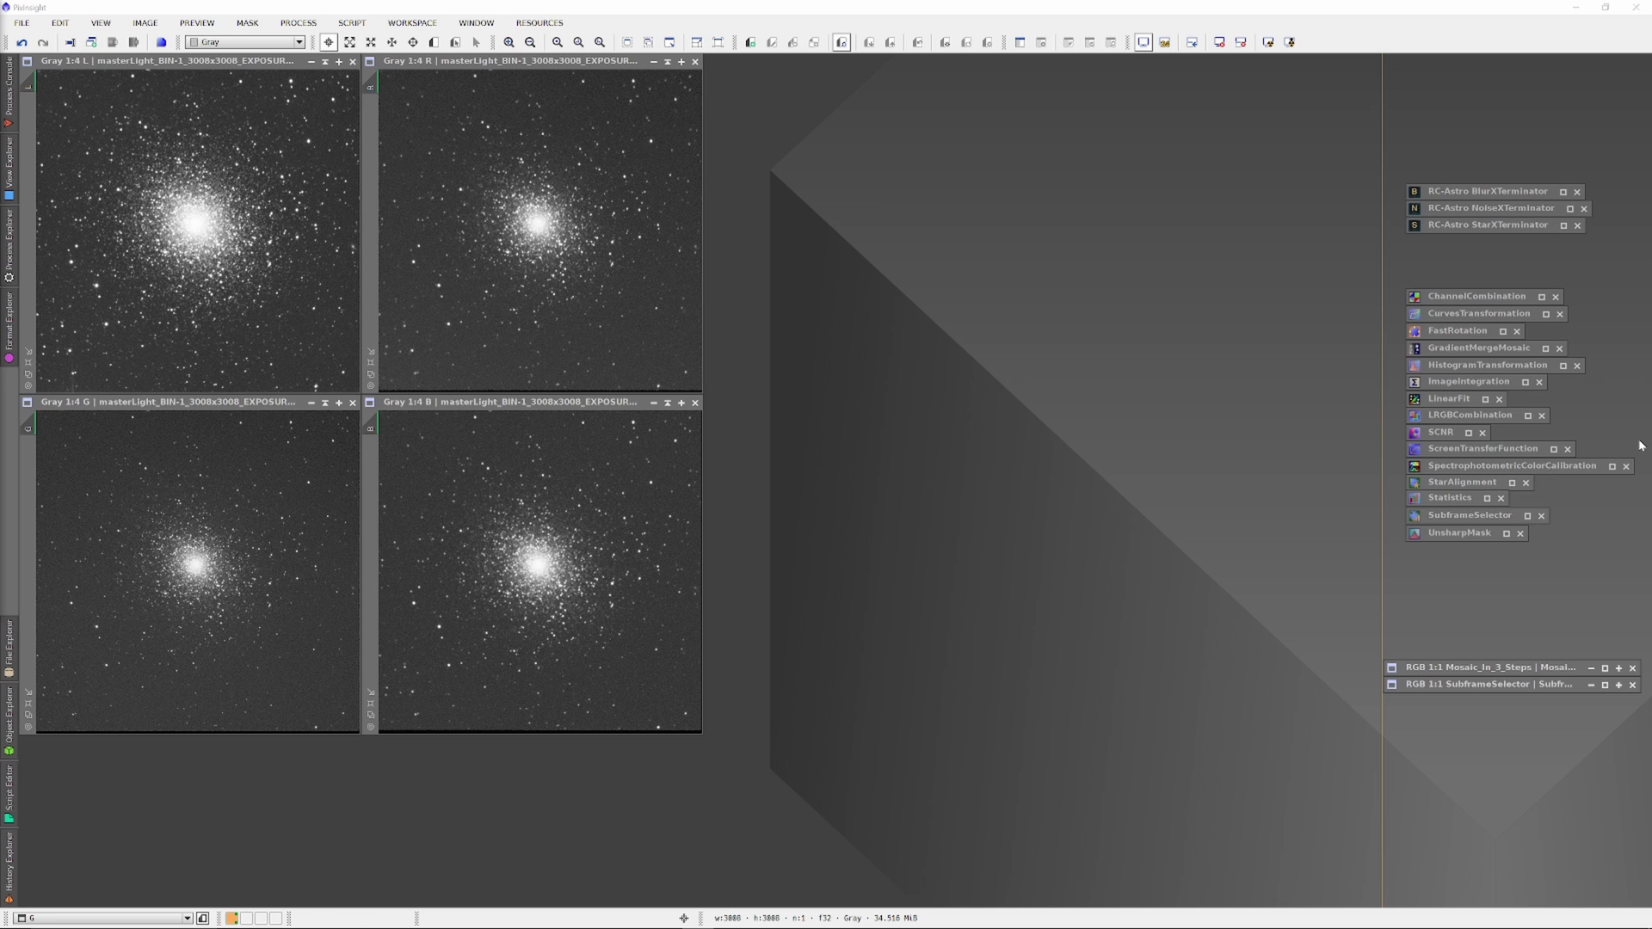
# - Run BlurXTerminator in Correct Only mode on the L and R masters, then re-run R with sharpening
pyautogui.doubleClick(1485, 192)
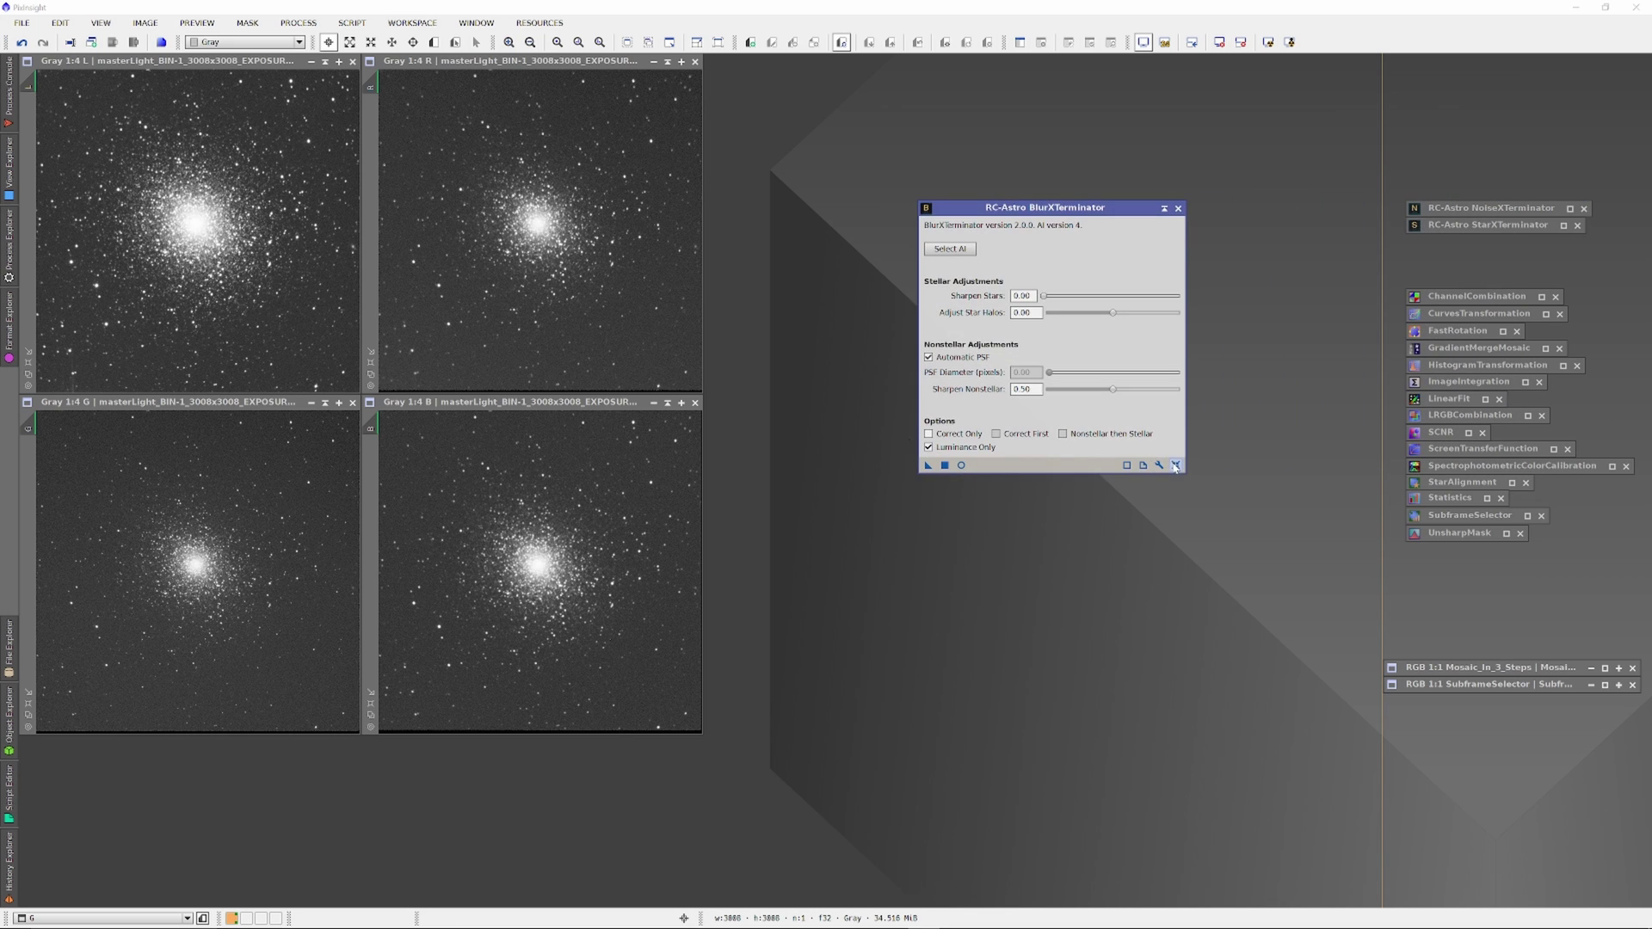
pyautogui.click(928, 447)
pyautogui.click(929, 434)
pyautogui.moveTo(927, 465); pyautogui.dragTo(319, 353)
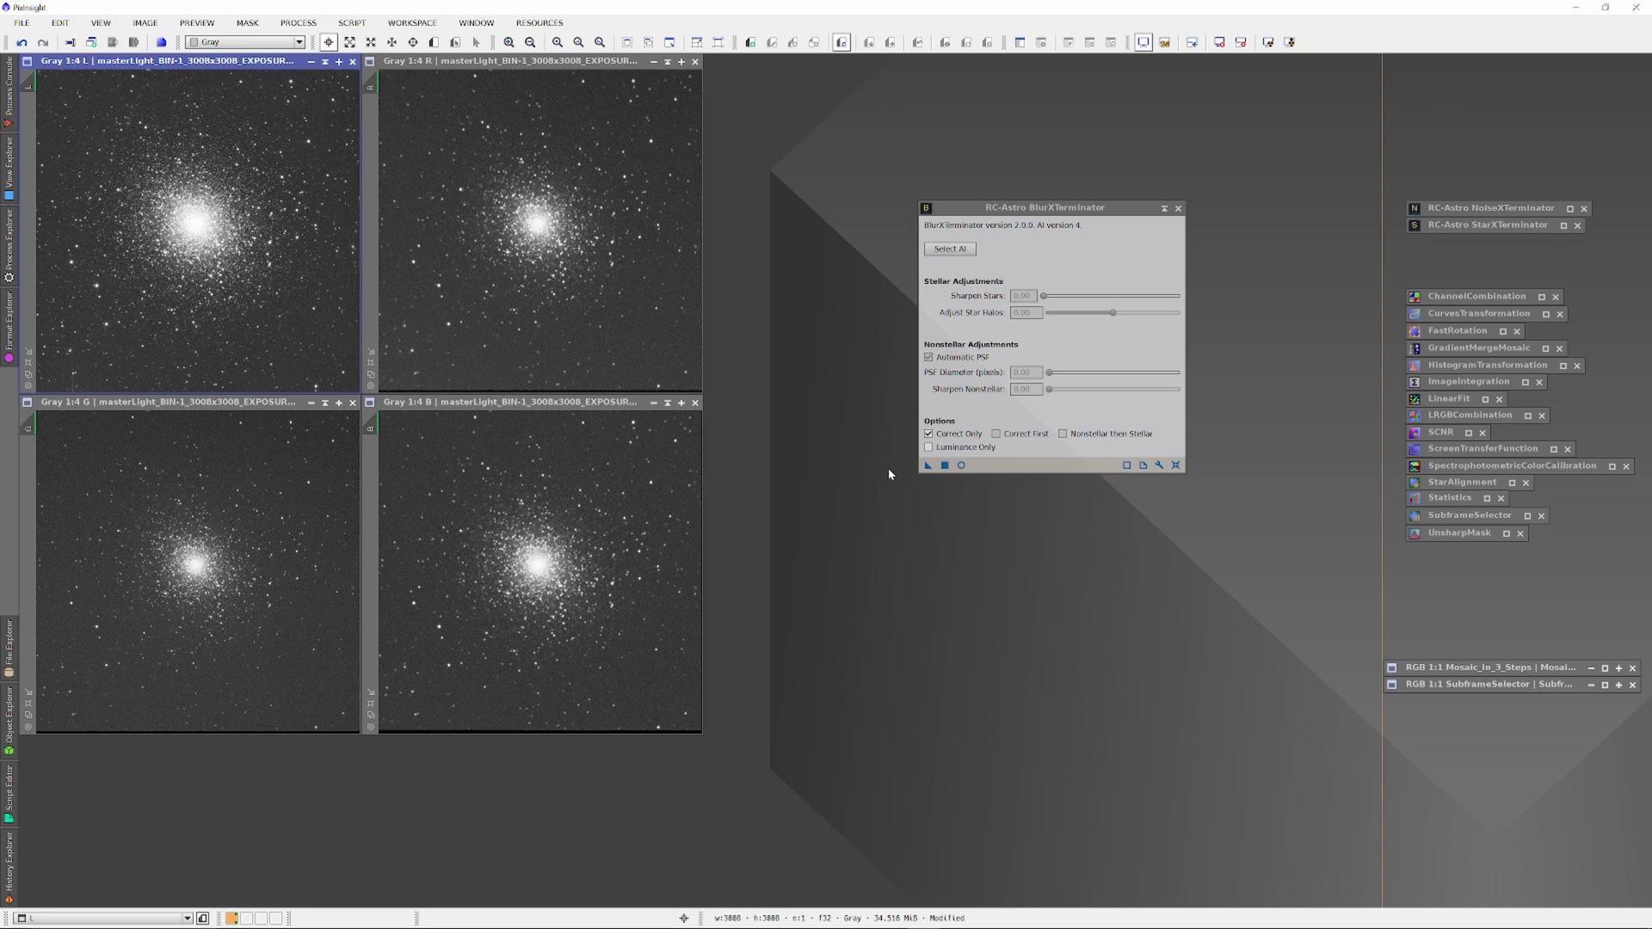
pyautogui.moveTo(927, 466); pyautogui.dragTo(643, 391)
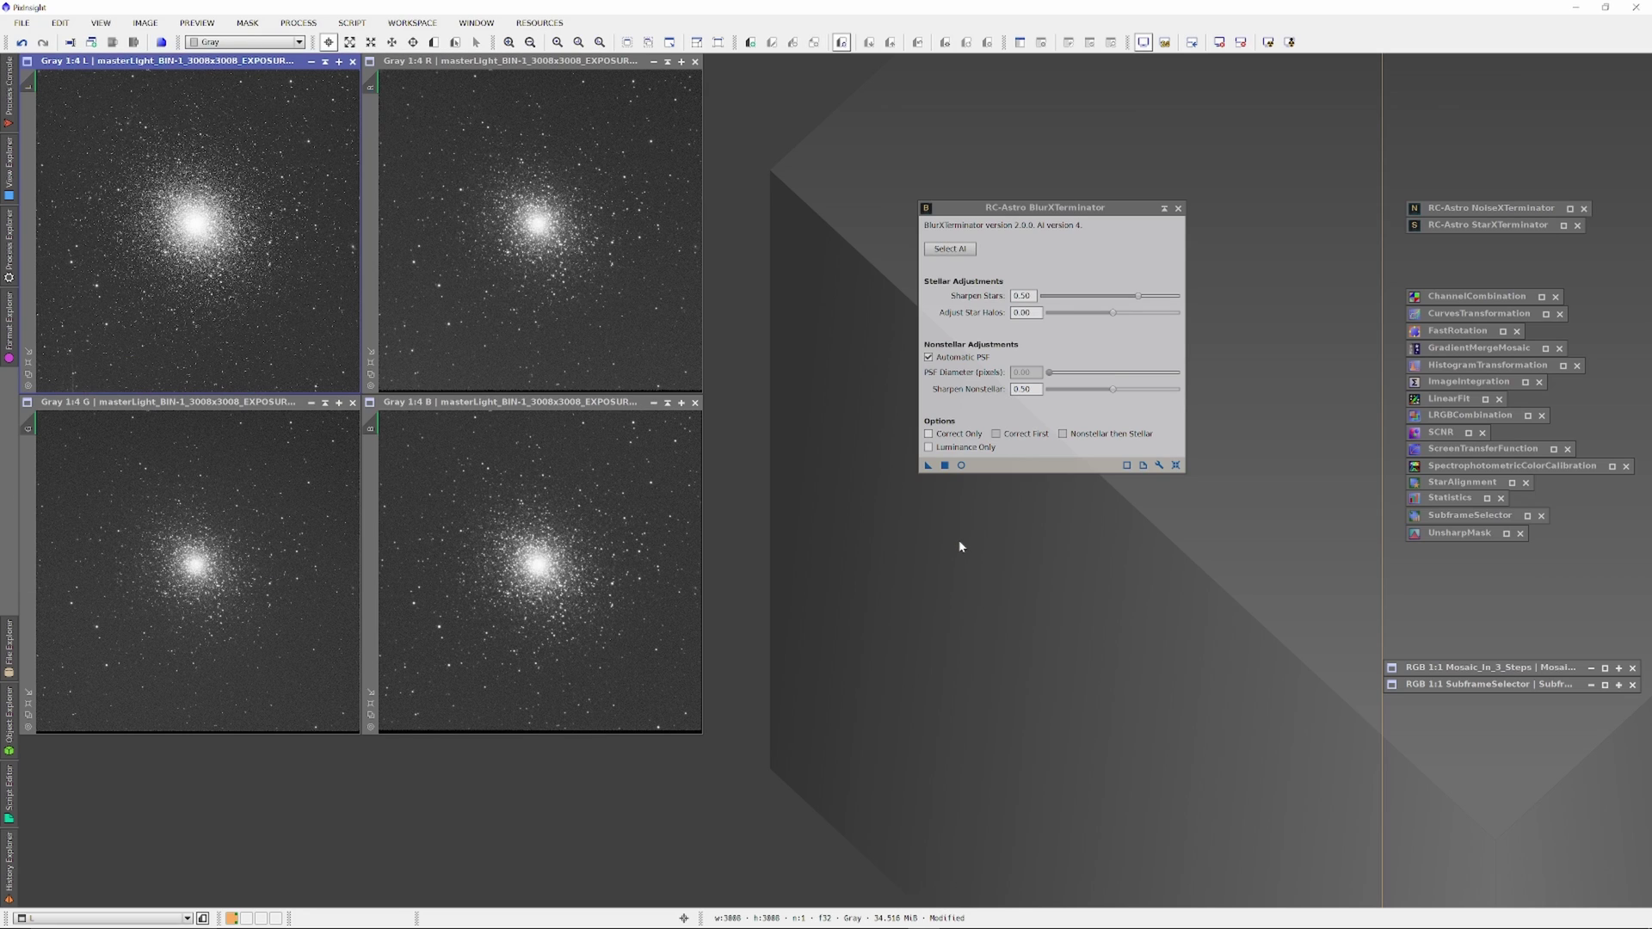
pyautogui.moveTo(927, 465); pyautogui.dragTo(575, 328)
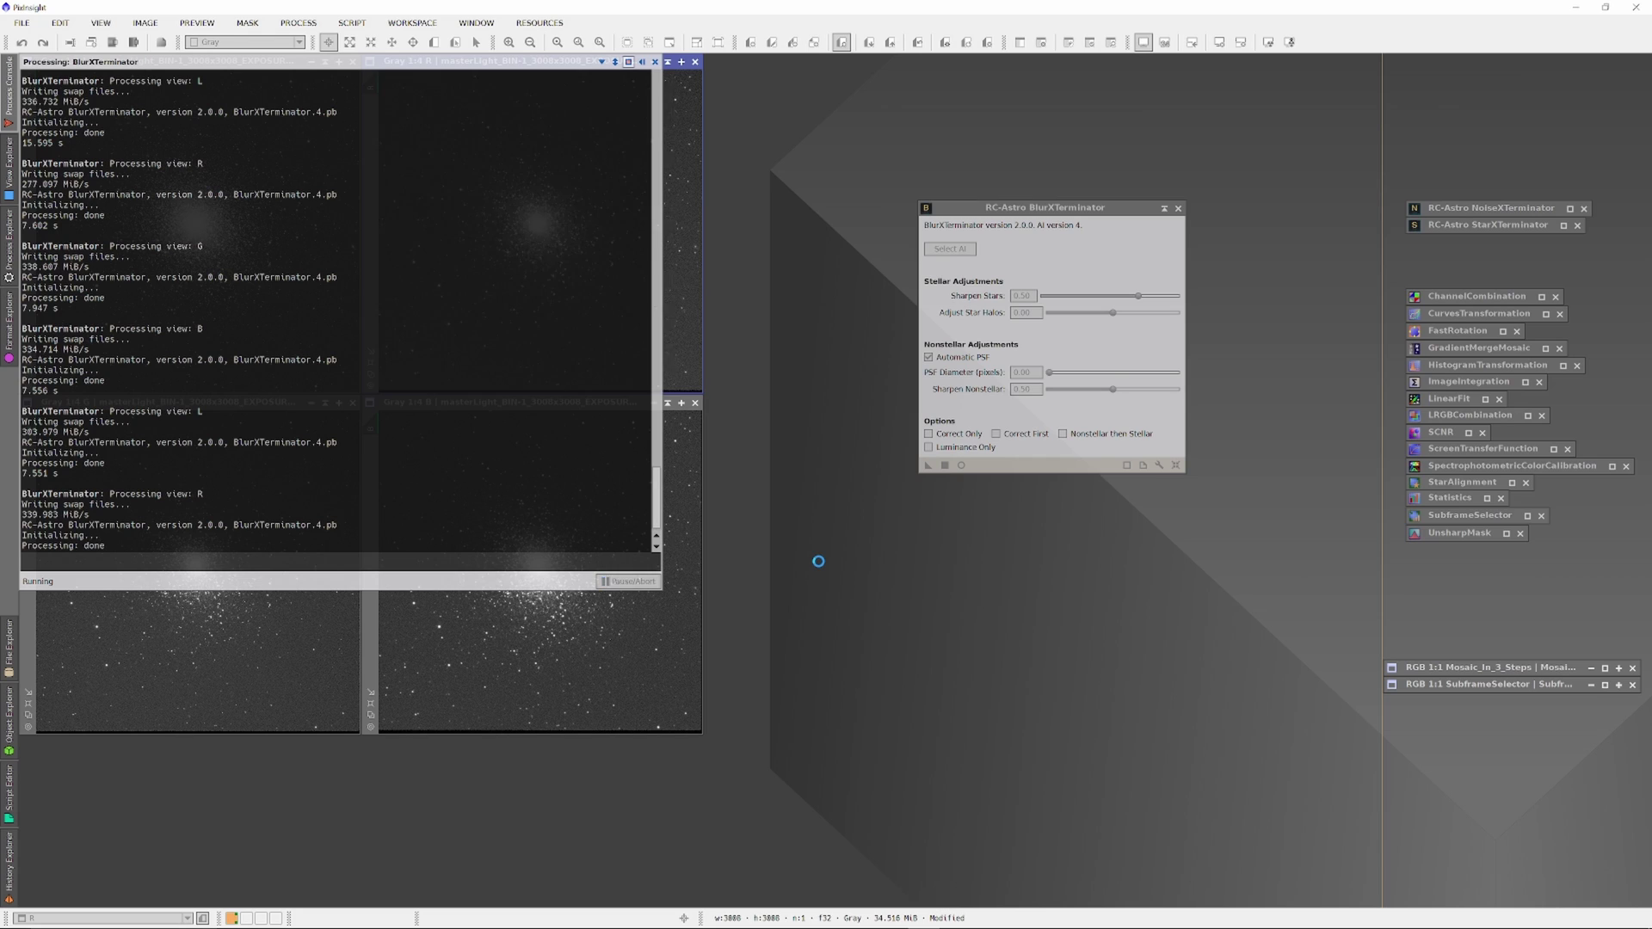
# - Apply the BlurXTerminator instance to the G and B masters
pyautogui.moveTo(927, 464); pyautogui.dragTo(273, 542)
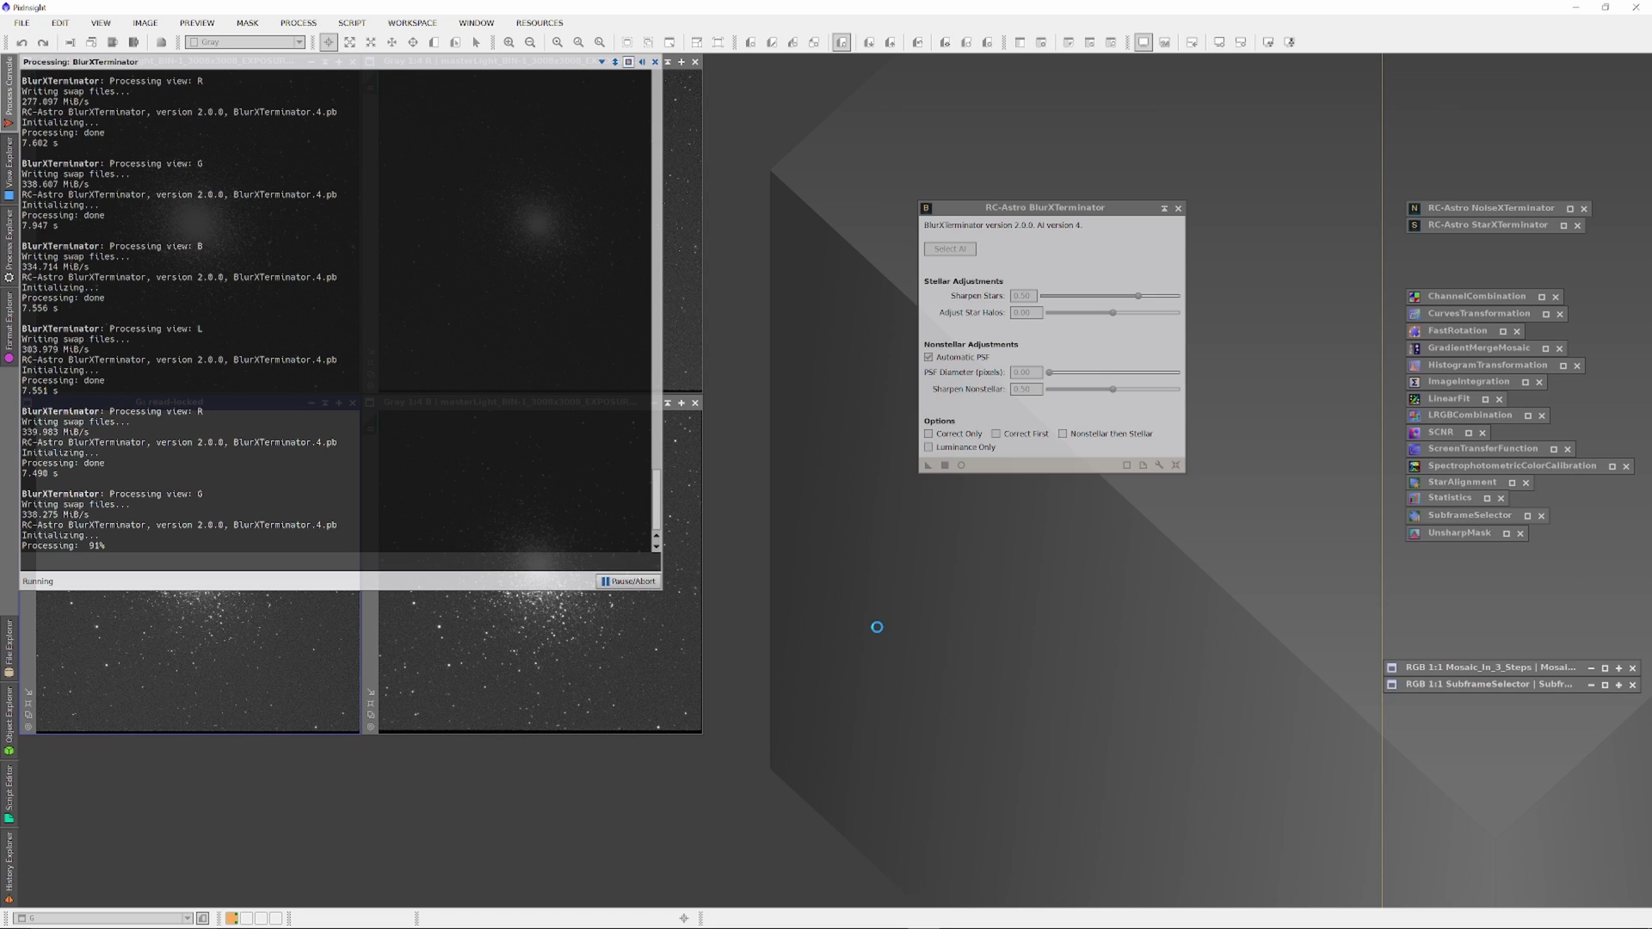
pyautogui.moveTo(927, 464); pyautogui.dragTo(638, 564)
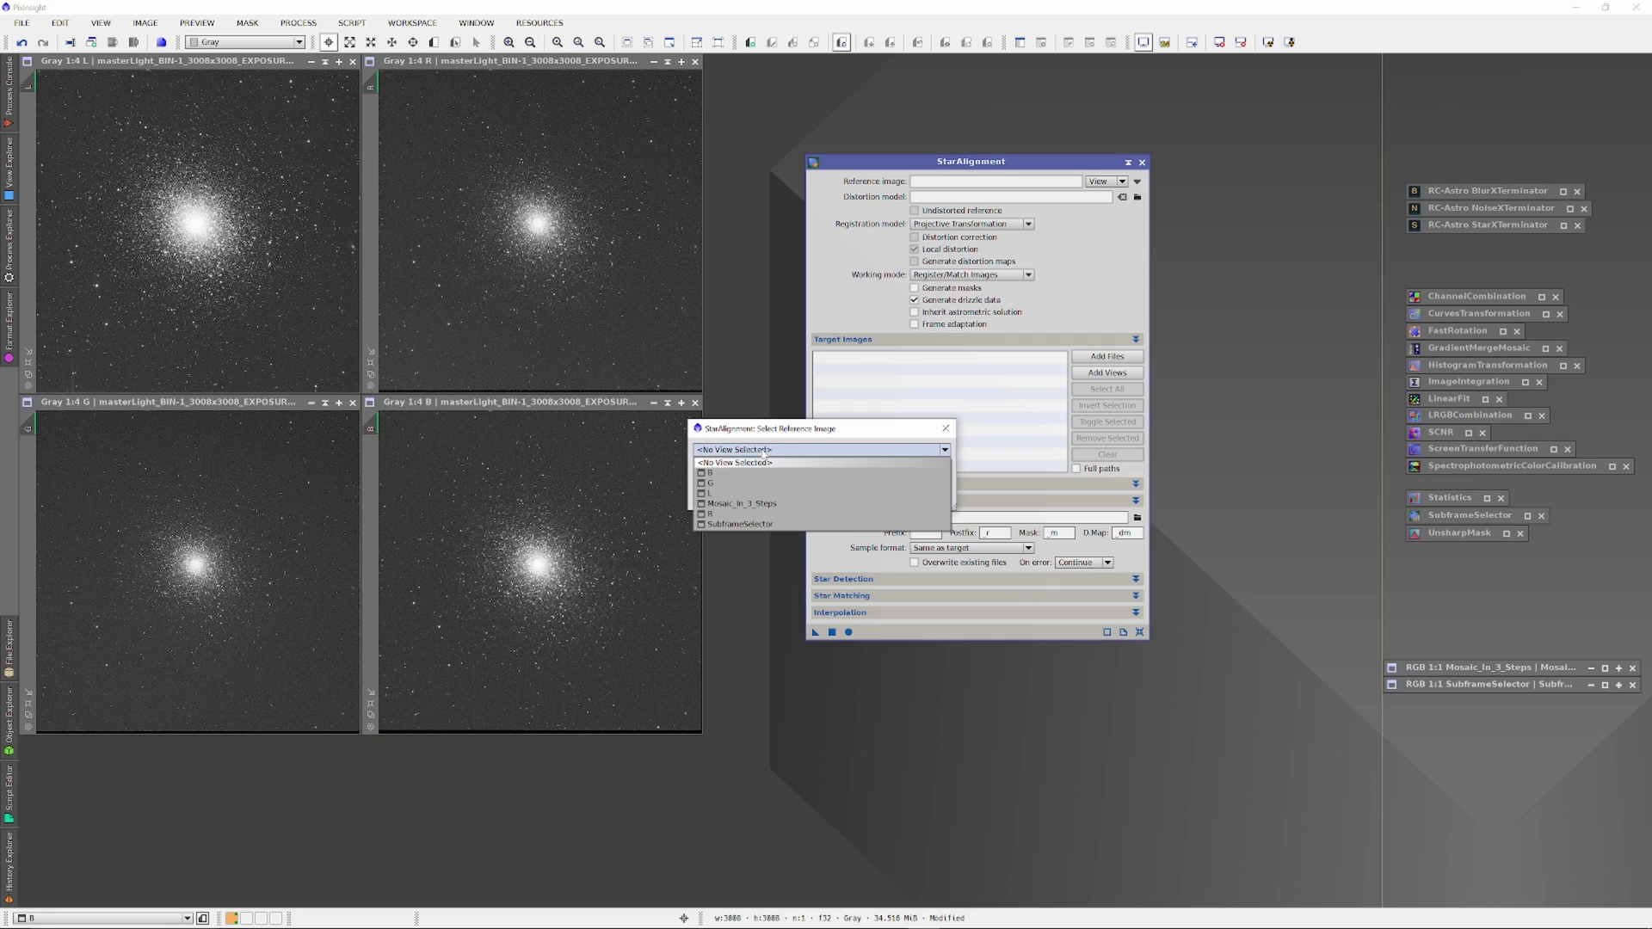
# - Register the B, G and R masters to L with StarAlignment
pyautogui.click(1107, 373)
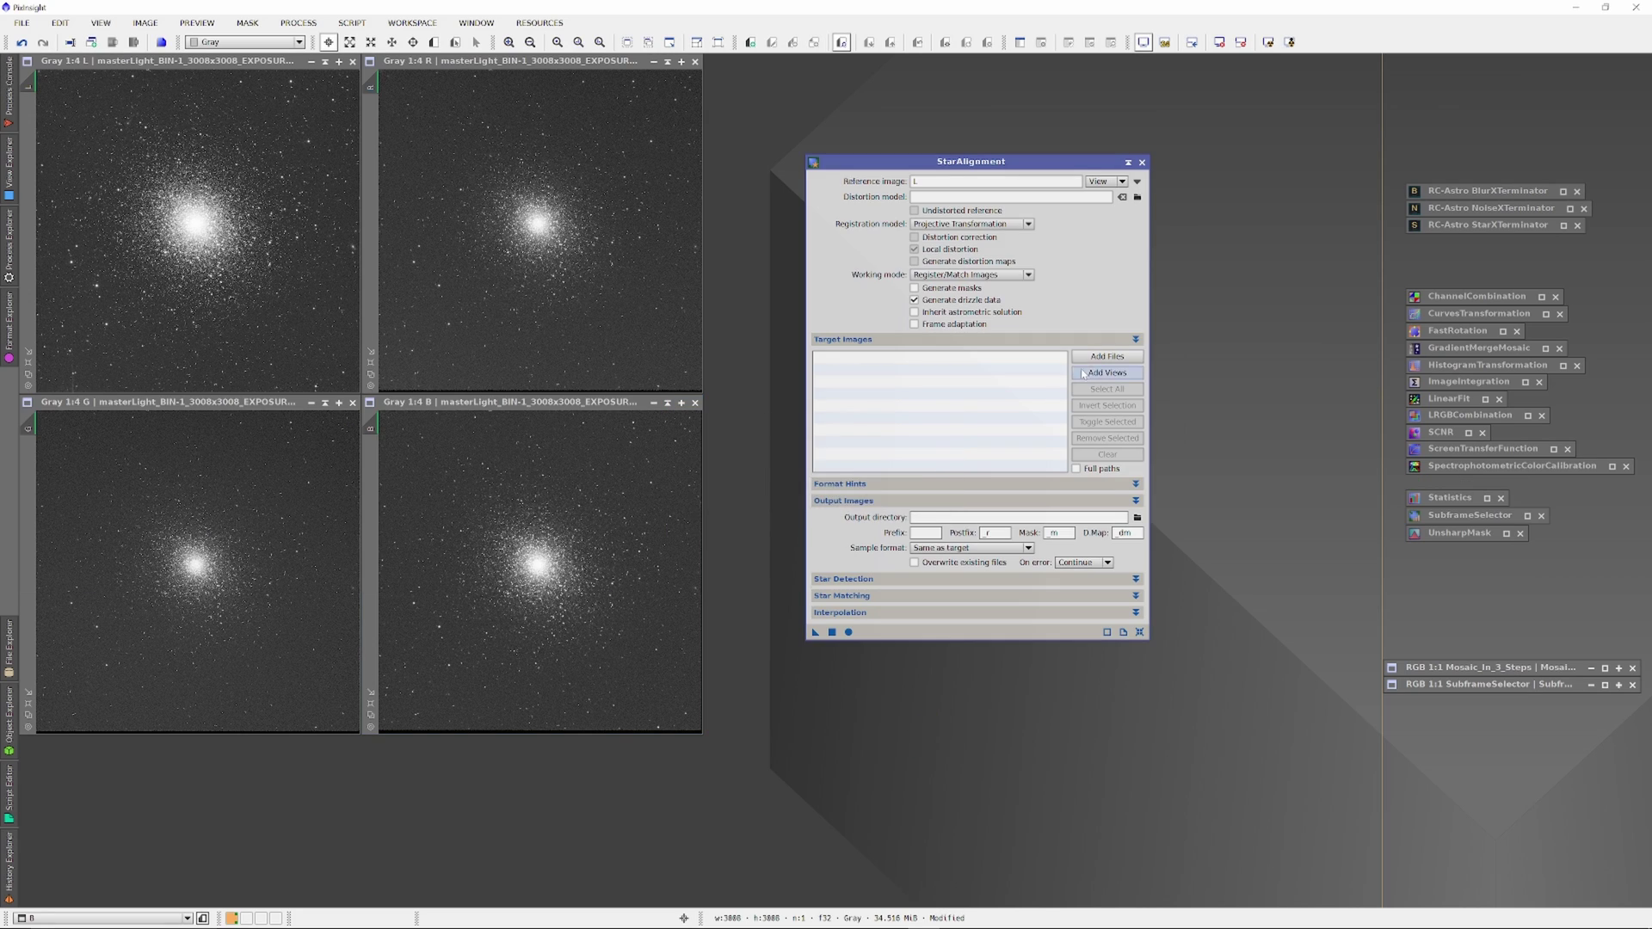
pyautogui.click(846, 593)
pyautogui.click(848, 633)
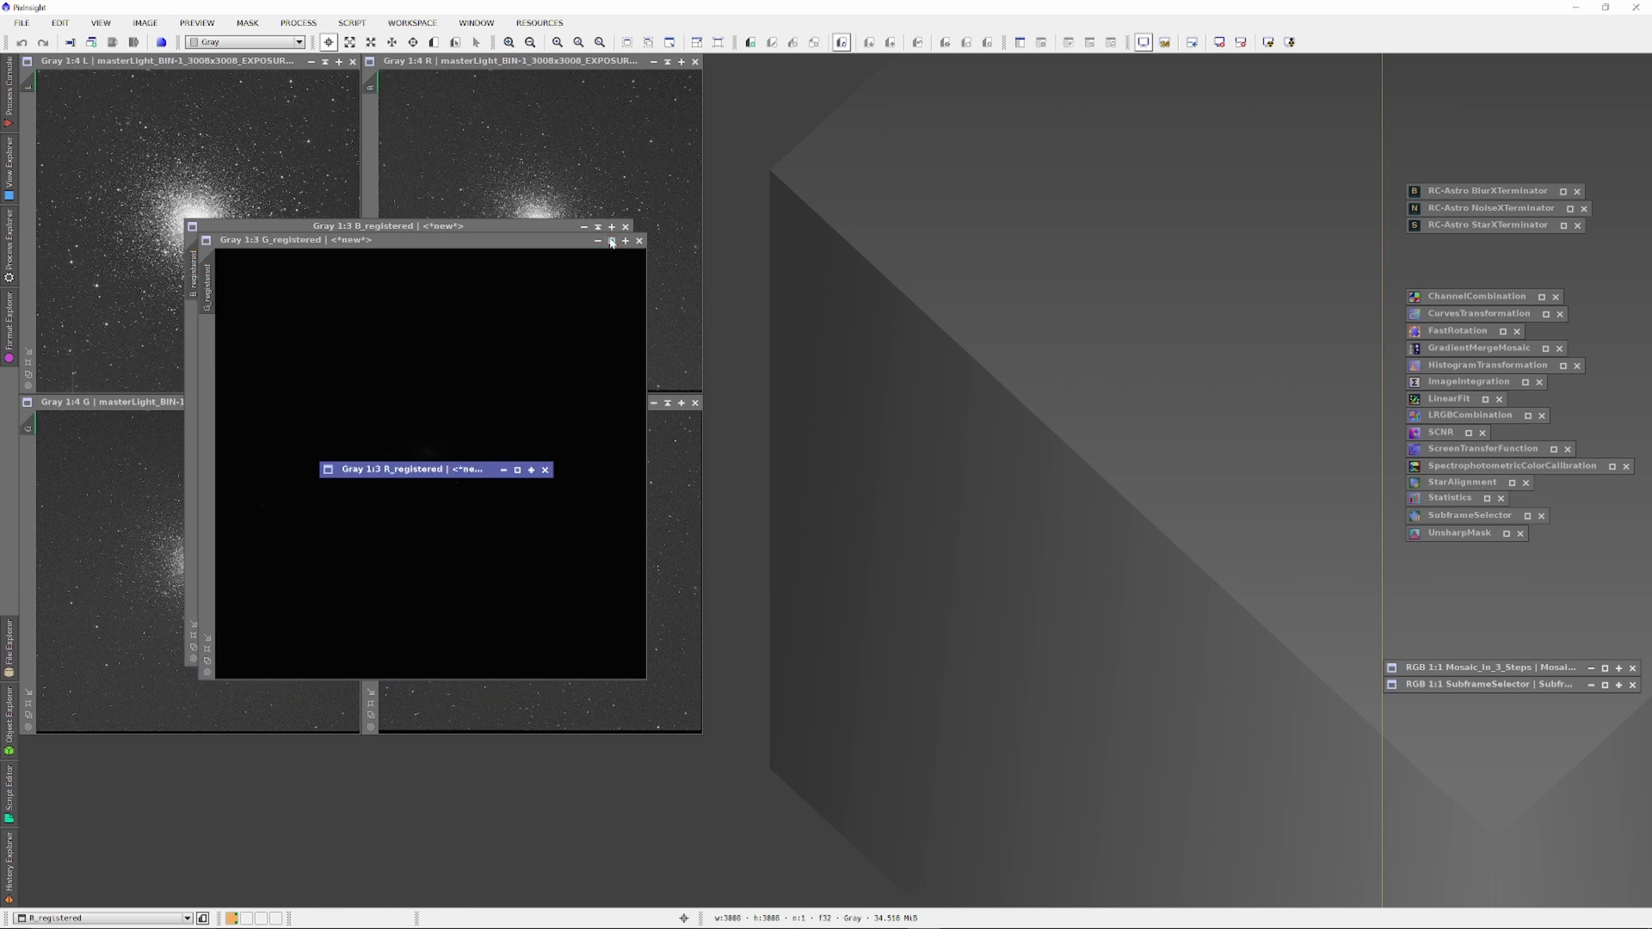
# - Stack the registered images to the side and minimise the original R, G and B masters
pyautogui.moveTo(416, 472); pyautogui.dragTo(1518, 889)
pyautogui.moveTo(391, 444); pyautogui.dragTo(1482, 778)
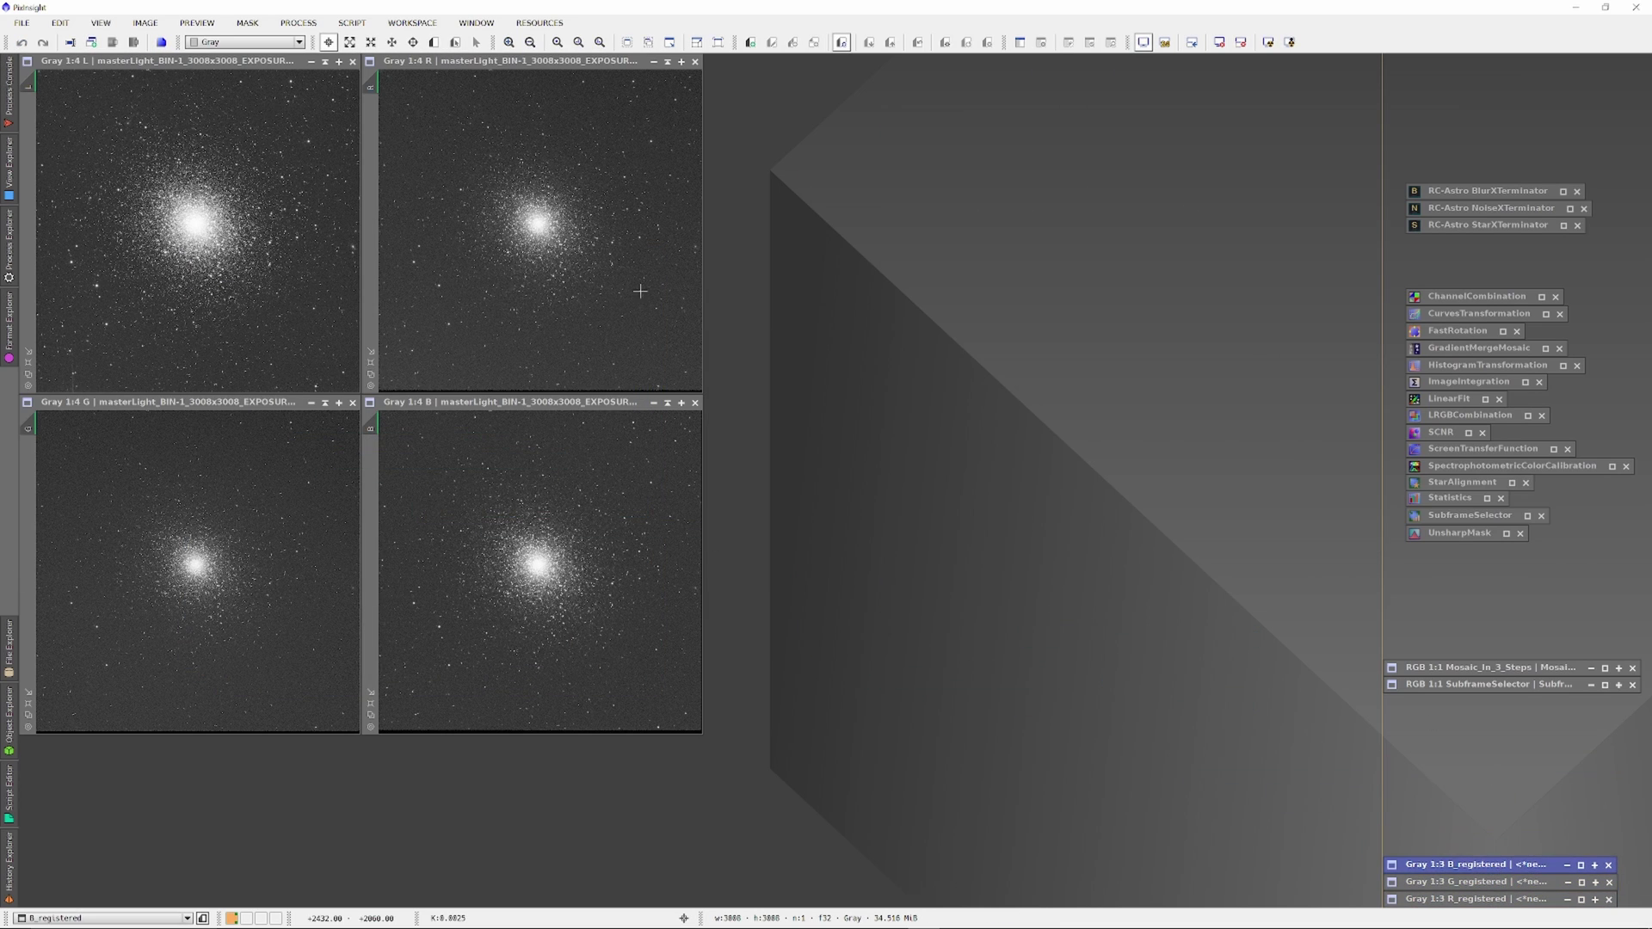
pyautogui.click(654, 61)
pyautogui.click(654, 402)
pyautogui.moveTo(172, 402); pyautogui.dragTo(989, 419)
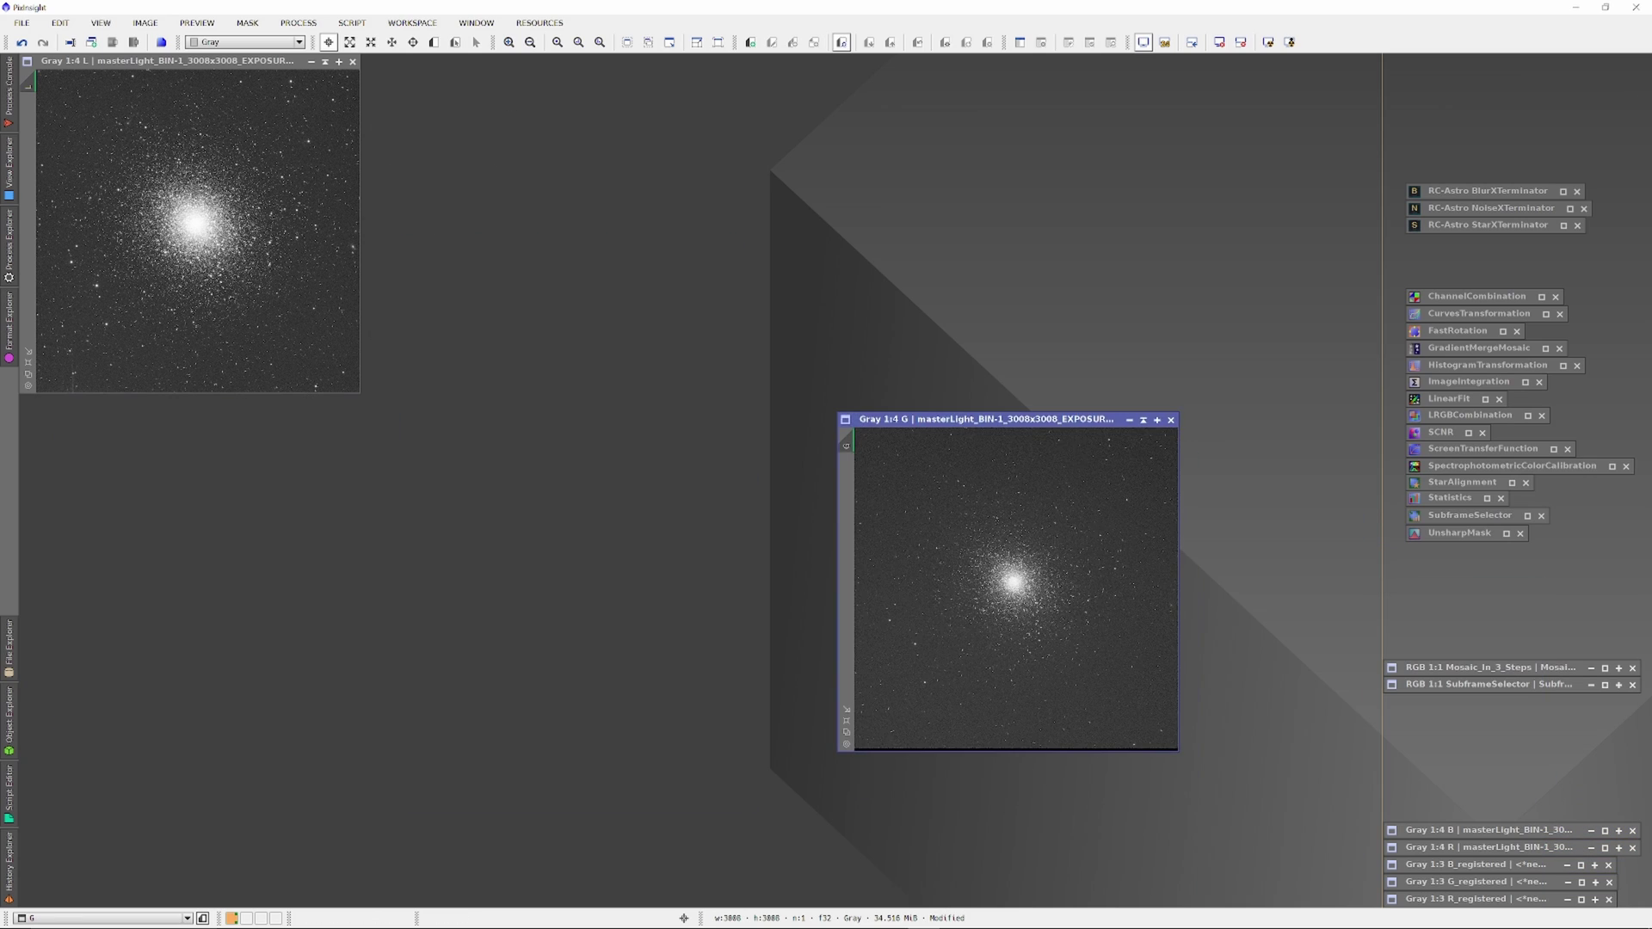
pyautogui.click(1128, 418)
# - Combine R_registered, G_registered and B_registered into a colour image with ChannelCombination
pyautogui.doubleClick(1477, 296)
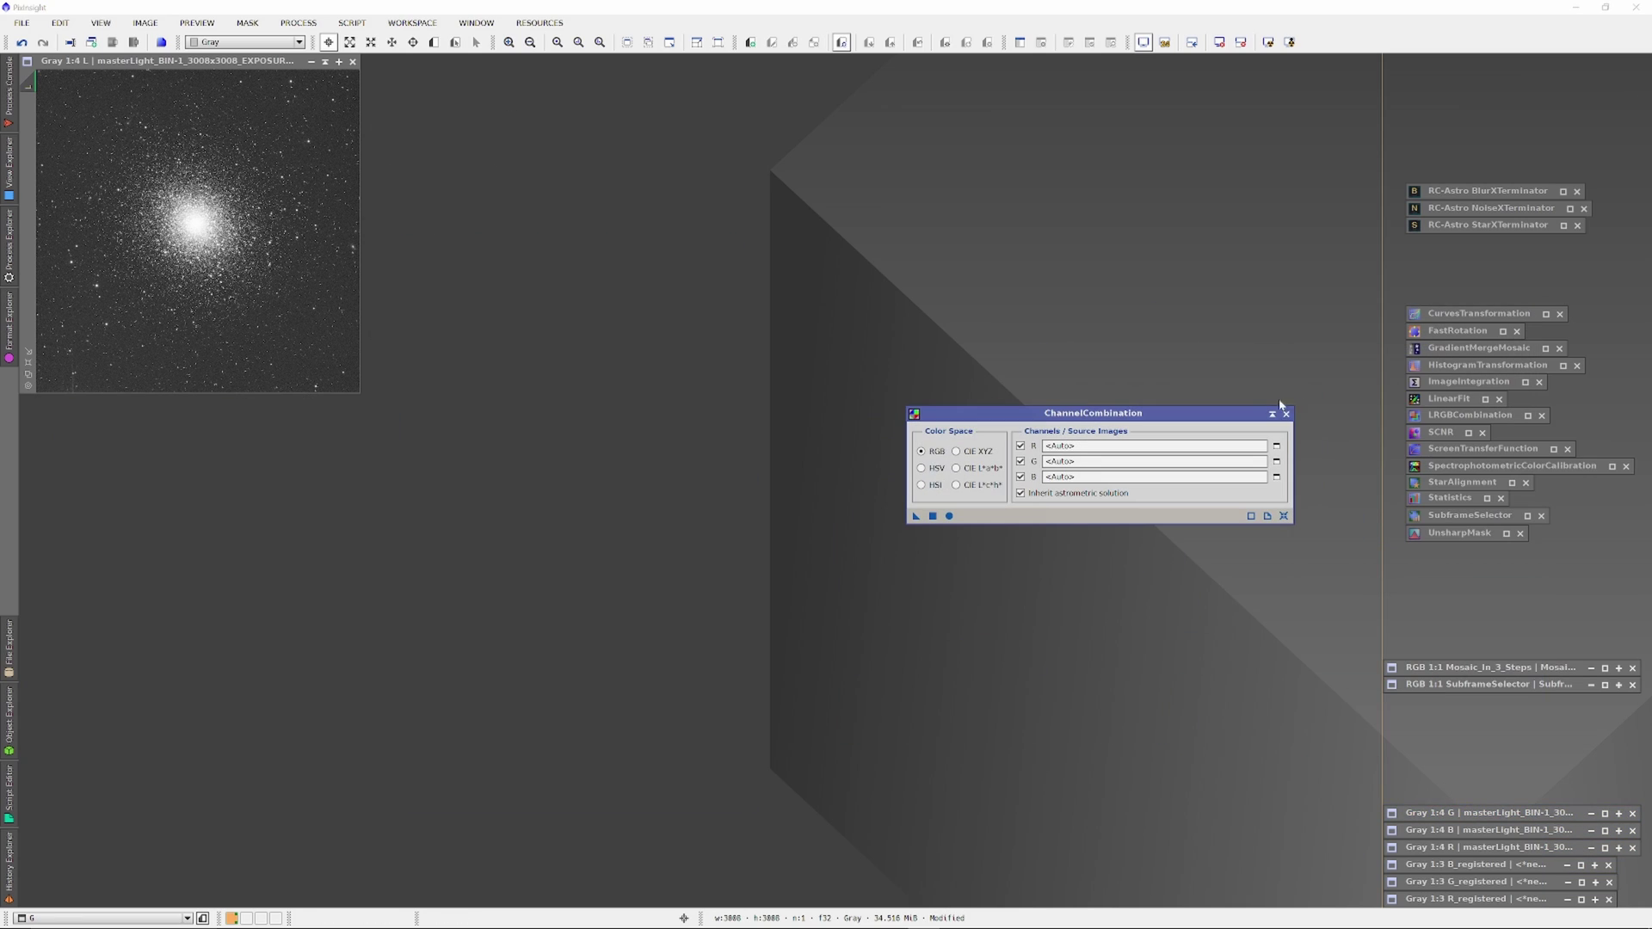
pyautogui.click(1276, 445)
pyautogui.click(817, 472)
pyautogui.click(774, 534)
pyautogui.click(922, 484)
pyautogui.click(1277, 461)
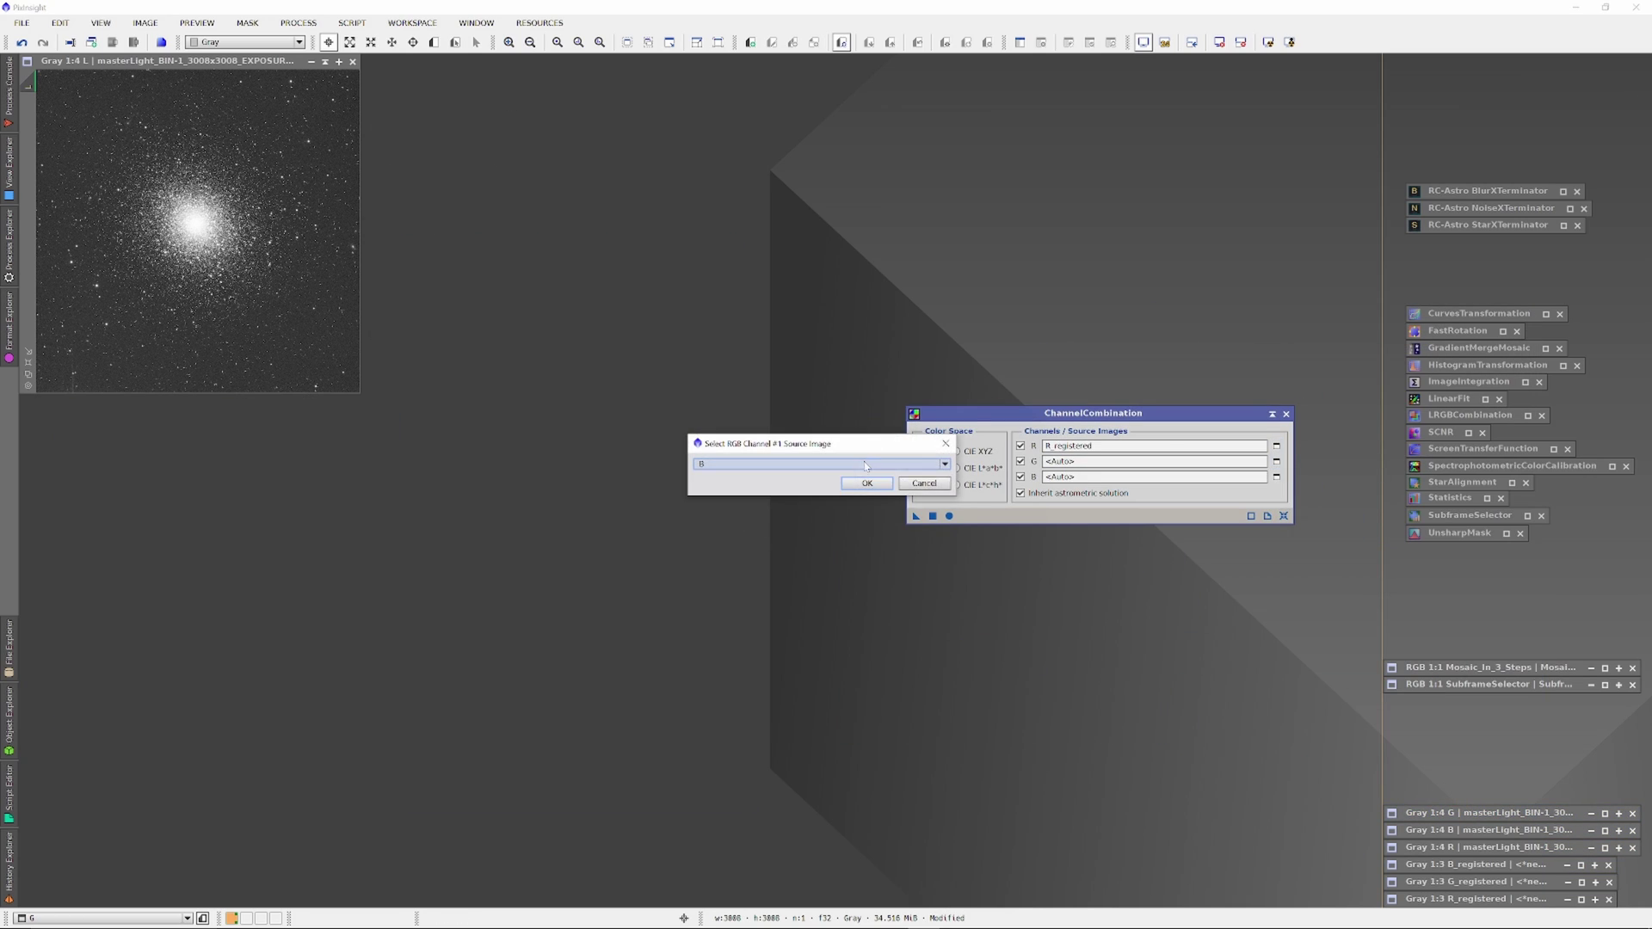
pyautogui.click(817, 472)
pyautogui.click(774, 517)
pyautogui.click(921, 483)
pyautogui.click(1276, 476)
pyautogui.click(817, 472)
pyautogui.click(775, 502)
pyautogui.click(922, 484)
pyautogui.click(949, 515)
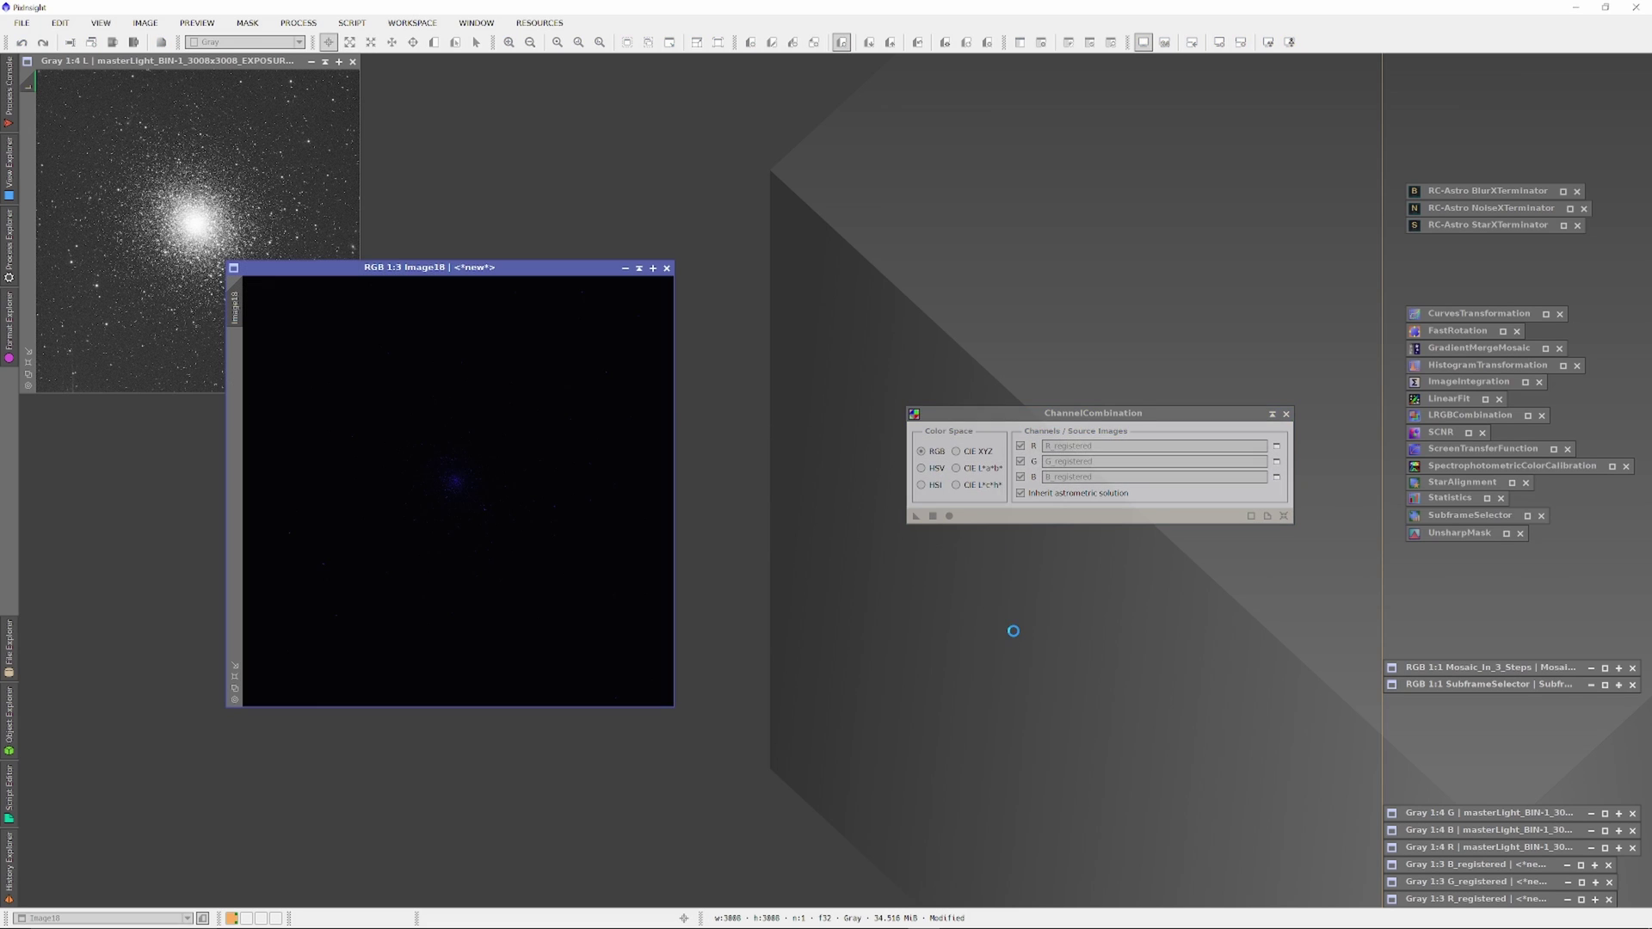
pyautogui.click(1286, 413)
# - Enlarge the new Image18 and auto-stretch it for viewing with STF
pyautogui.moveTo(468, 270); pyautogui.dragTo(564, 261)
pyautogui.scroll(1, 799, 161)
pyautogui.click(1268, 42)
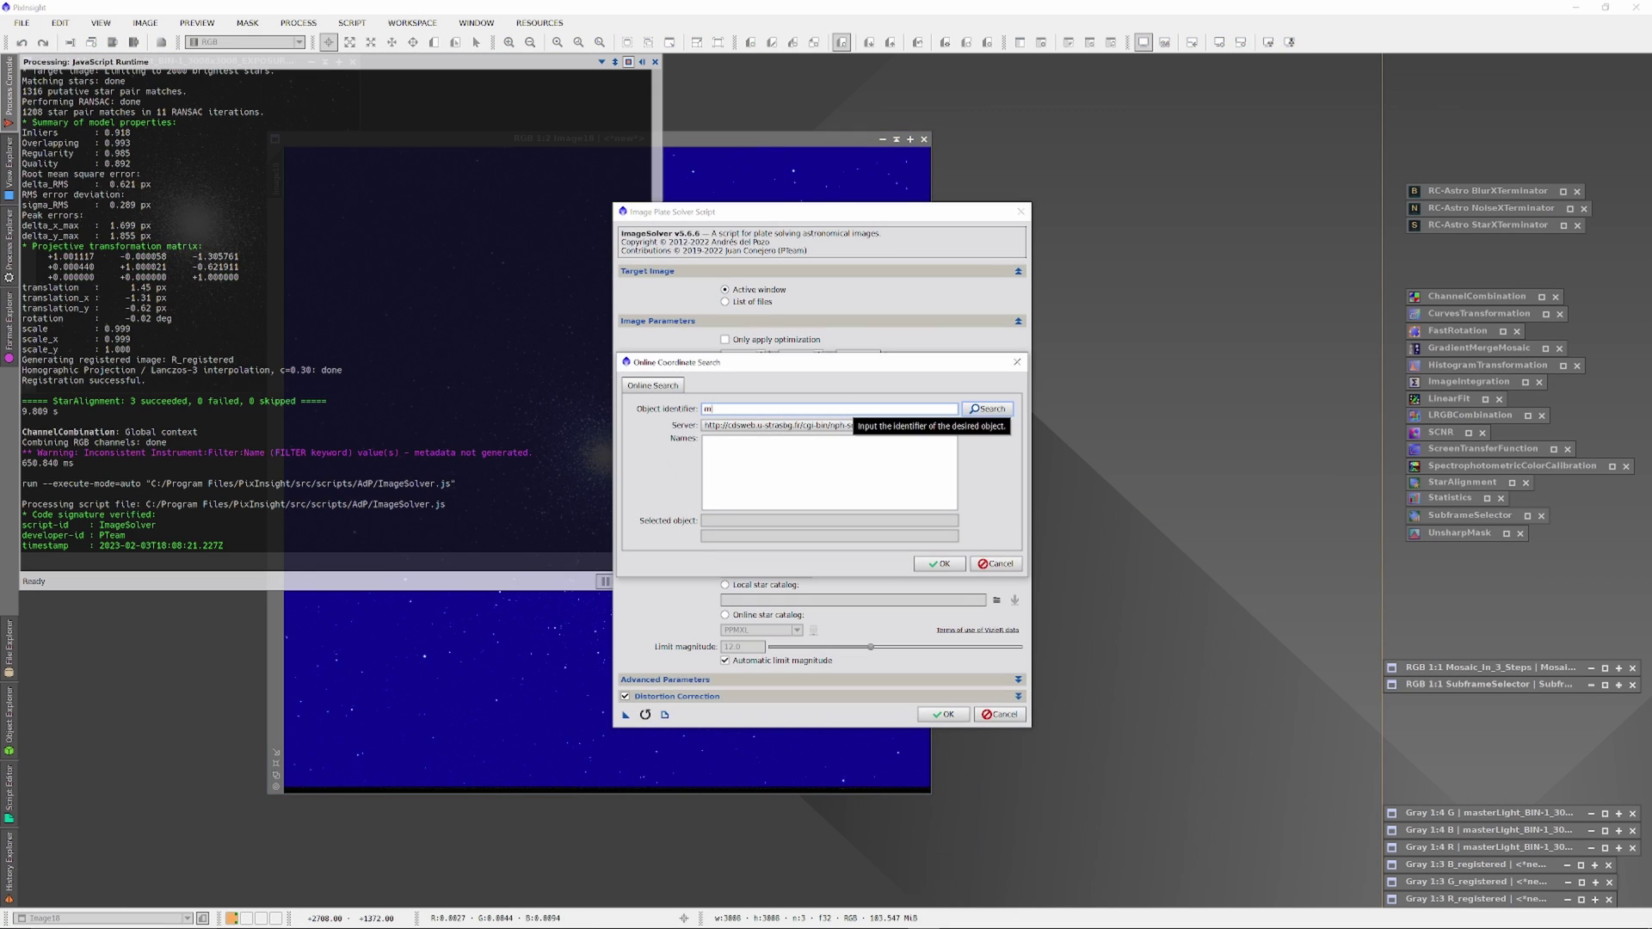
# - Plate-solve Image18, inspect it with an auto stretch, then reset the screen stretch
pyautogui.press('Return')
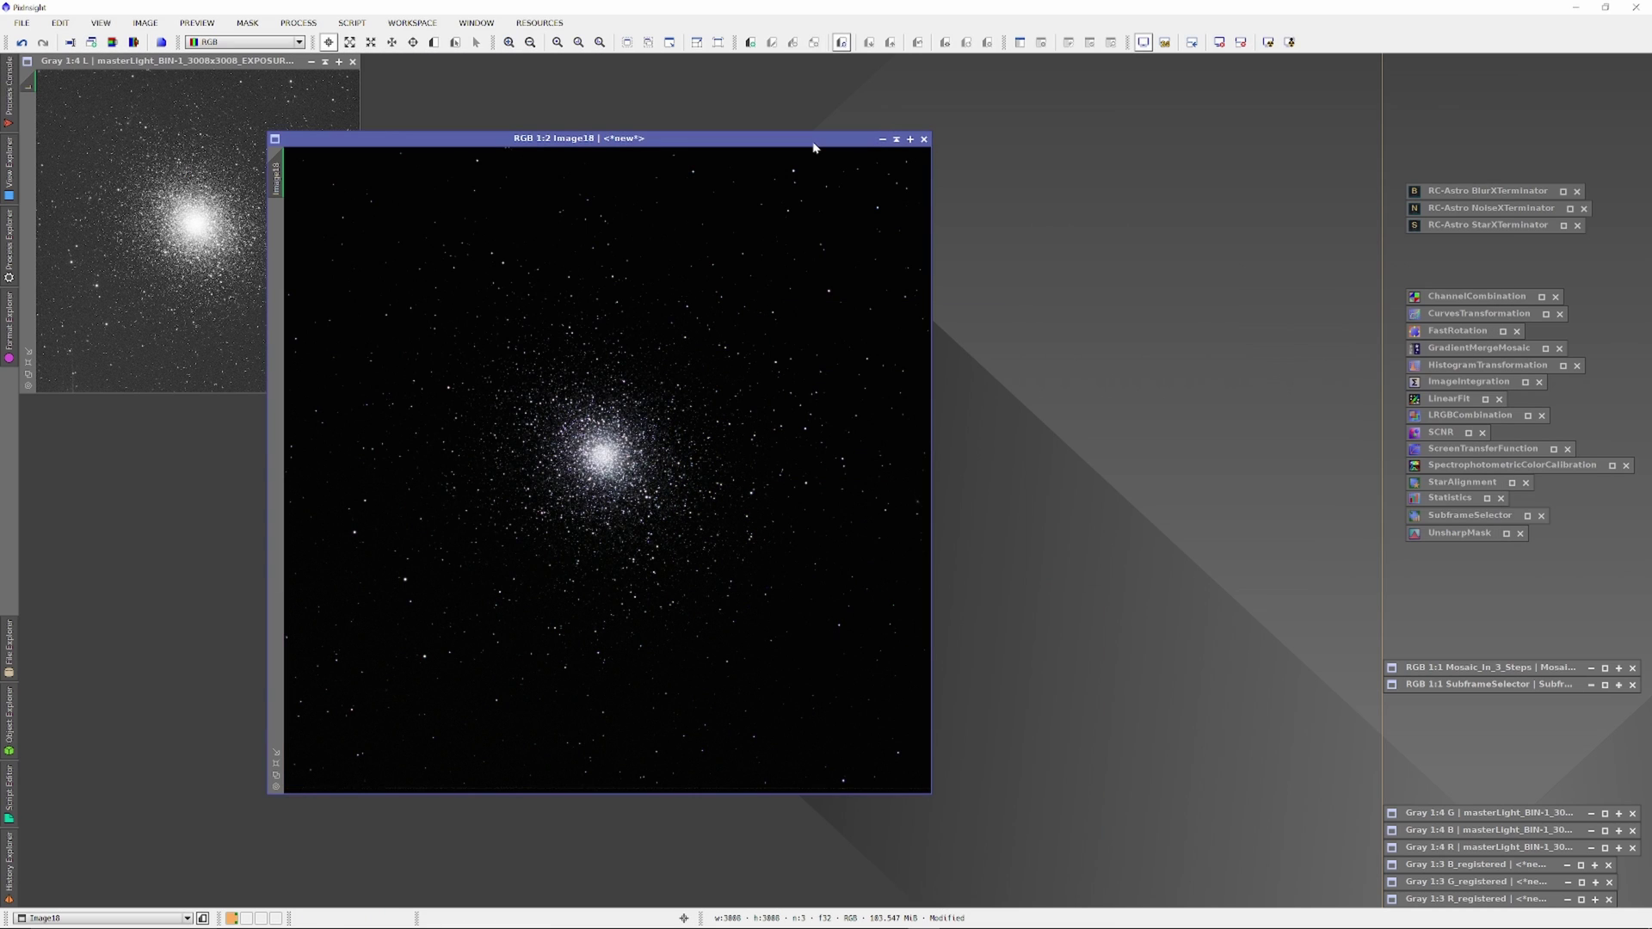
pyautogui.hotkey('ctrl', 'a')
pyautogui.scroll(2, 434, 549)
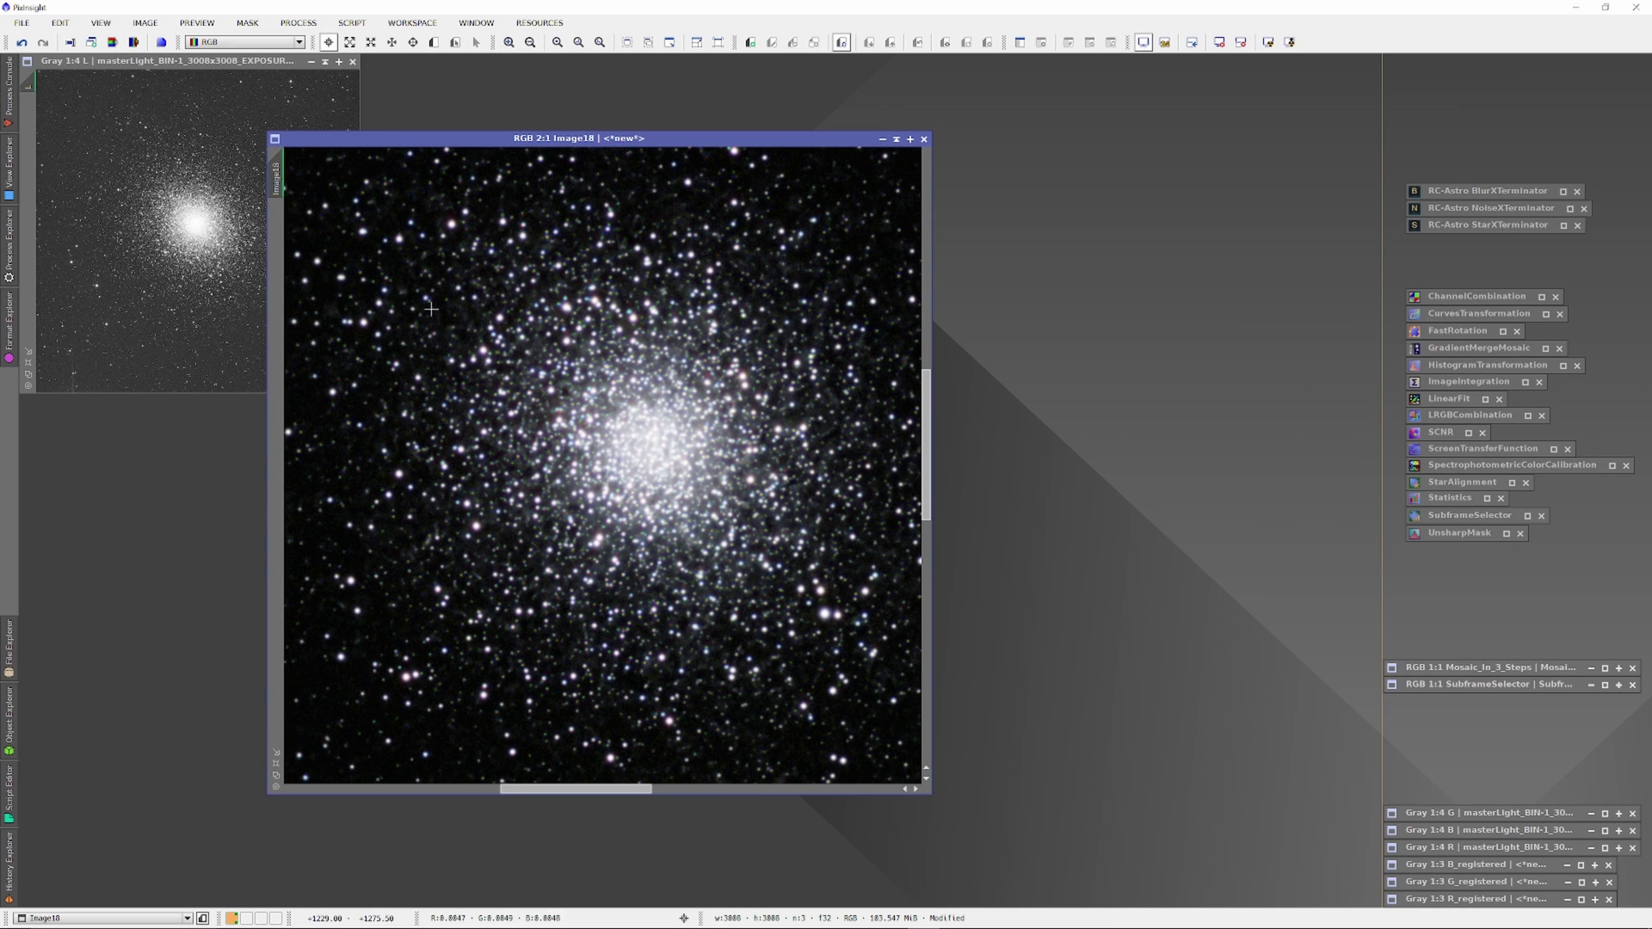
pyautogui.scroll(-2, 652, 511)
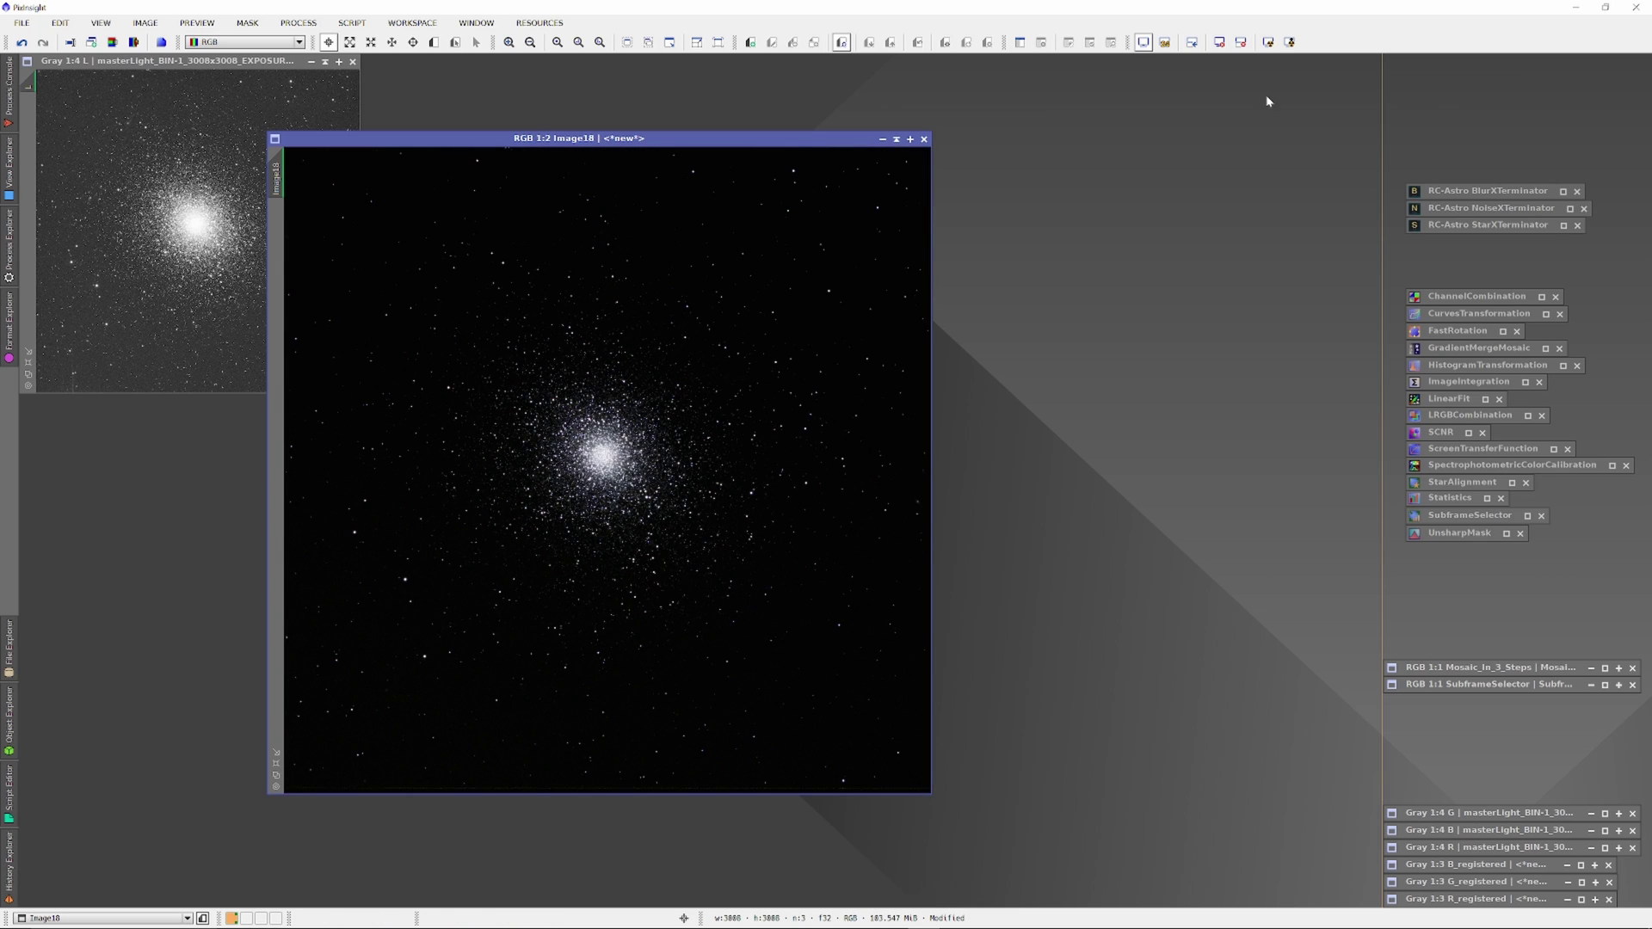
pyautogui.click(1192, 42)
# - Open HistogramTransformation and rename Image18 to 'RGB'
pyautogui.doubleClick(1445, 367)
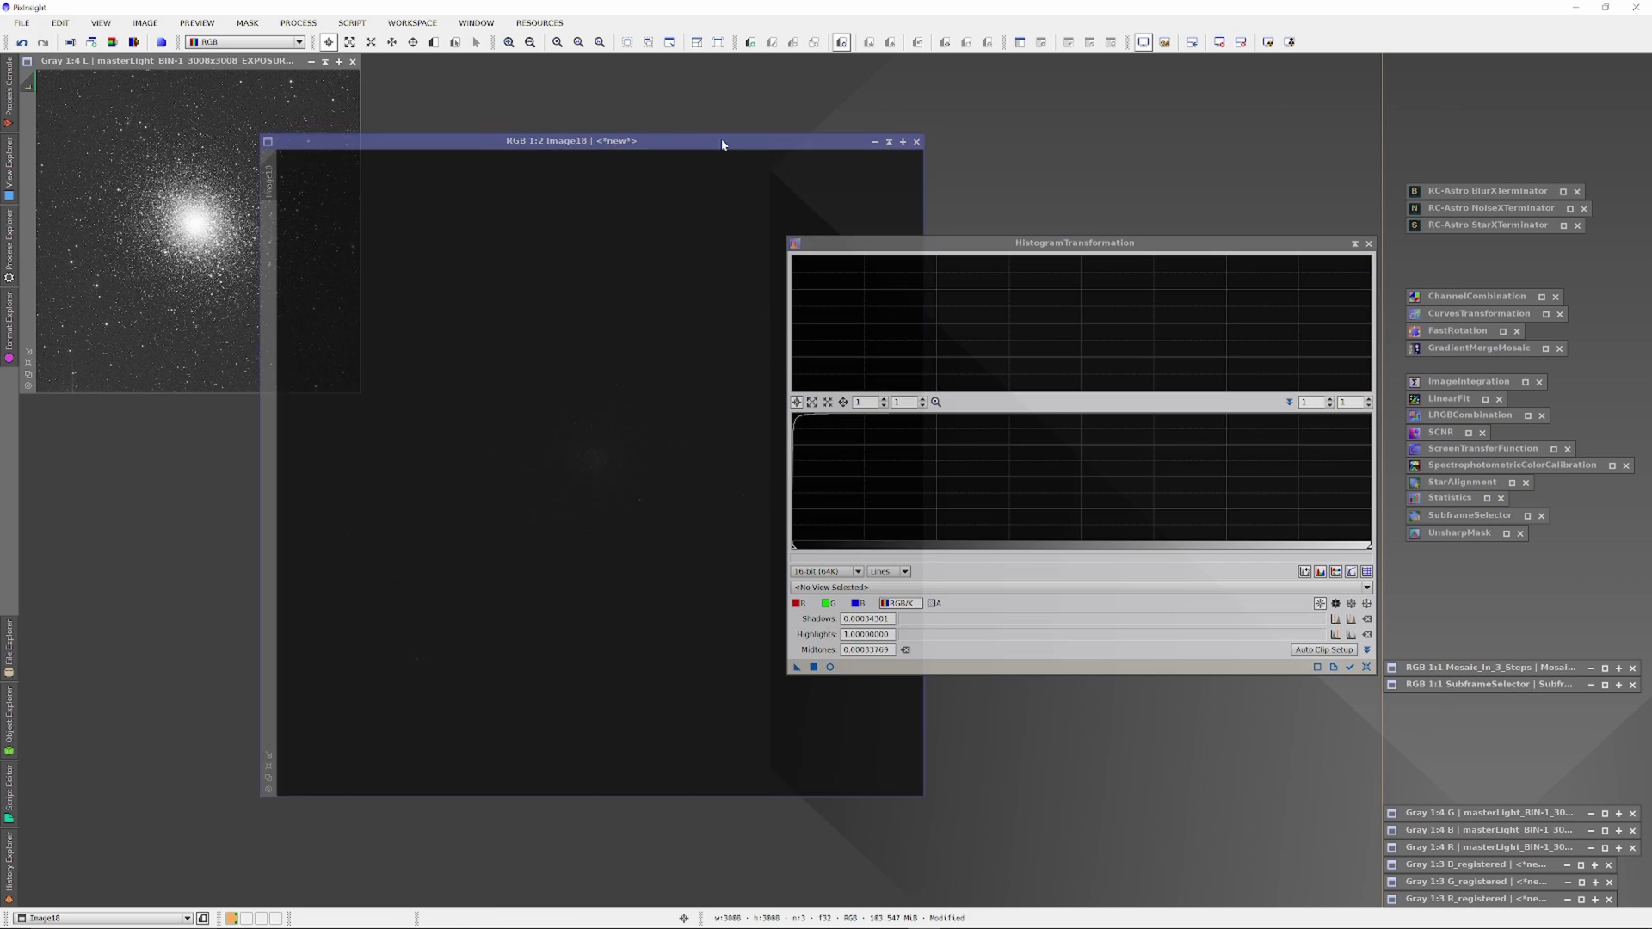
pyautogui.moveTo(688, 138); pyautogui.dragTo(559, 147)
pyautogui.rightClick(622, 480)
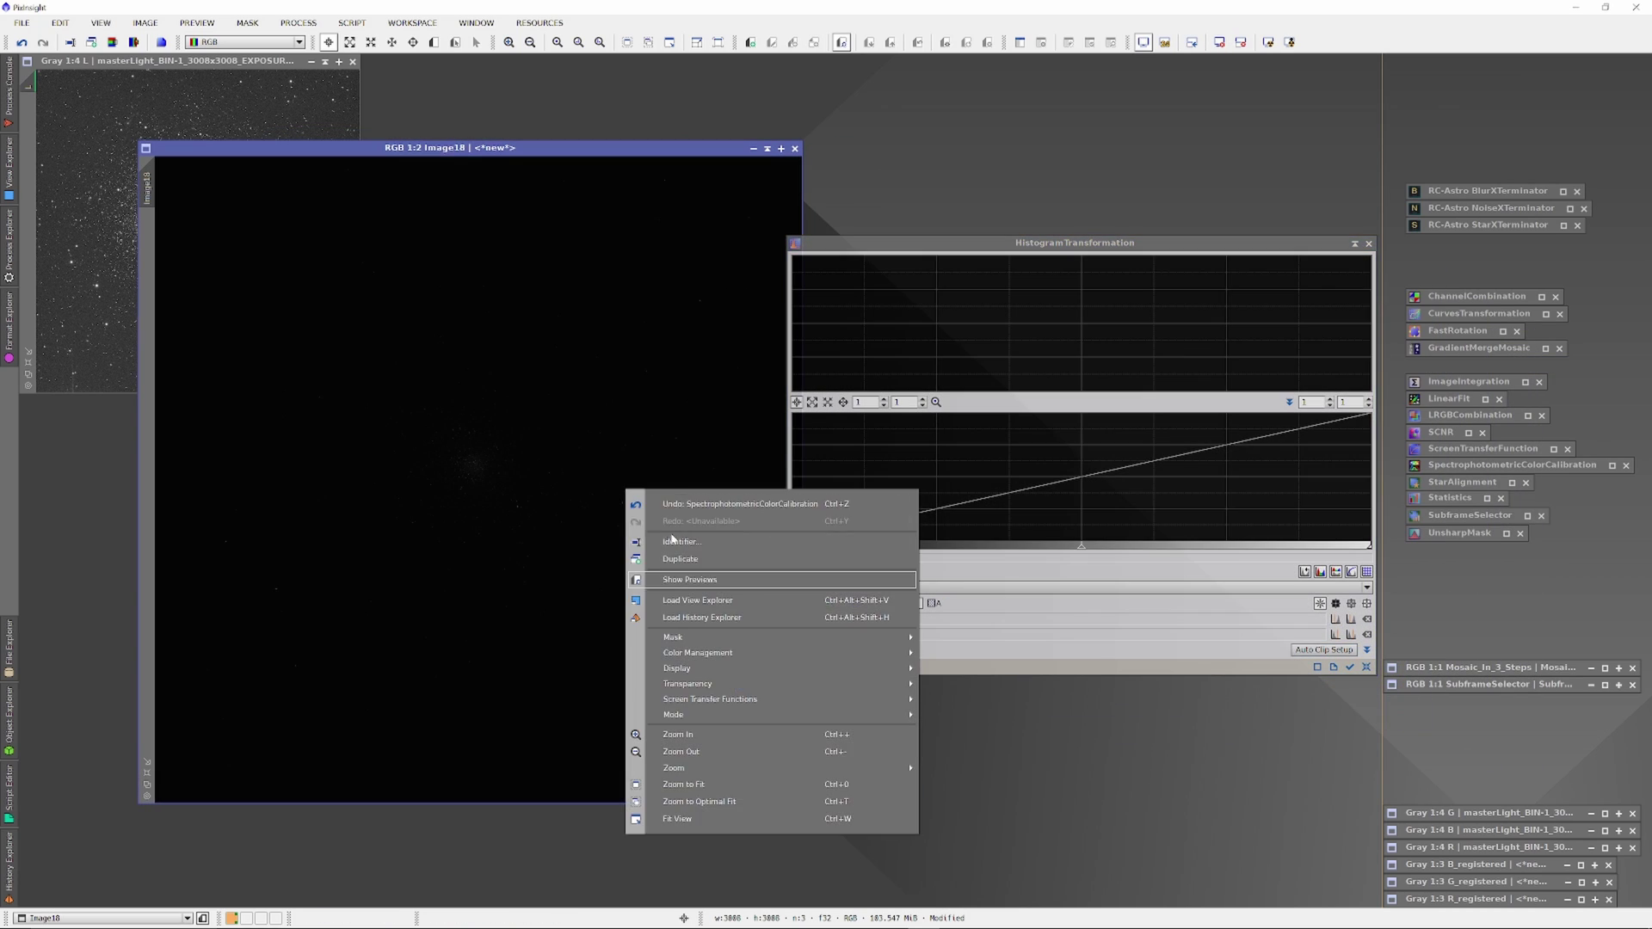
pyautogui.click(671, 538)
pyautogui.write('RGB')
pyautogui.press('Return')
pyautogui.click(852, 587)
# - Shape the RGB image's stretch with the midtones and black point in the live preview
pyautogui.click(981, 682)
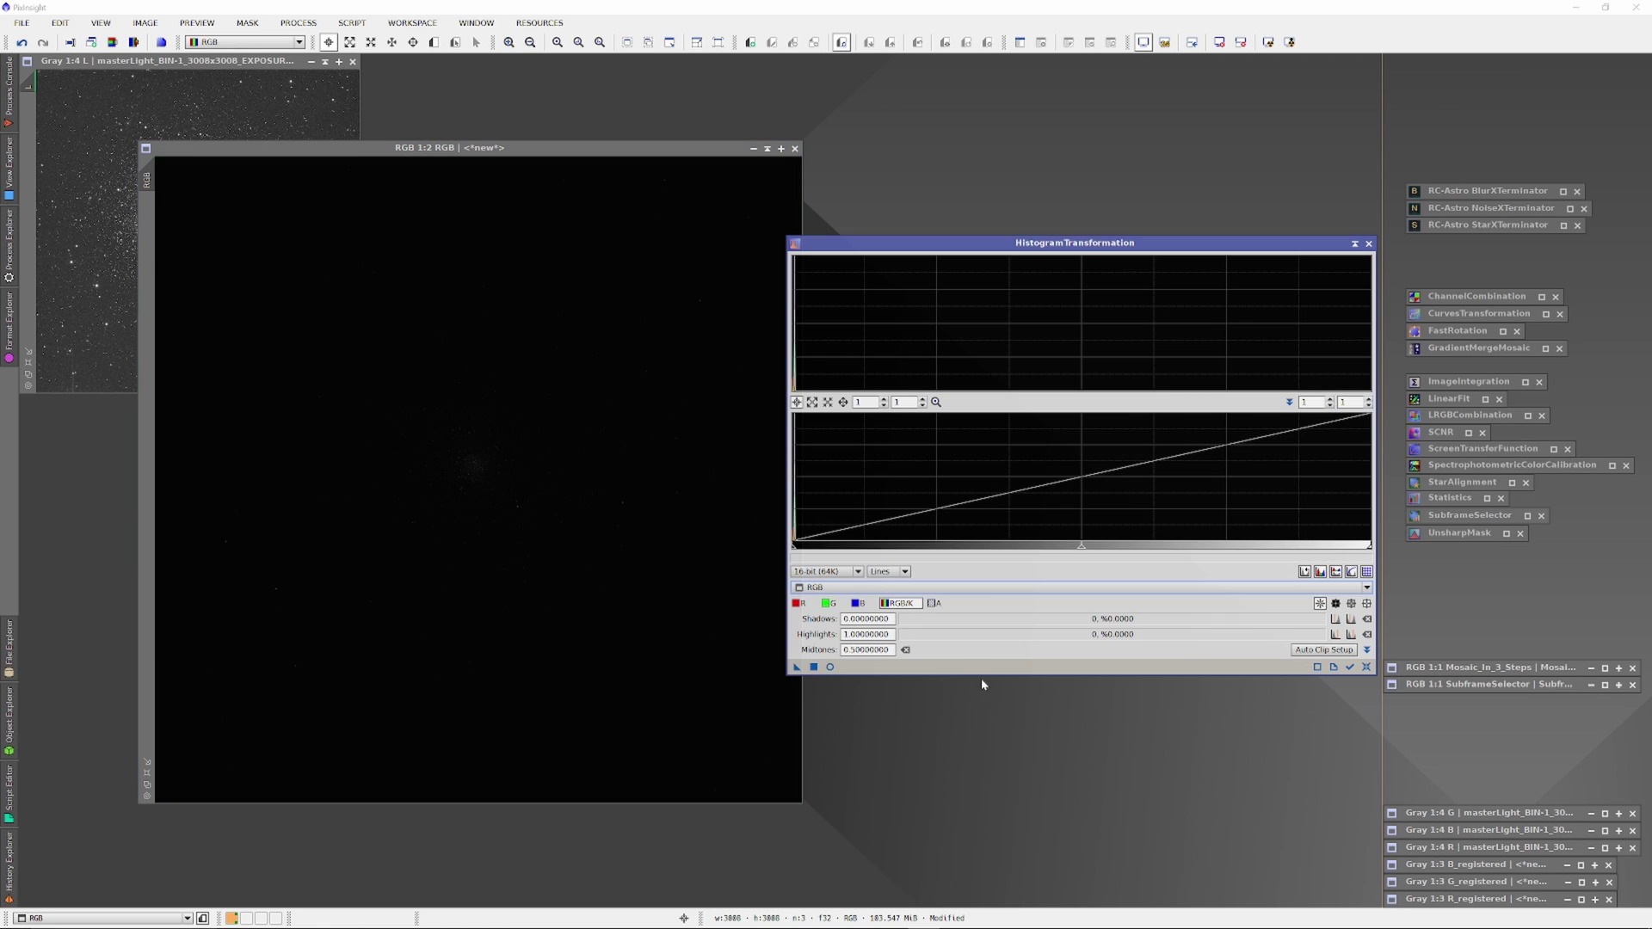
pyautogui.click(830, 667)
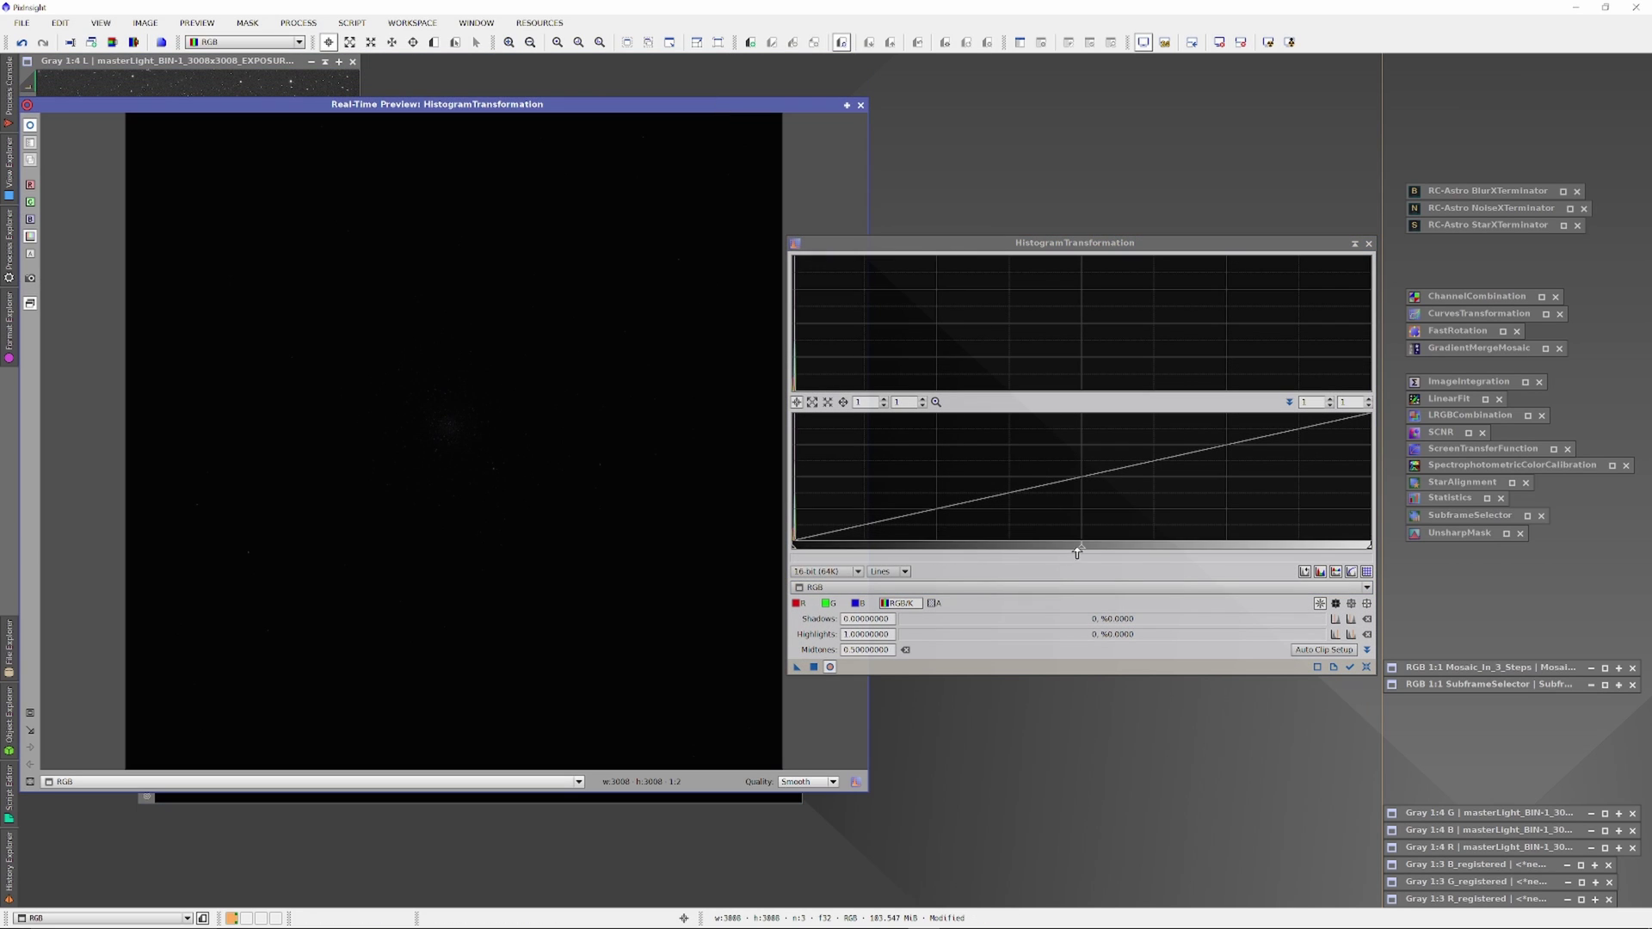
pyautogui.moveTo(1082, 545); pyautogui.dragTo(810, 541)
pyautogui.moveTo(975, 540); pyautogui.dragTo(893, 541)
pyautogui.scroll(5, 893, 481)
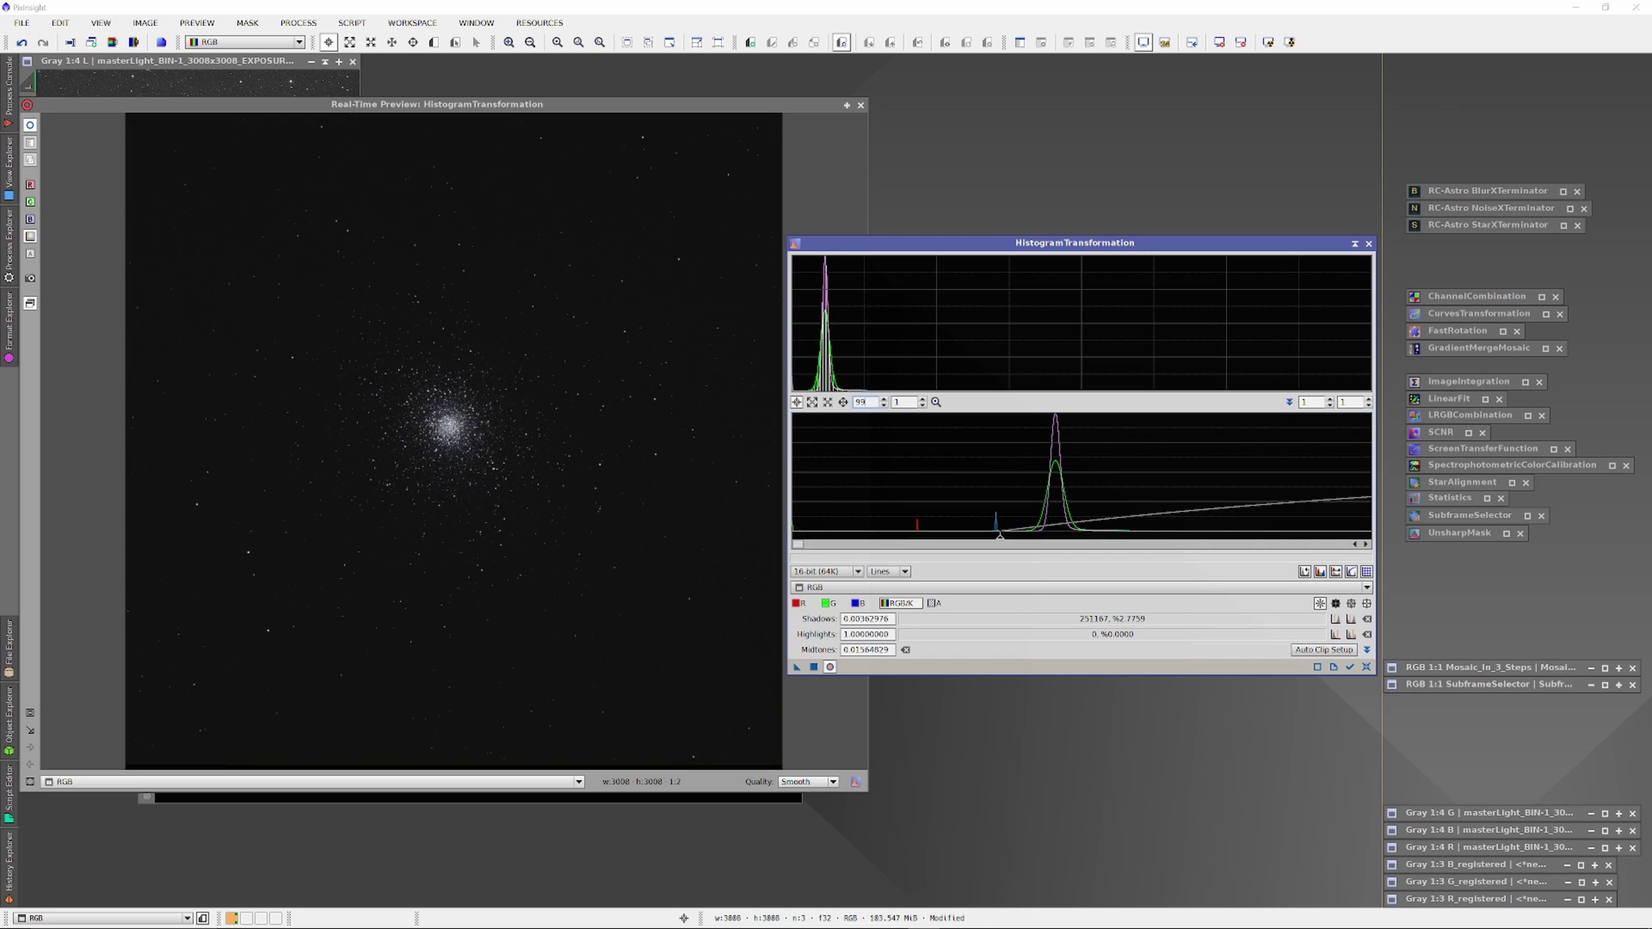
pyautogui.moveTo(1223, 540); pyautogui.dragTo(844, 543)
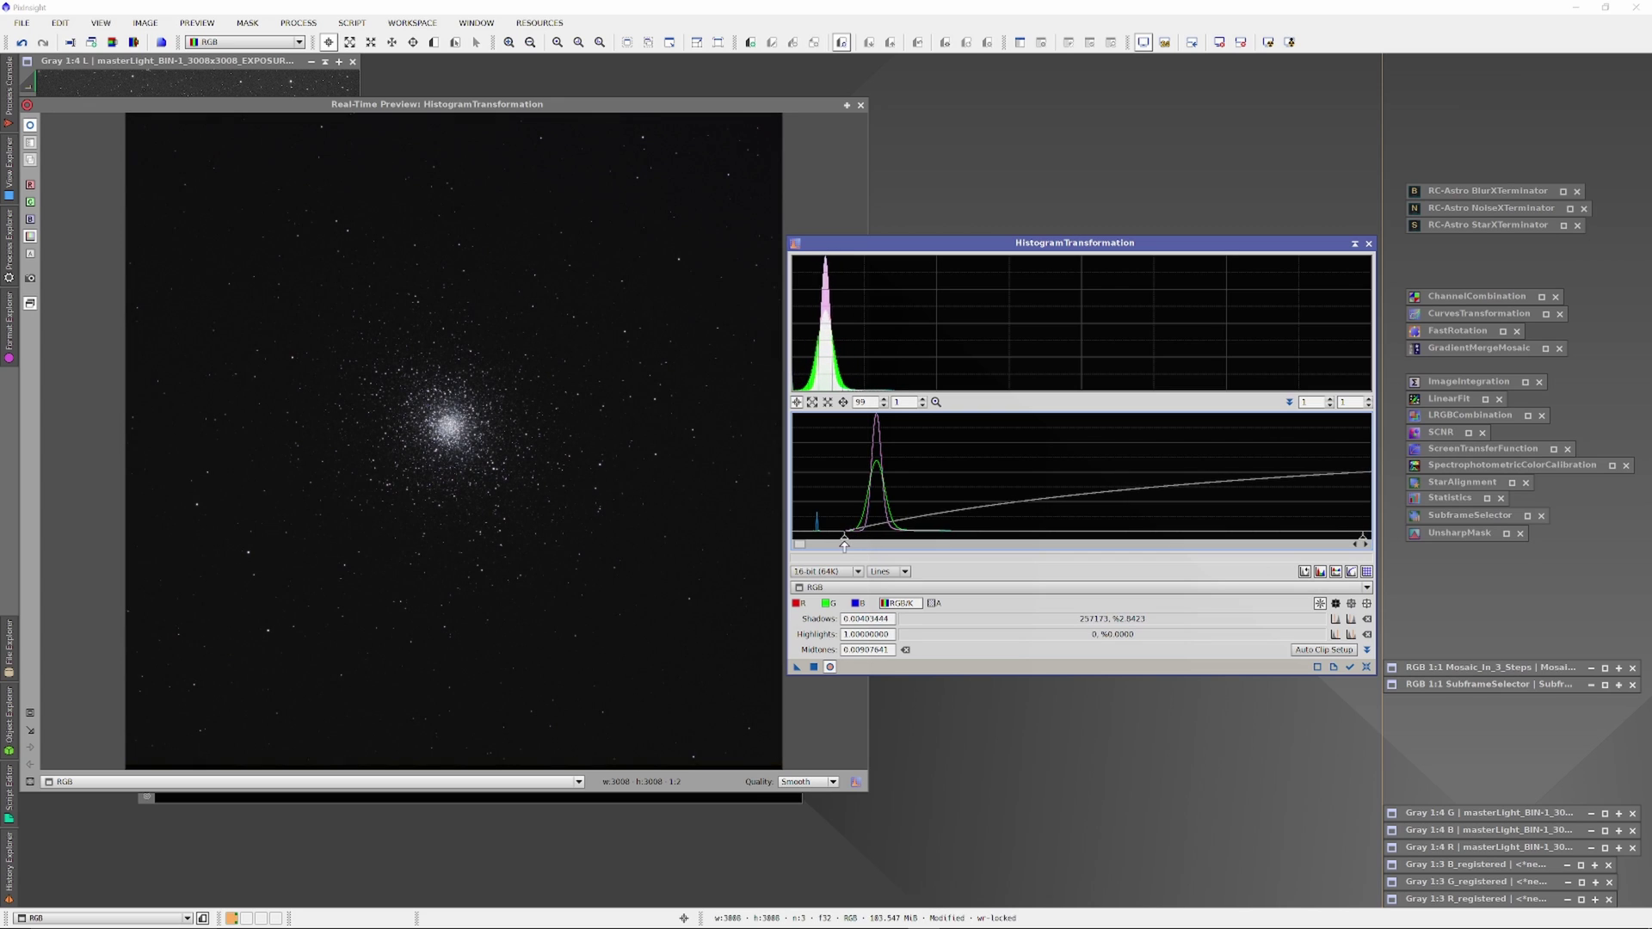
pyautogui.moveTo(1093, 539); pyautogui.dragTo(865, 539)
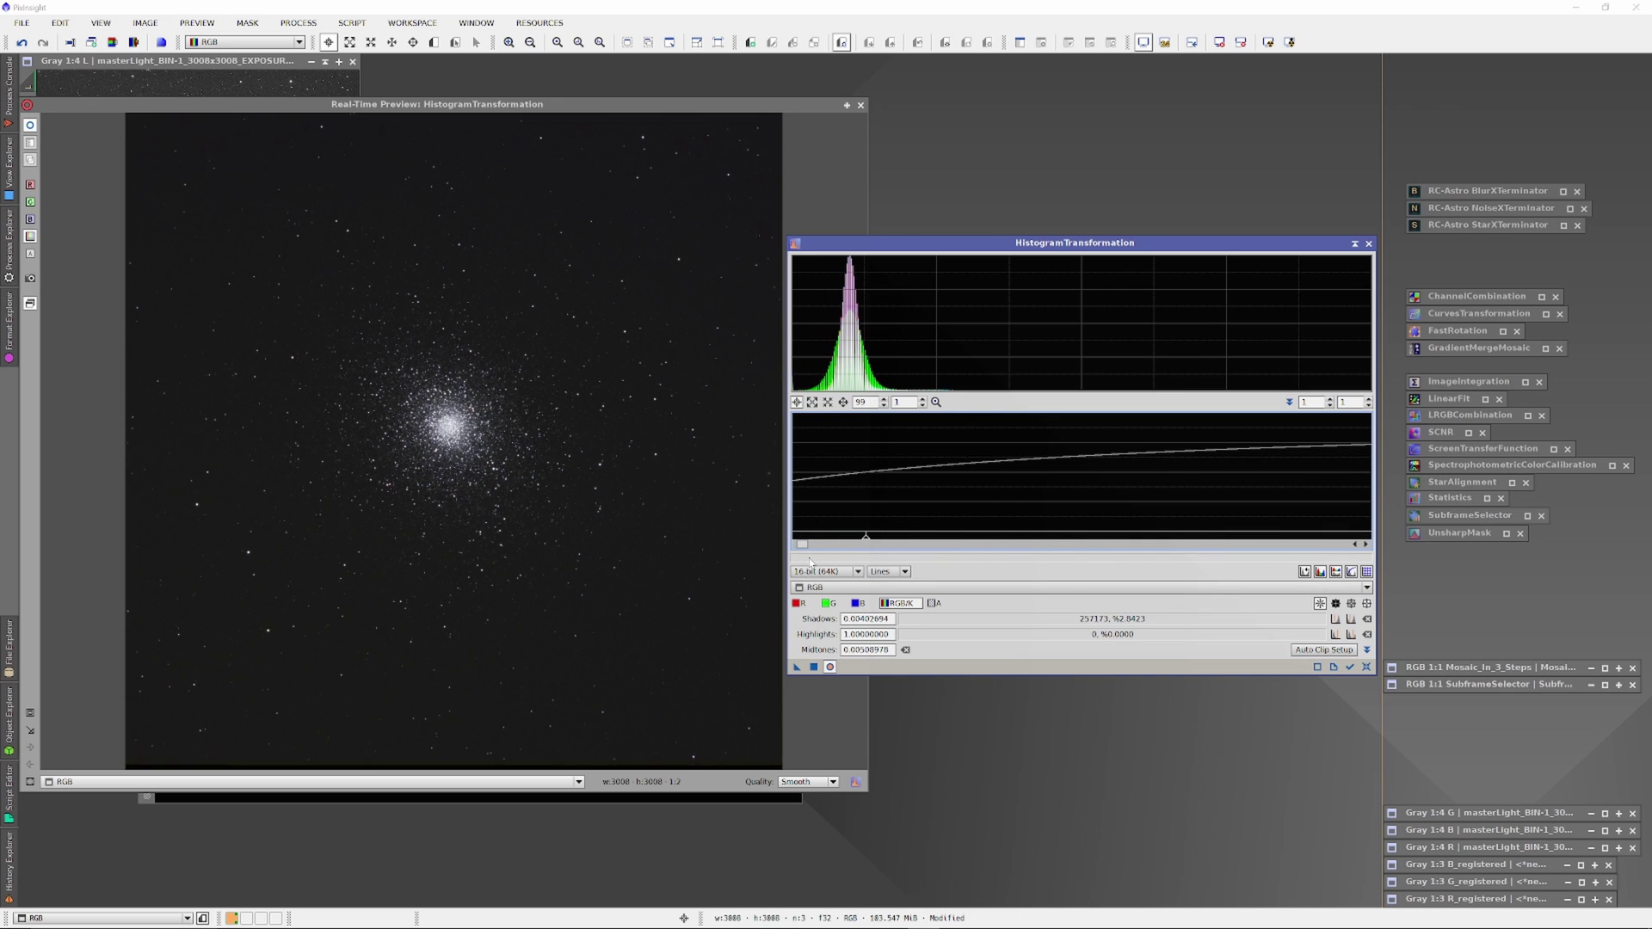
pyautogui.moveTo(1064, 543); pyautogui.dragTo(908, 544)
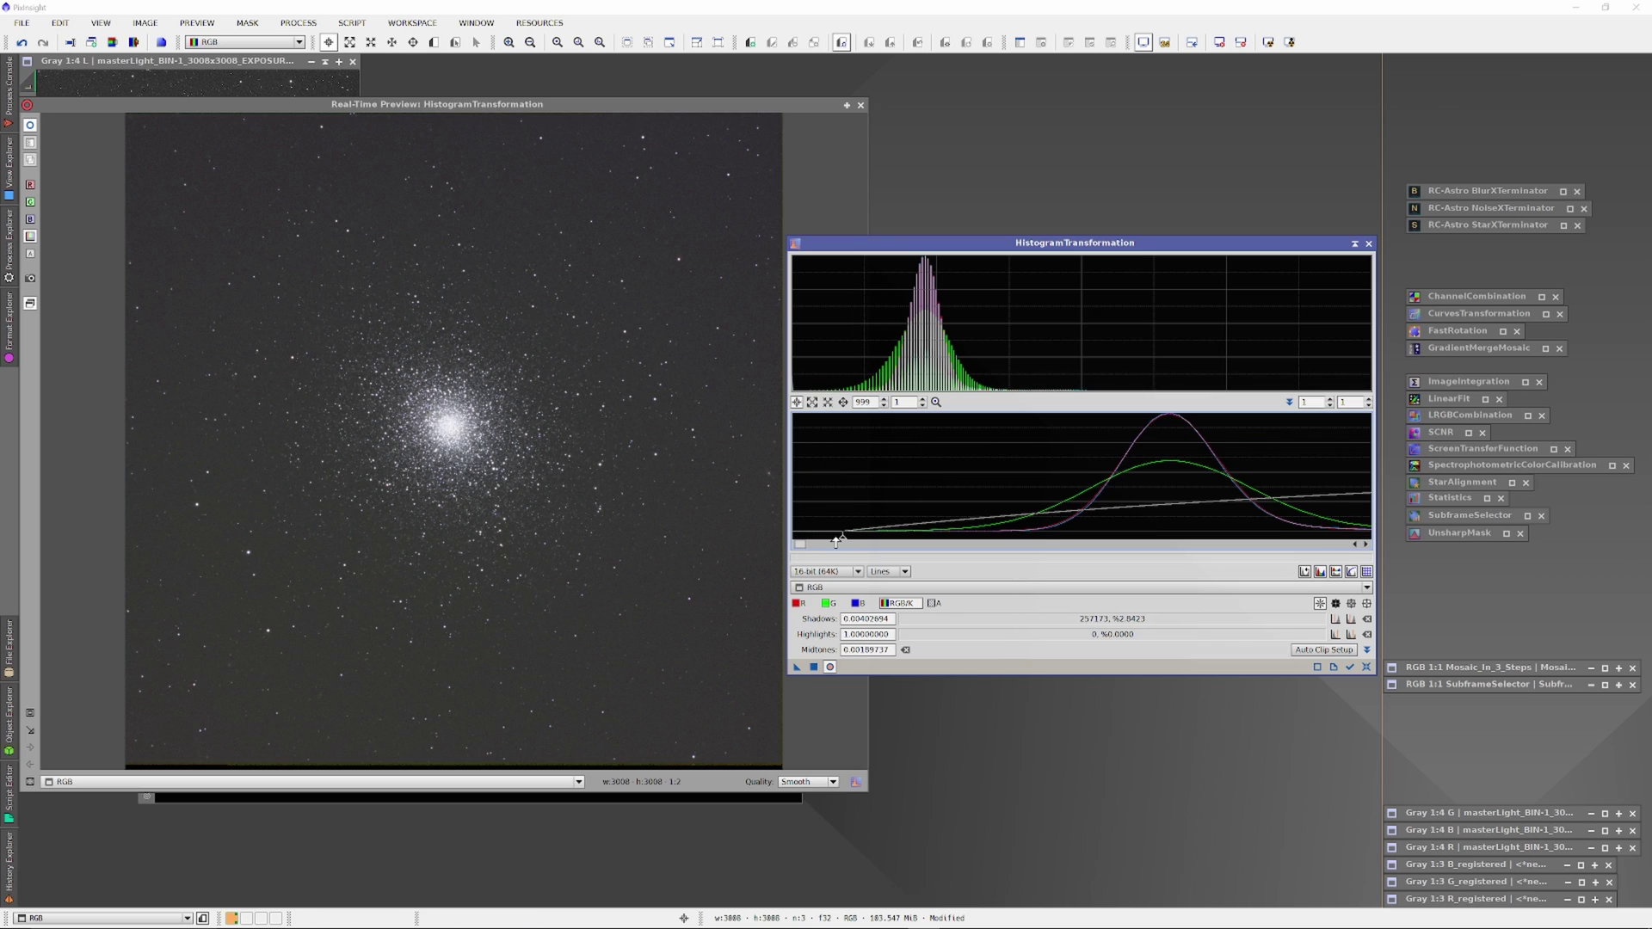
pyautogui.moveTo(836, 541); pyautogui.dragTo(839, 542)
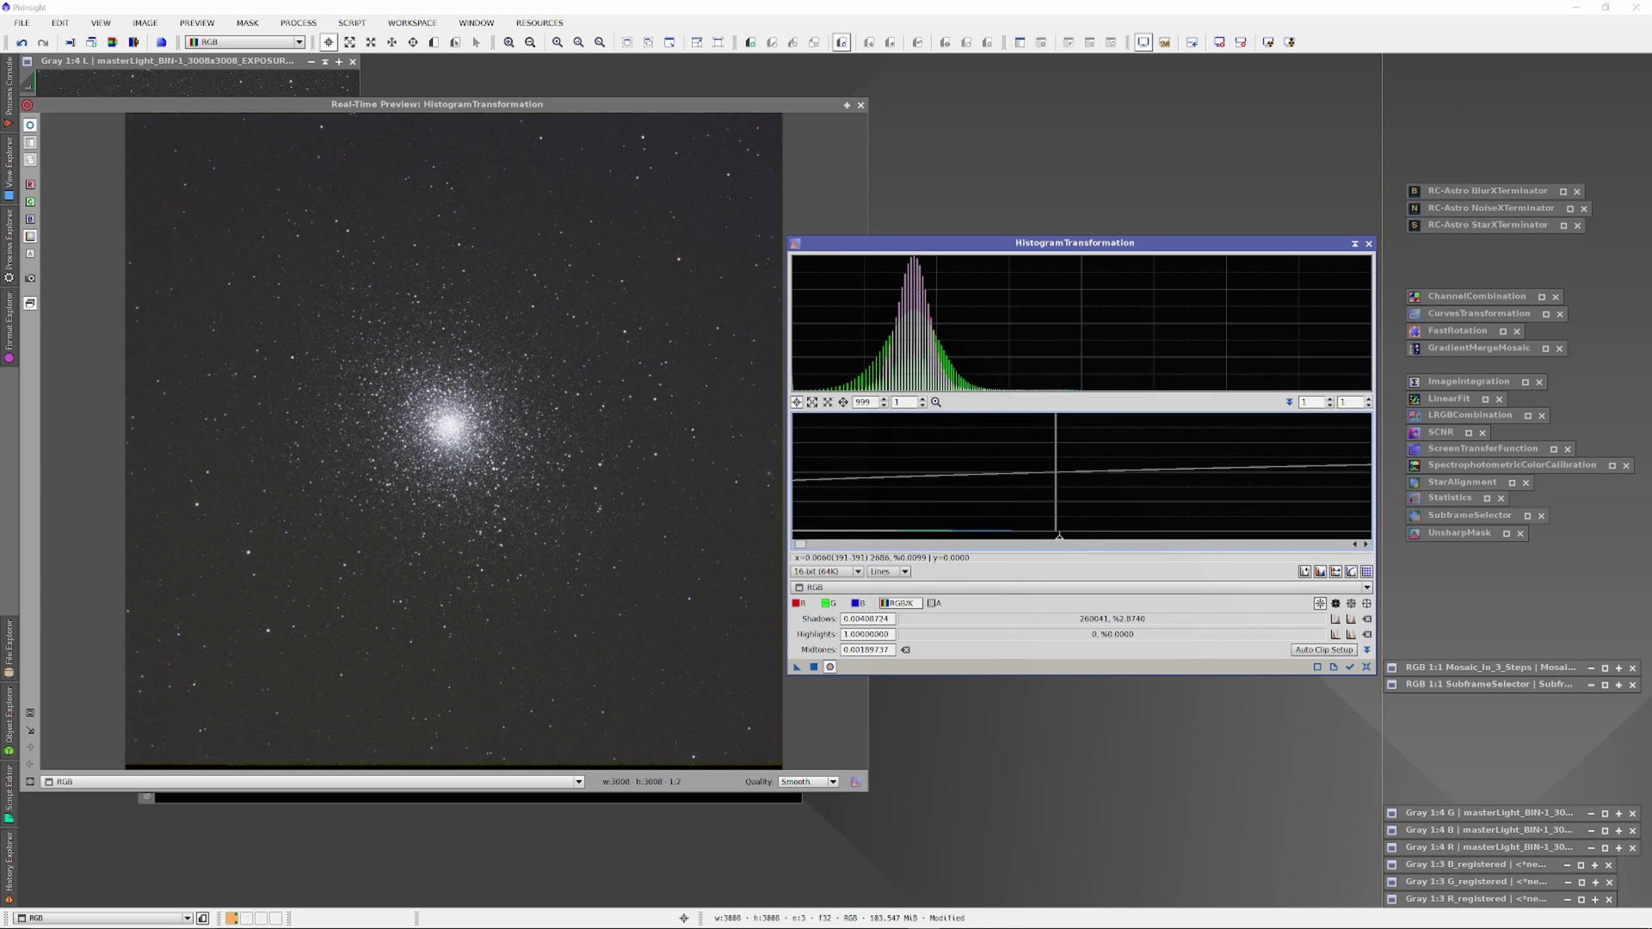
pyautogui.moveTo(799, 543); pyautogui.dragTo(802, 545)
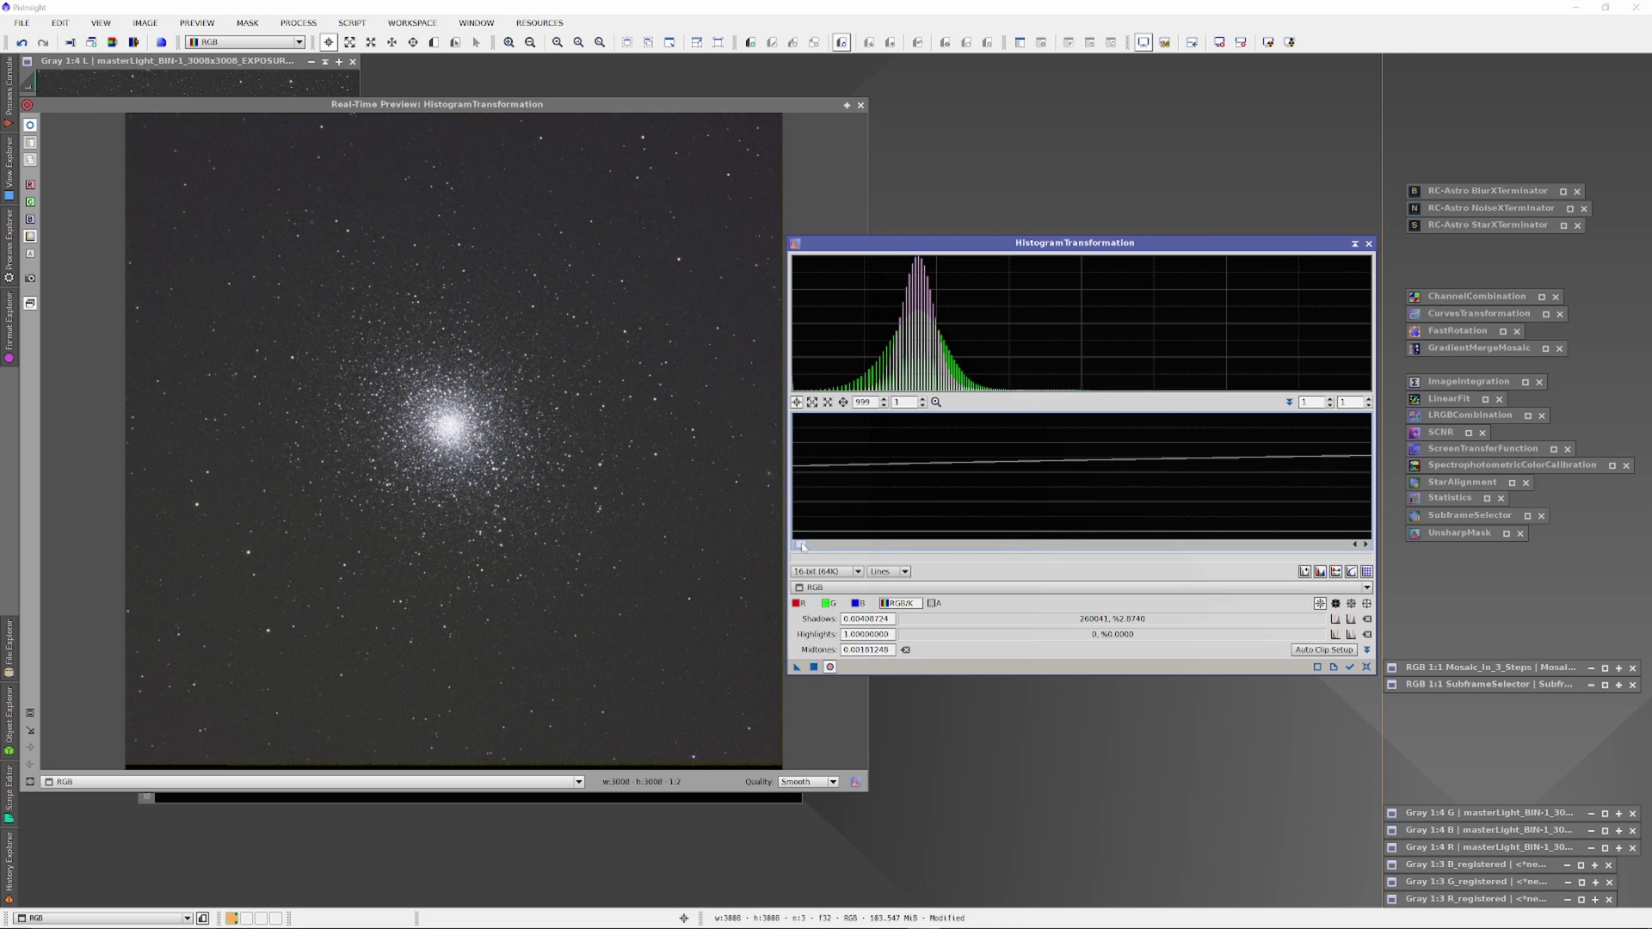
pyautogui.moveTo(1009, 540)
pyautogui.mouseDown()
pyautogui.moveTo(1088, 541)
pyautogui.moveTo(993, 539)
pyautogui.mouseUp()
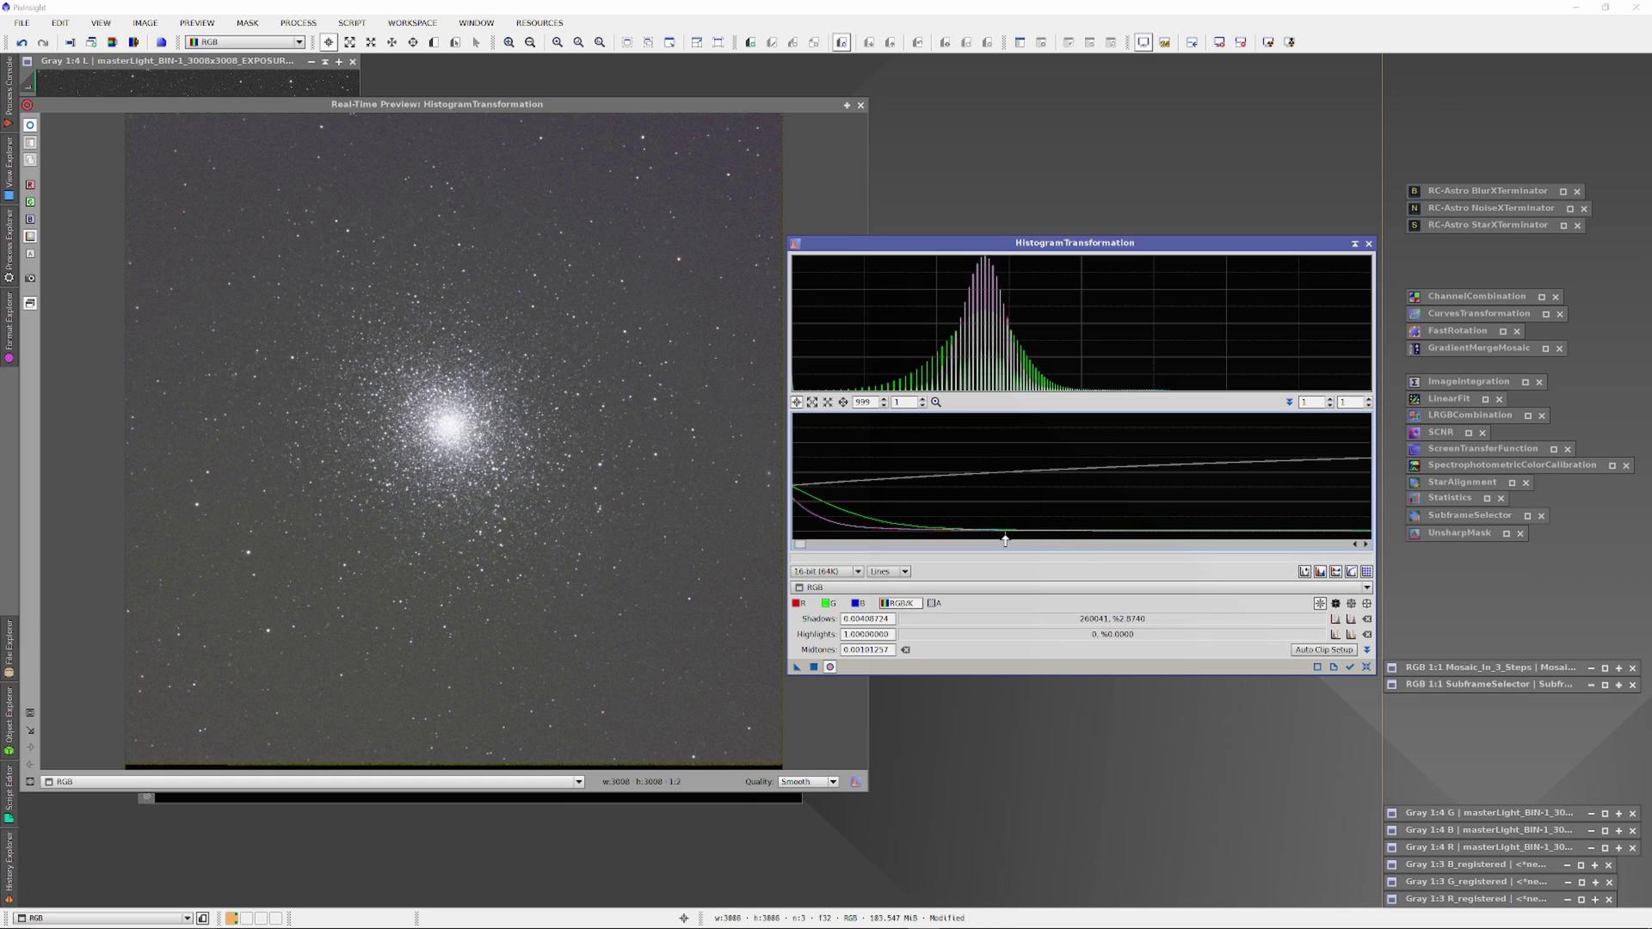
pyautogui.scroll(-1, 838, 435)
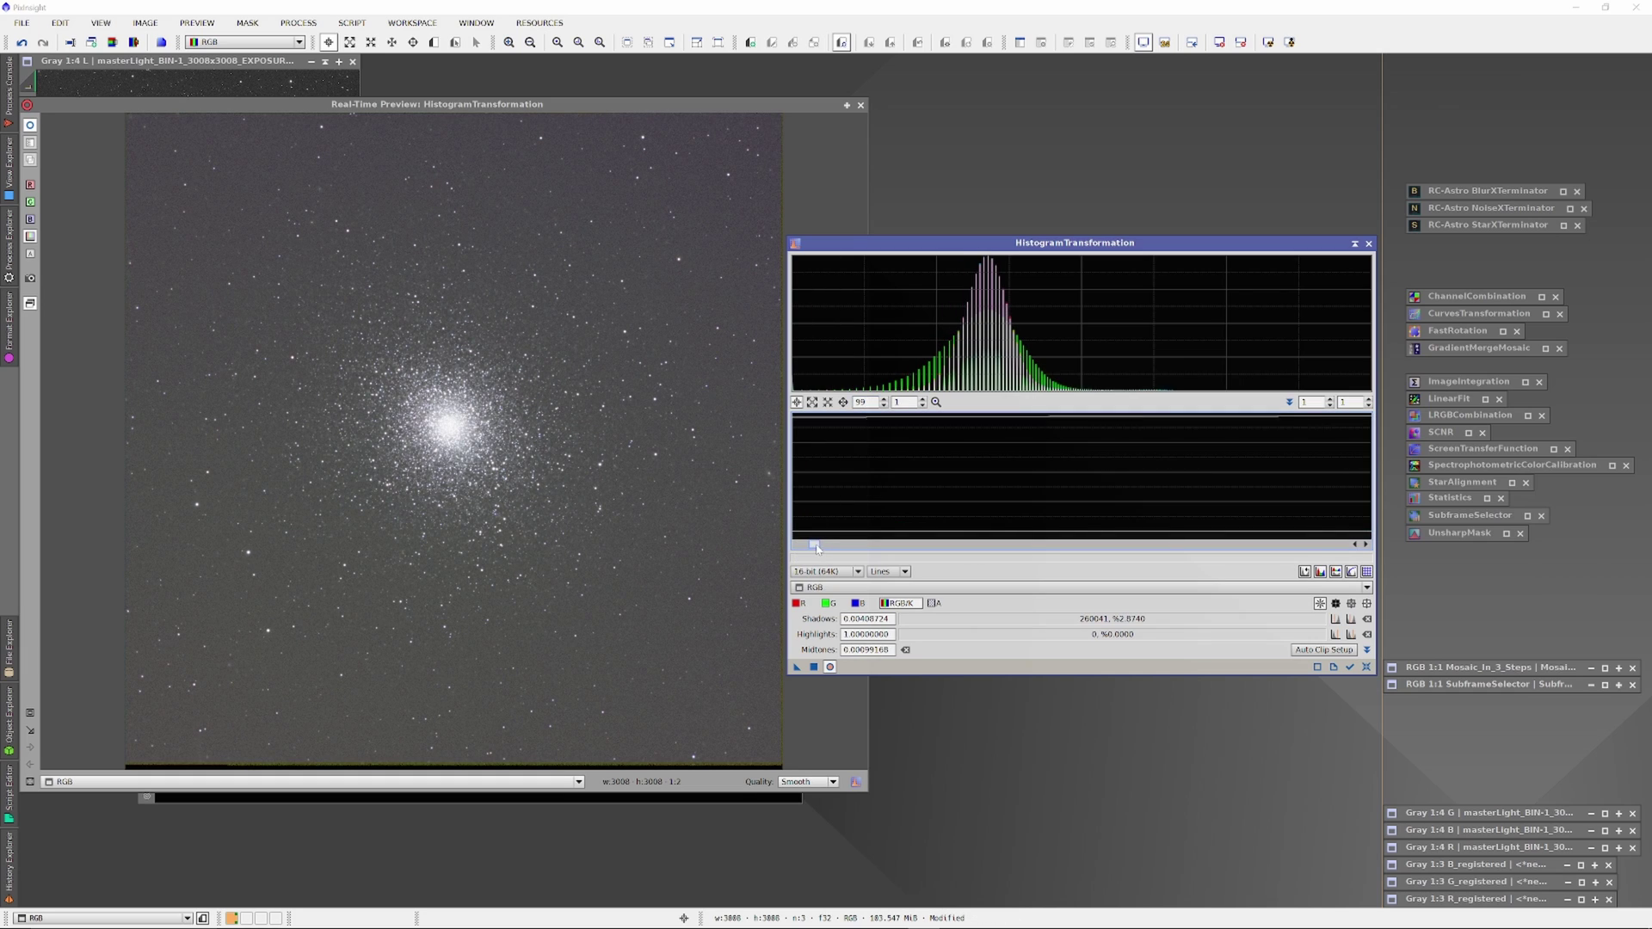
pyautogui.moveTo(831, 541); pyautogui.dragTo(958, 539)
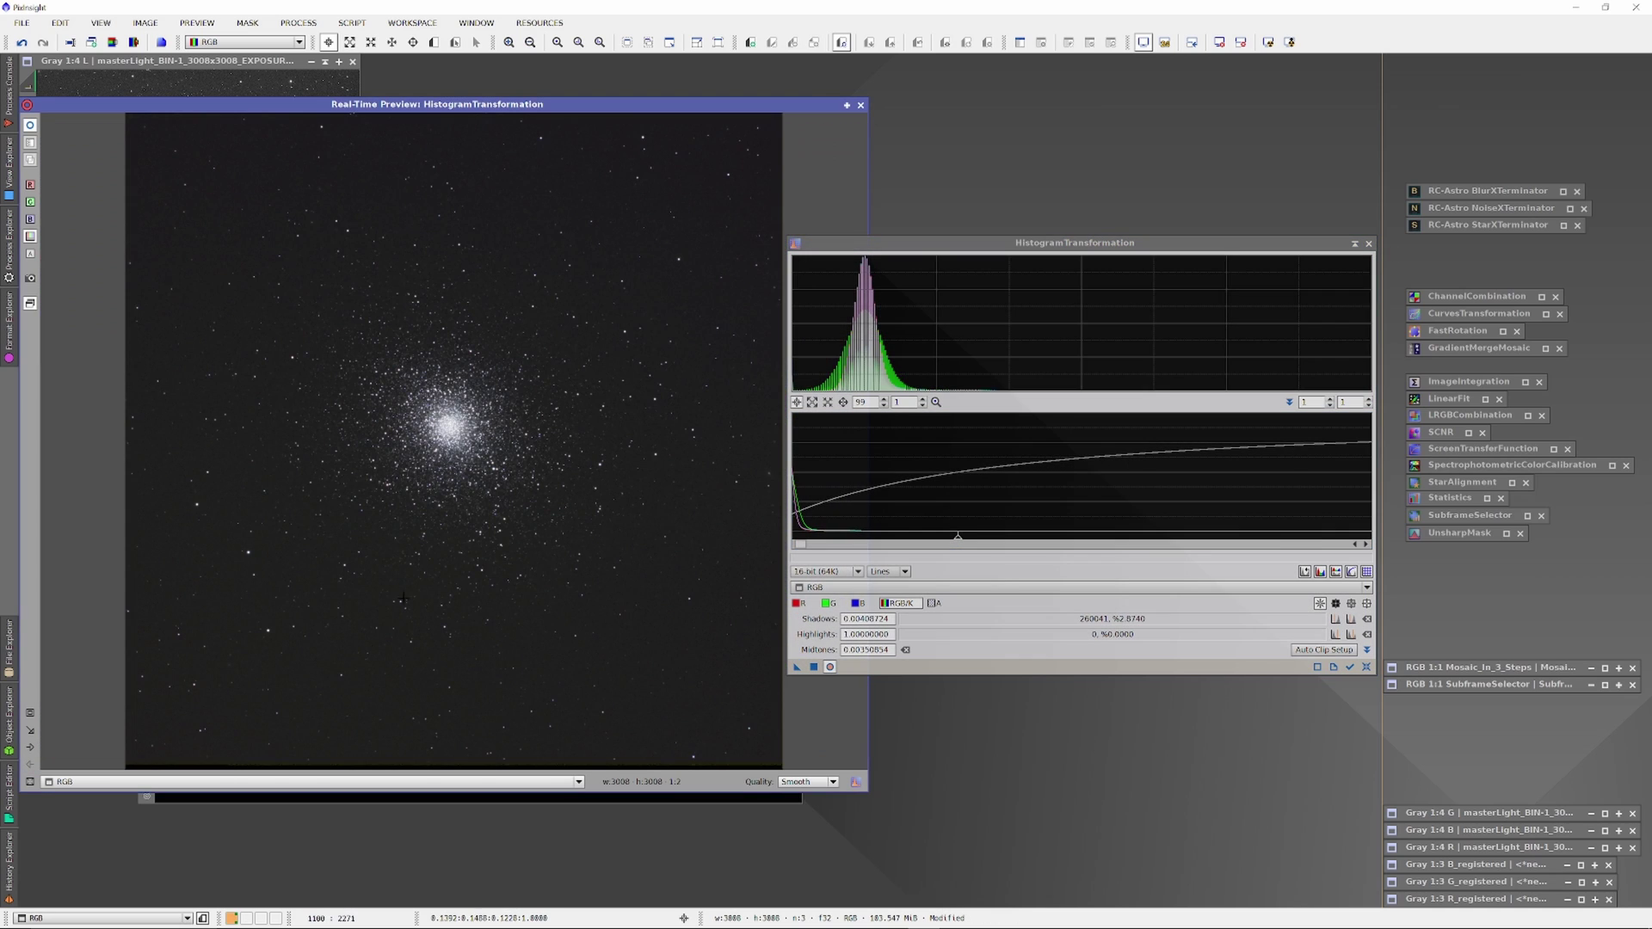
# - Apply the histogram stretch to RGB and iconize HistogramTransformation
pyautogui.click(813, 667)
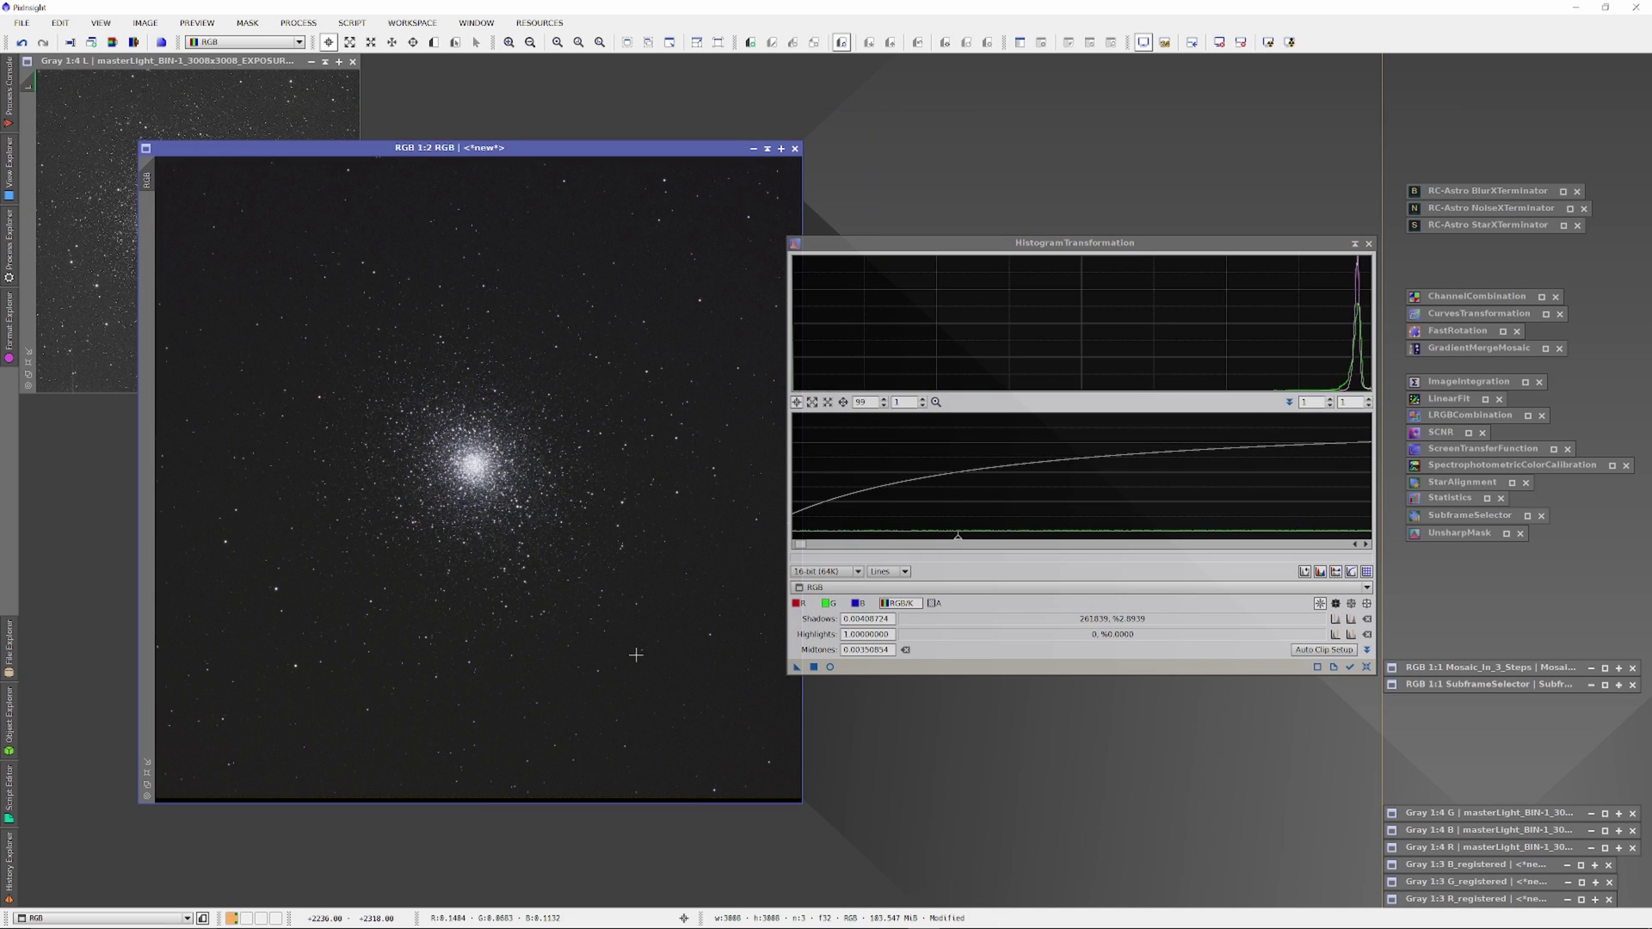
pyautogui.click(1355, 244)
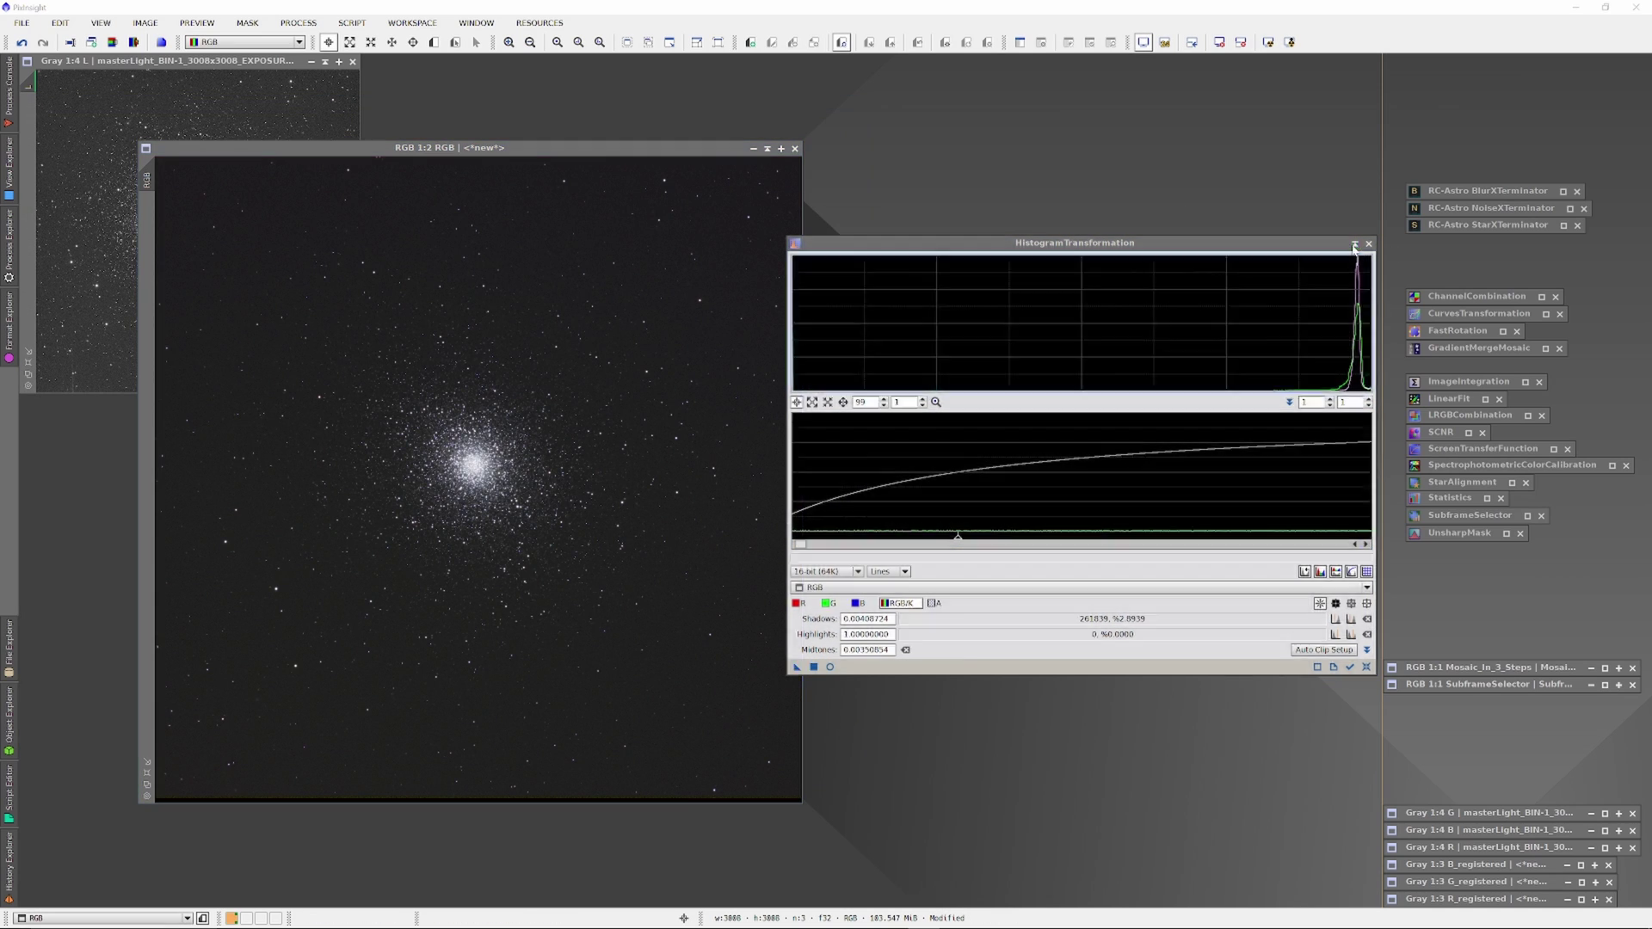
pyautogui.doubleClick(1491, 207)
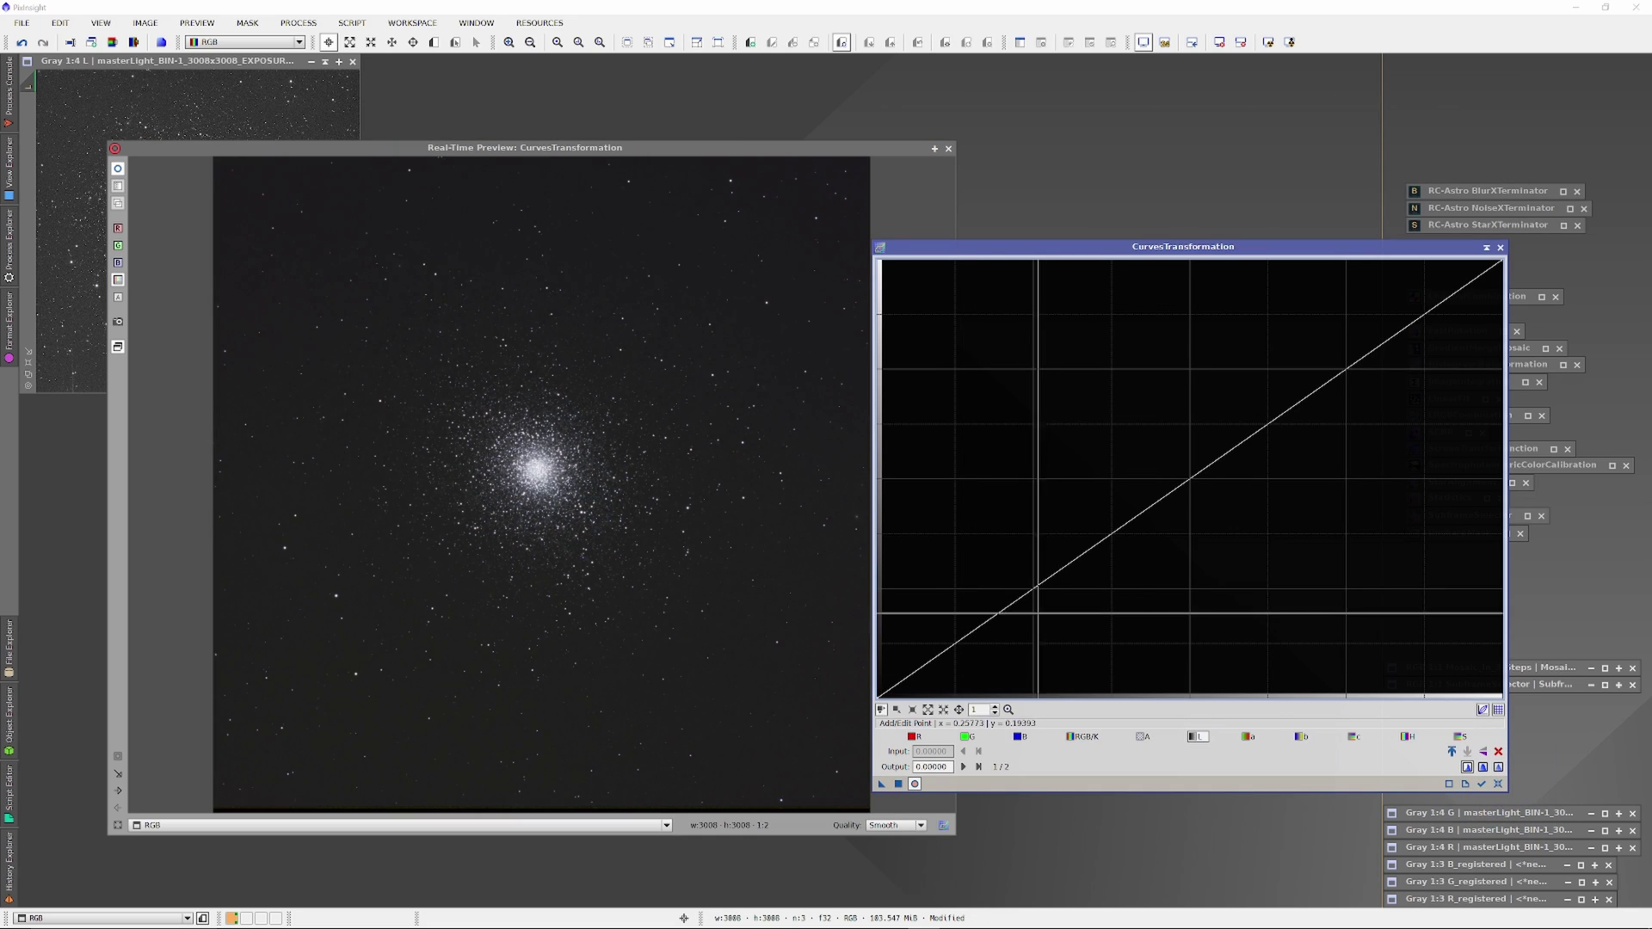
# - Draw a first RGB/K contrast S-curve with shadow, midtone and highlight points
pyautogui.moveTo(962, 635); pyautogui.dragTo(962, 597)
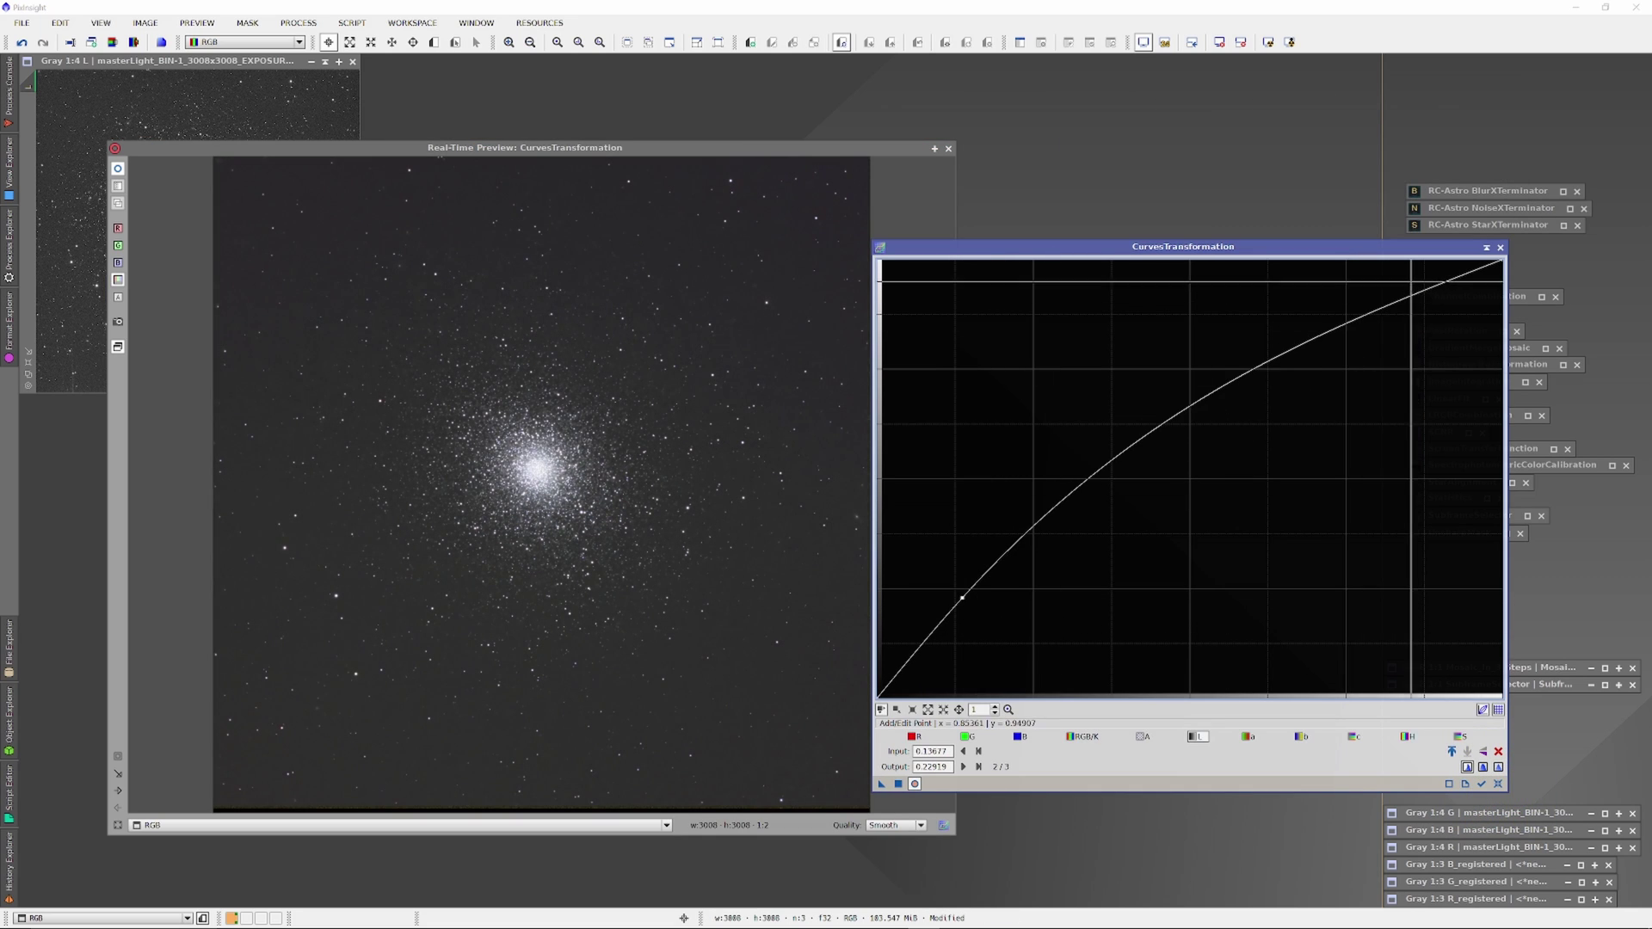
pyautogui.moveTo(1411, 289); pyautogui.dragTo(1361, 330)
pyautogui.click(1475, 274)
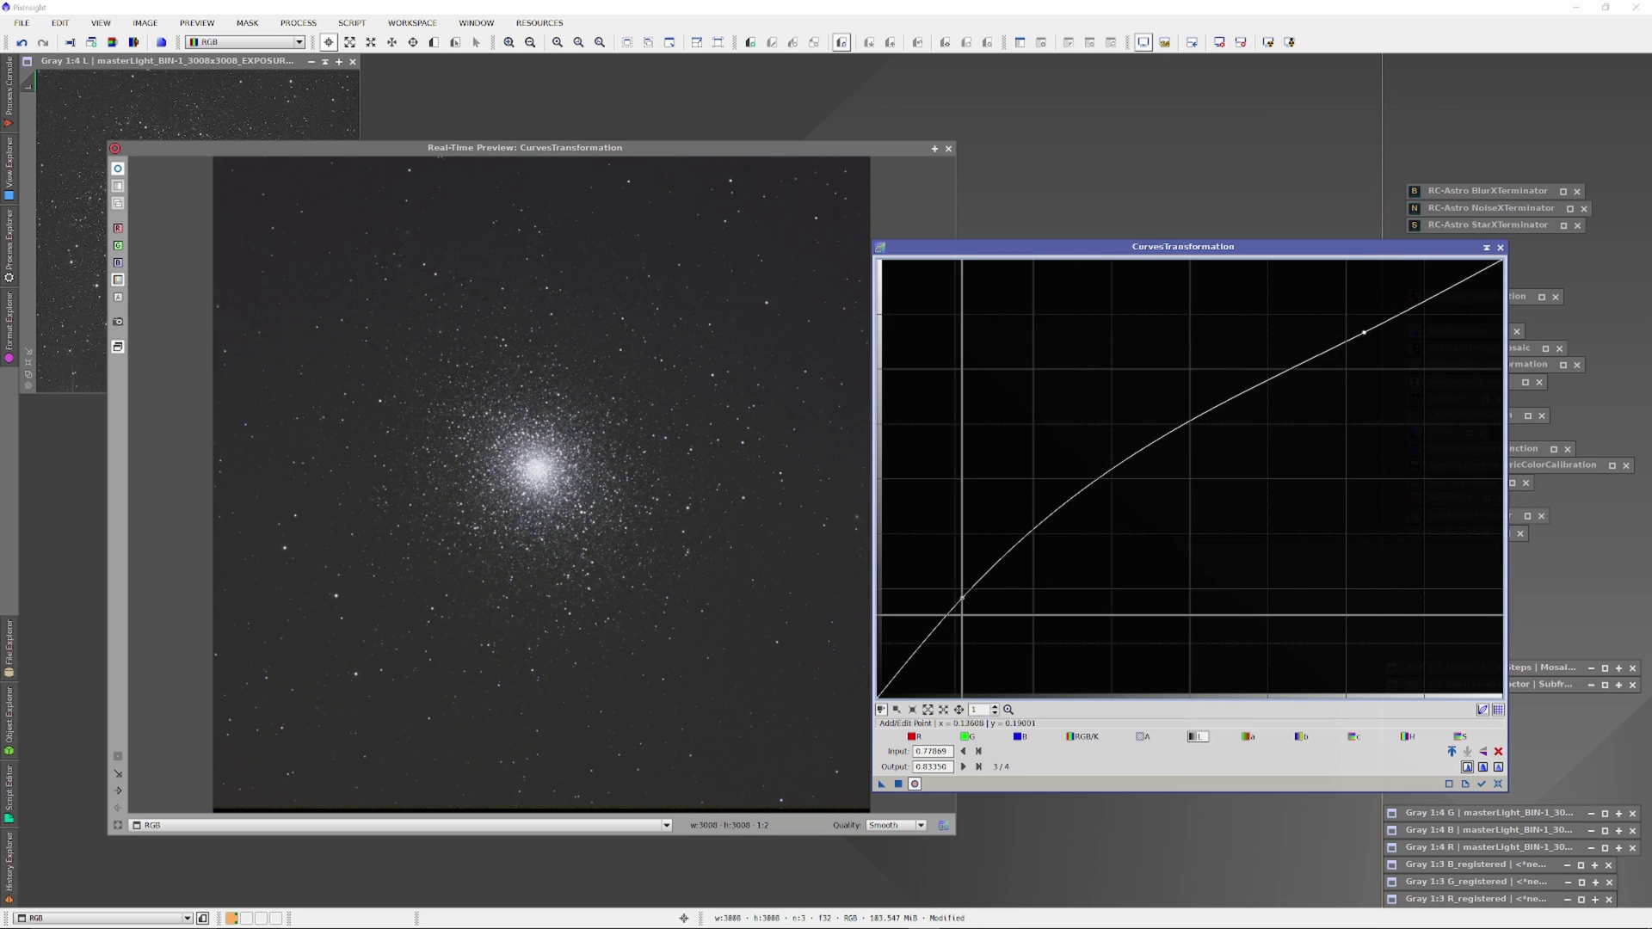
pyautogui.moveTo(968, 596); pyautogui.dragTo(982, 631)
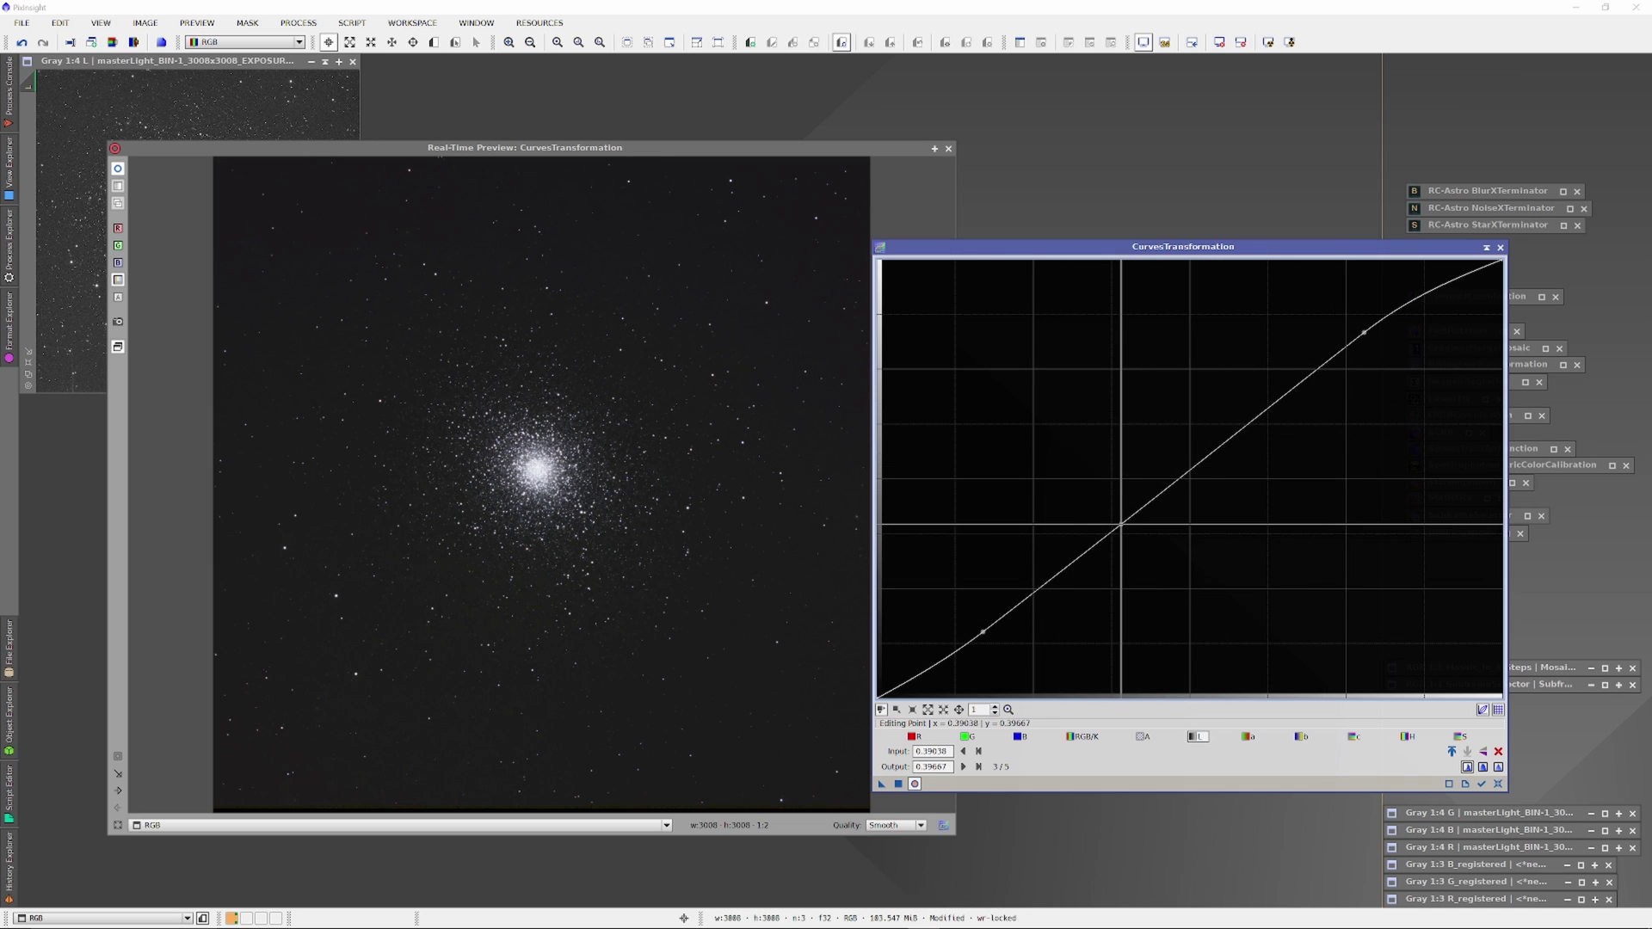
pyautogui.moveTo(1116, 524); pyautogui.dragTo(1116, 520)
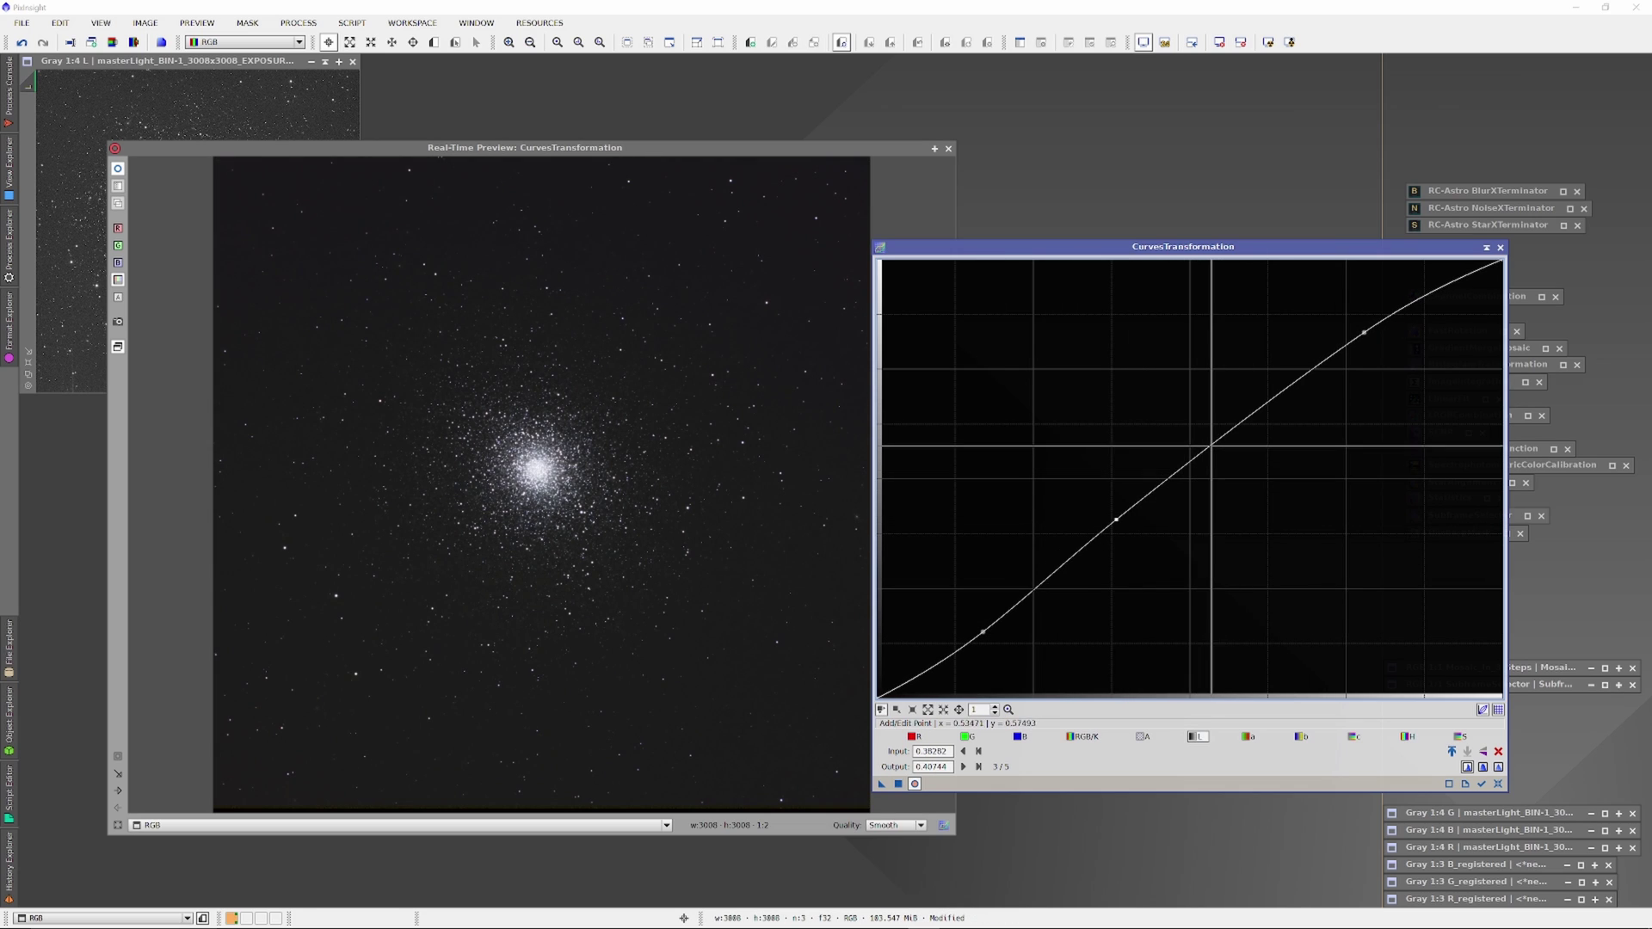
pyautogui.moveTo(1220, 430); pyautogui.dragTo(1222, 433)
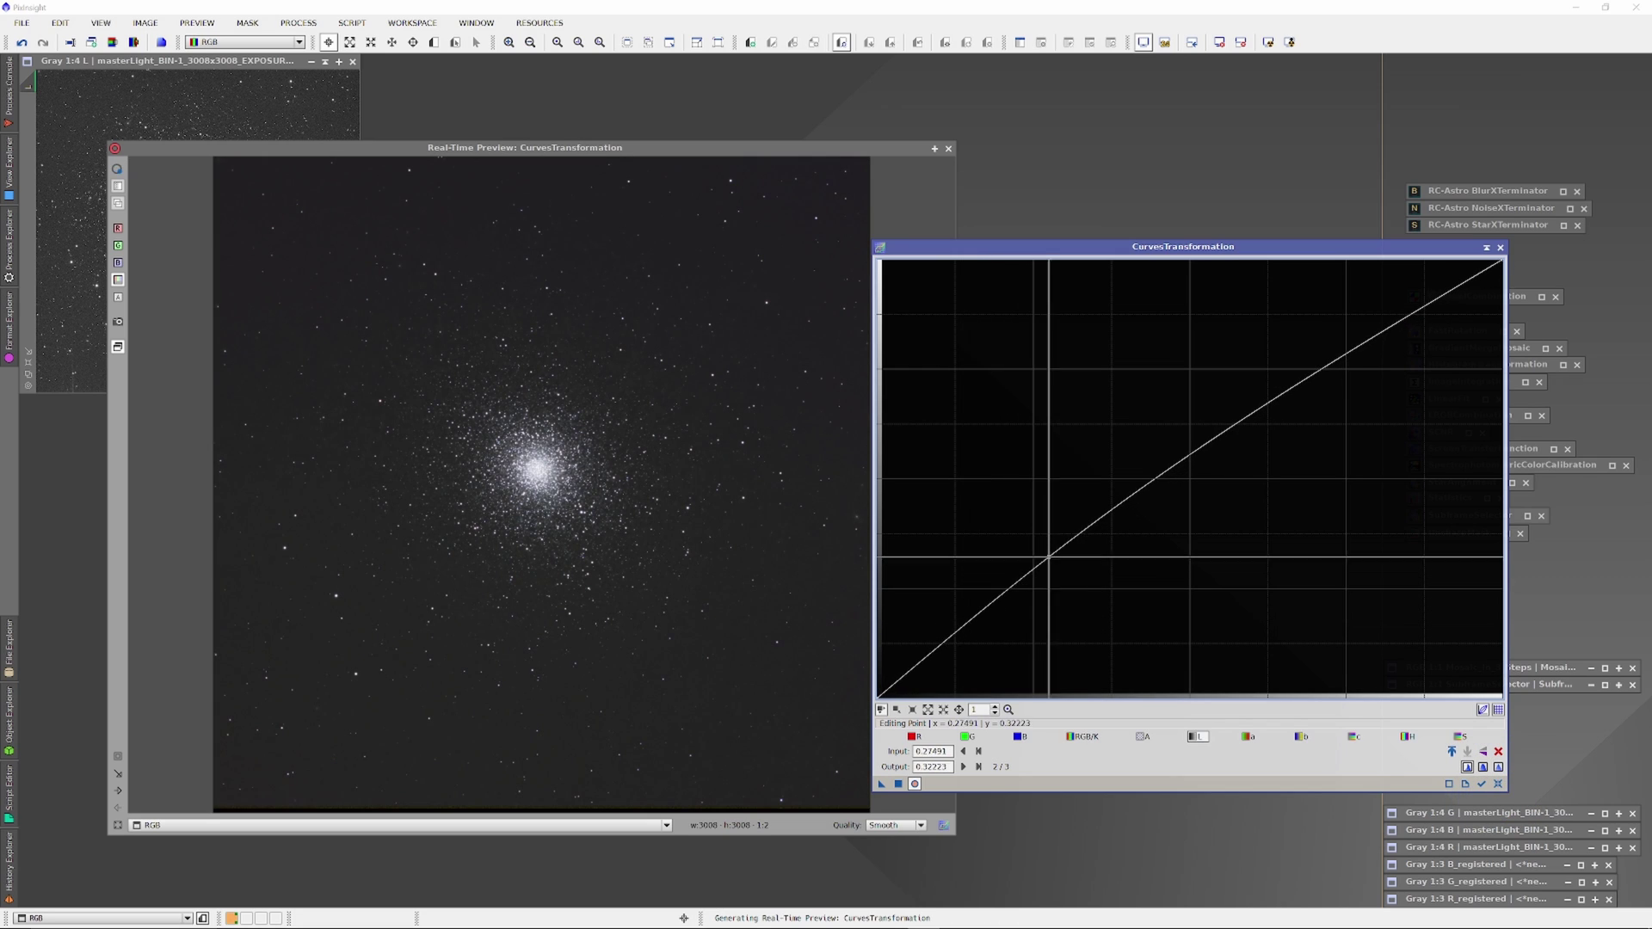
pyautogui.moveTo(1085, 548); pyautogui.dragTo(1085, 493)
pyautogui.moveTo(1419, 295); pyautogui.dragTo(1420, 305)
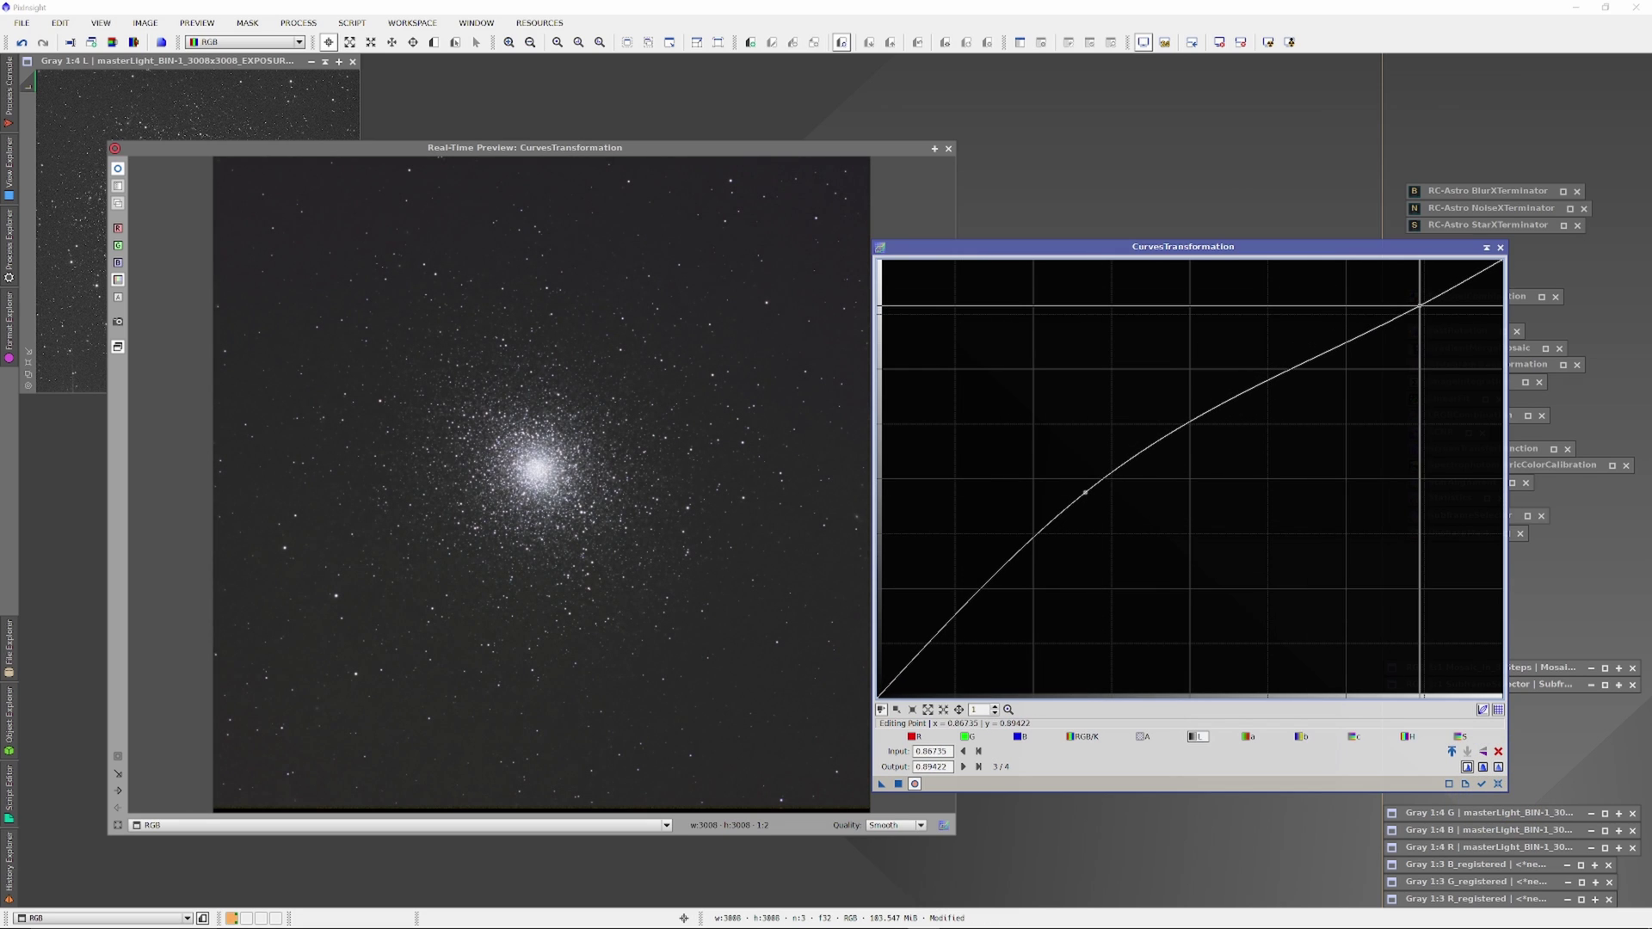
pyautogui.moveTo(953, 621); pyautogui.dragTo(987, 634)
# - Reset and redraw the S-curve, checking the cluster core in the live preview
pyautogui.click(1498, 783)
pyautogui.moveTo(1075, 570); pyautogui.dragTo(1097, 518)
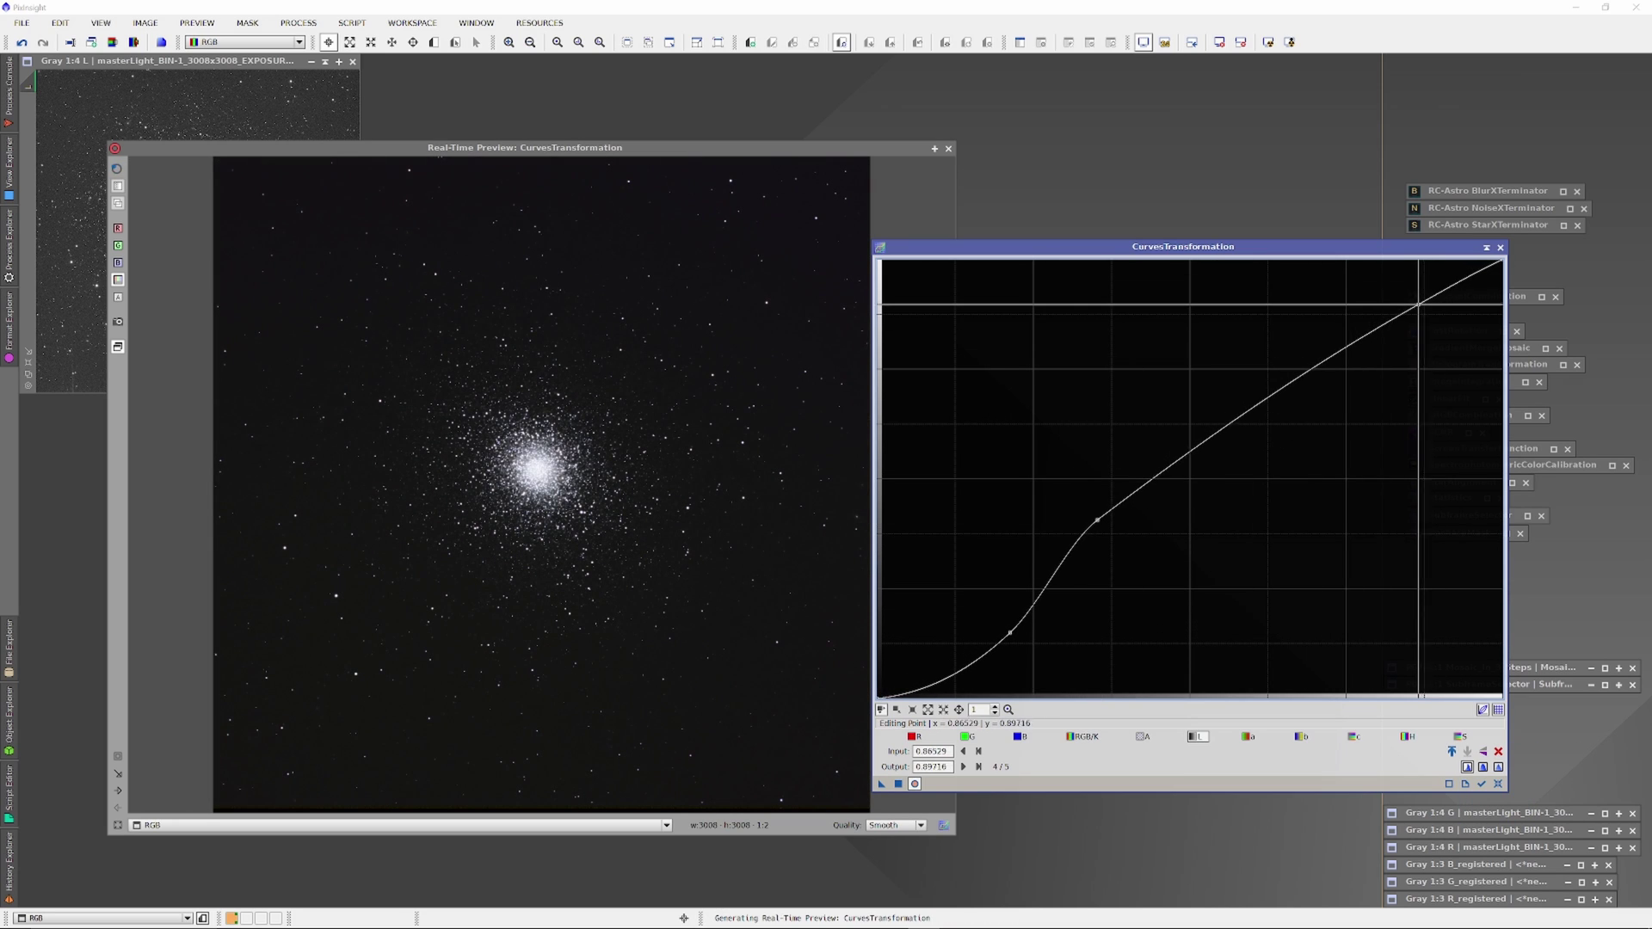
pyautogui.click(1182, 423)
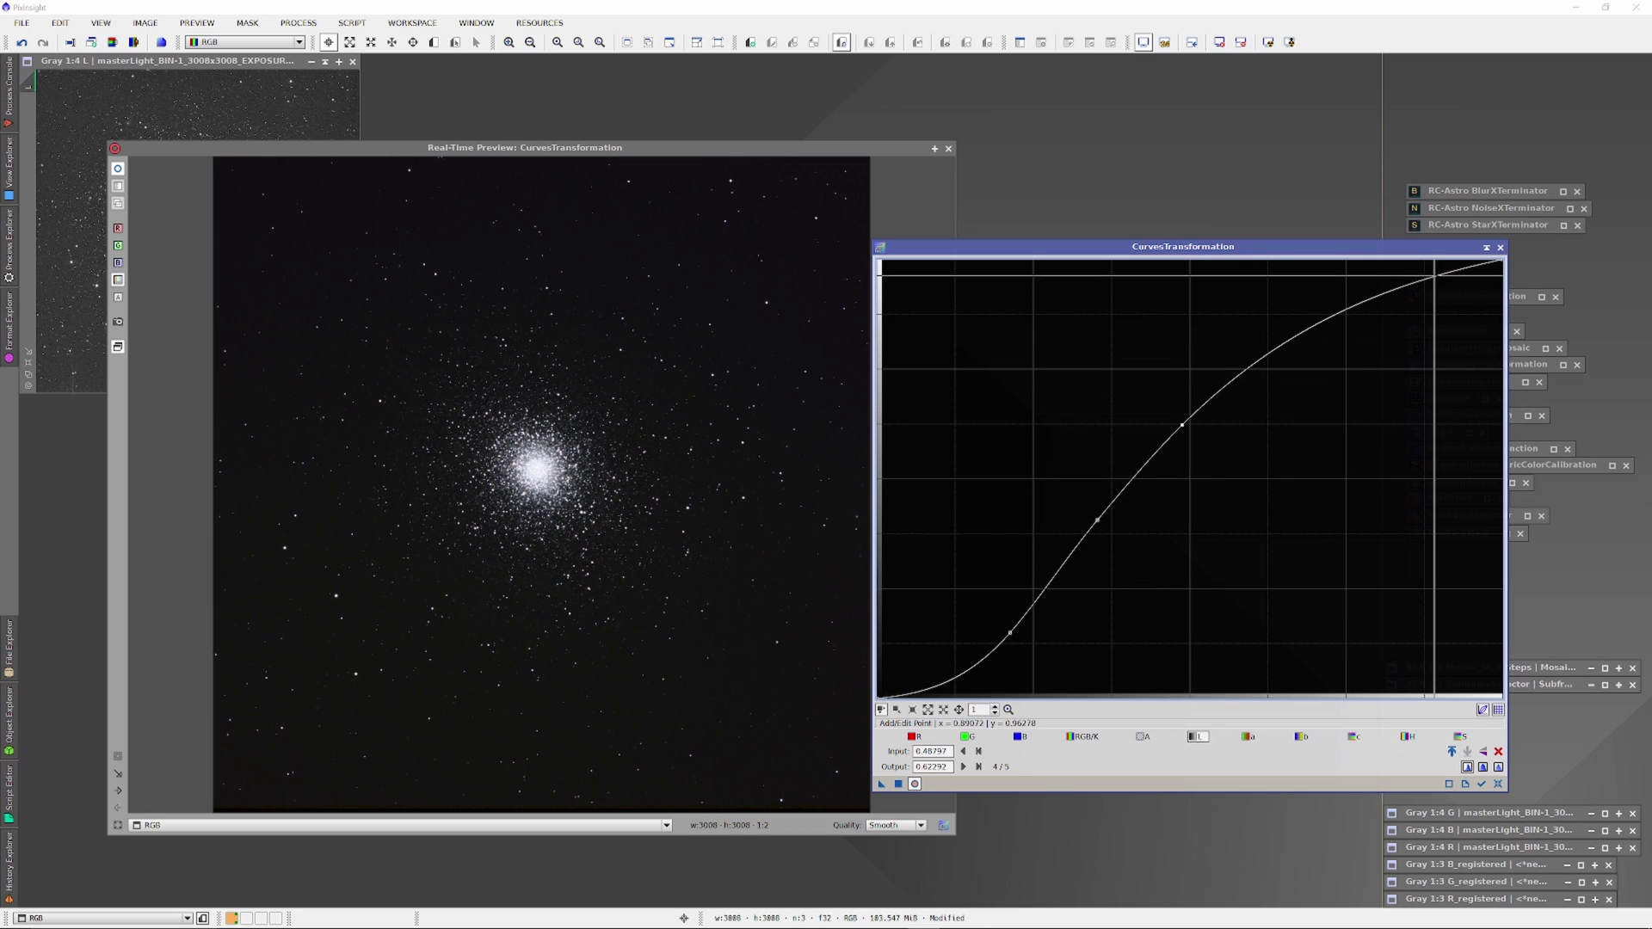
pyautogui.moveTo(1435, 280); pyautogui.dragTo(1358, 324)
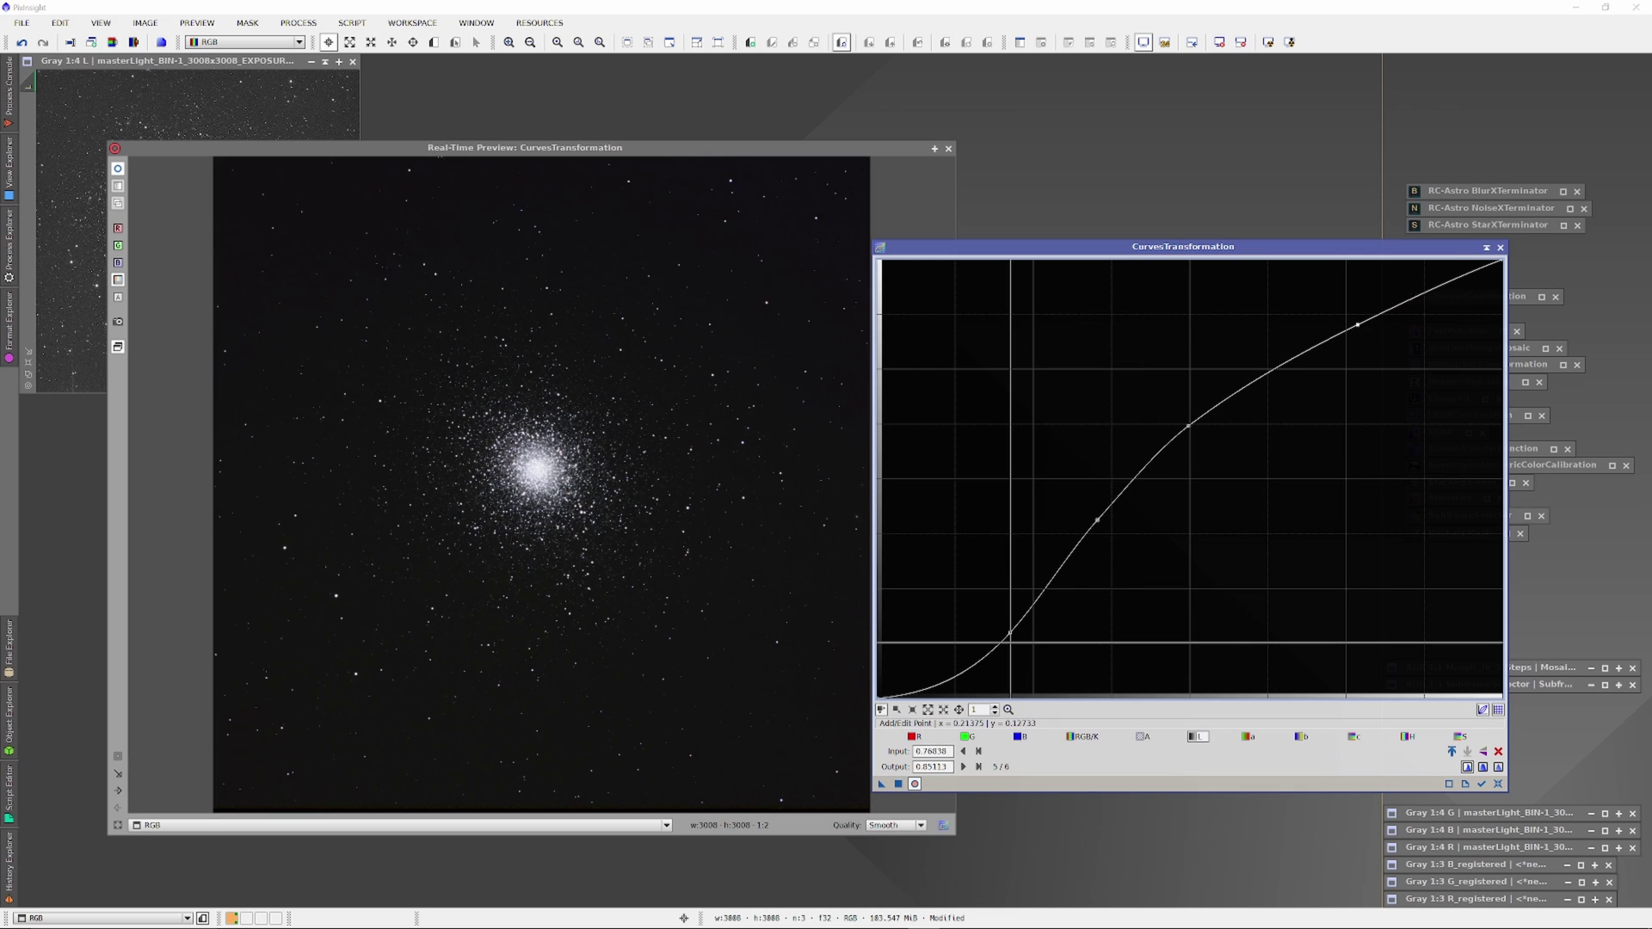
pyautogui.click(431, 375)
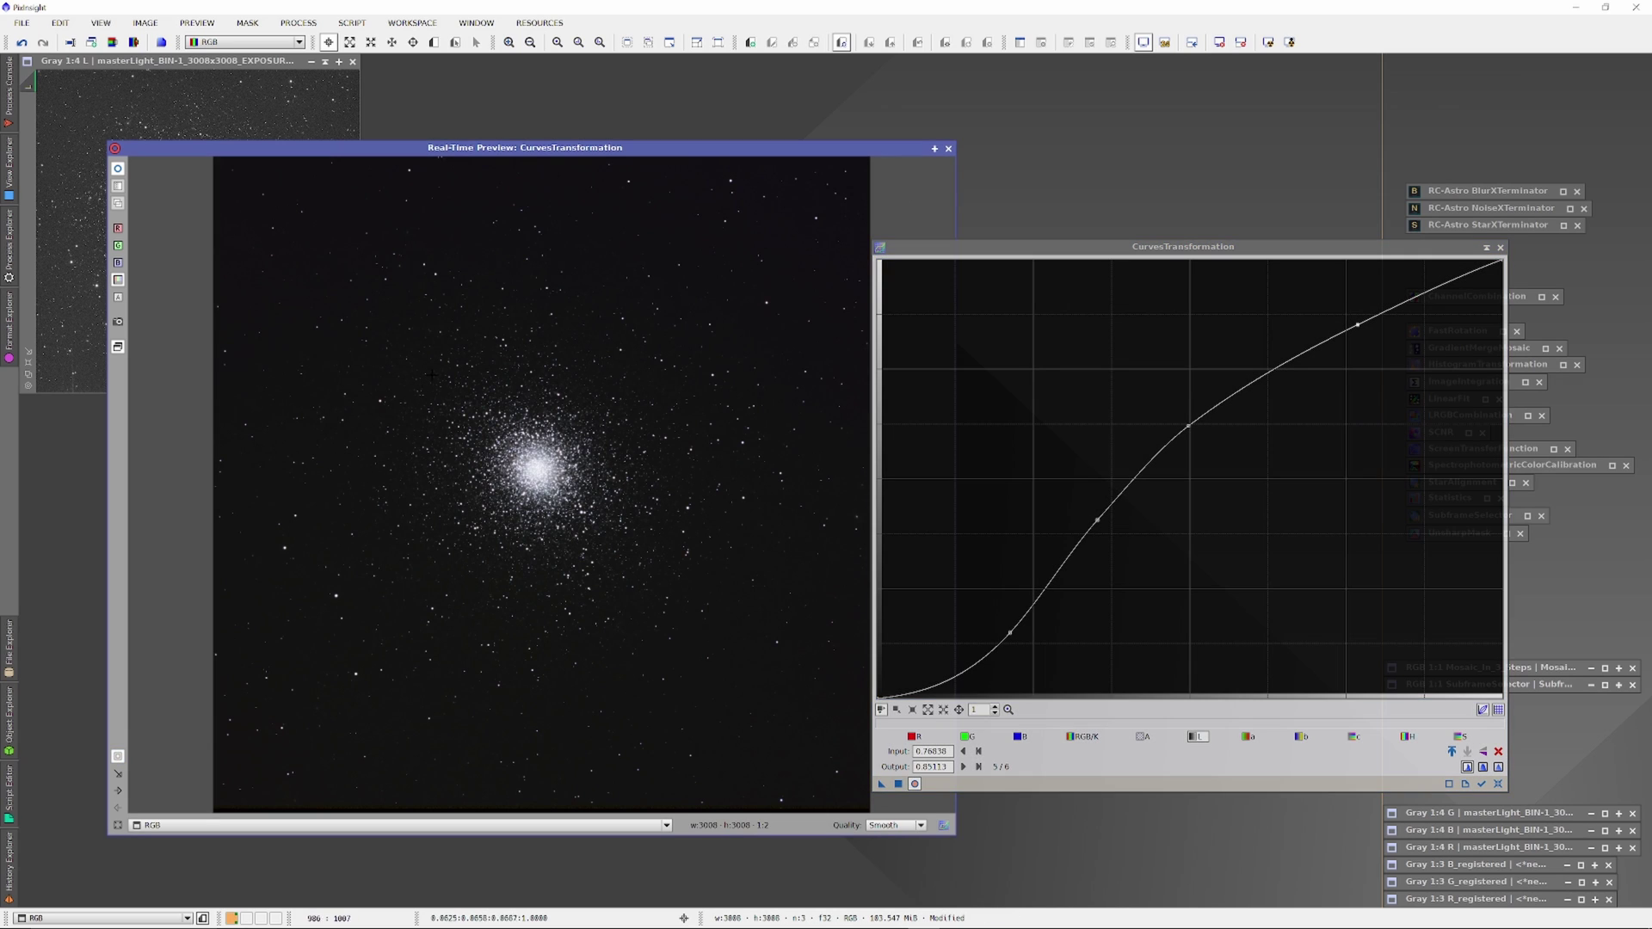
pyautogui.moveTo(623, 571); pyautogui.dragTo(622, 572)
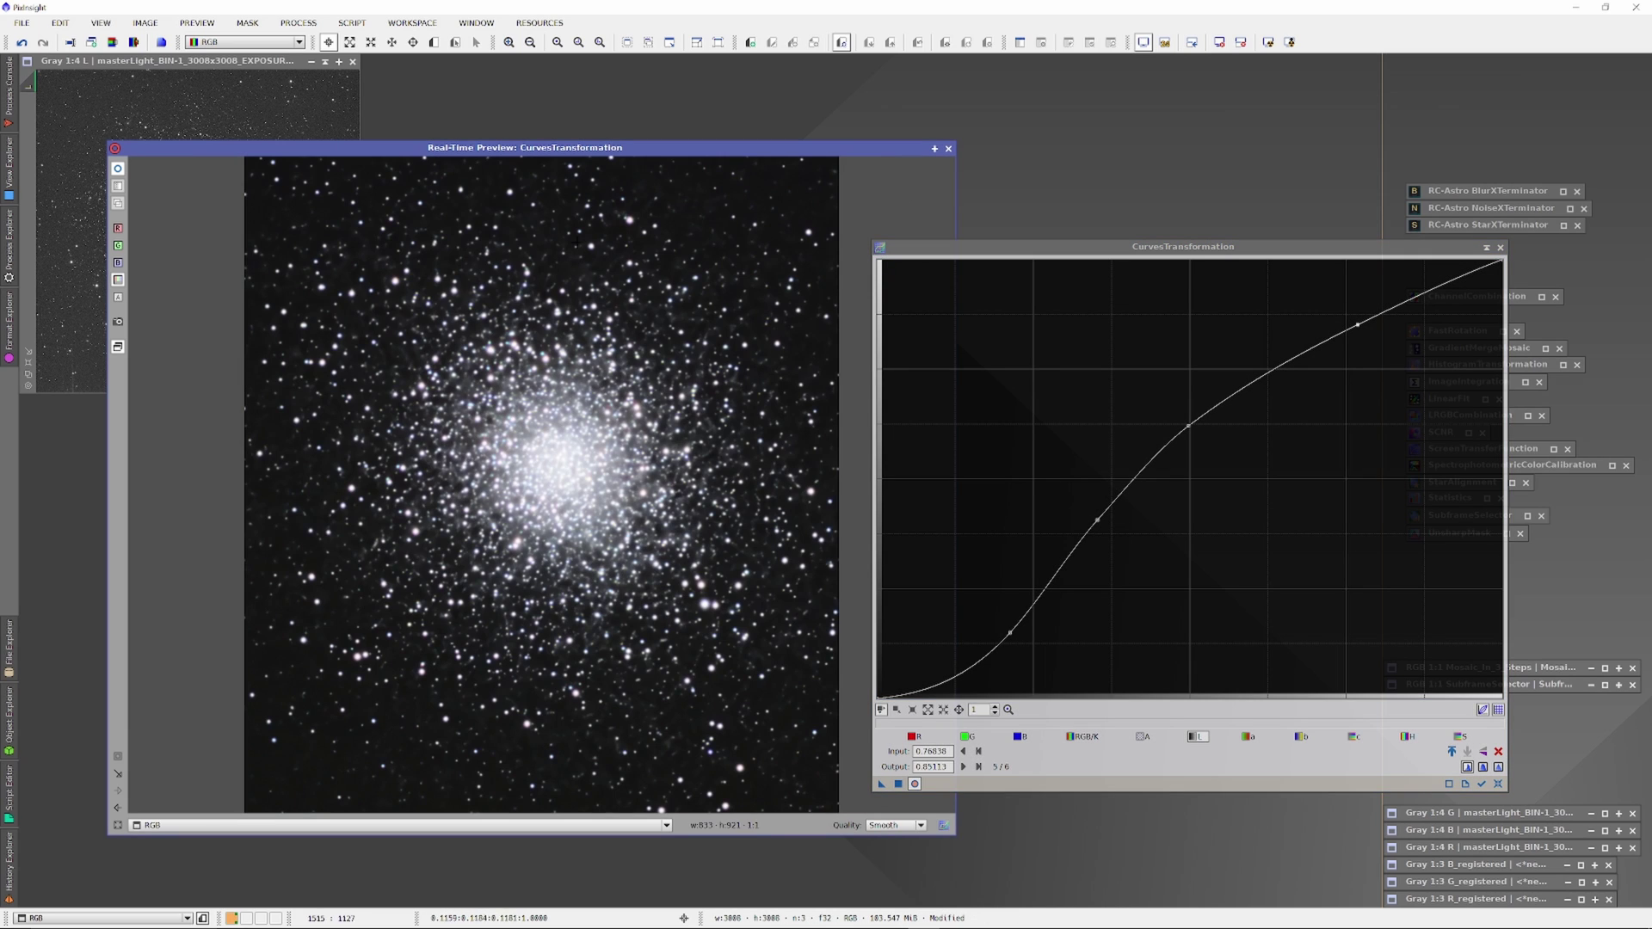
pyautogui.click(949, 148)
# - Raise the saturation curve to boost star colour, checking it in the preview
pyautogui.click(1460, 736)
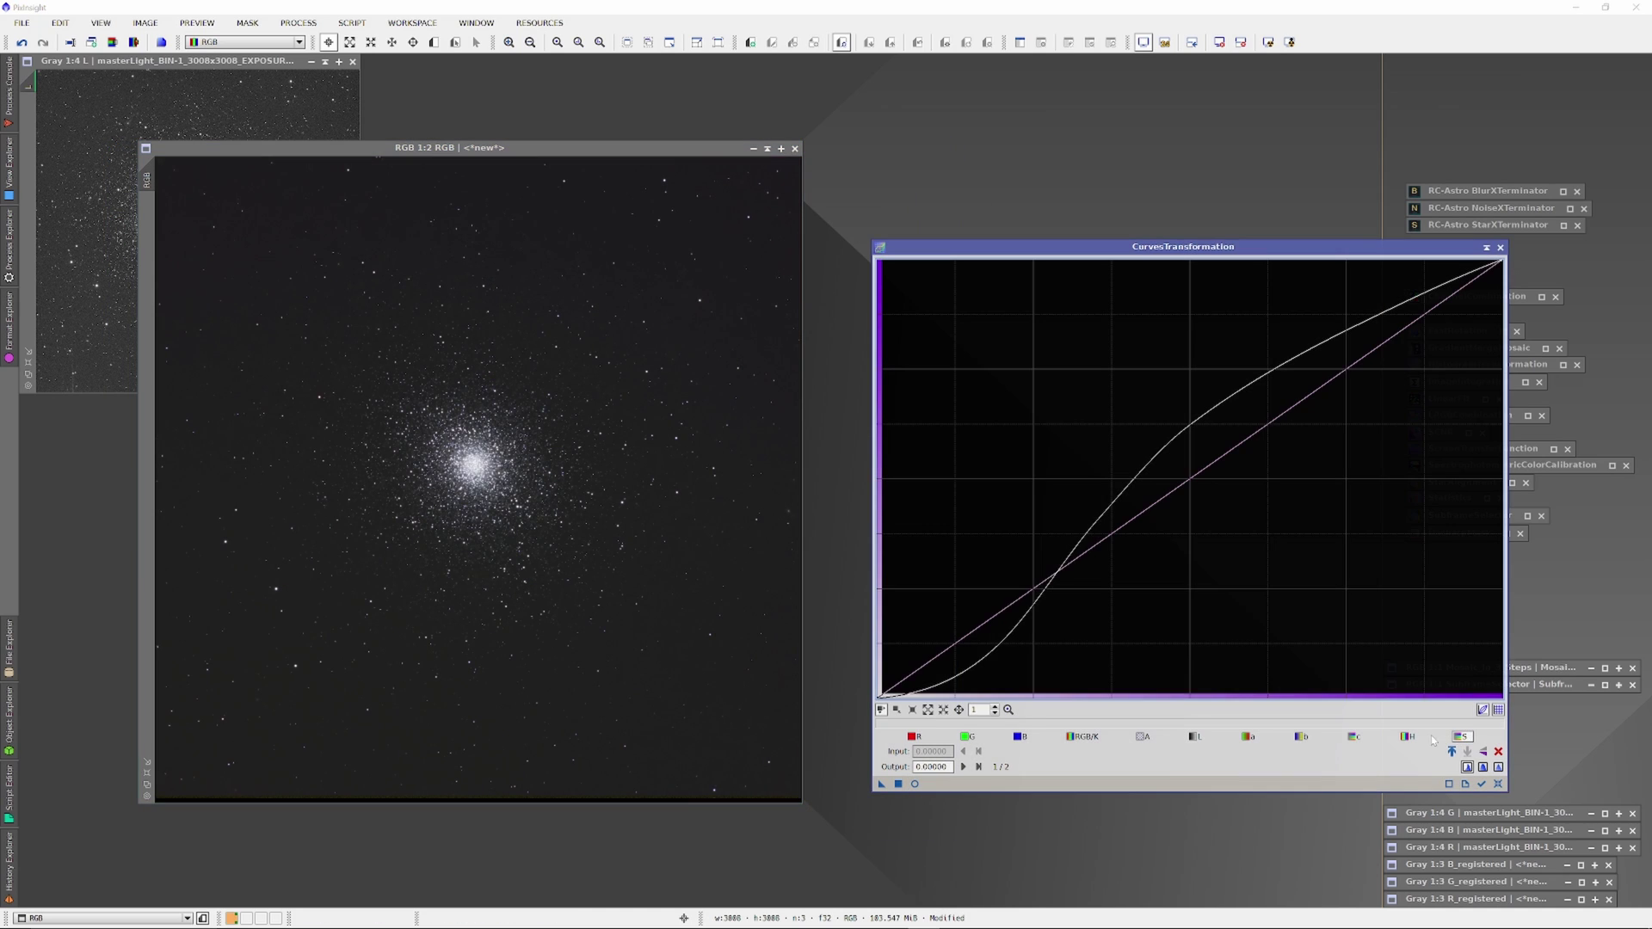
pyautogui.moveTo(1211, 465); pyautogui.dragTo(1198, 351)
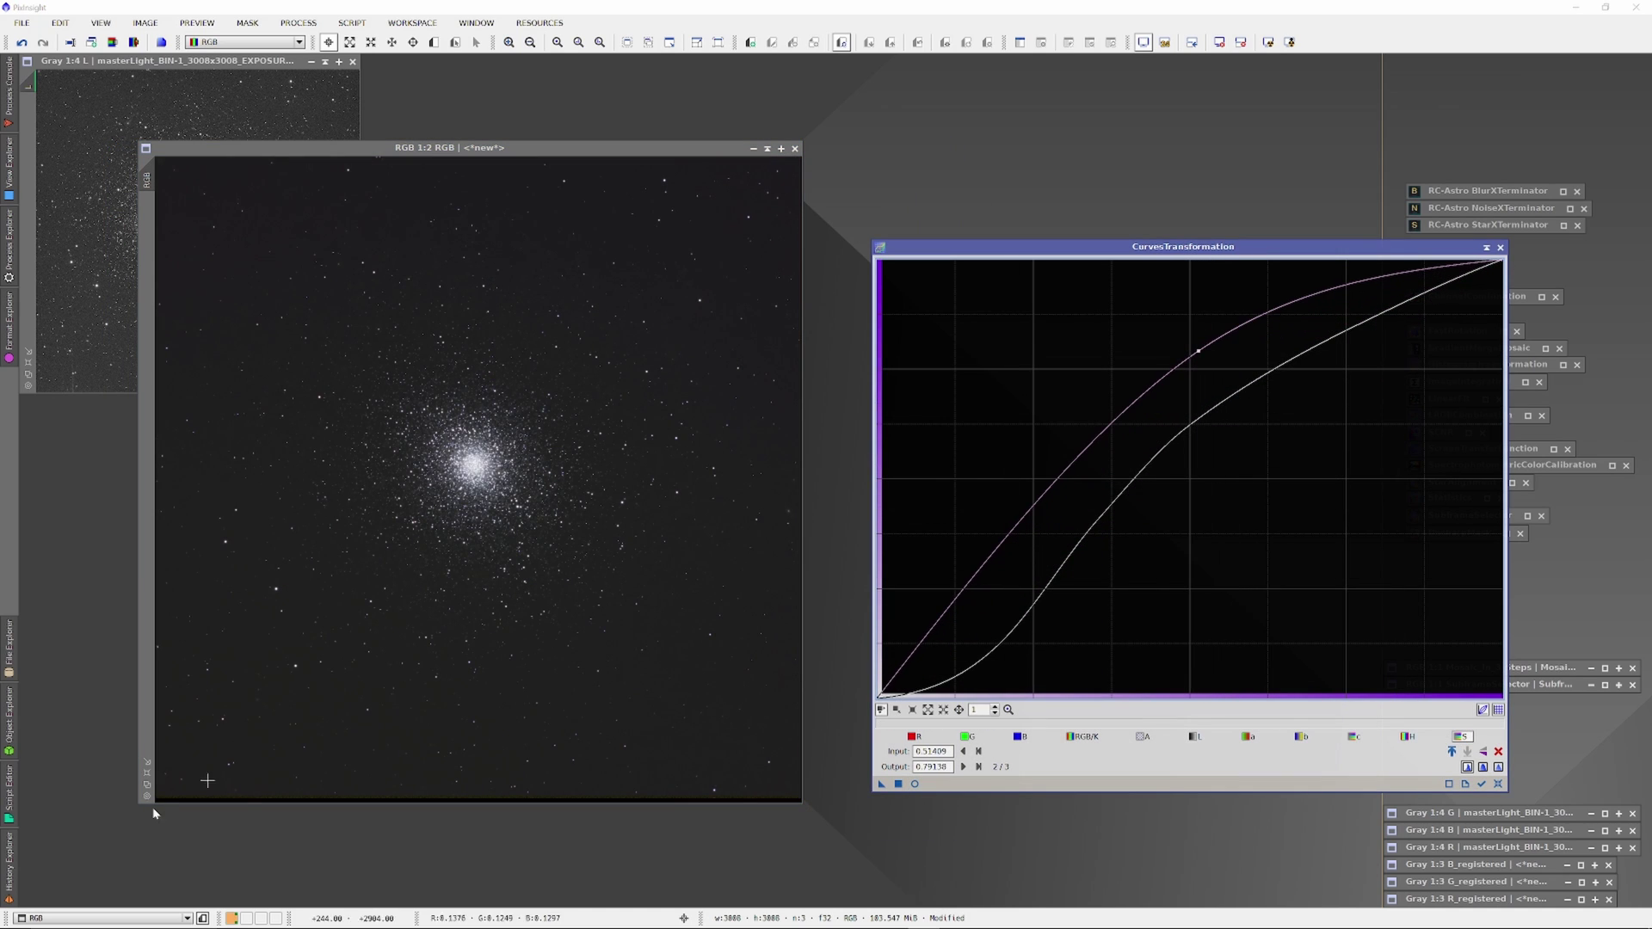
pyautogui.click(915, 784)
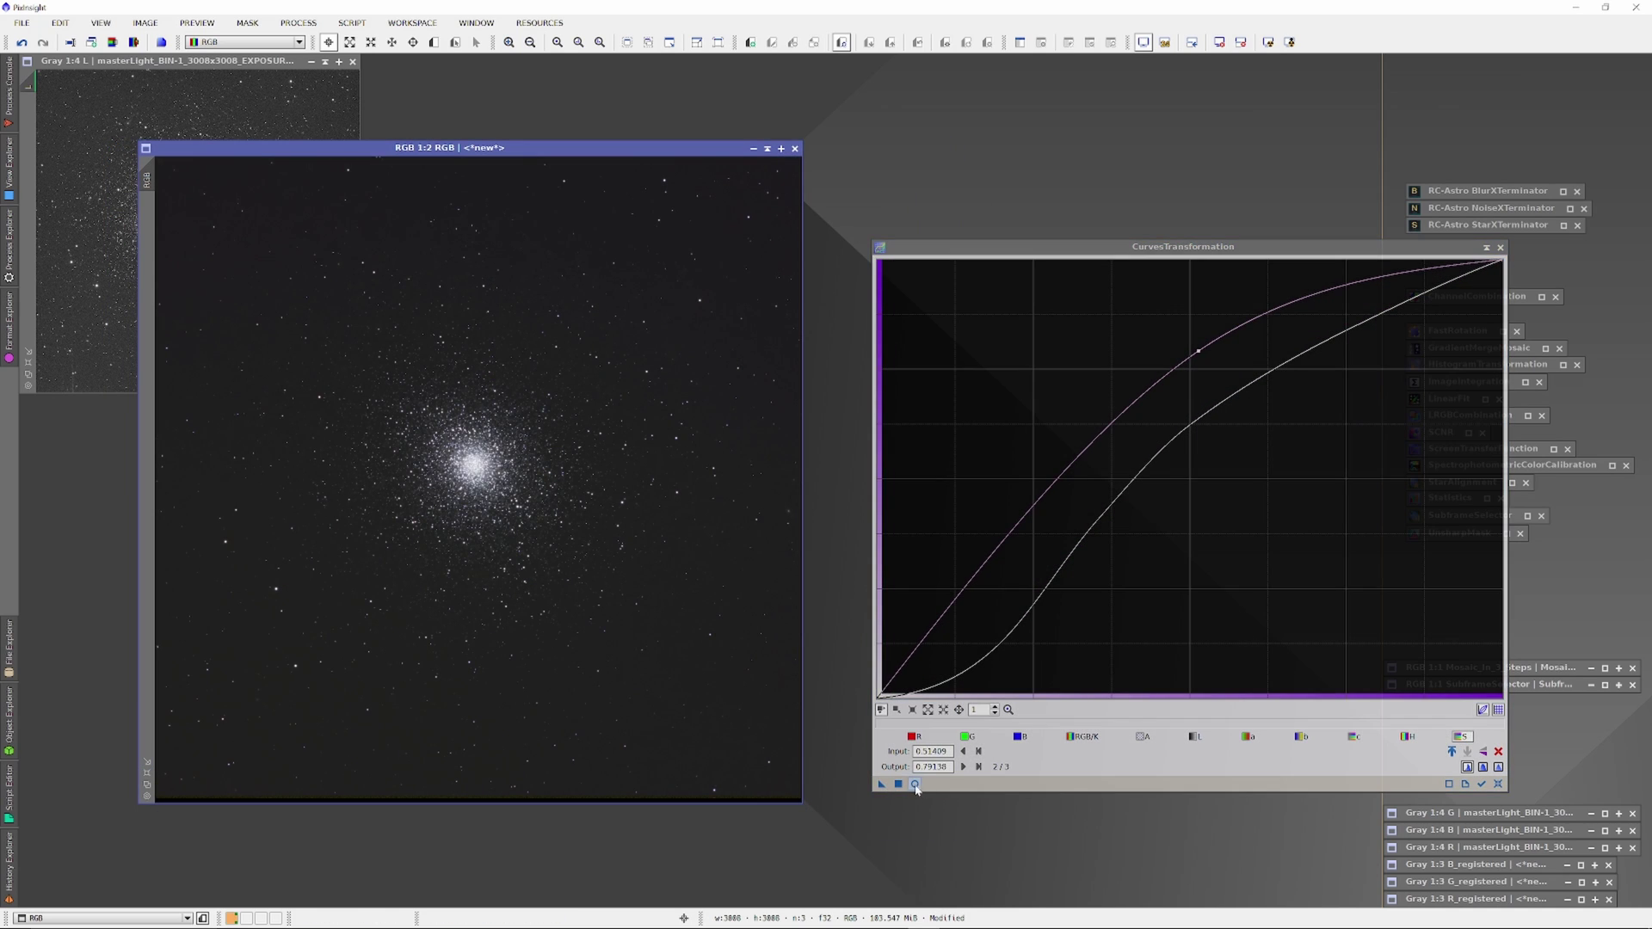
pyautogui.keyDown('ctrl'); pyautogui.click(1198, 351); pyautogui.keyUp('ctrl')
pyautogui.moveTo(1243, 442); pyautogui.dragTo(1202, 368)
pyautogui.click(466, 369)
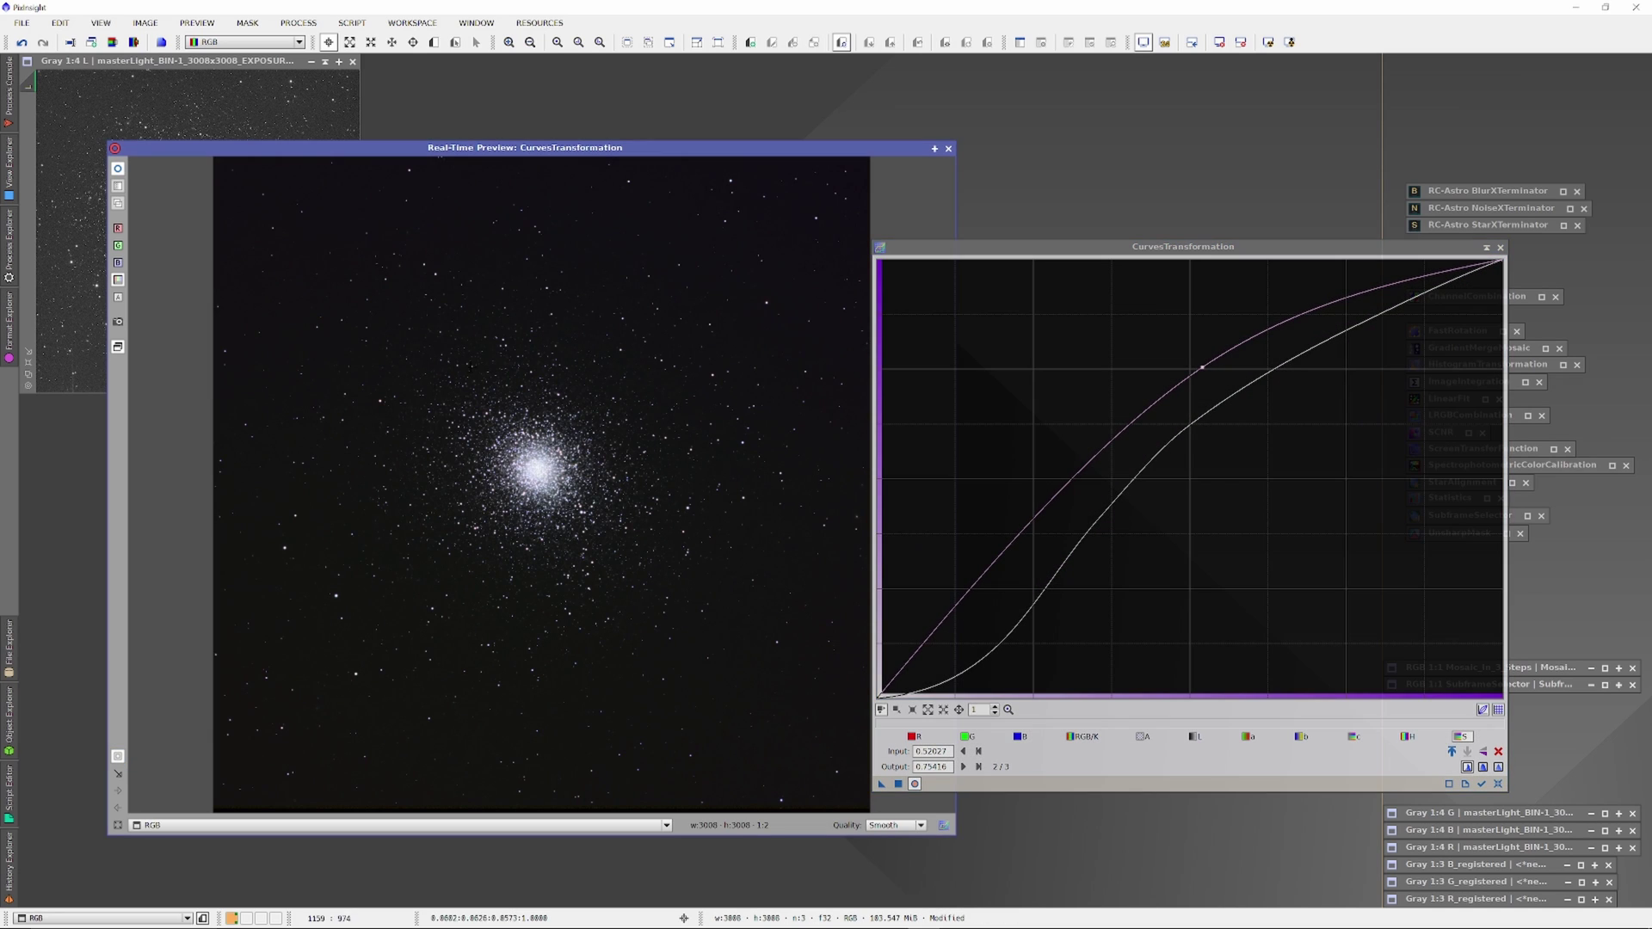
pyautogui.moveTo(624, 556); pyautogui.dragTo(628, 562)
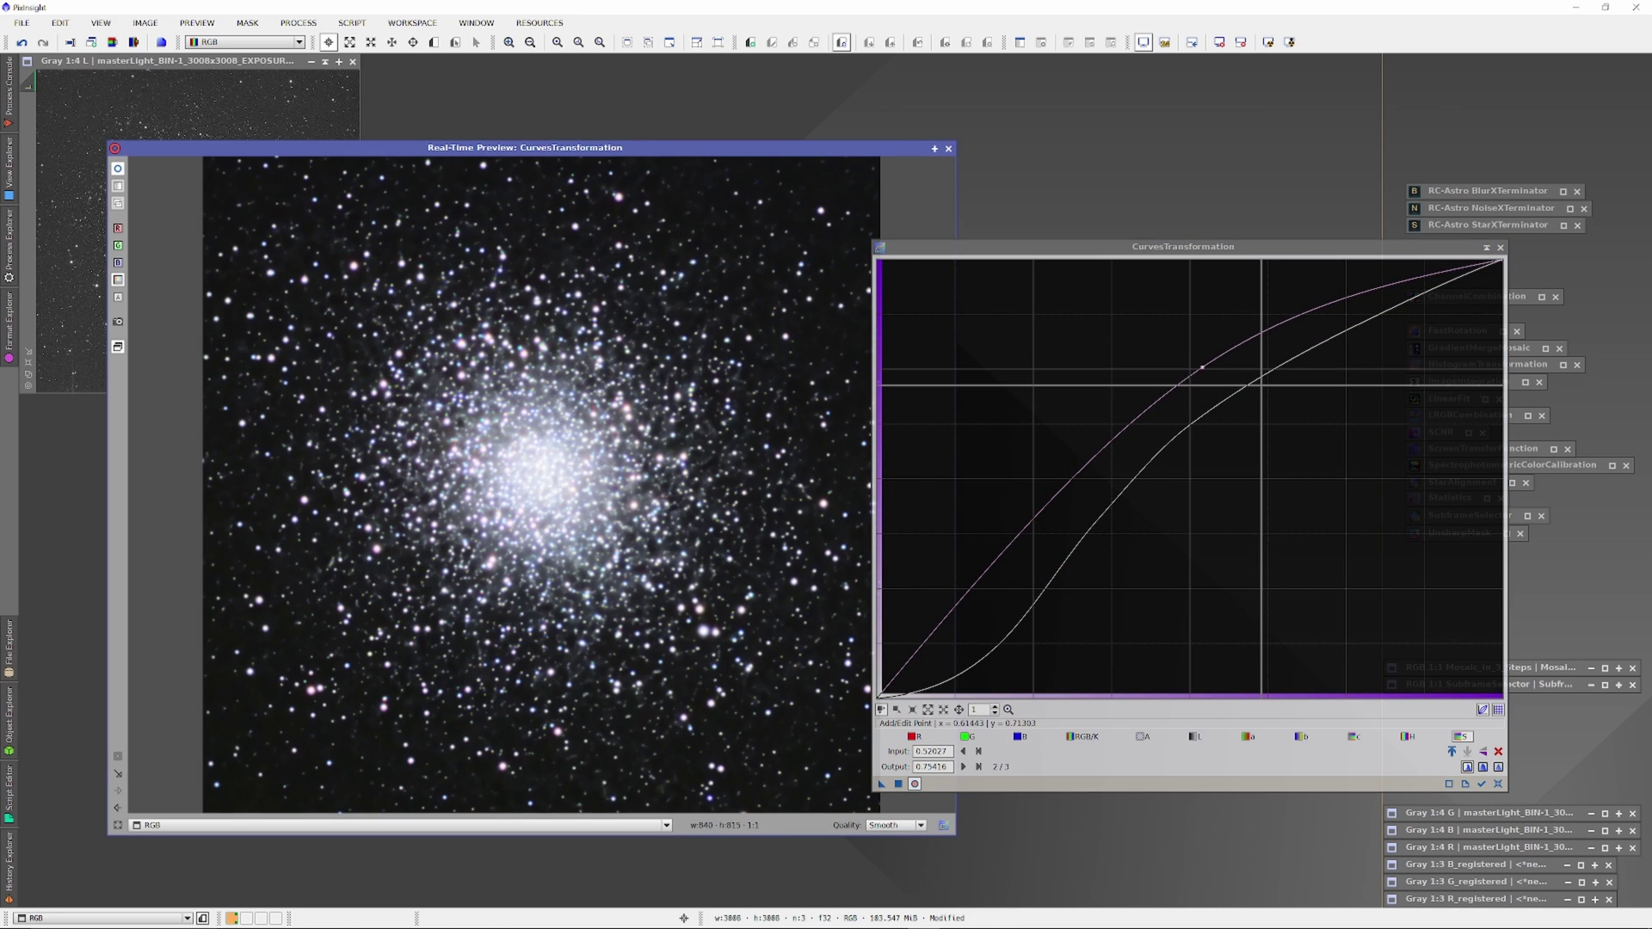
pyautogui.moveTo(1202, 368); pyautogui.dragTo(1233, 383)
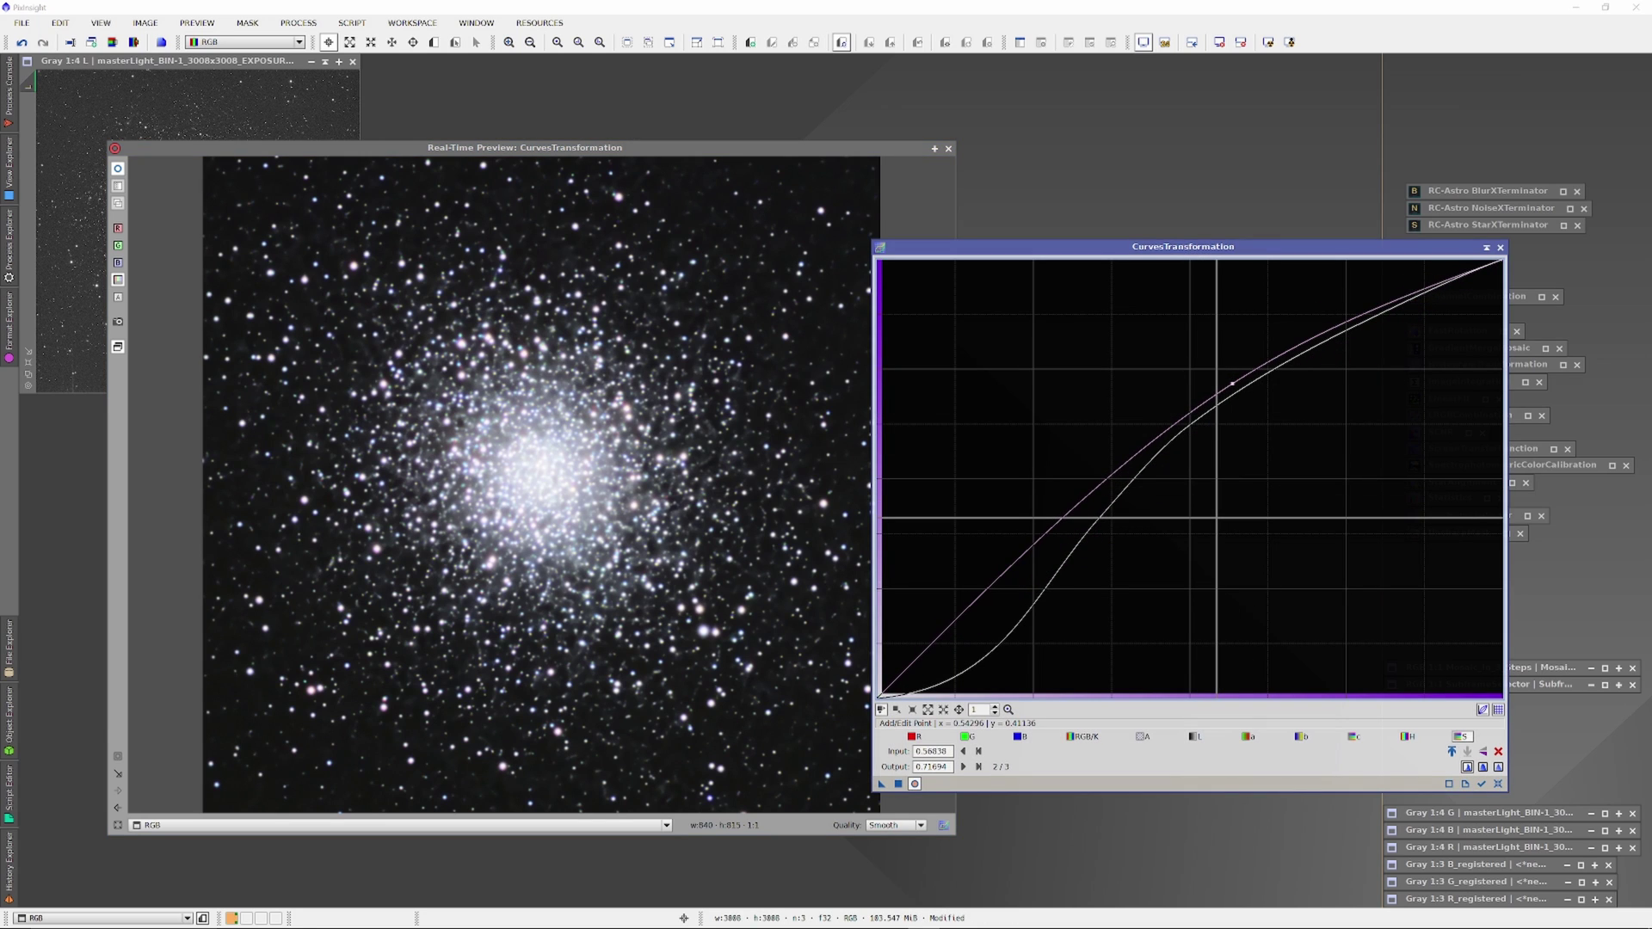
pyautogui.click(118, 808)
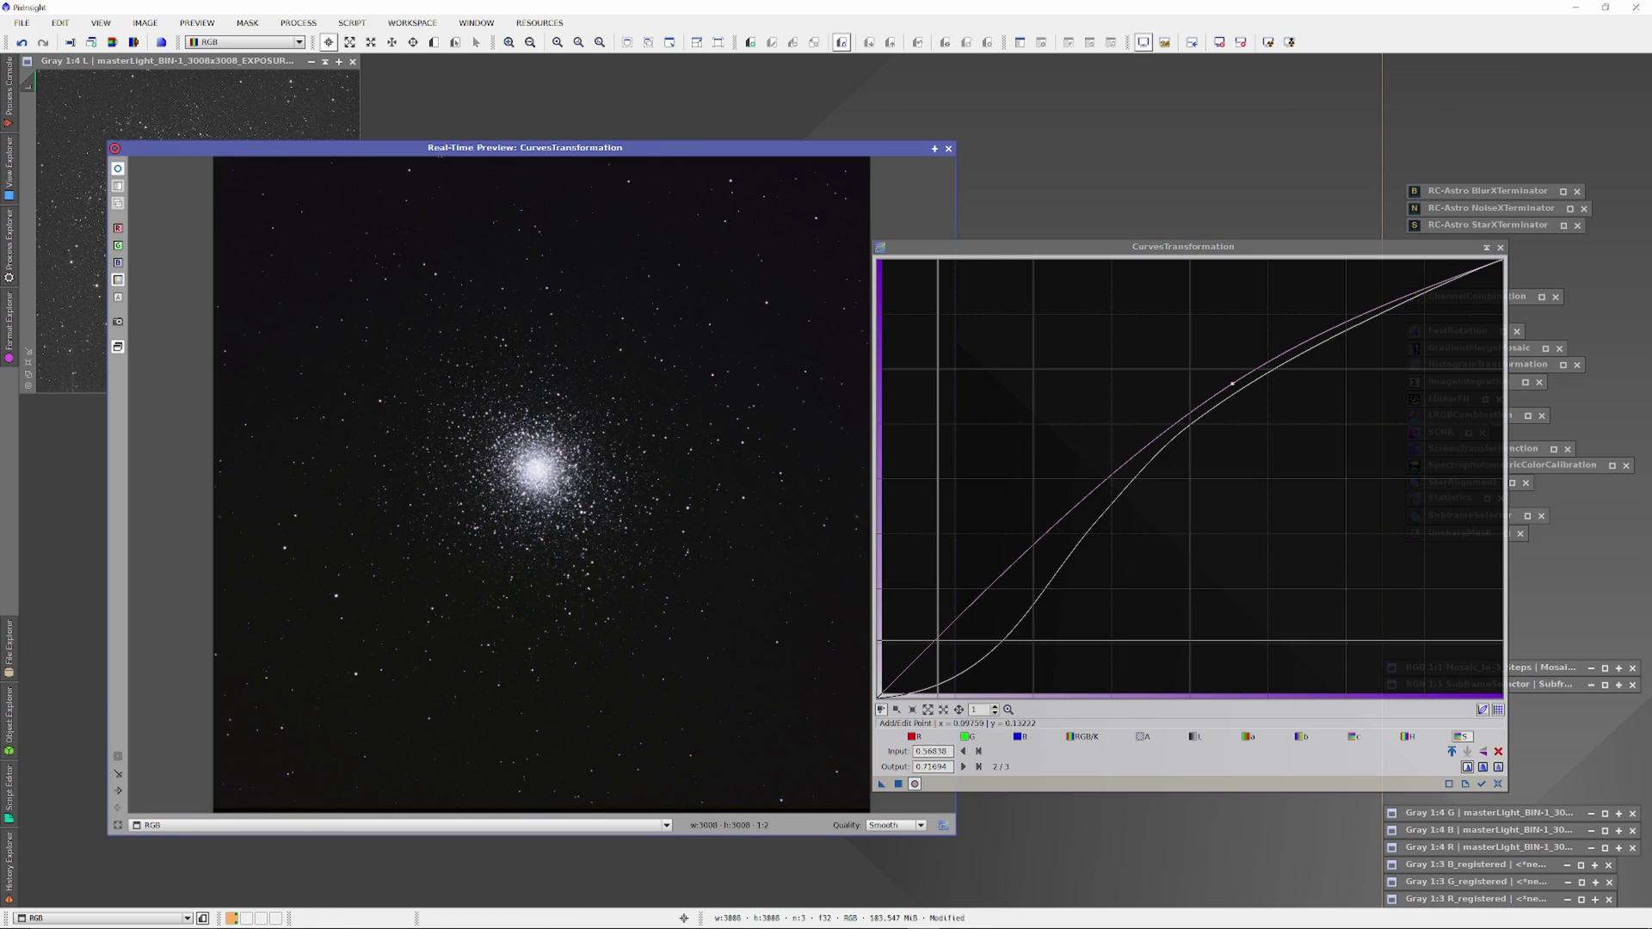
# - Limit saturation in faint areas, apply the curves to RGB, and iconize CurvesTransformation
pyautogui.moveTo(939, 638); pyautogui.dragTo(976, 616)
pyautogui.click(200, 676)
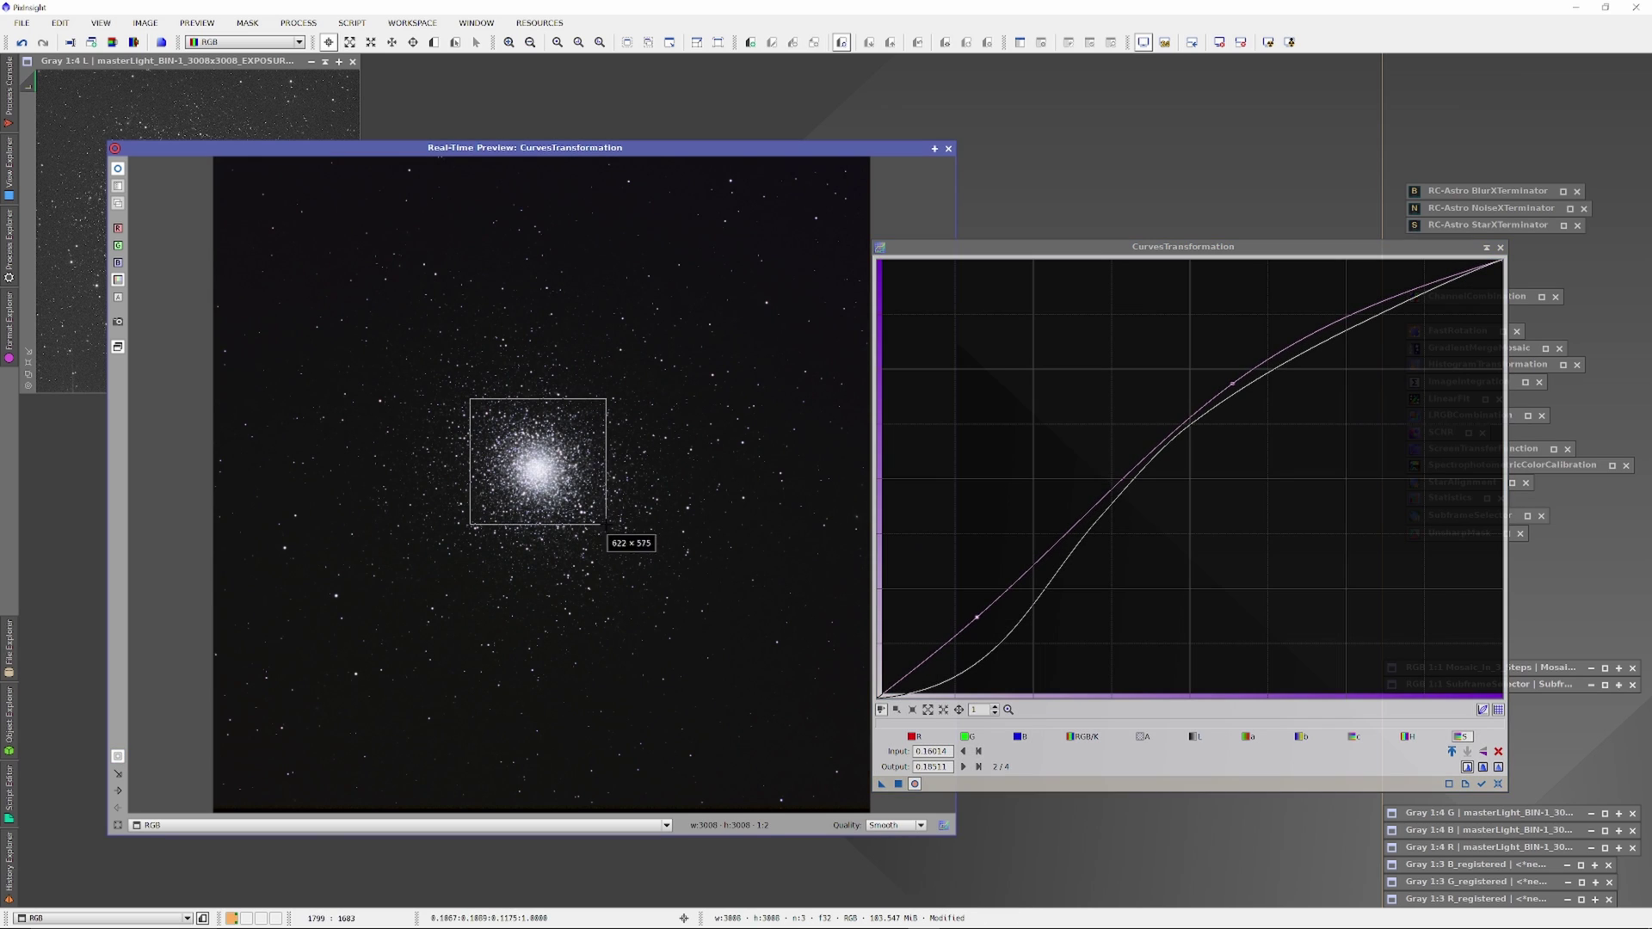
pyautogui.moveTo(605, 525); pyautogui.dragTo(606, 525)
pyautogui.click(948, 148)
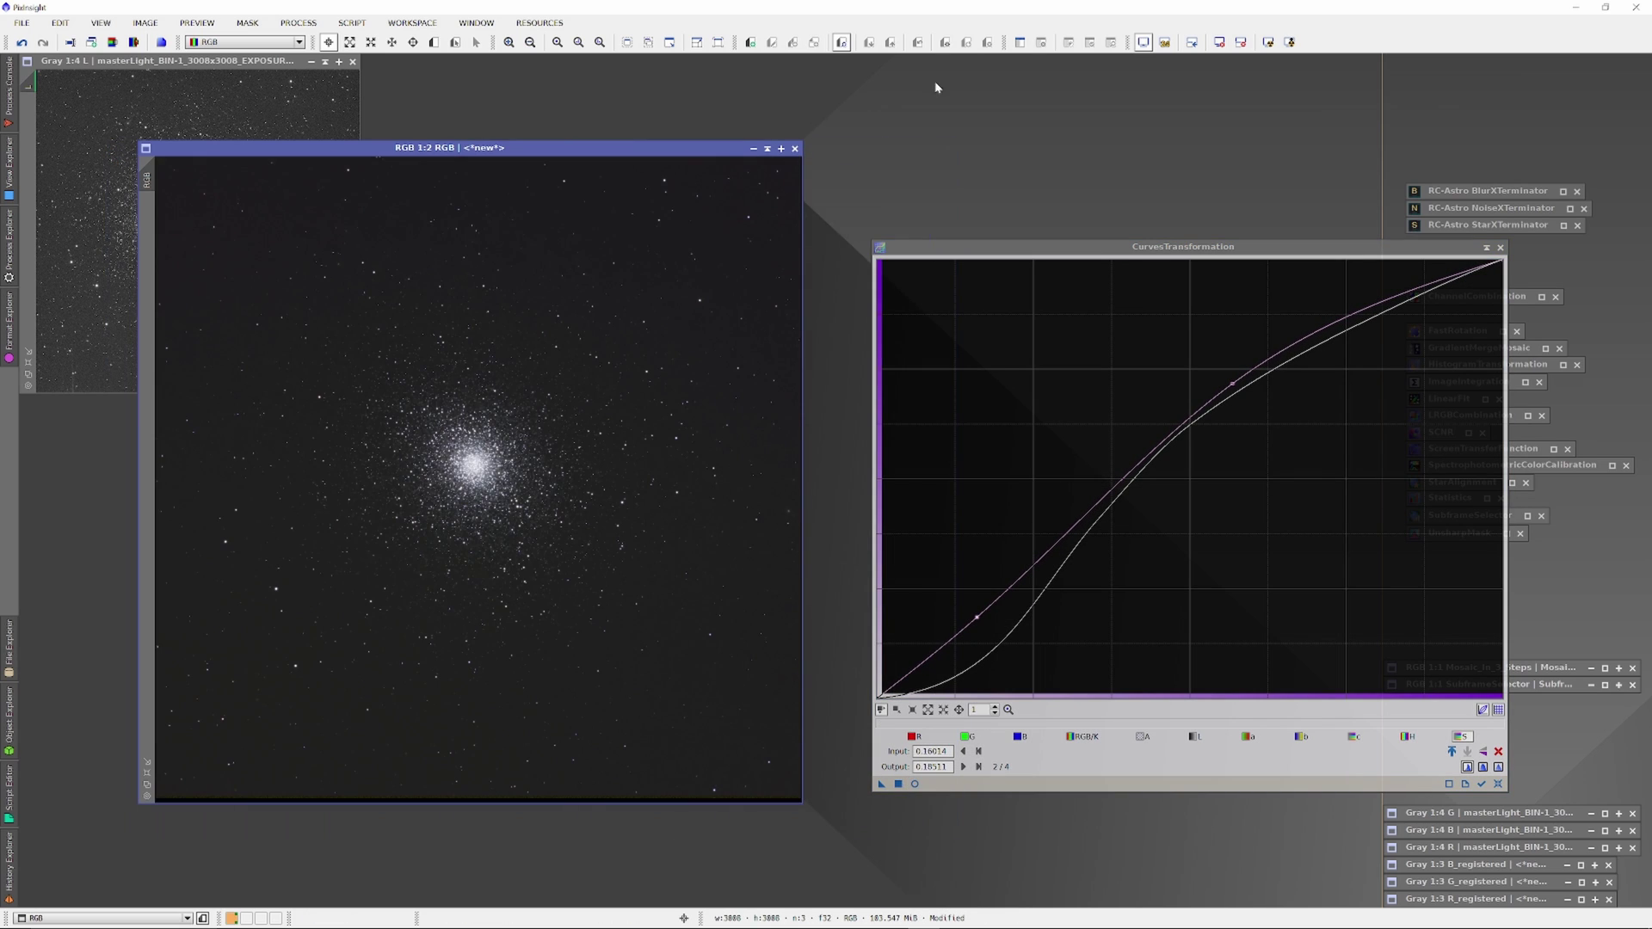
pyautogui.moveTo(882, 784); pyautogui.dragTo(473, 473)
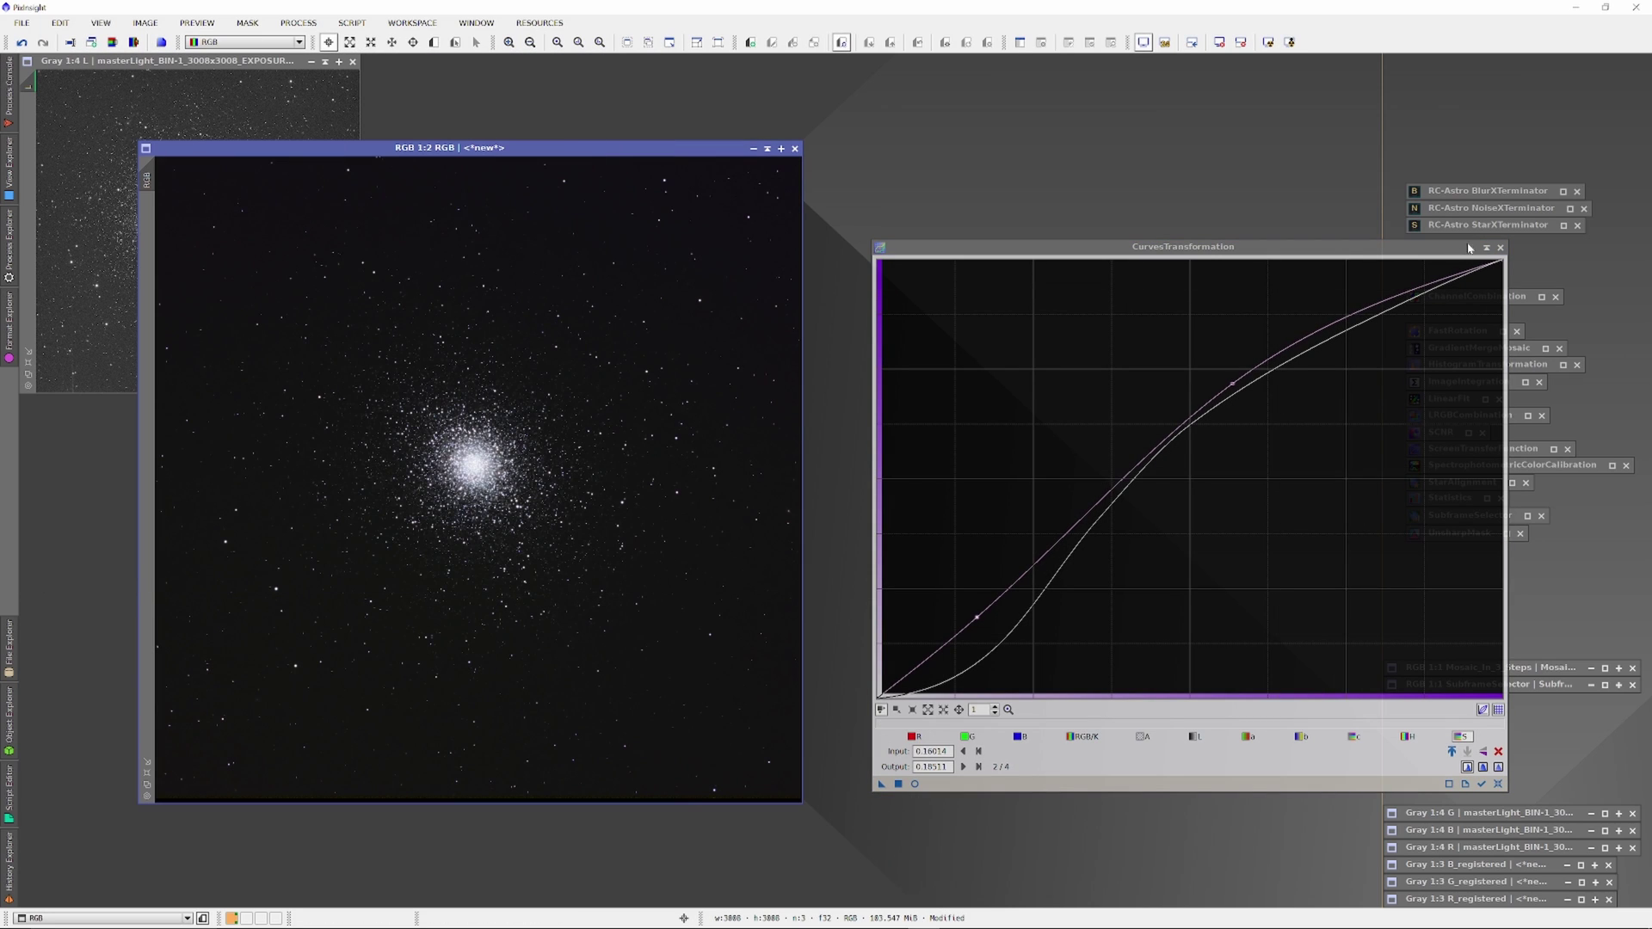
pyautogui.scroll(2, 459, 463)
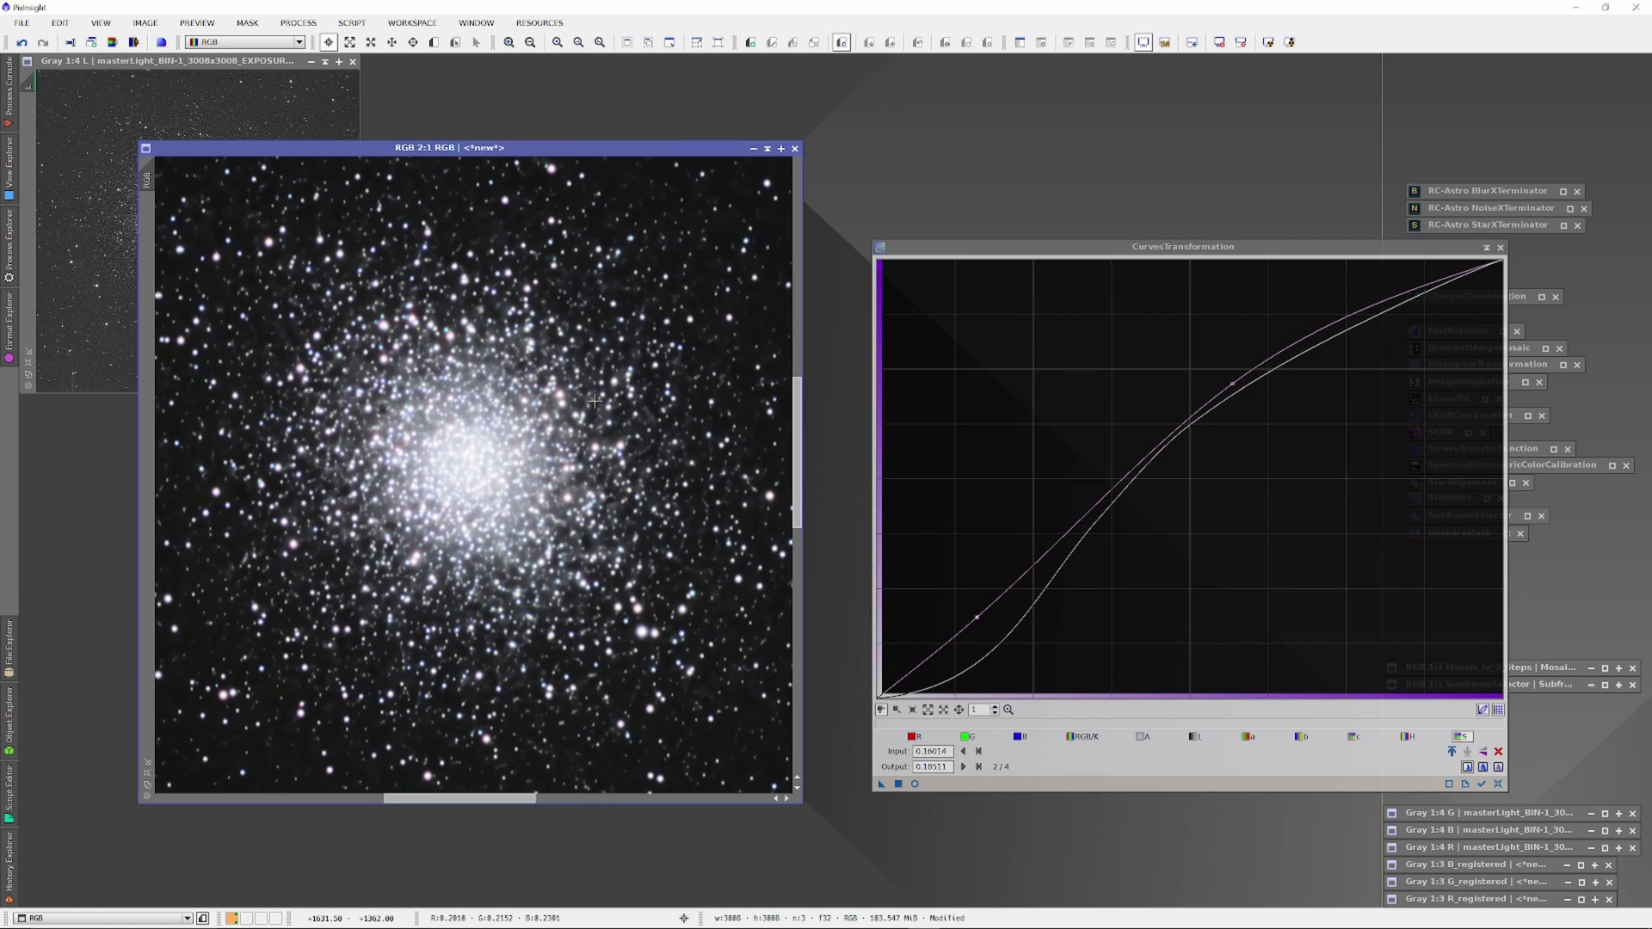
pyautogui.click(1486, 247)
pyautogui.scroll(-3, 474, 473)
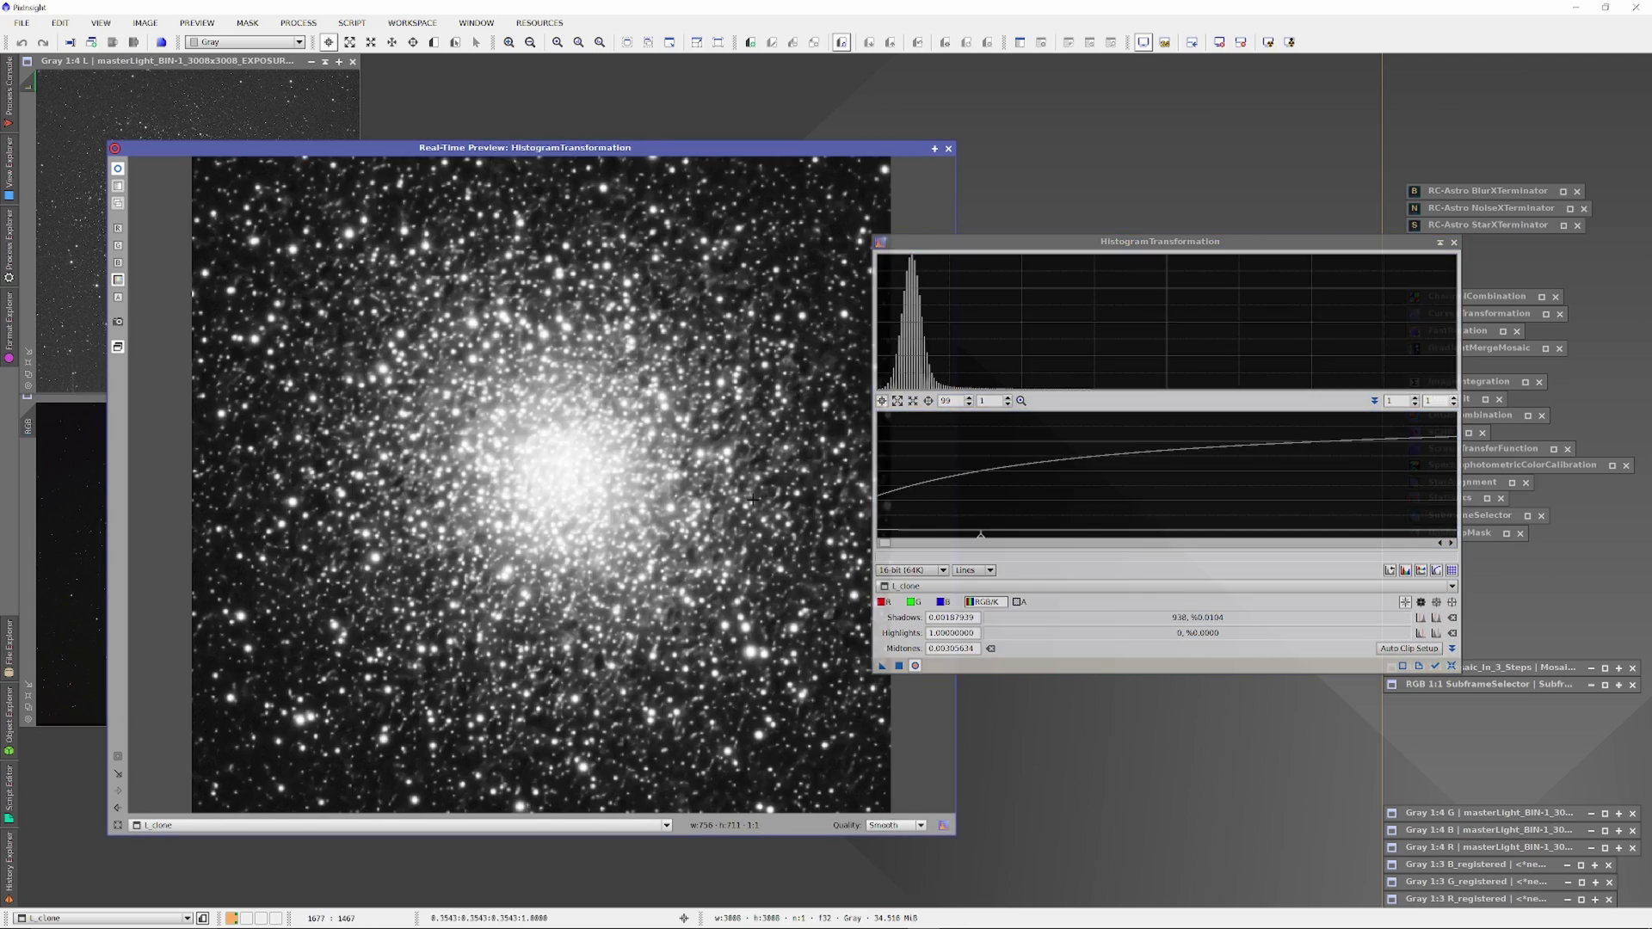
# - Finish stretching the L_clone luminance image and iconize the noise reduction tool
pyautogui.moveTo(1229, 539)
pyautogui.mouseDown()
pyautogui.moveTo(1291, 540)
pyautogui.moveTo(1188, 539)
pyautogui.mouseUp()
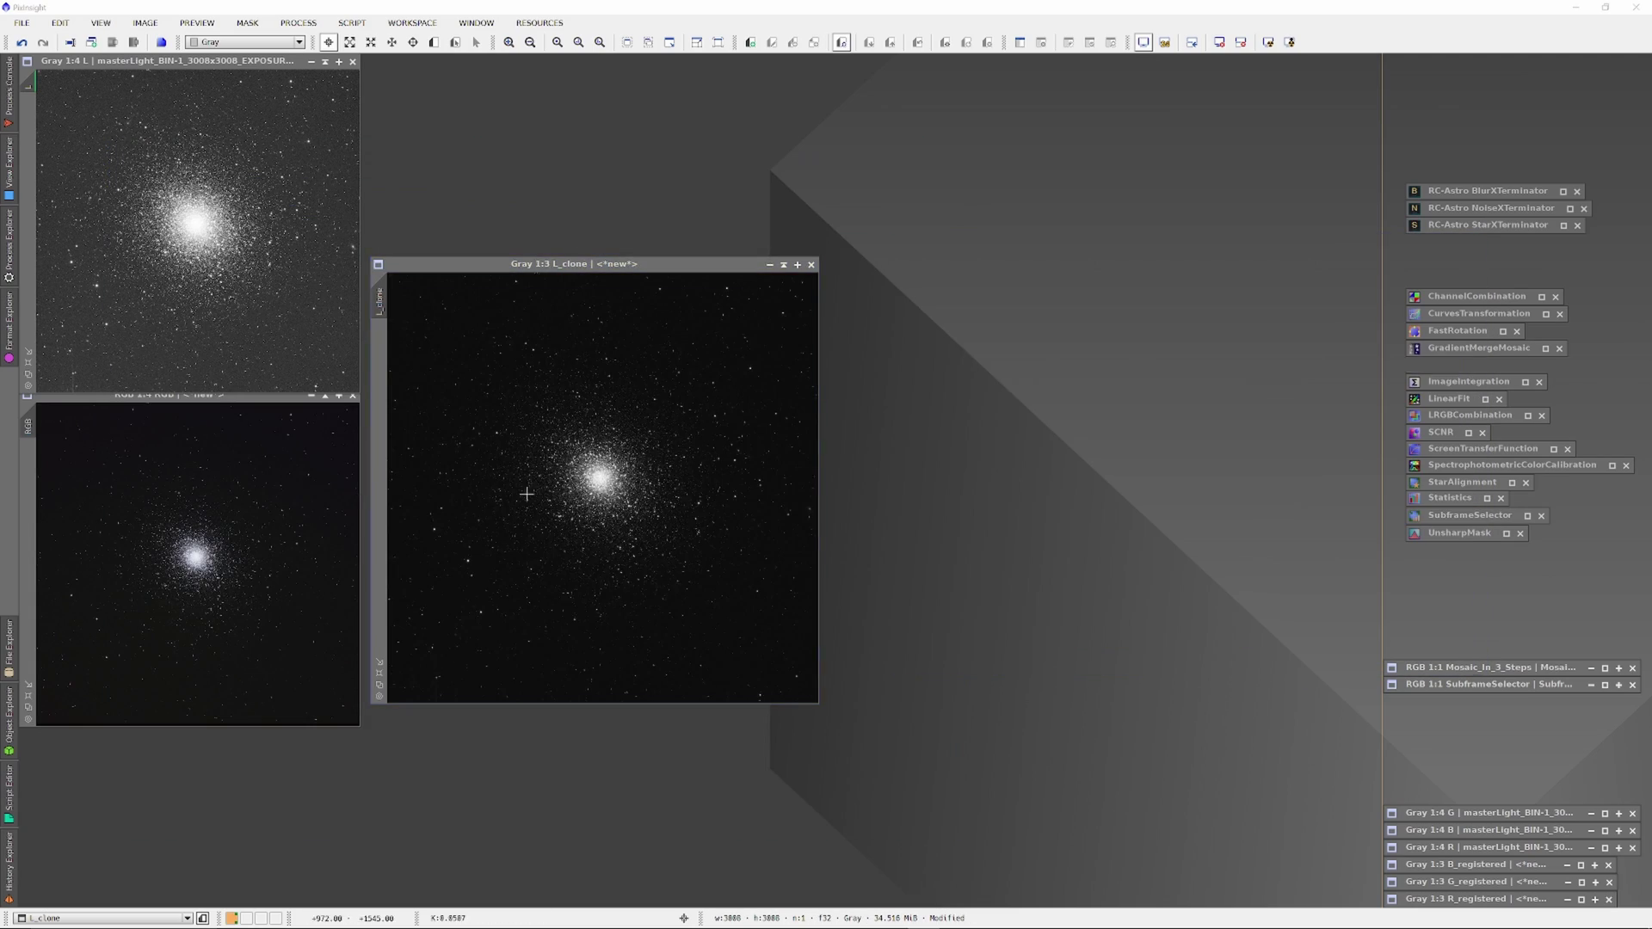
pyautogui.click(1164, 97)
pyautogui.scroll(-1, 915, 459)
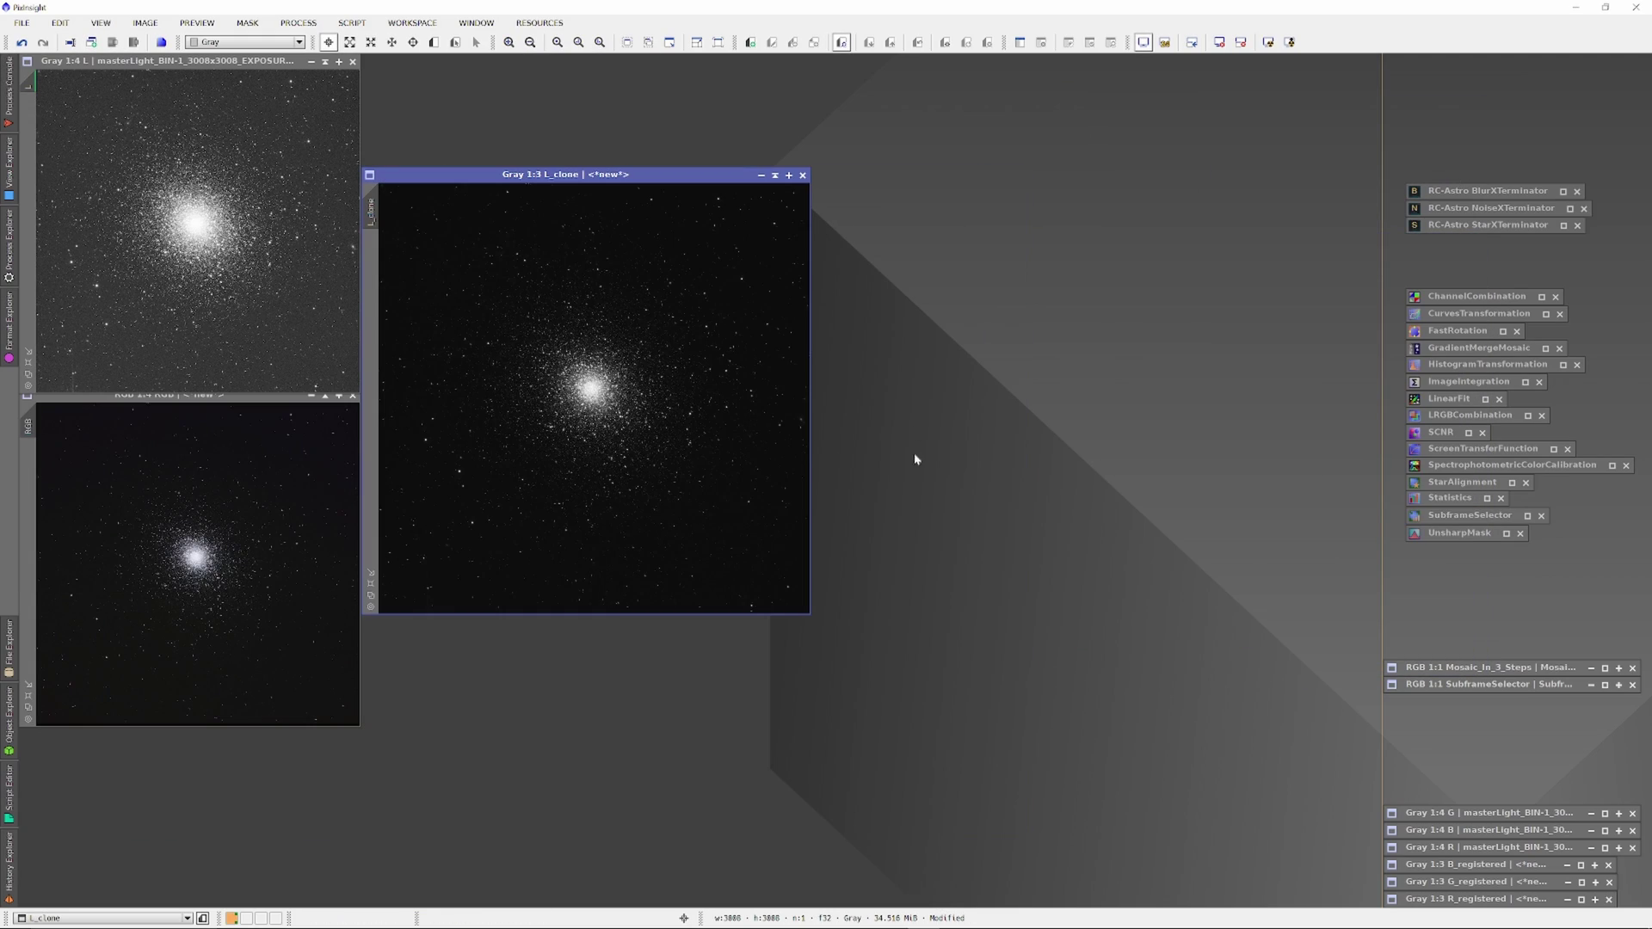
# - Combine L_clone as luminance into RGB with LRGBCombination, duplicate the result, and close L_clone
pyautogui.doubleClick(1451, 415)
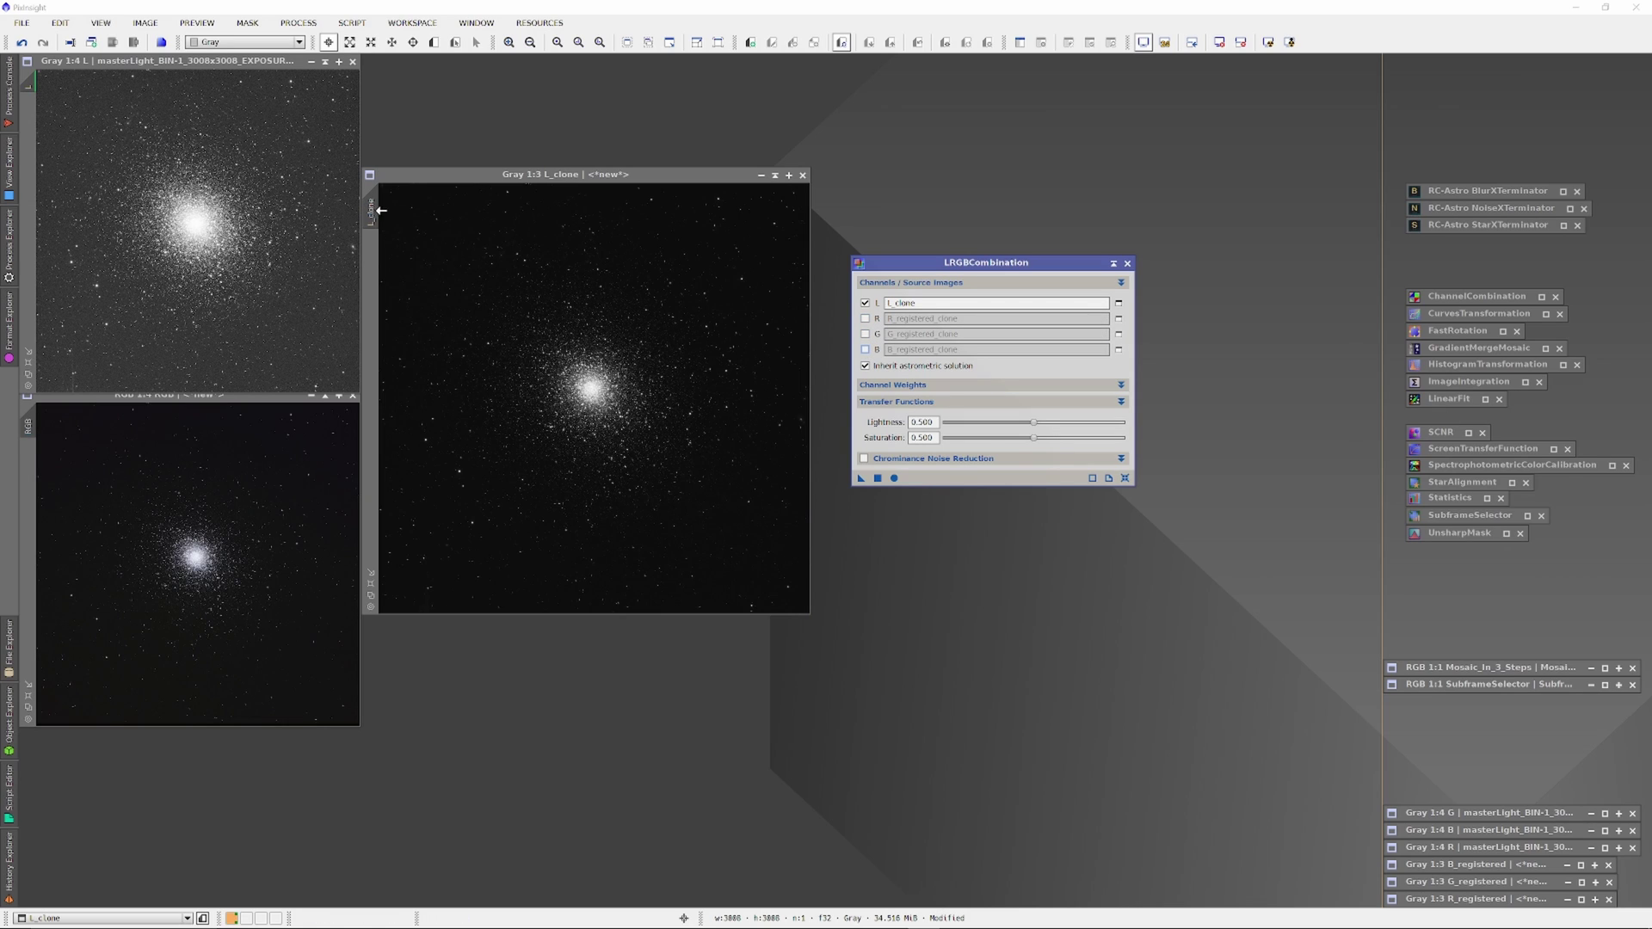
pyautogui.moveTo(382, 210); pyautogui.dragTo(938, 294)
pyautogui.moveTo(861, 479); pyautogui.dragTo(189, 481)
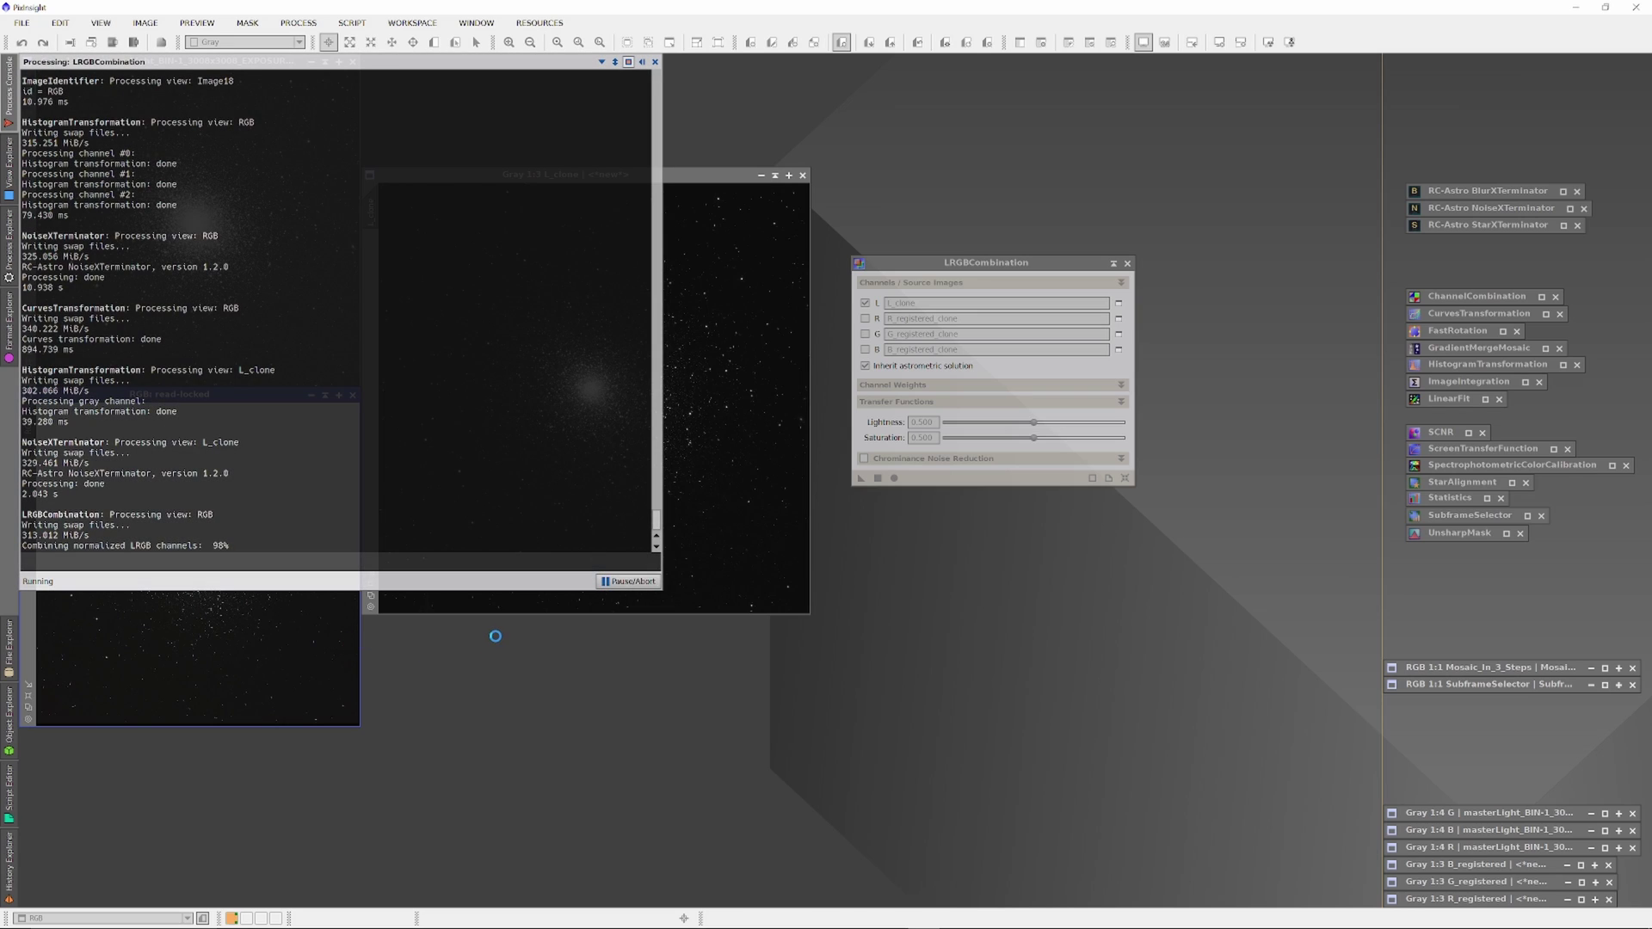
pyautogui.rightClick(280, 611)
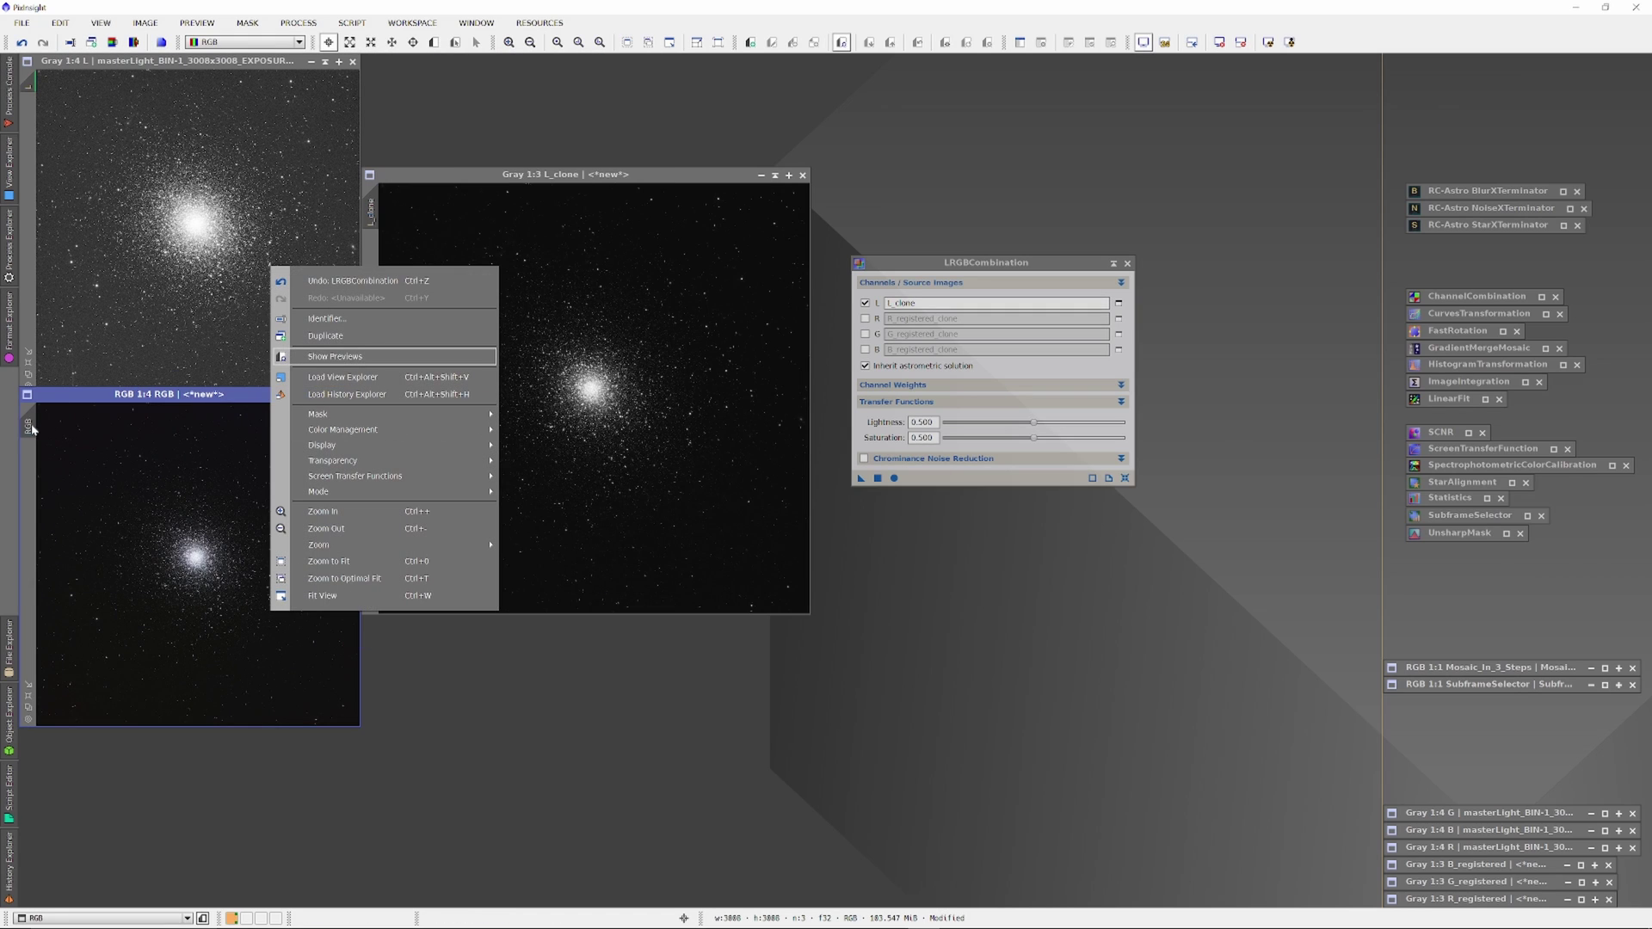
pyautogui.moveTo(32, 431); pyautogui.dragTo(344, 464)
pyautogui.click(802, 175)
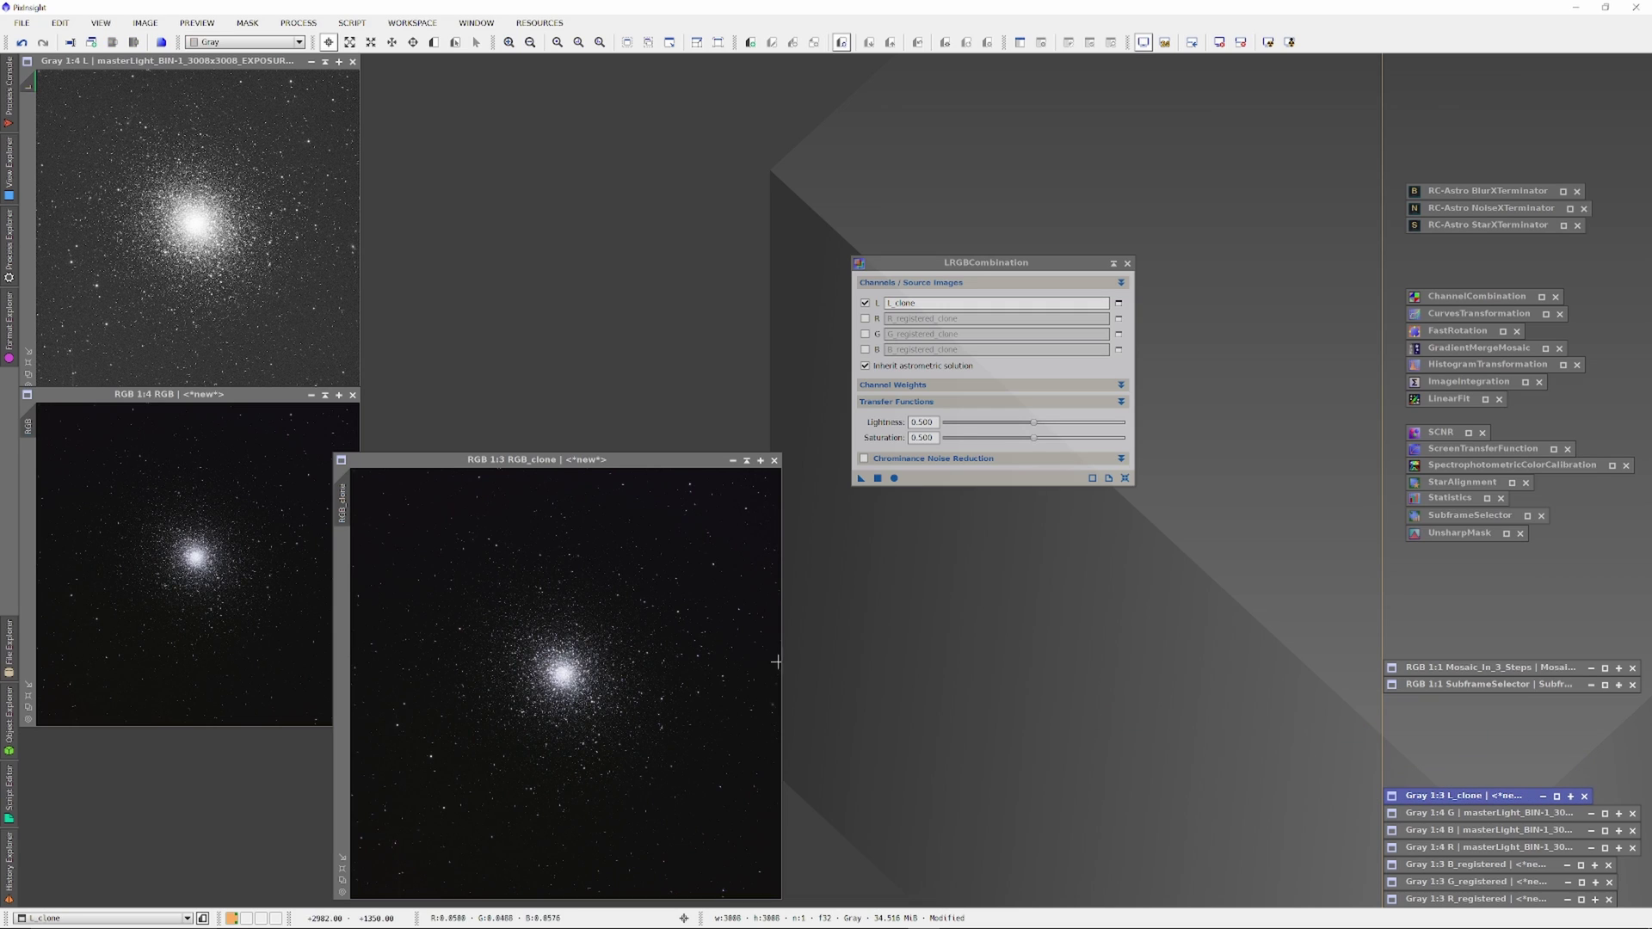
# - Minimise the RGB 1:4 composite window and line its icon up with the others
pyautogui.rightClick(91, 490)
pyautogui.click(119, 508)
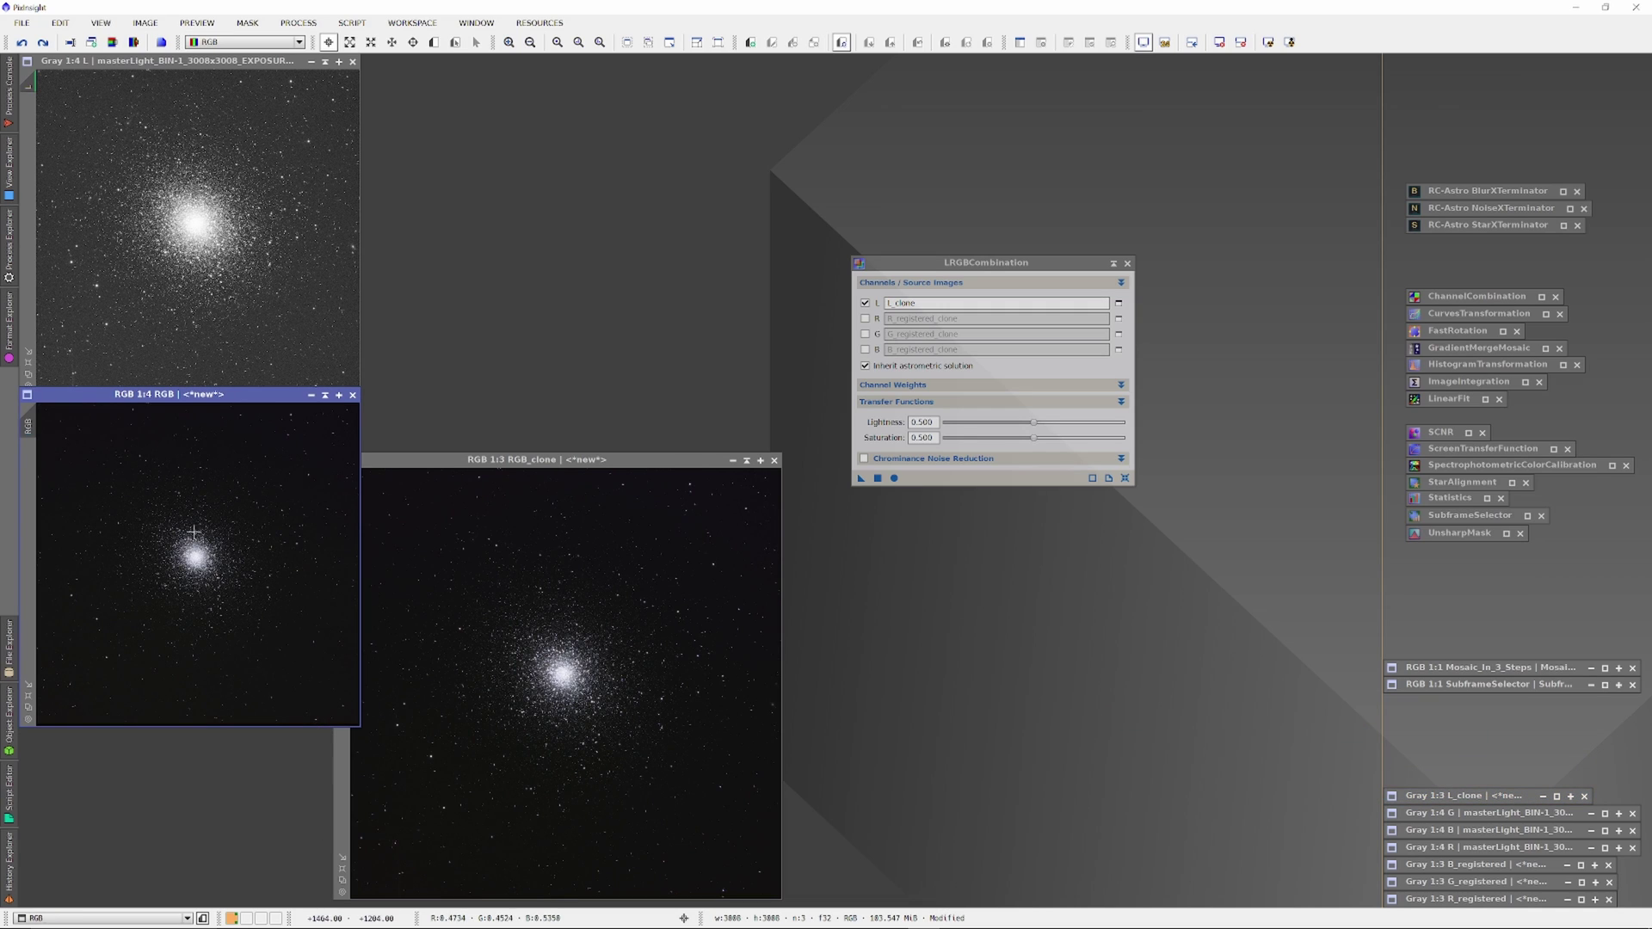
pyautogui.click(311, 394)
pyautogui.moveTo(150, 556); pyautogui.dragTo(1443, 781)
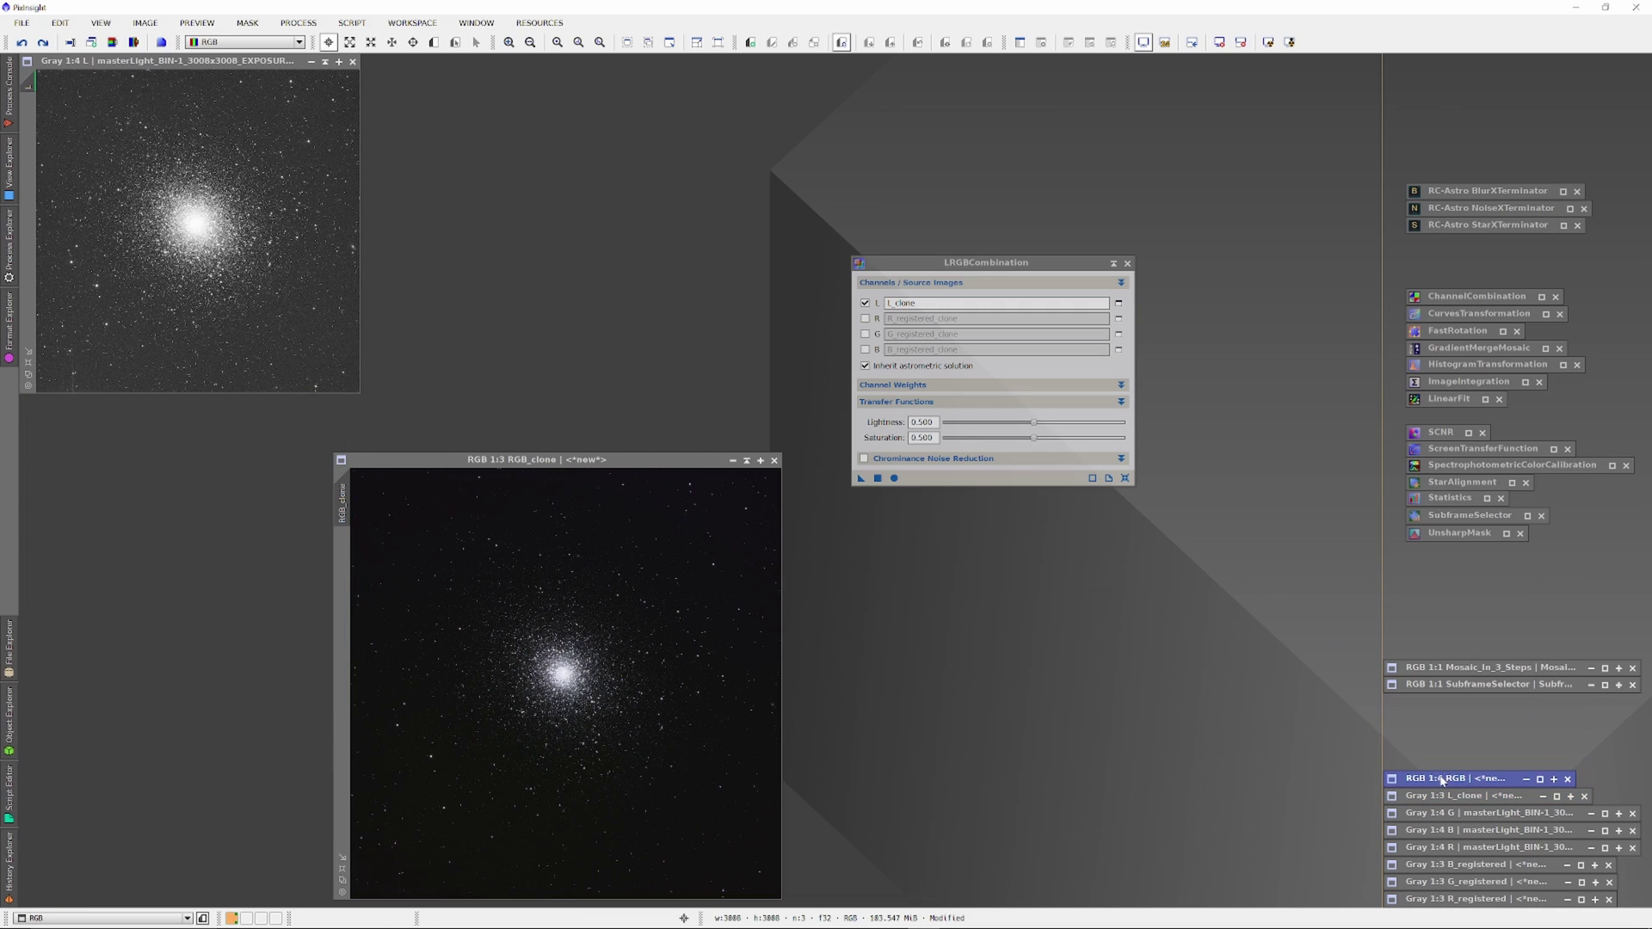
# - Minimise the Gray 1:4 L window, move its icon to the bottom, then restore and shade it
pyautogui.click(310, 62)
pyautogui.moveTo(164, 223); pyautogui.dragTo(1333, 347)
pyautogui.moveTo(1195, 692); pyautogui.dragTo(1230, 898)
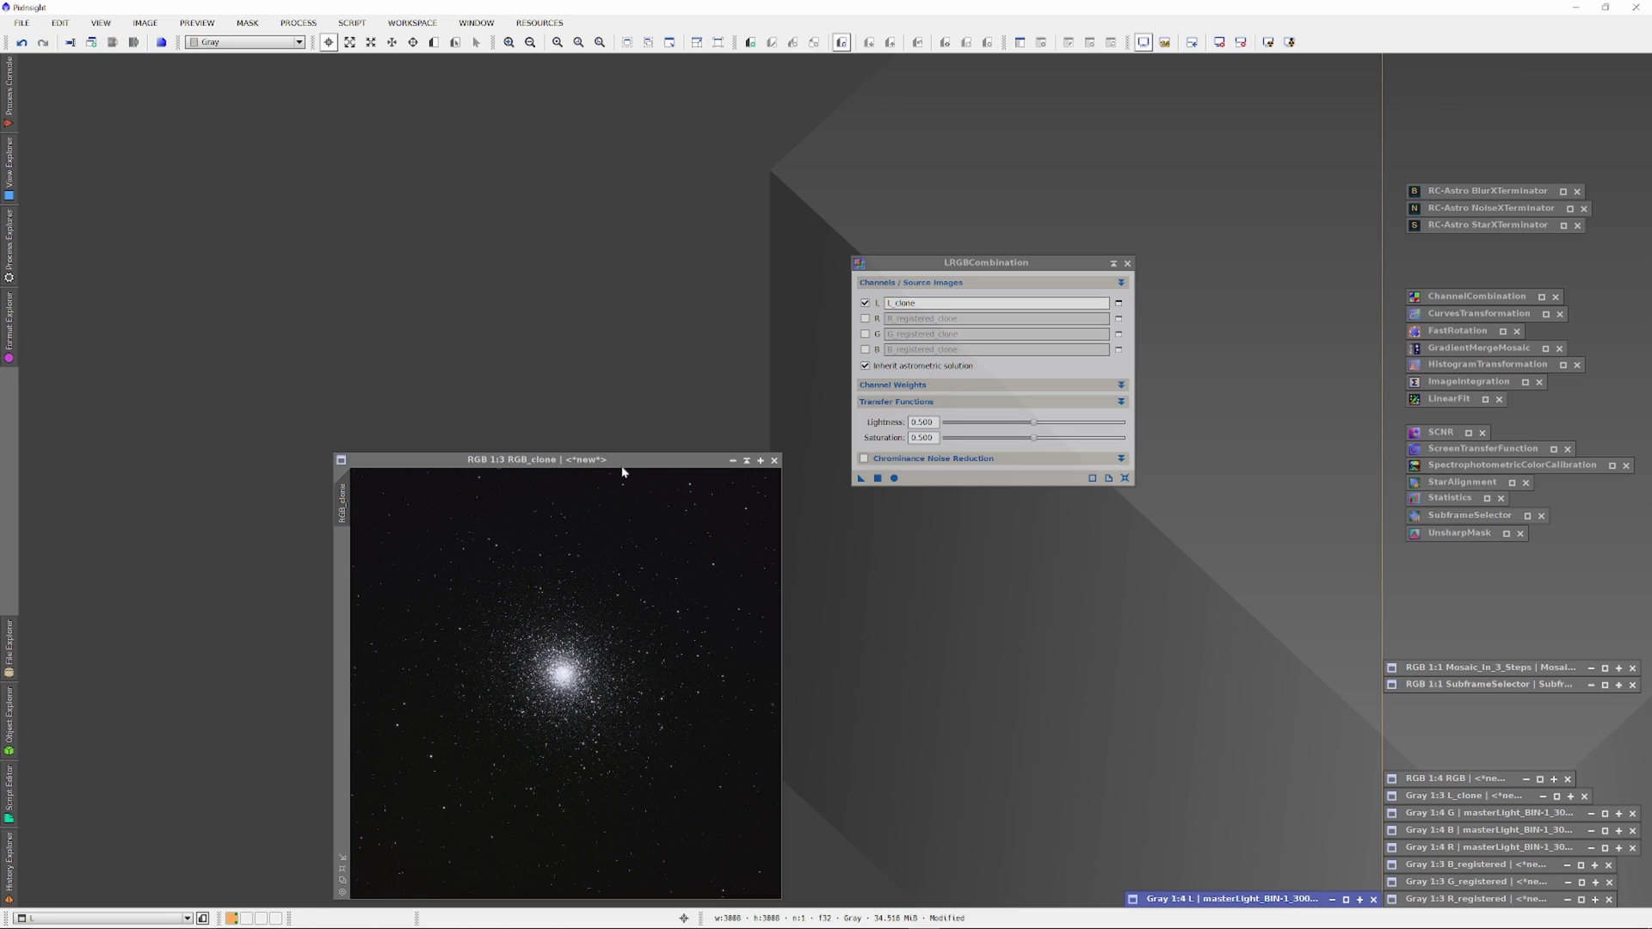
pyautogui.doubleClick(1249, 899)
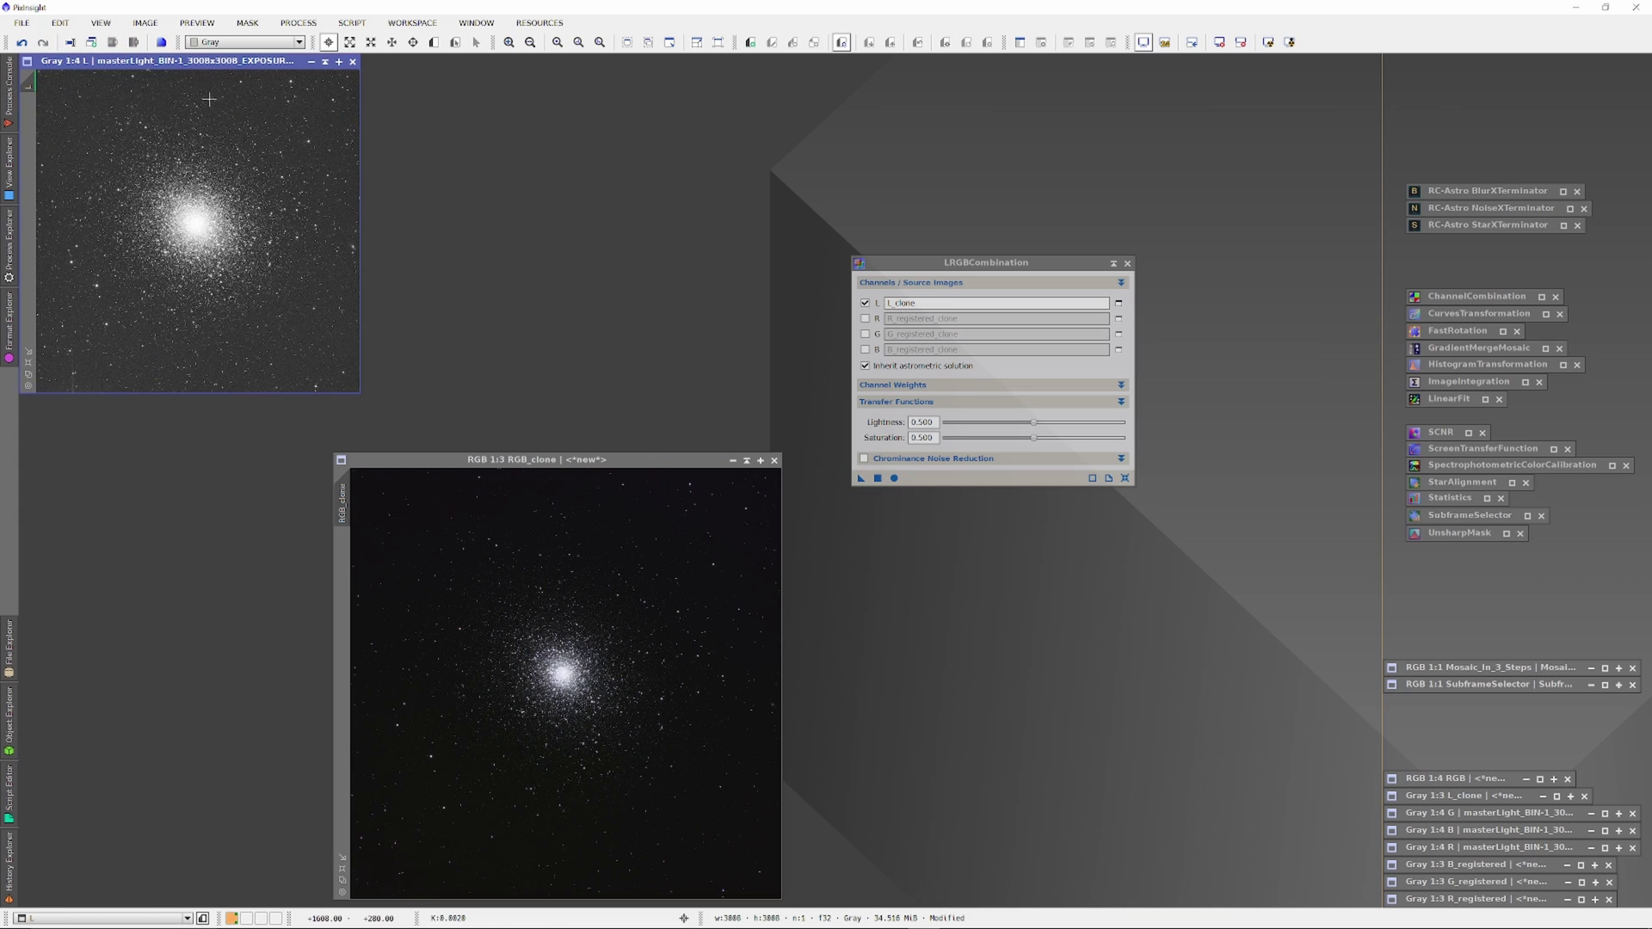
pyautogui.click(311, 61)
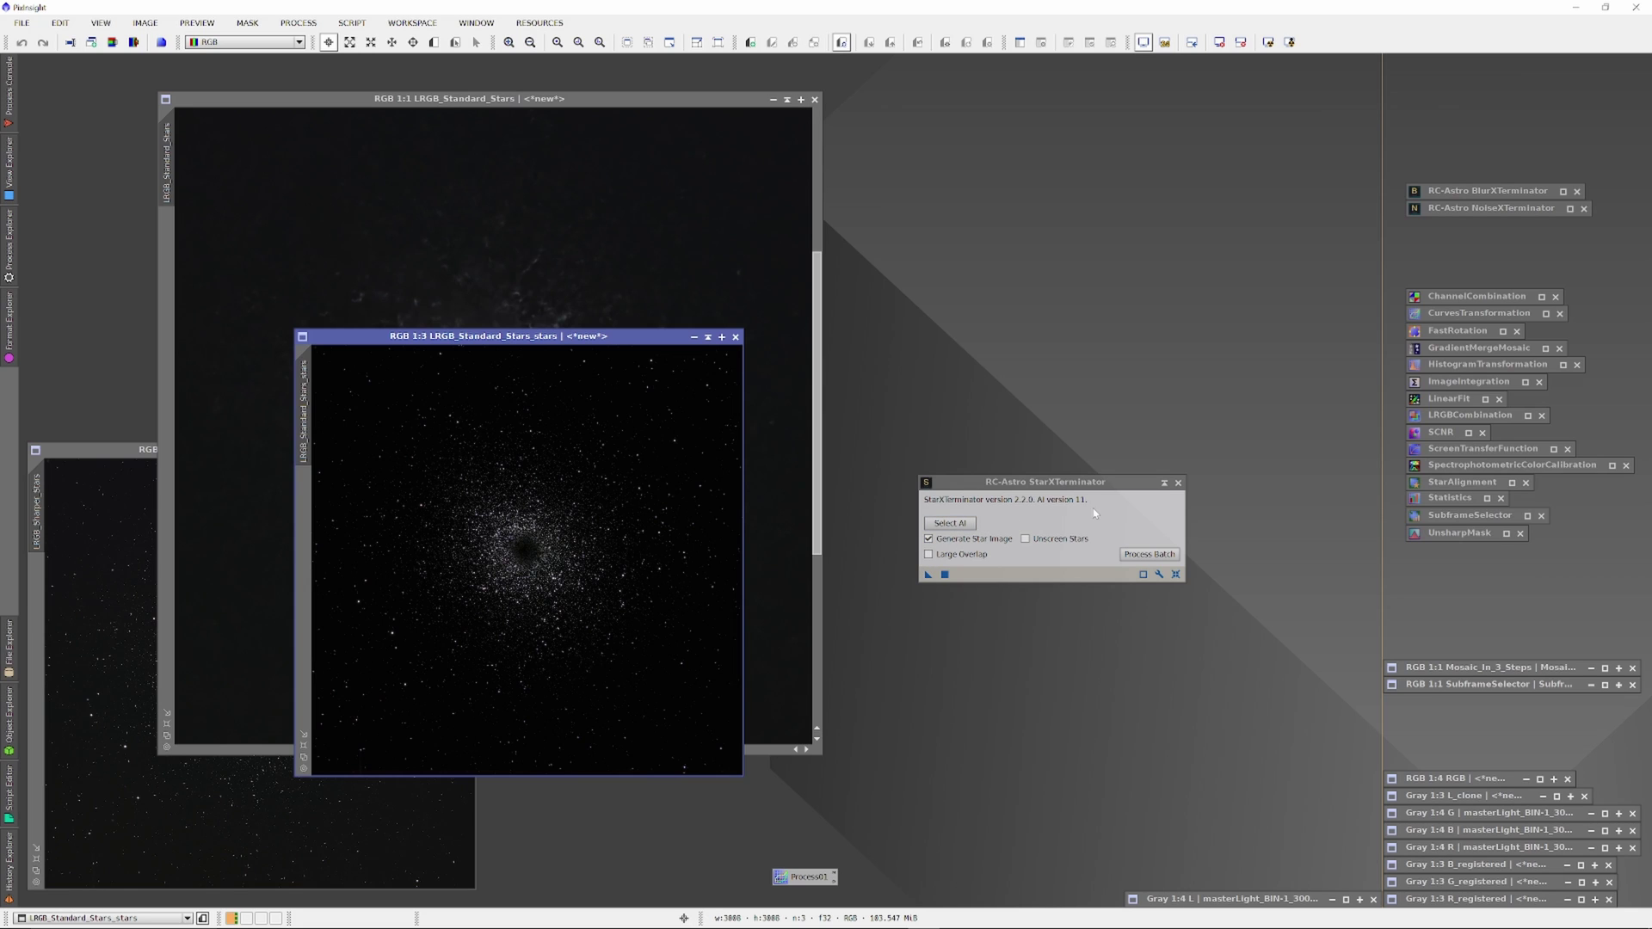
# - Close StarXTerminator and move the stars image aside to reveal the starless one
pyautogui.click(1163, 483)
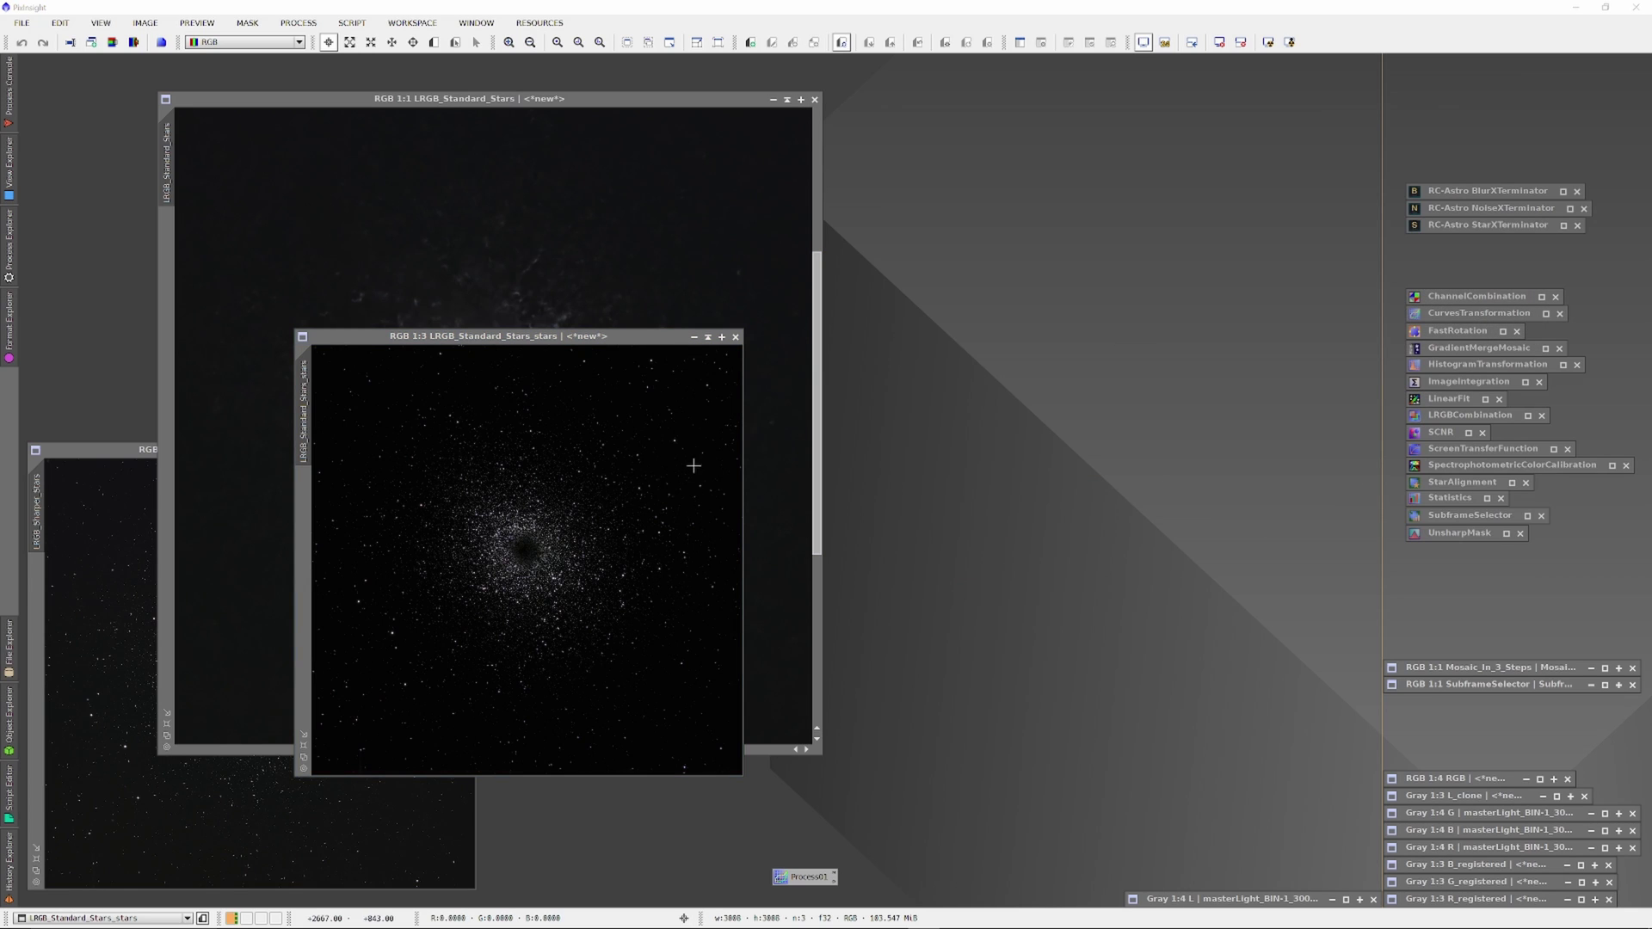
pyautogui.moveTo(516, 339); pyautogui.dragTo(1165, 214)
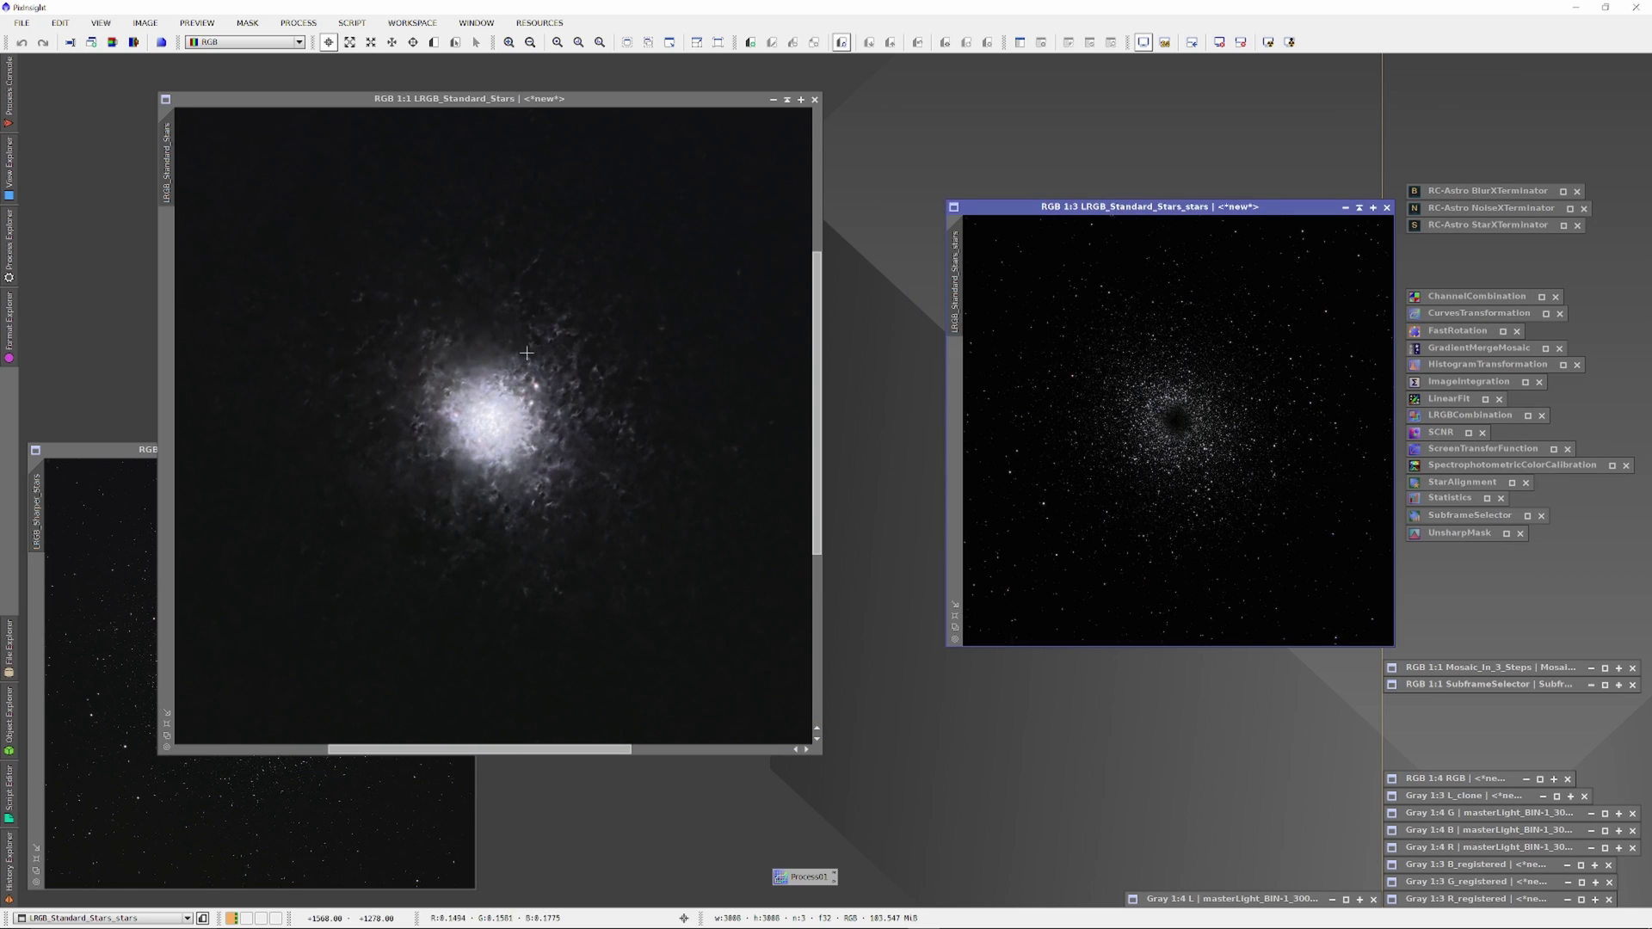
pyautogui.click(471, 449)
# - Zoom in to inspect both images, then fit the stars image beside the starless one
pyautogui.scroll(-1, 471, 448)
pyautogui.scroll(2, 499, 413)
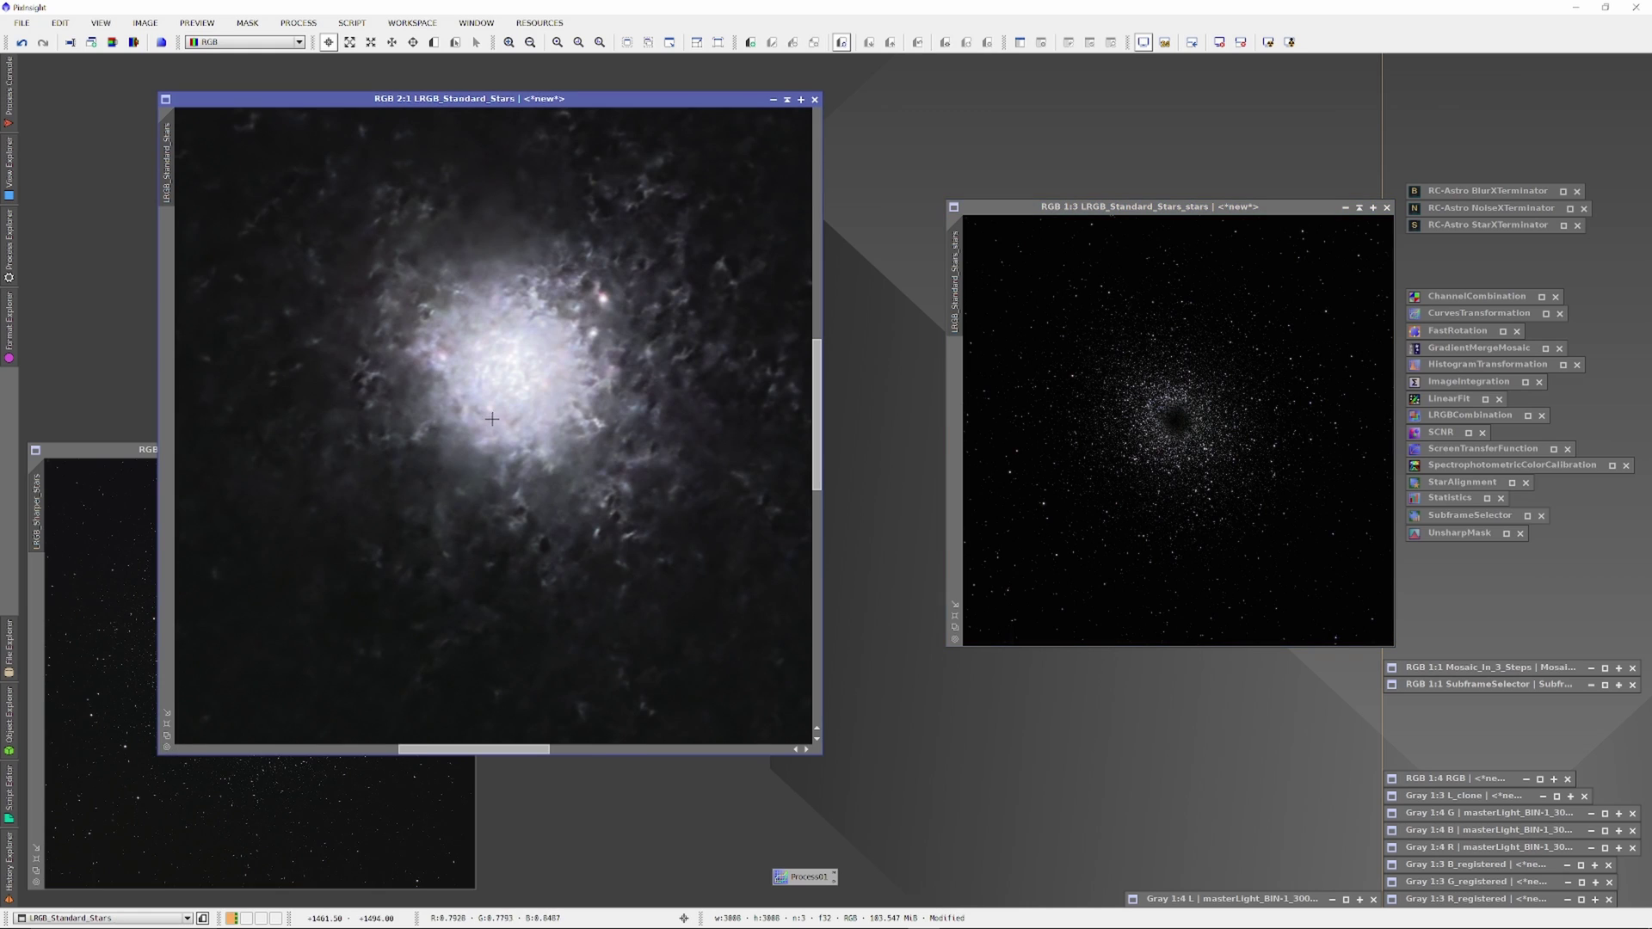
pyautogui.moveTo(524, 379); pyautogui.dragTo(584, 305)
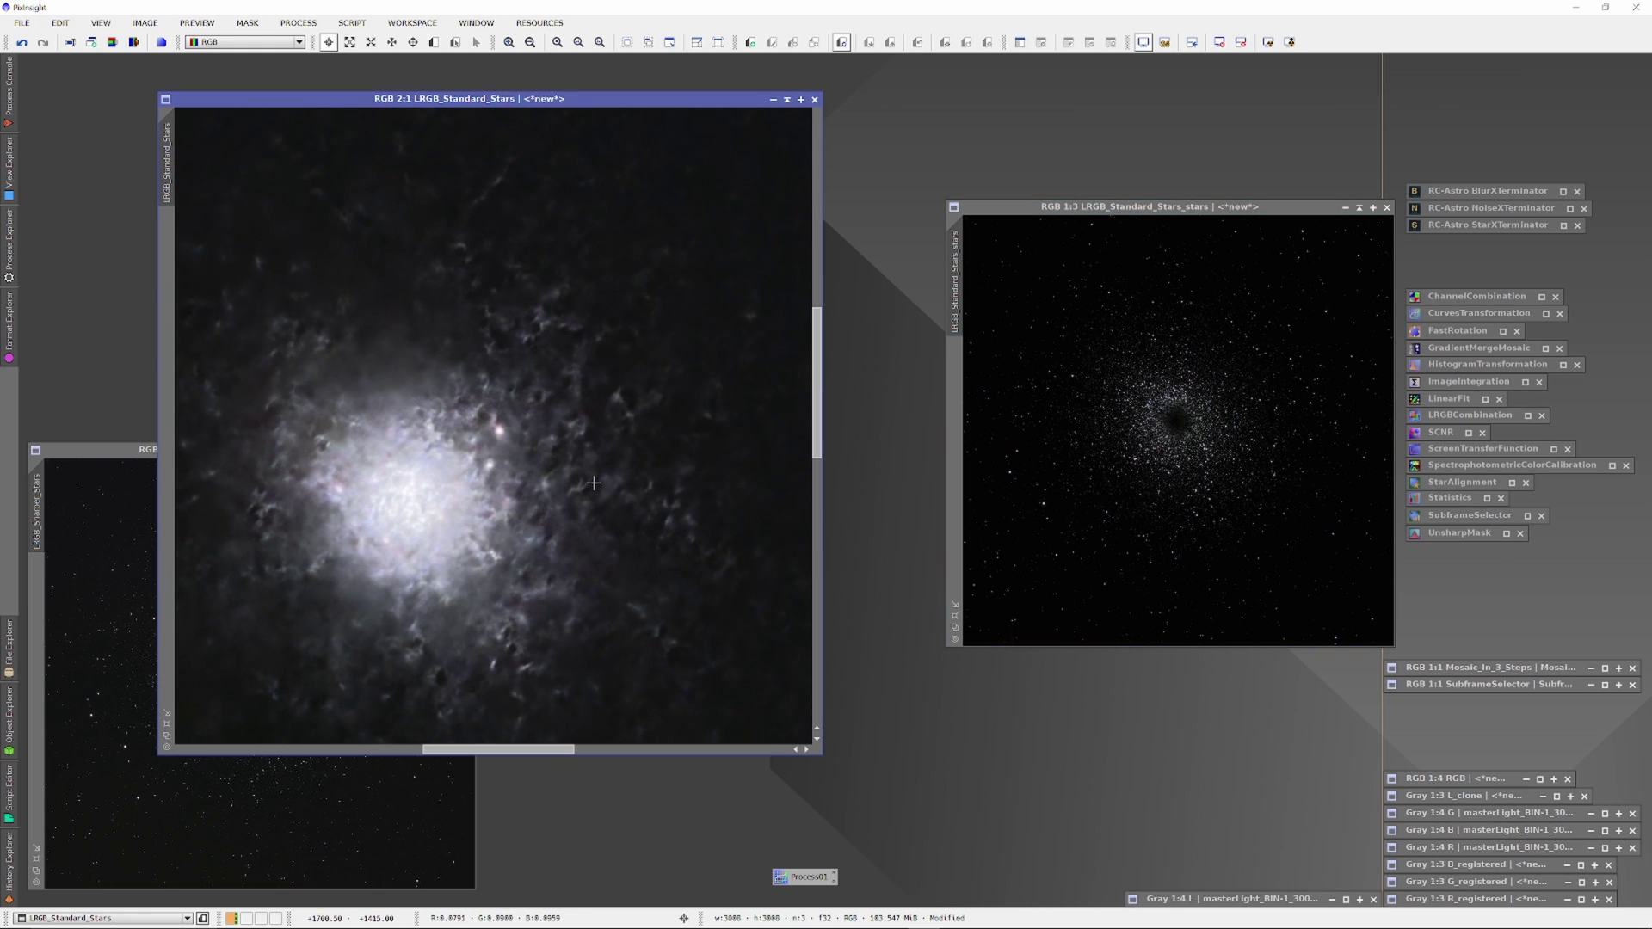
pyautogui.moveTo(424, 519); pyautogui.dragTo(471, 424)
pyautogui.scroll(1, 447, 420)
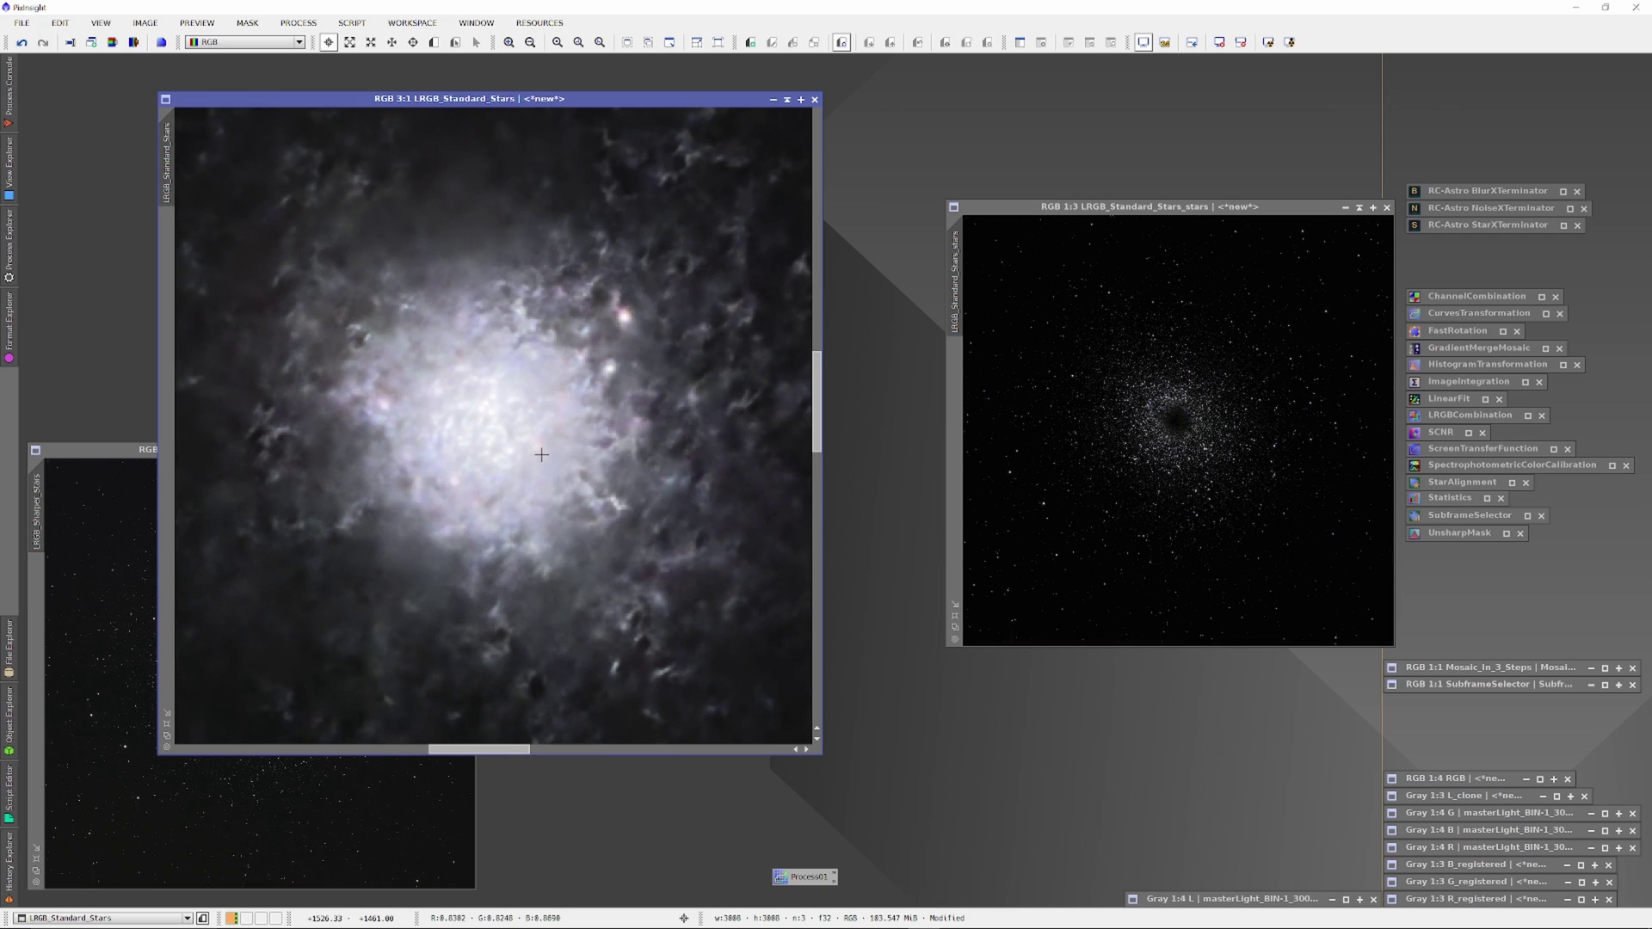
pyautogui.scroll(1, 542, 454)
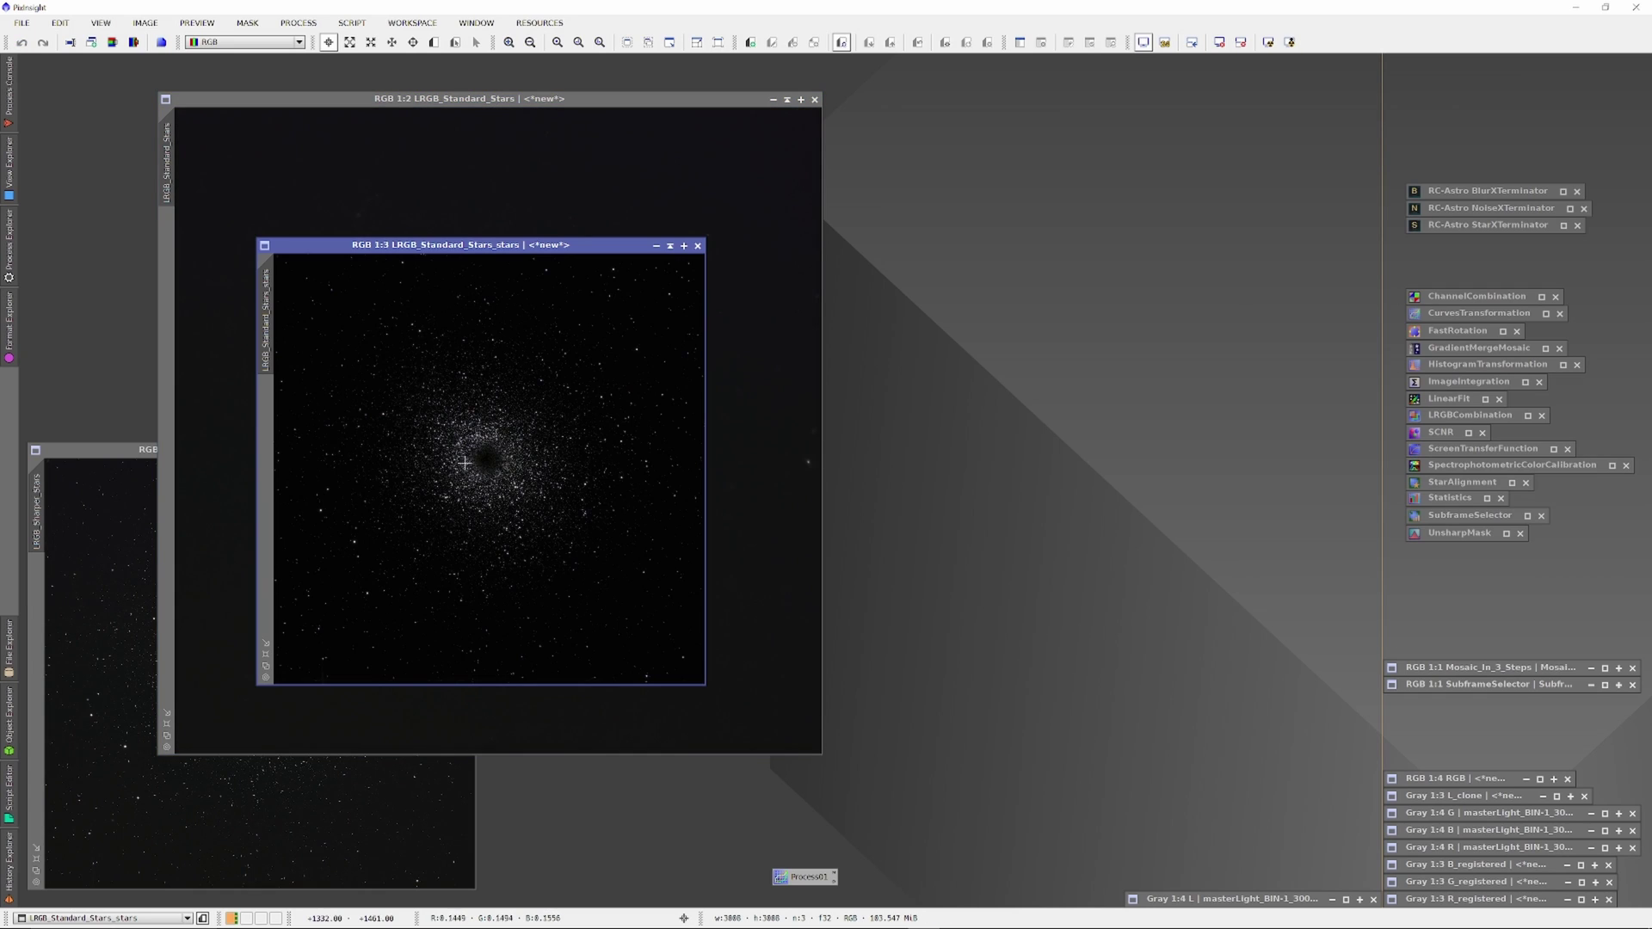
pyautogui.scroll(3, 558, 453)
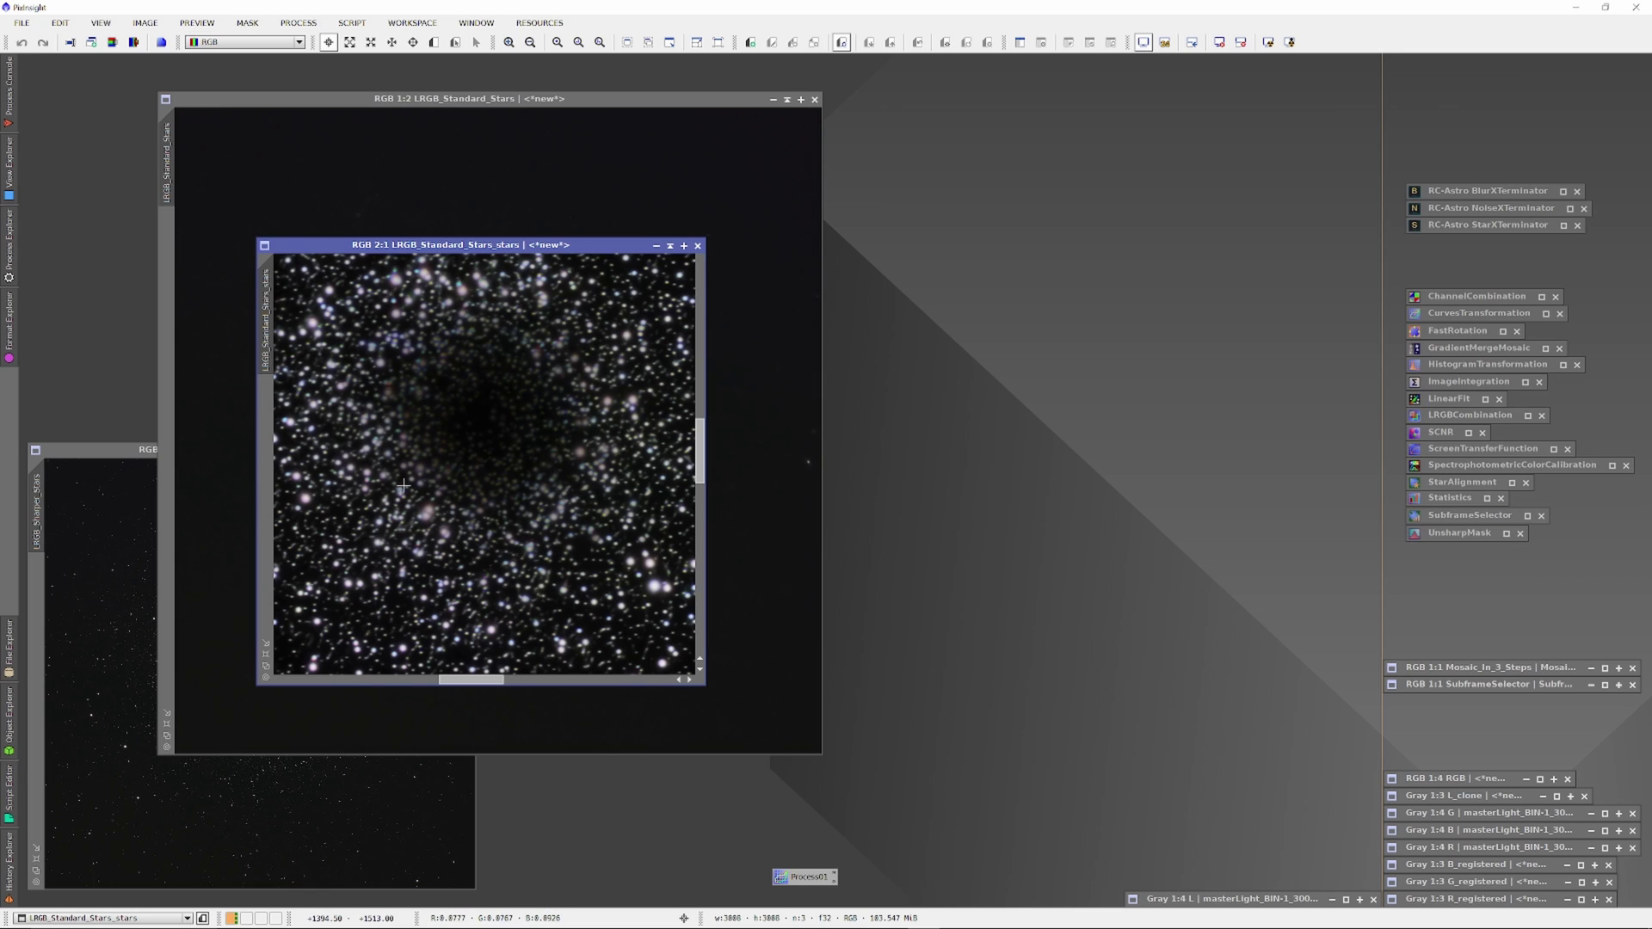
pyautogui.scroll(-1, 523, 538)
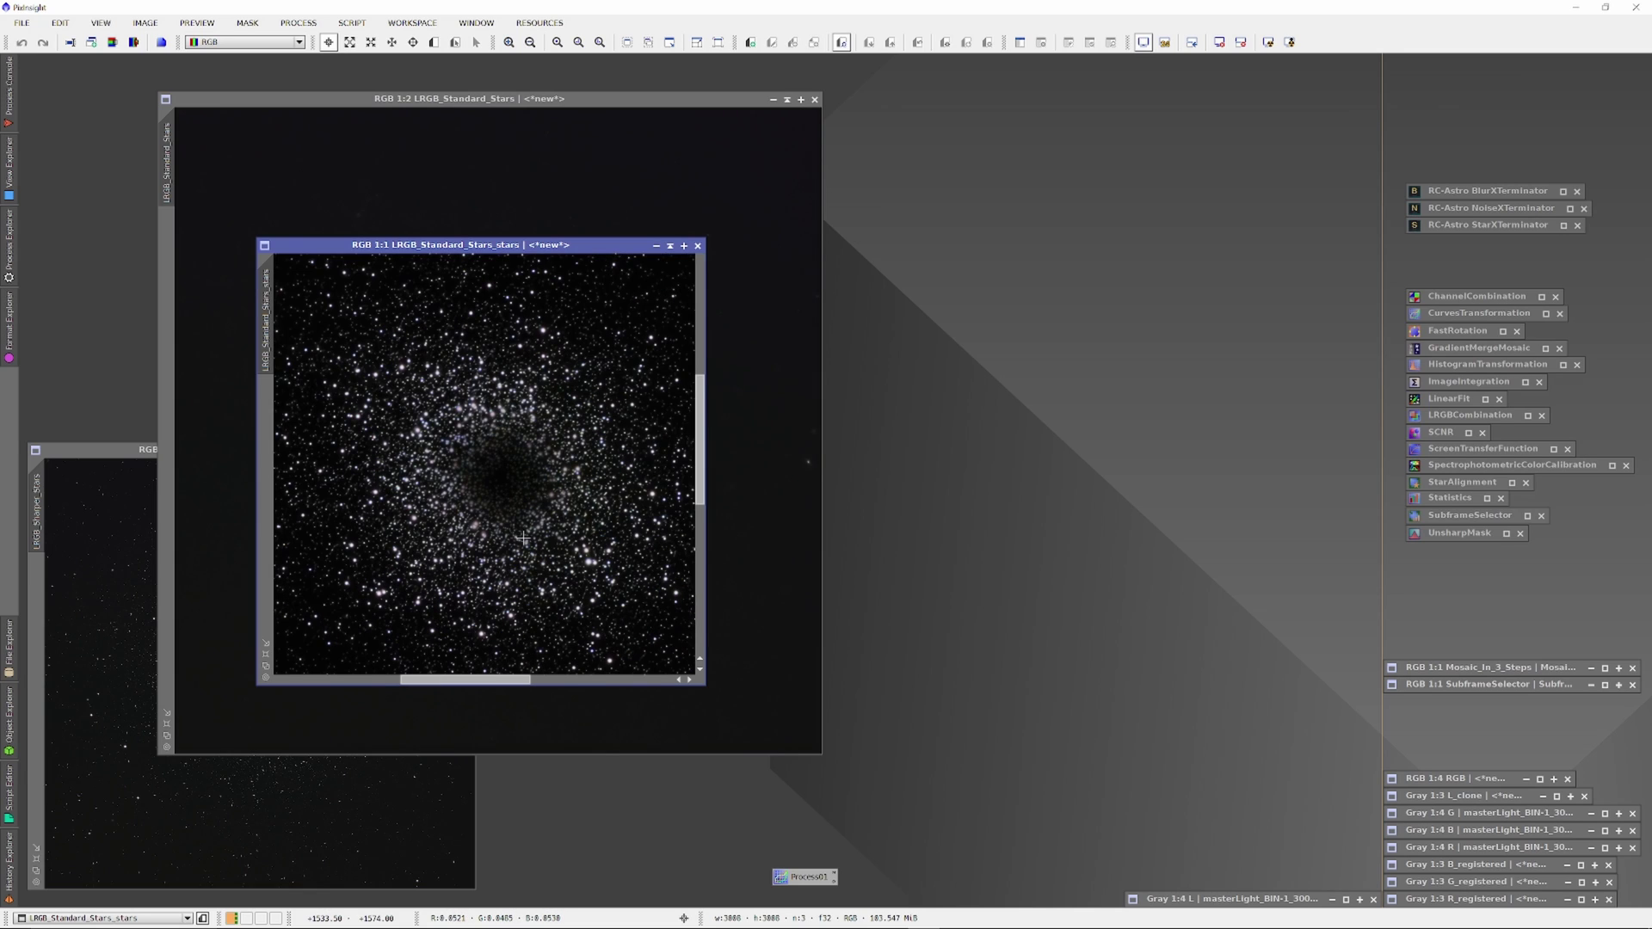
pyautogui.scroll(-1, 523, 538)
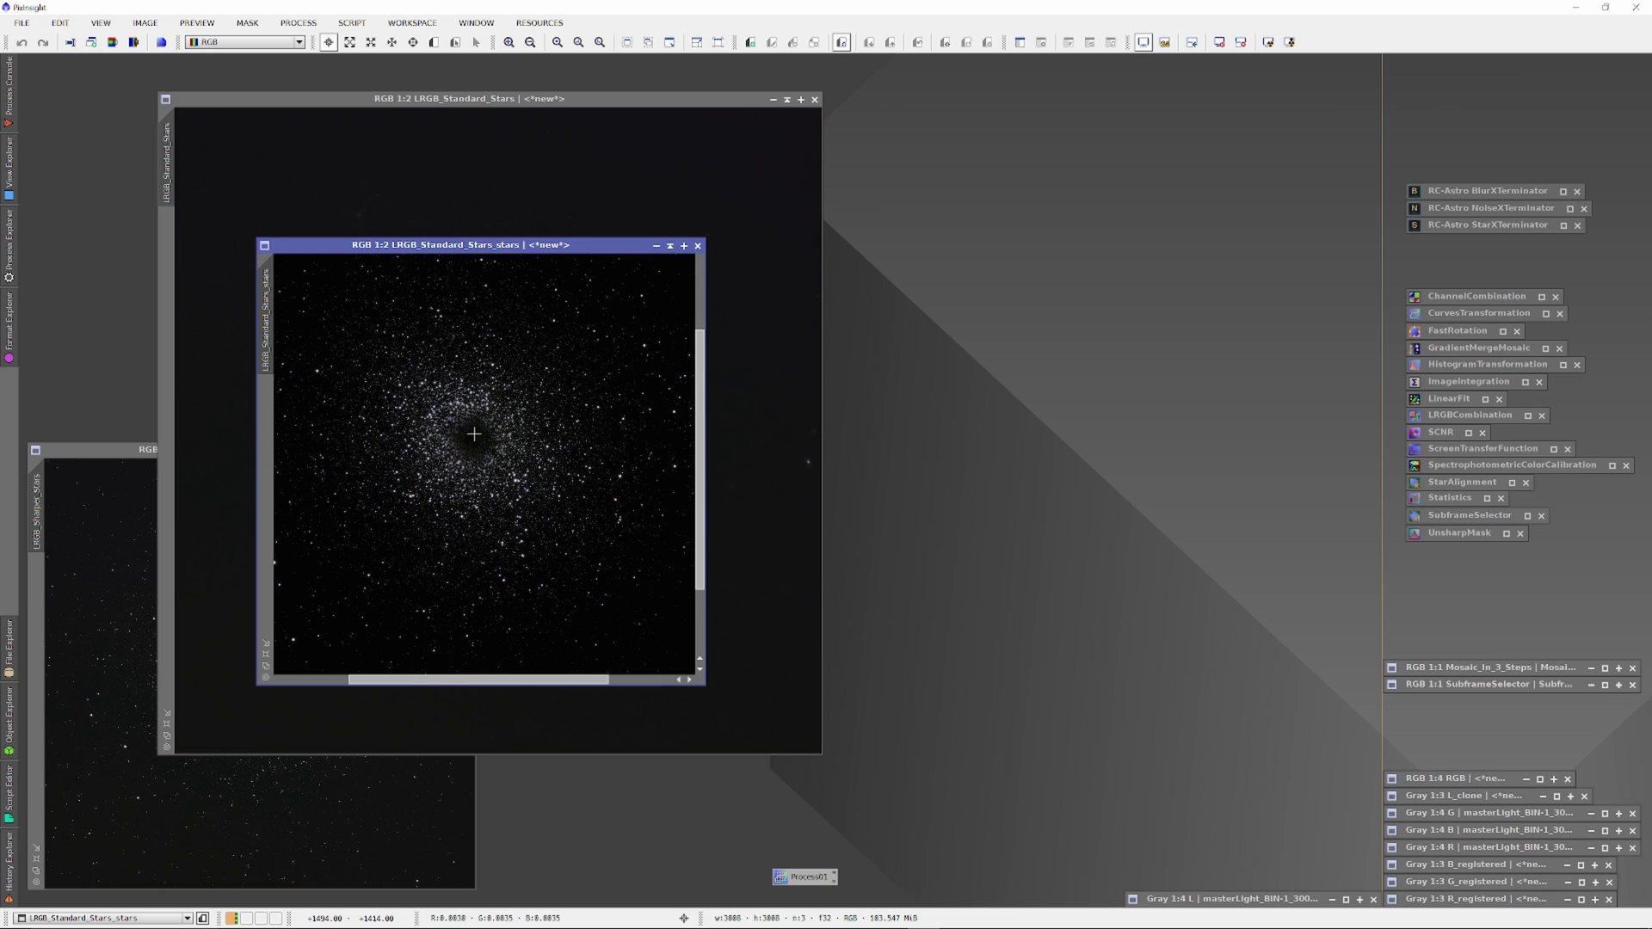
pyautogui.scroll(2, 474, 434)
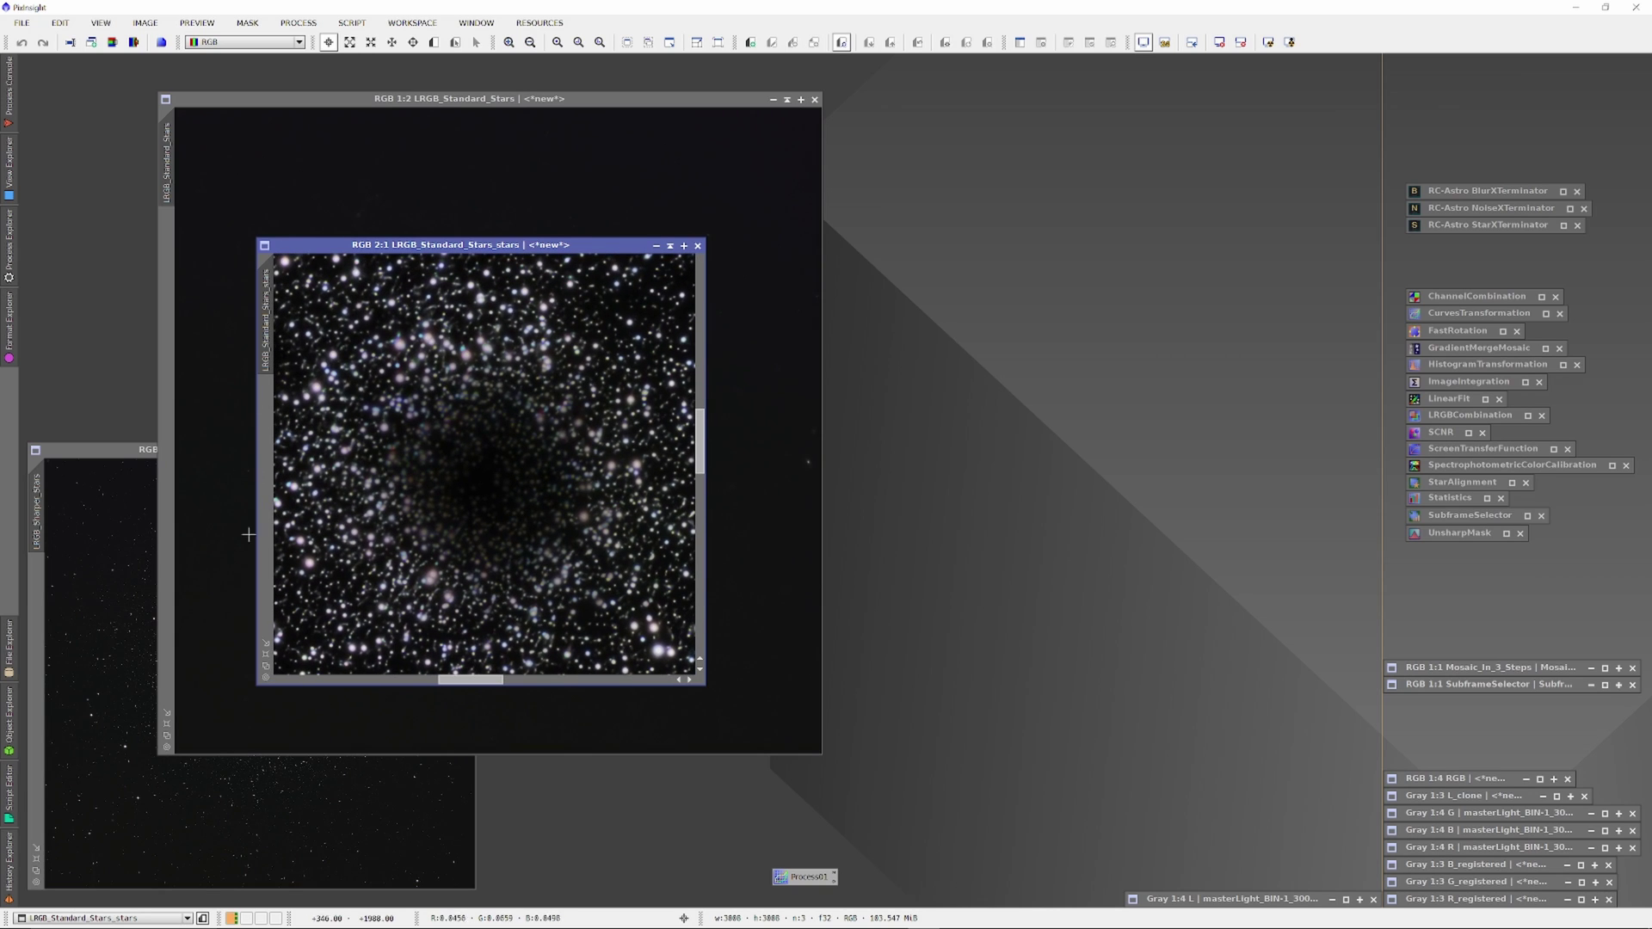
pyautogui.click(670, 247)
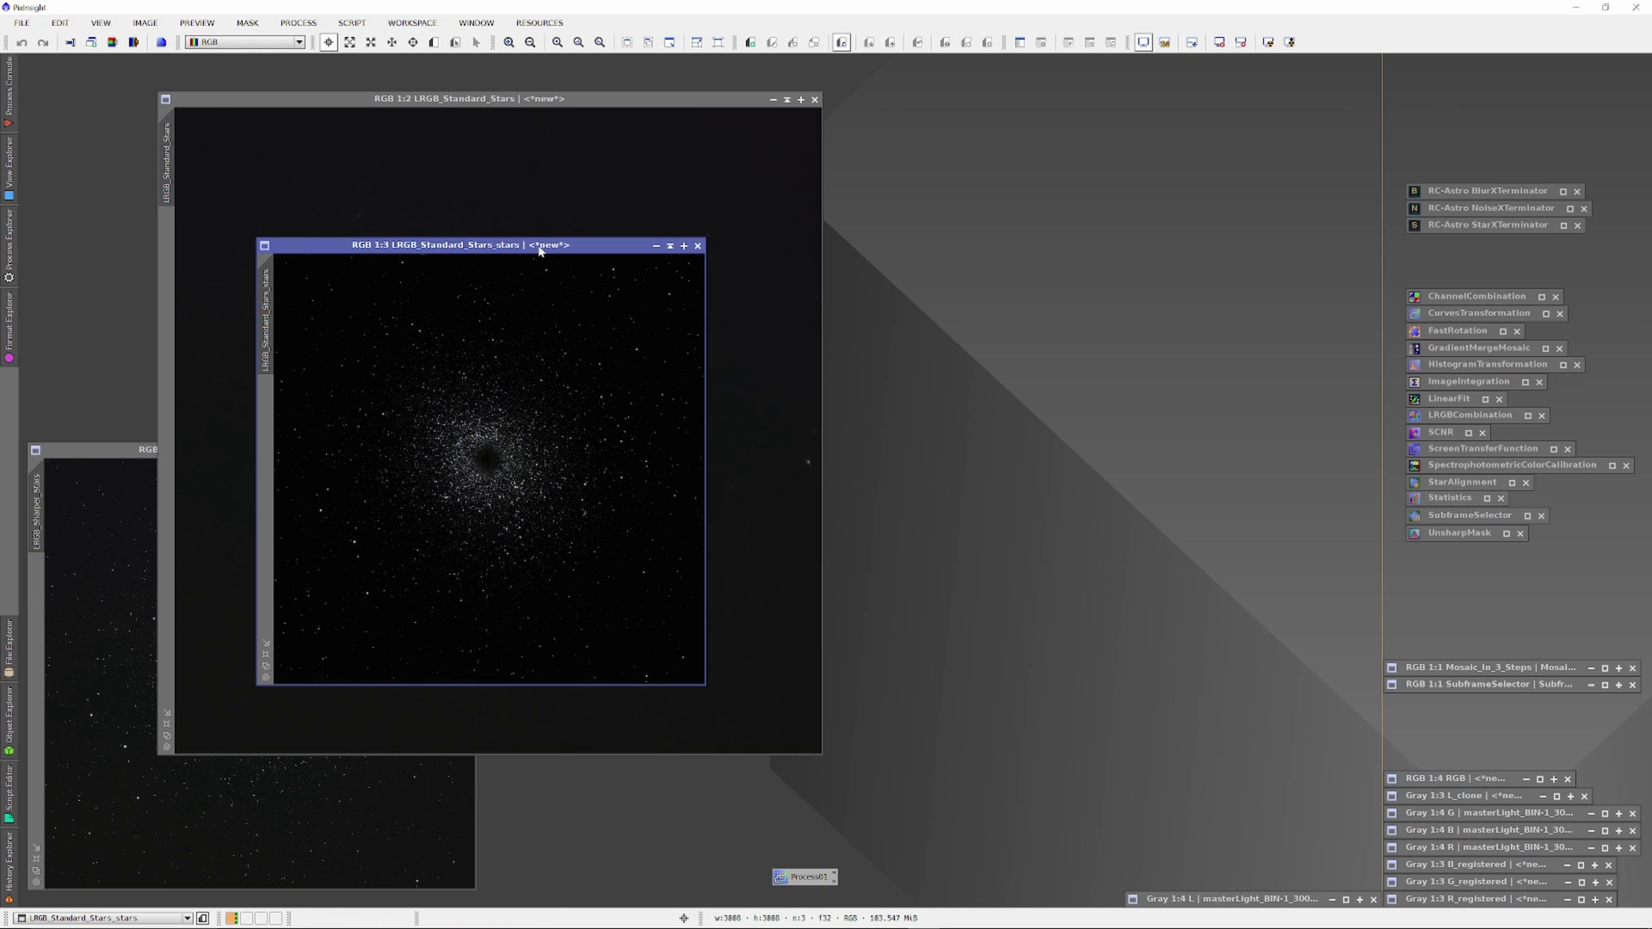
pyautogui.moveTo(539, 250); pyautogui.dragTo(1135, 241)
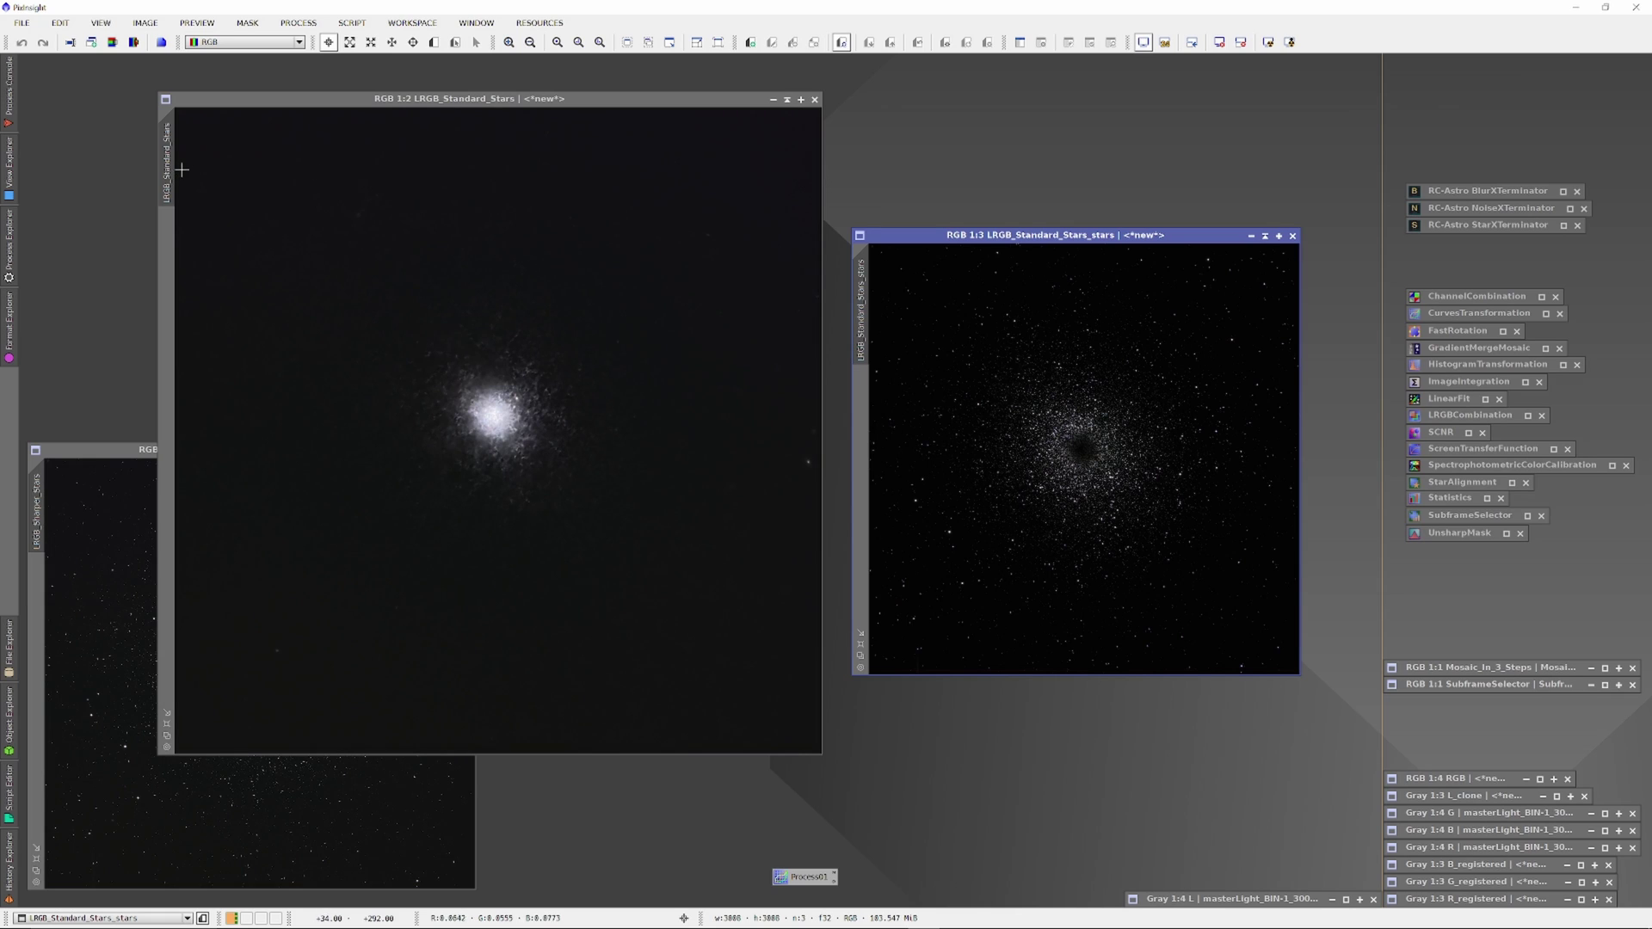
# - Save the starless LRGB_Standard_Stars image for use in Affinity Photo
pyautogui.click(251, 98)
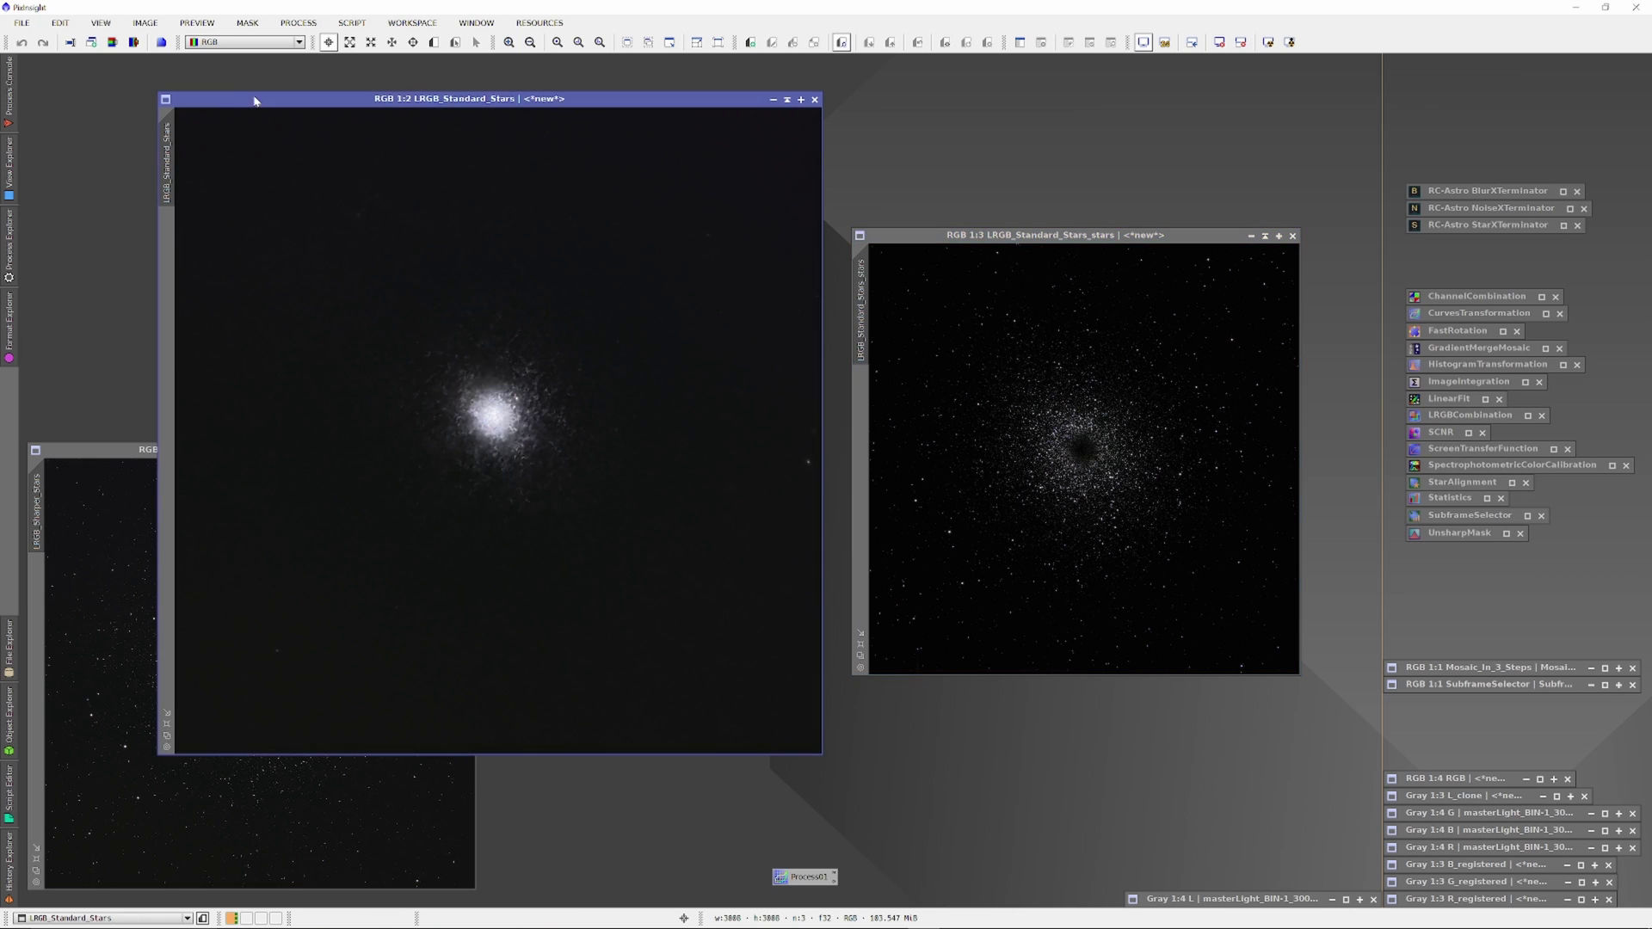
pyautogui.click(21, 22)
pyautogui.click(77, 151)
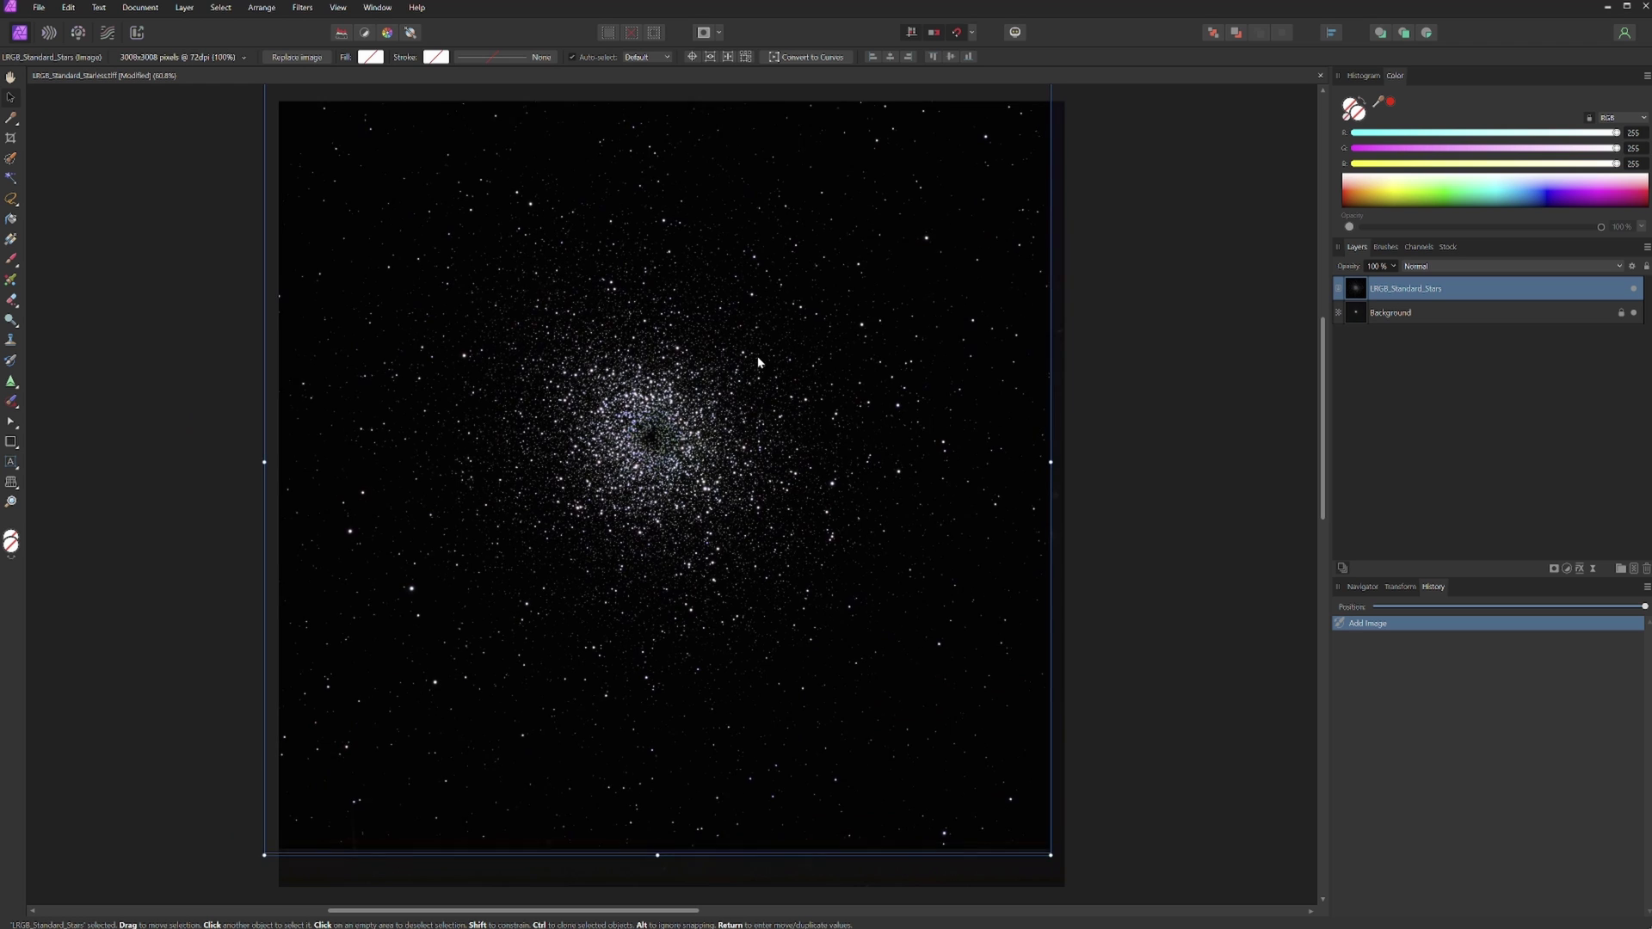
pyautogui.moveTo(758, 362); pyautogui.dragTo(773, 393)
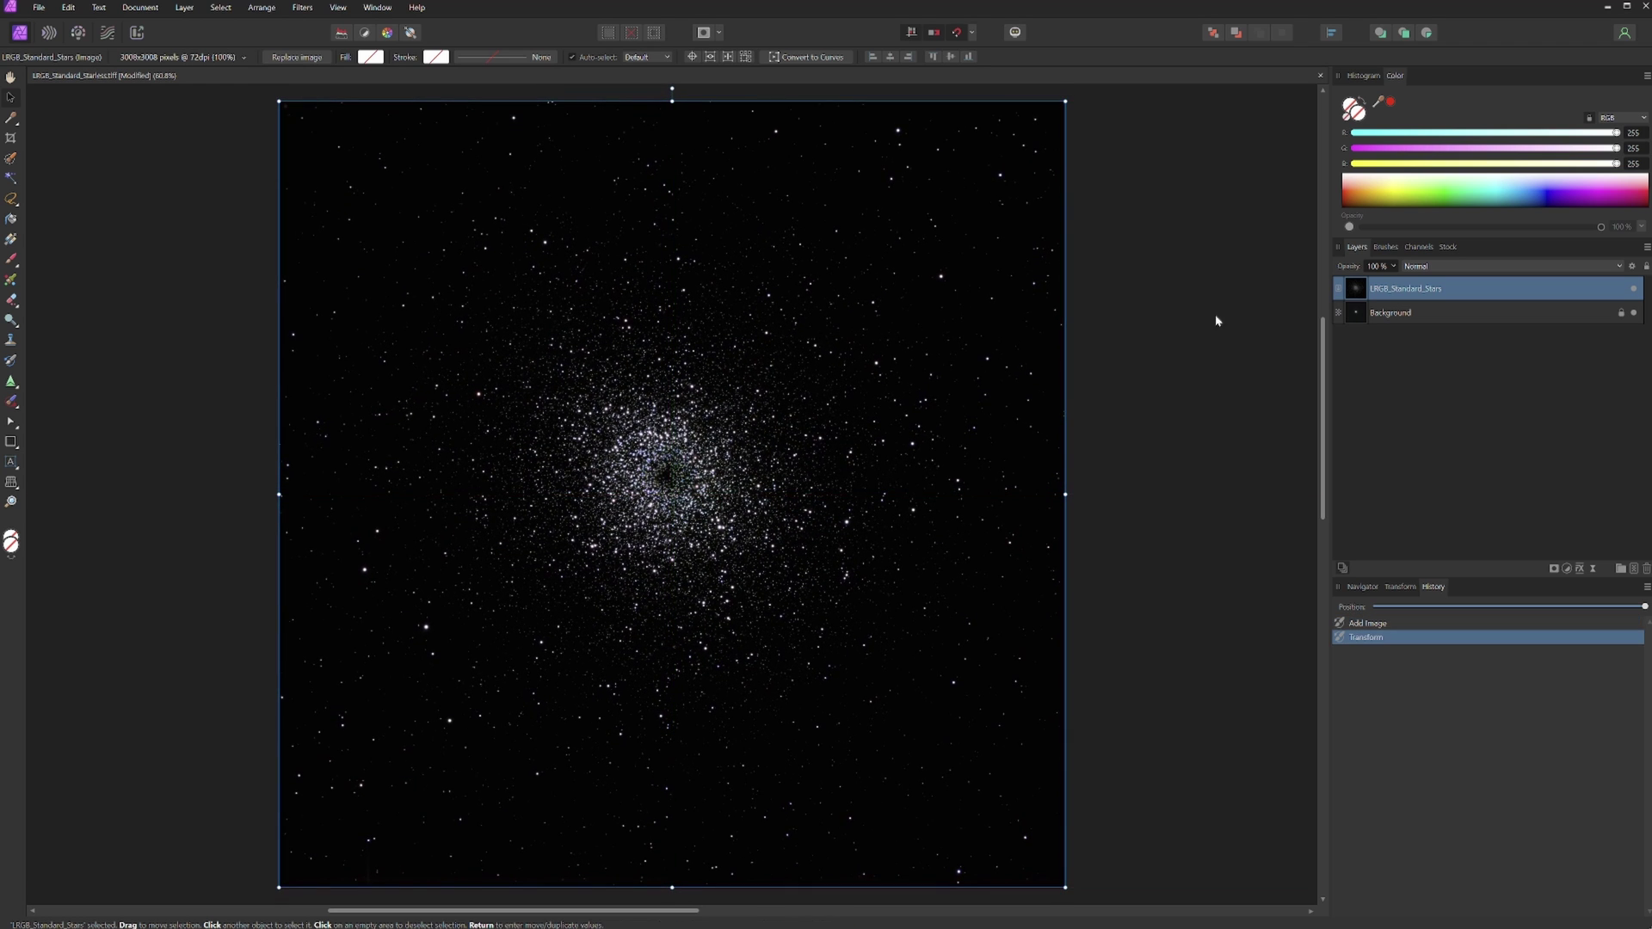
# - Lock the LRGB_Standard_Stars layer and hide both it and the Background layer
pyautogui.click(1620, 289)
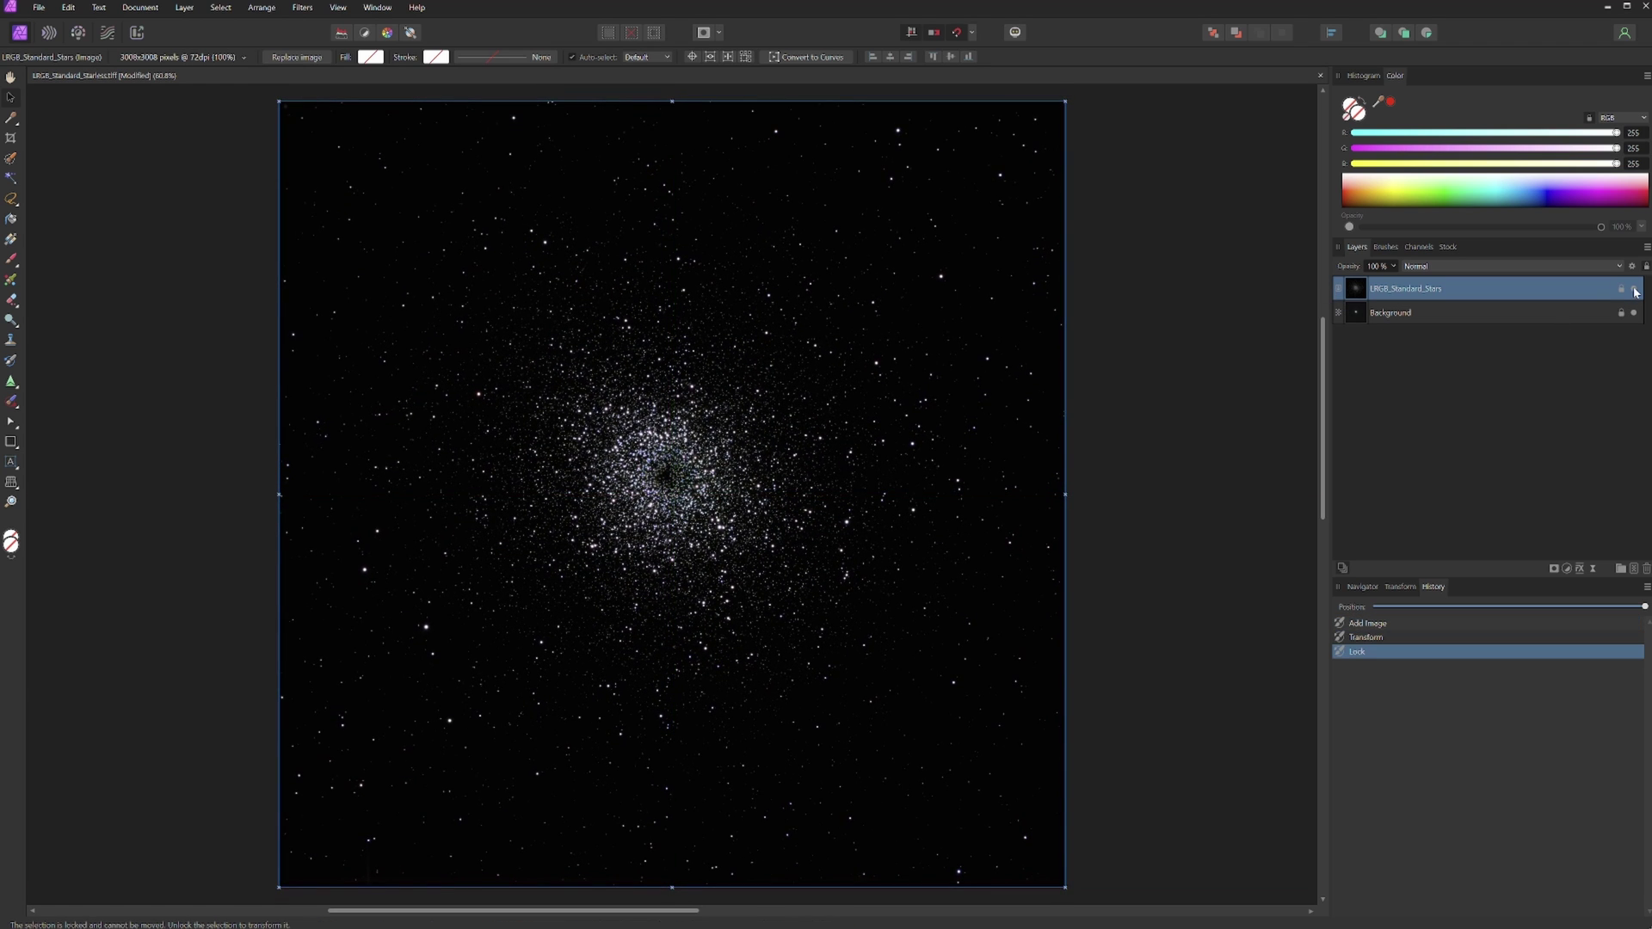
pyautogui.click(1634, 288)
pyautogui.click(1634, 312)
# - Duplicate the stars and Background layers, moving the Background copy up one place
pyautogui.rightClick(1487, 289)
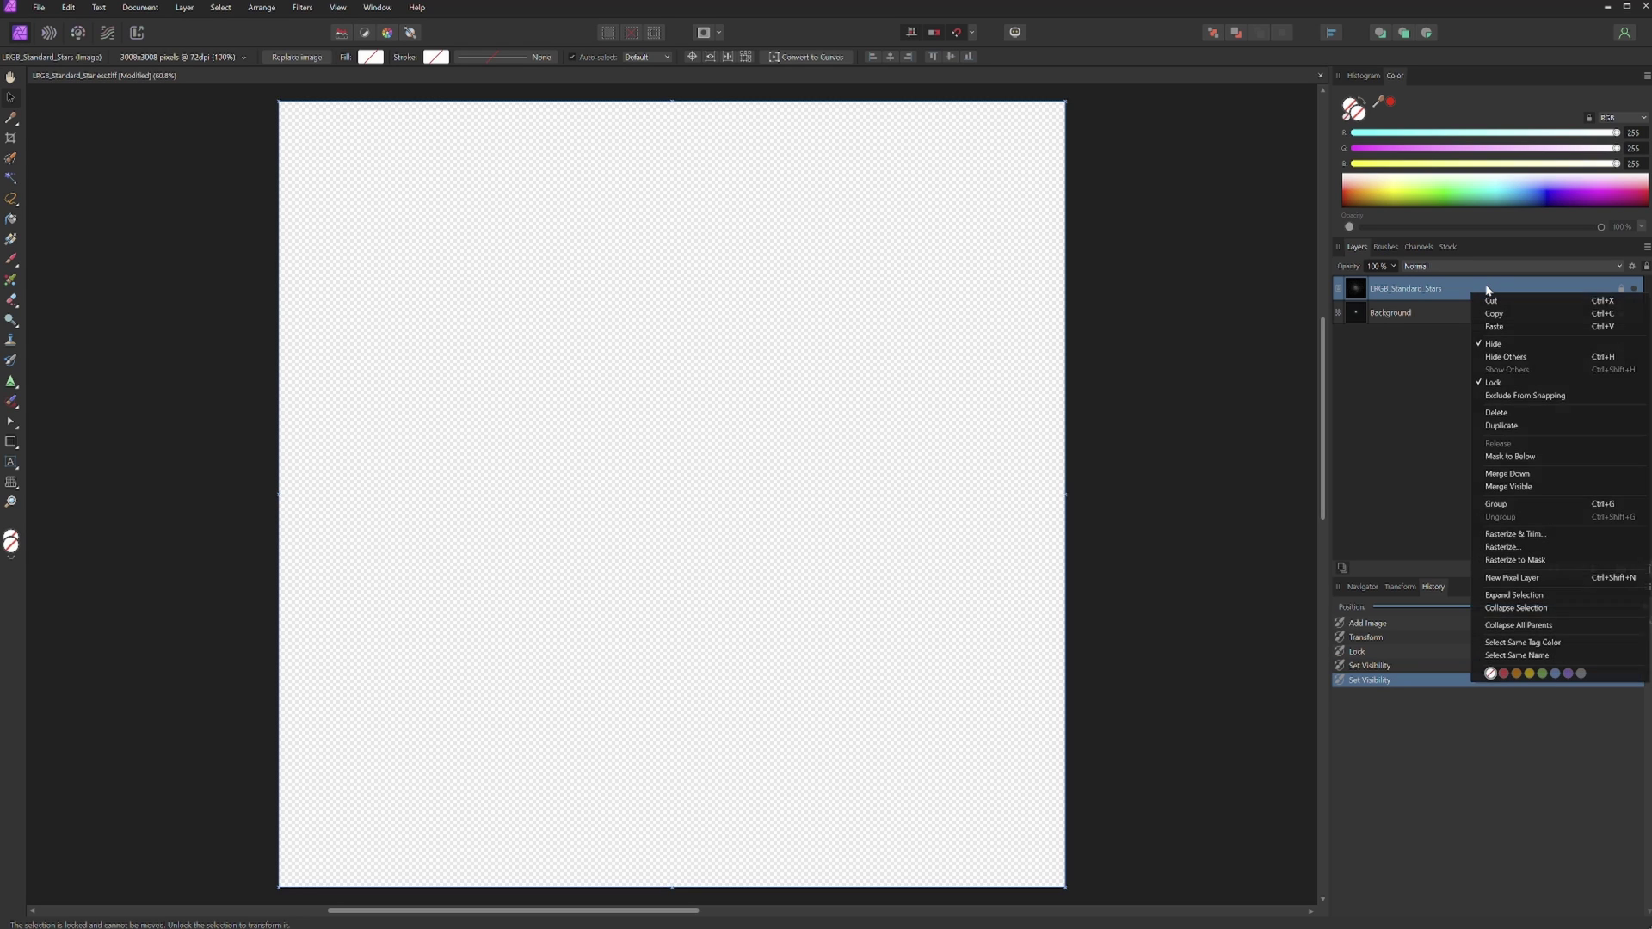
pyautogui.click(1501, 425)
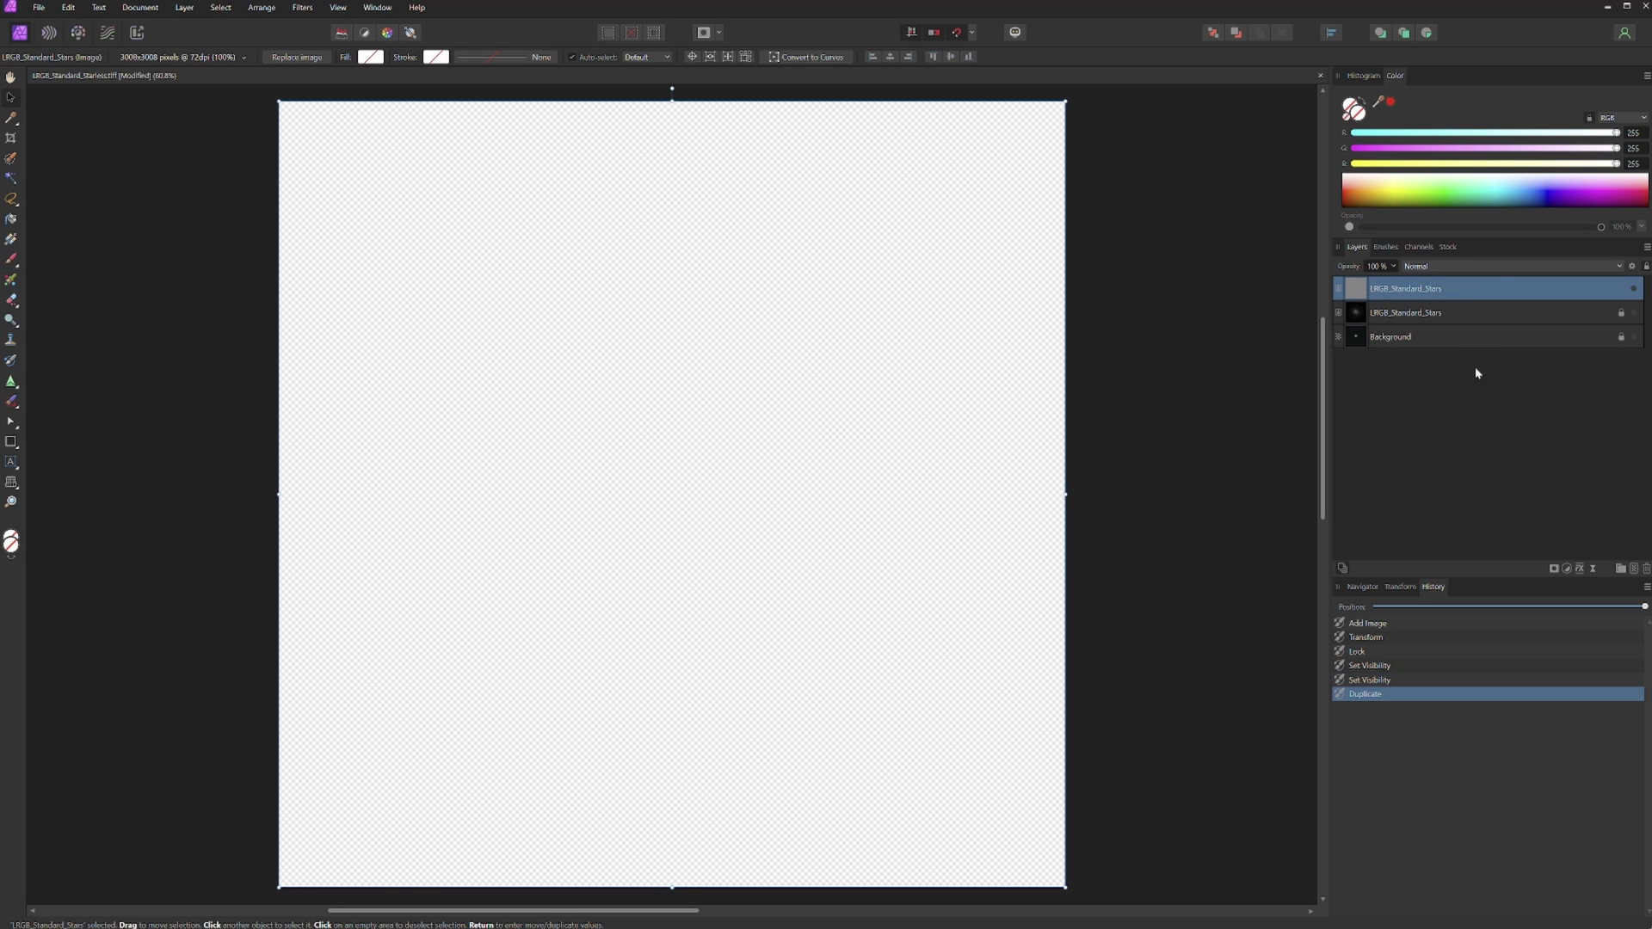
pyautogui.click(1470, 340)
pyautogui.rightClick(1470, 341)
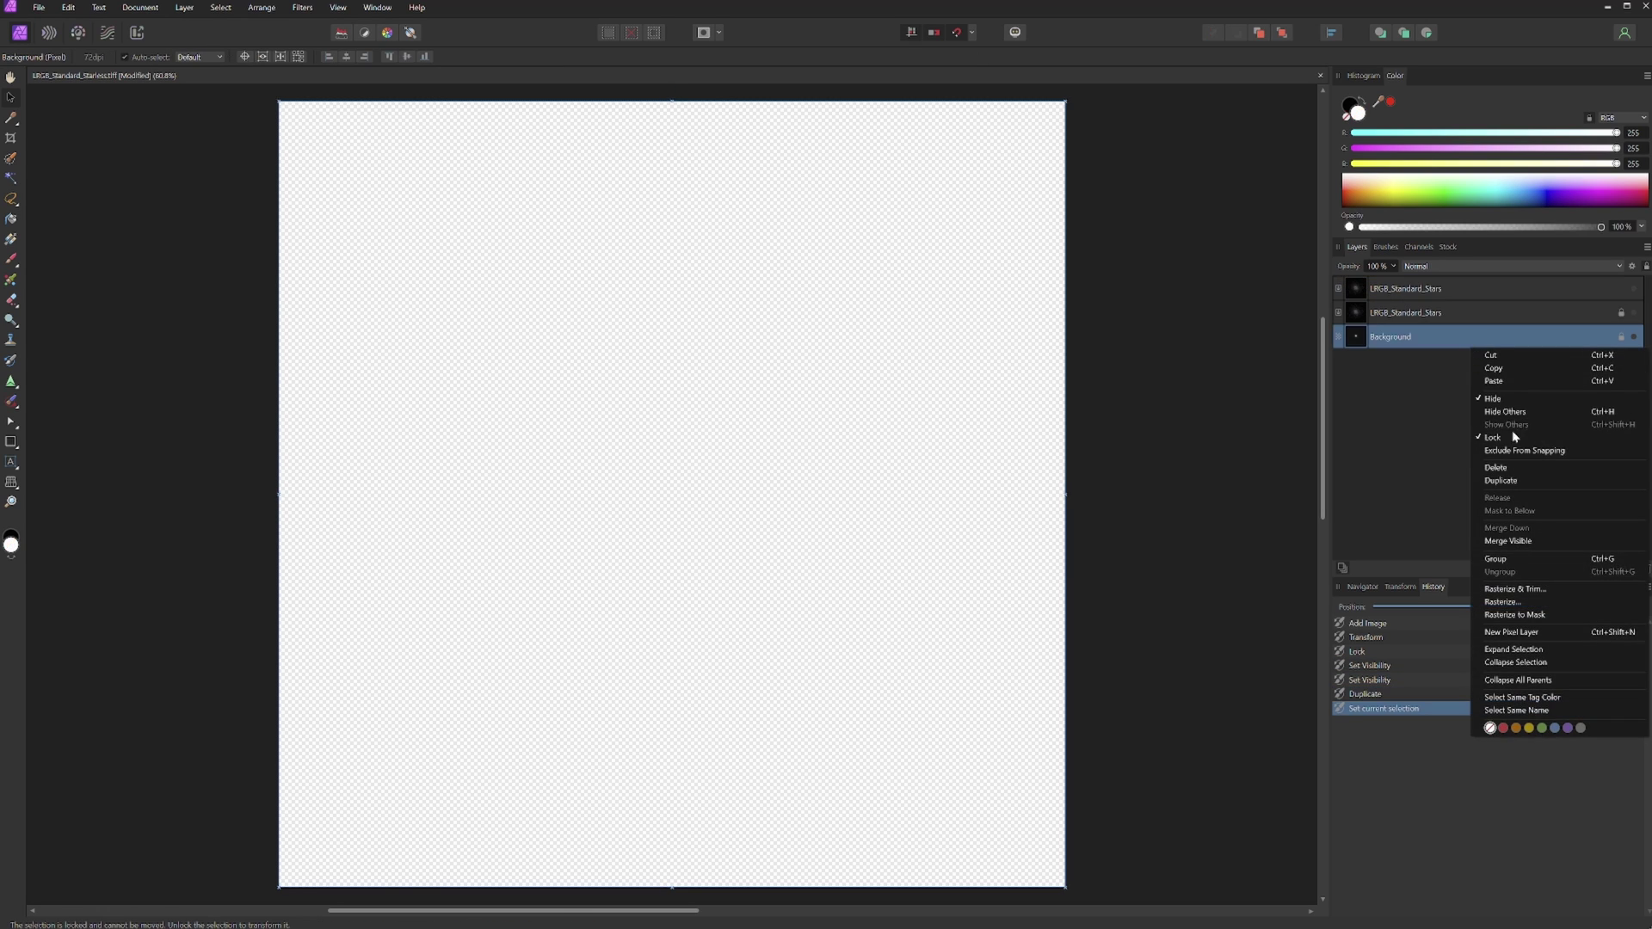
pyautogui.click(1507, 479)
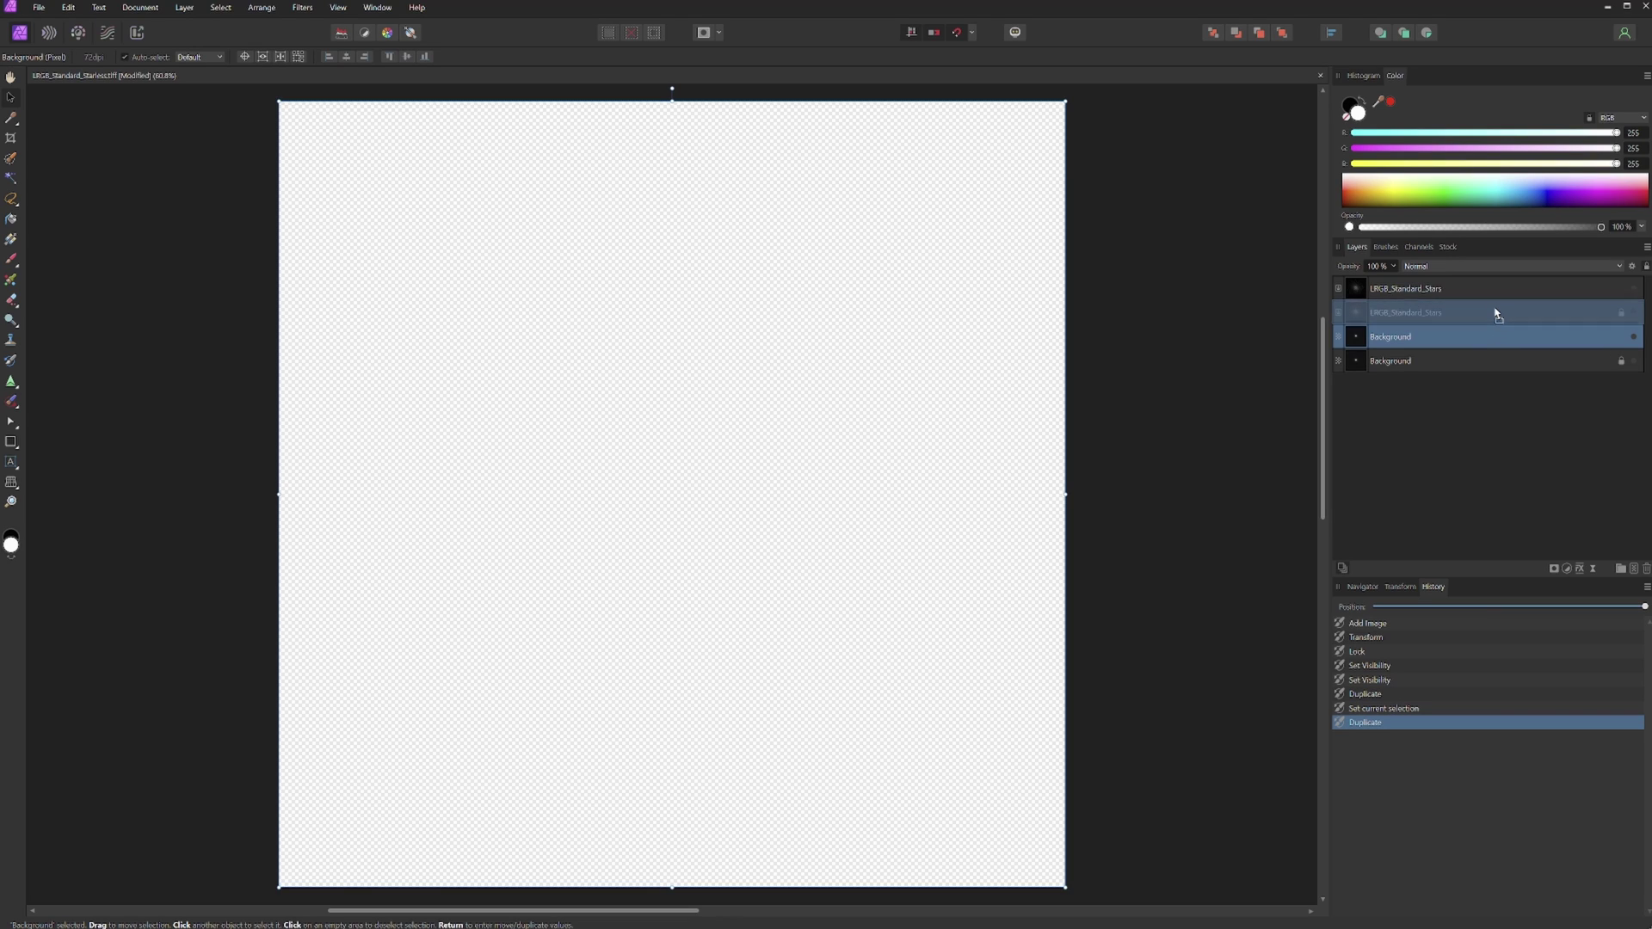
pyautogui.hotkey('ctrl', ']')
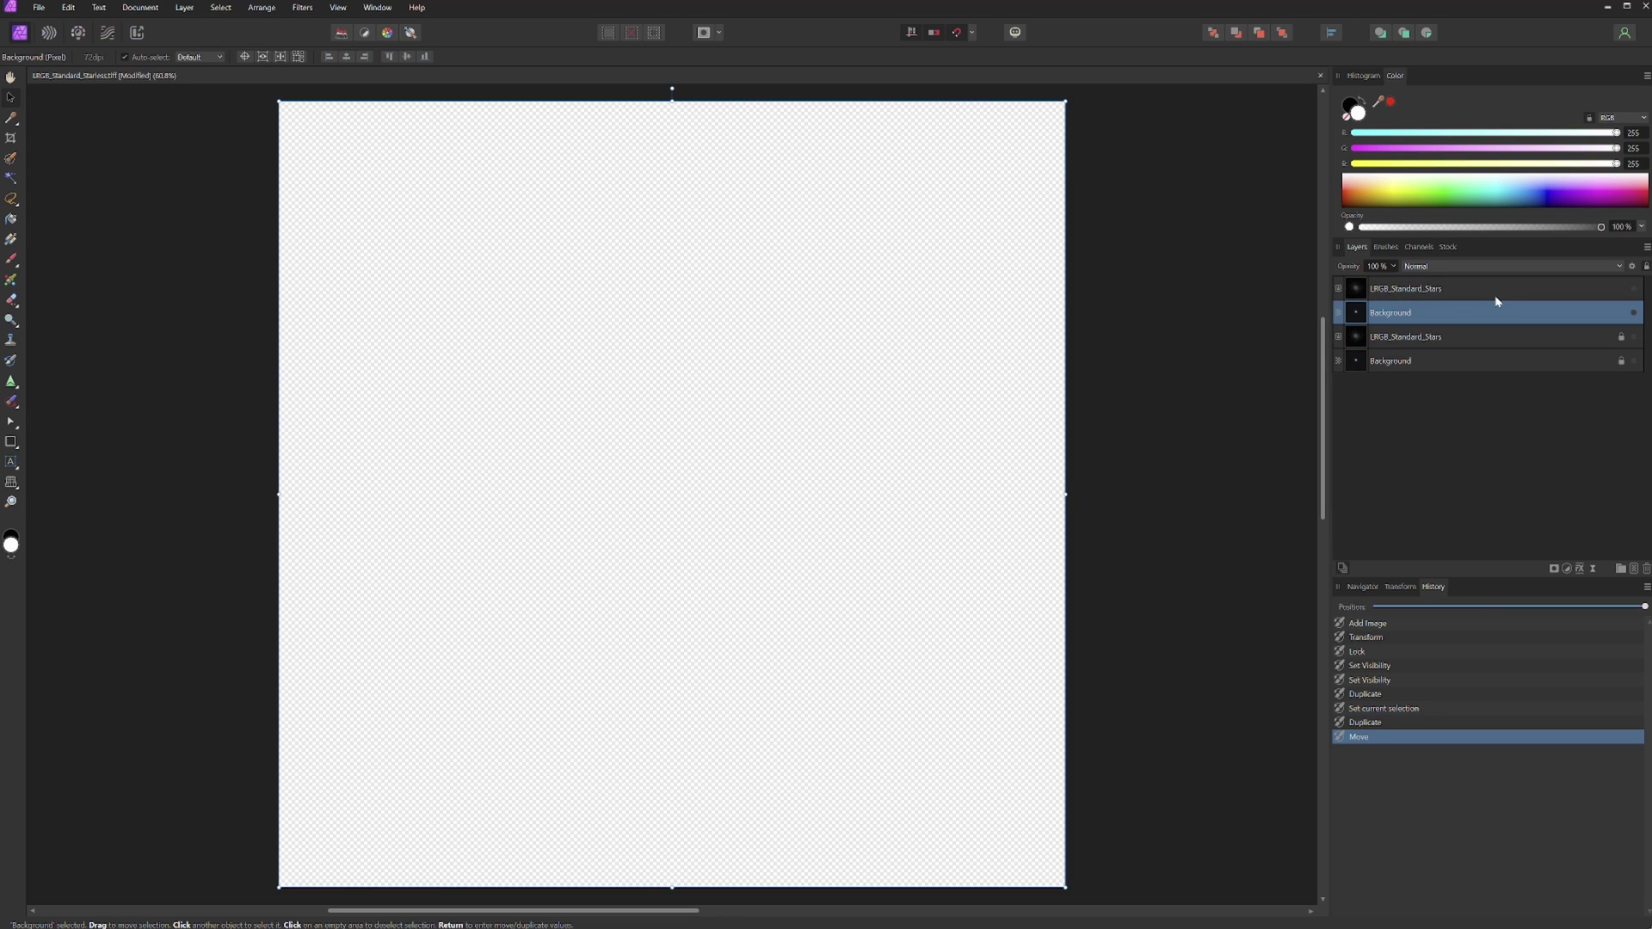
# - Rename both Background layers to 'starless'
pyautogui.doubleClick(1399, 313)
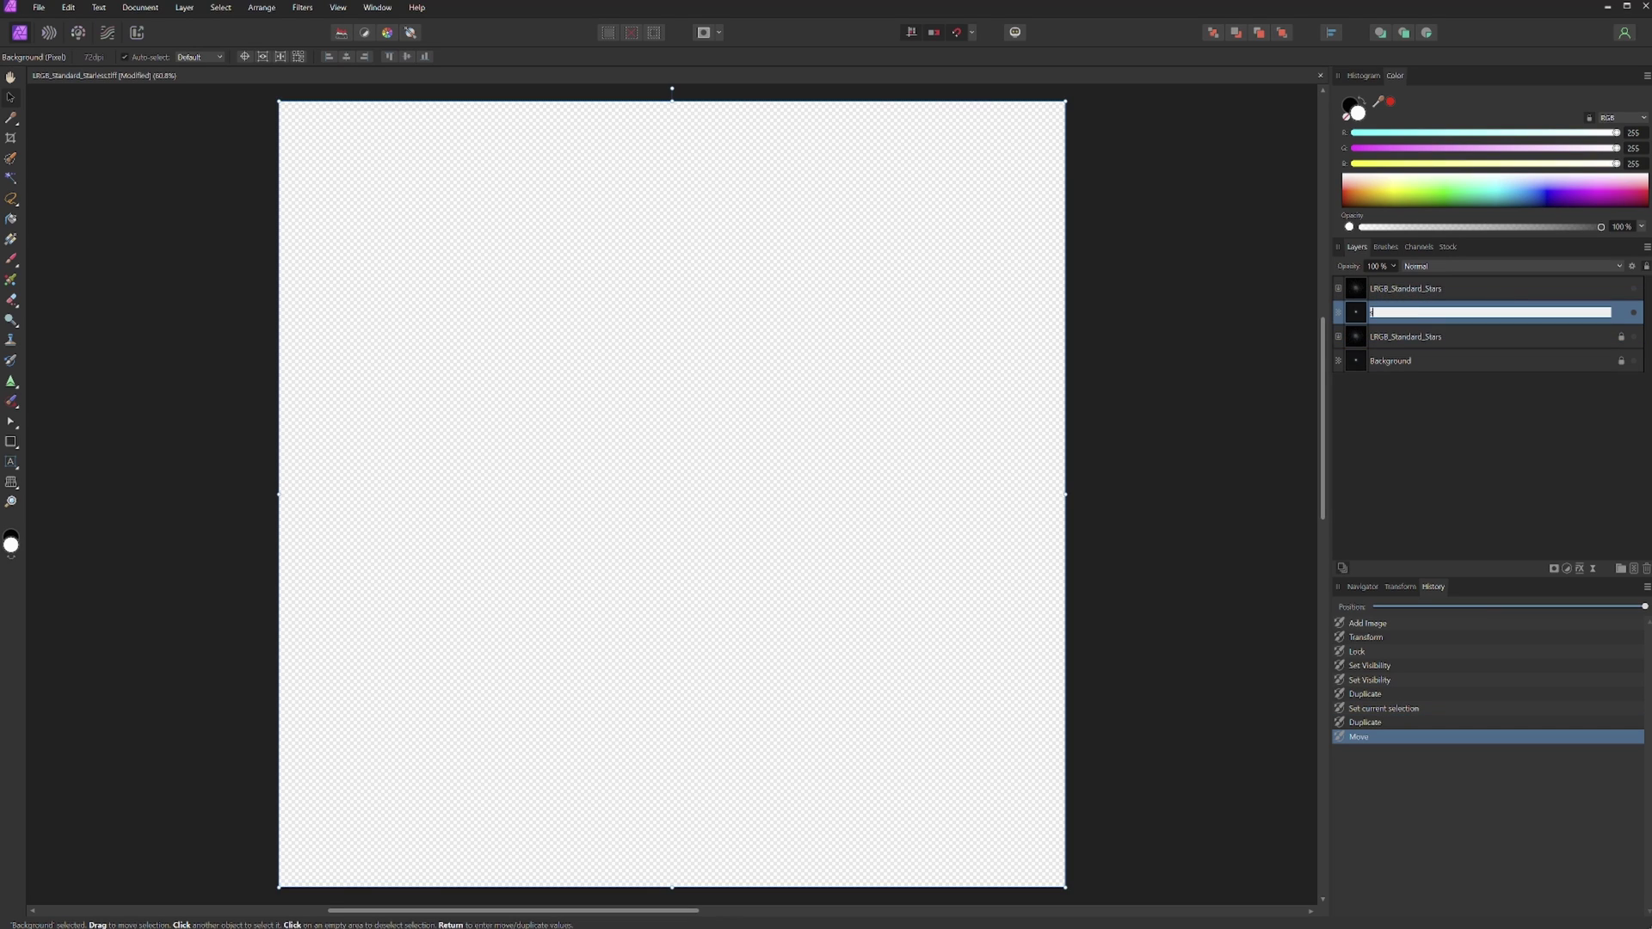
pyautogui.write('starles')
pyautogui.press('Return')
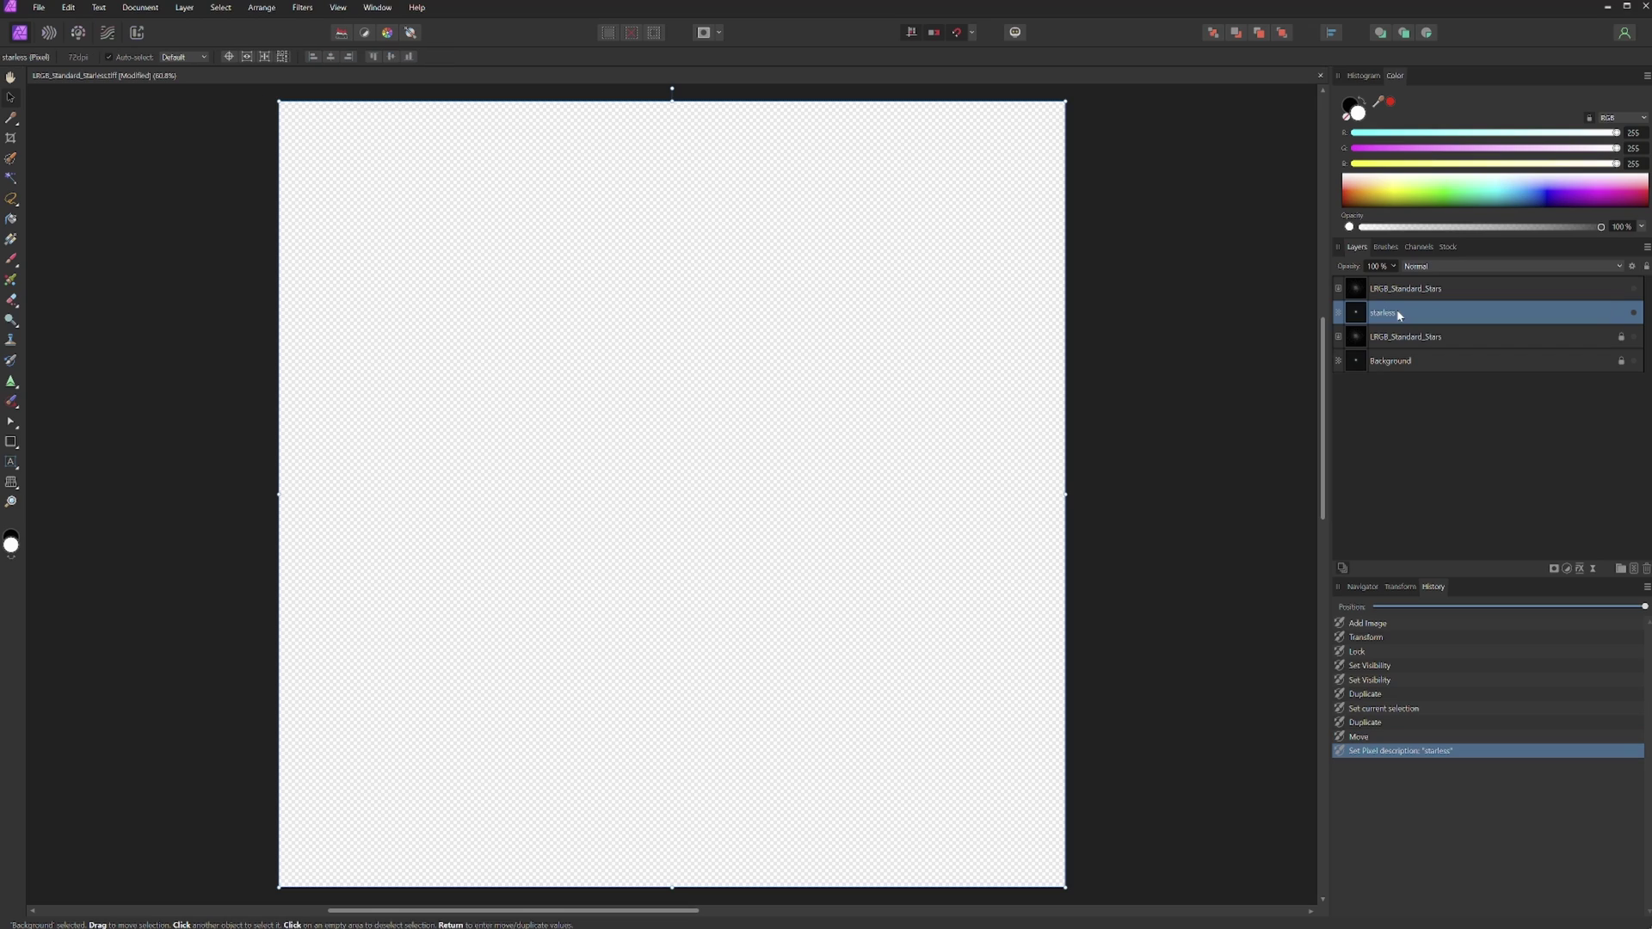
pyautogui.doubleClick(1391, 365)
pyautogui.write('s')
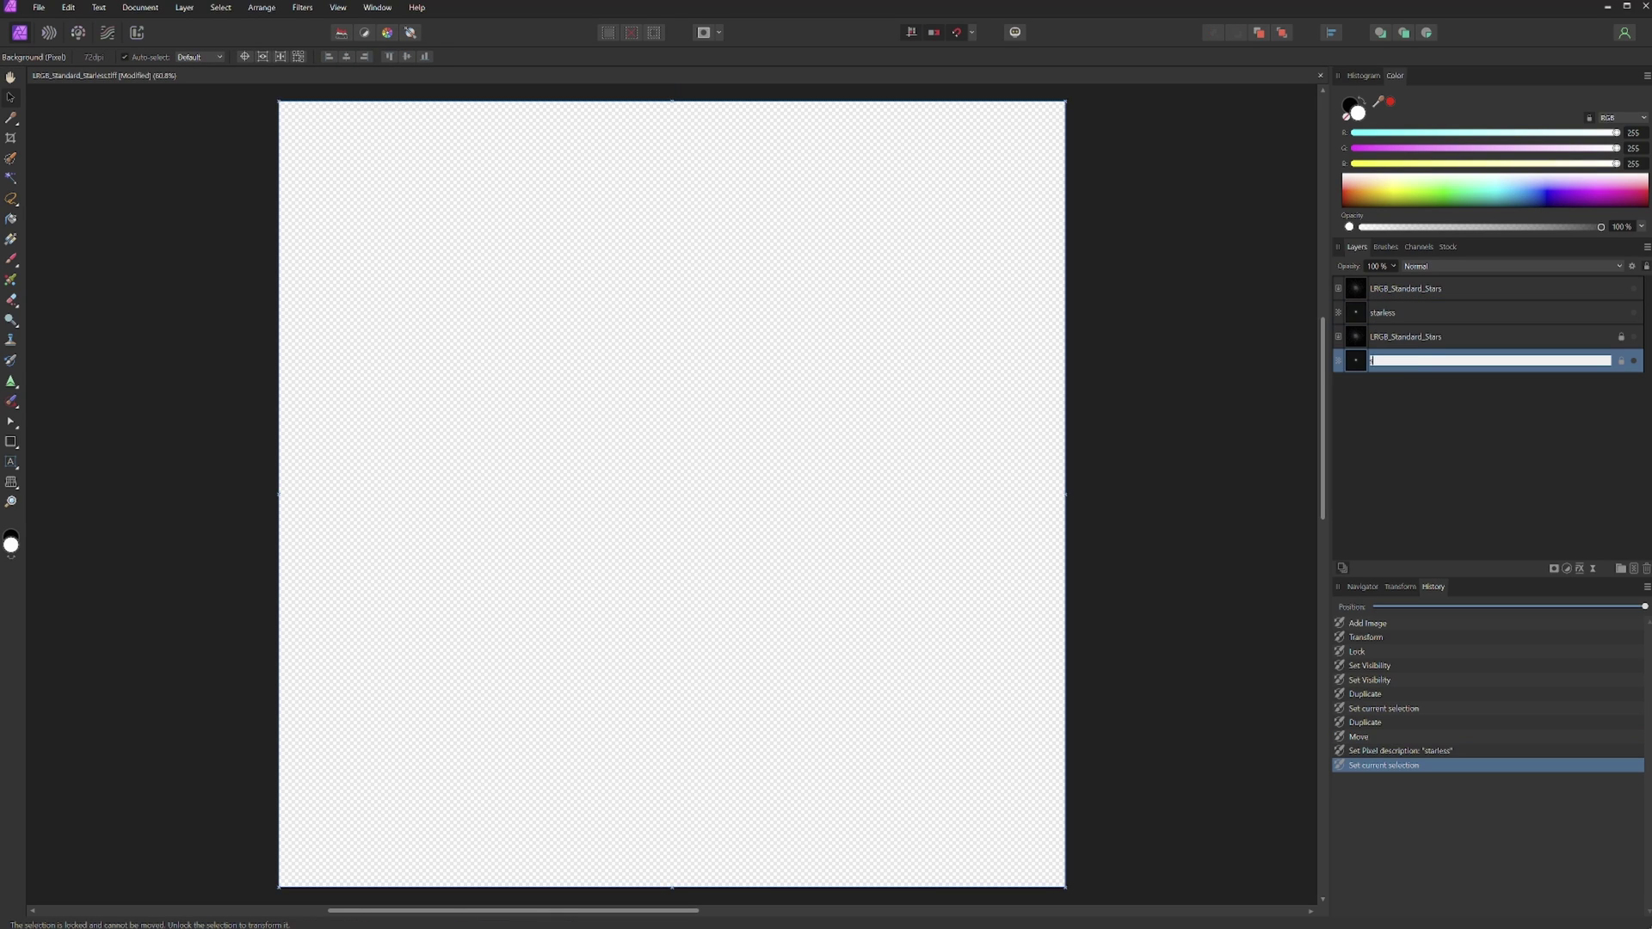
pyautogui.write('tarless')
pyautogui.press('Return')
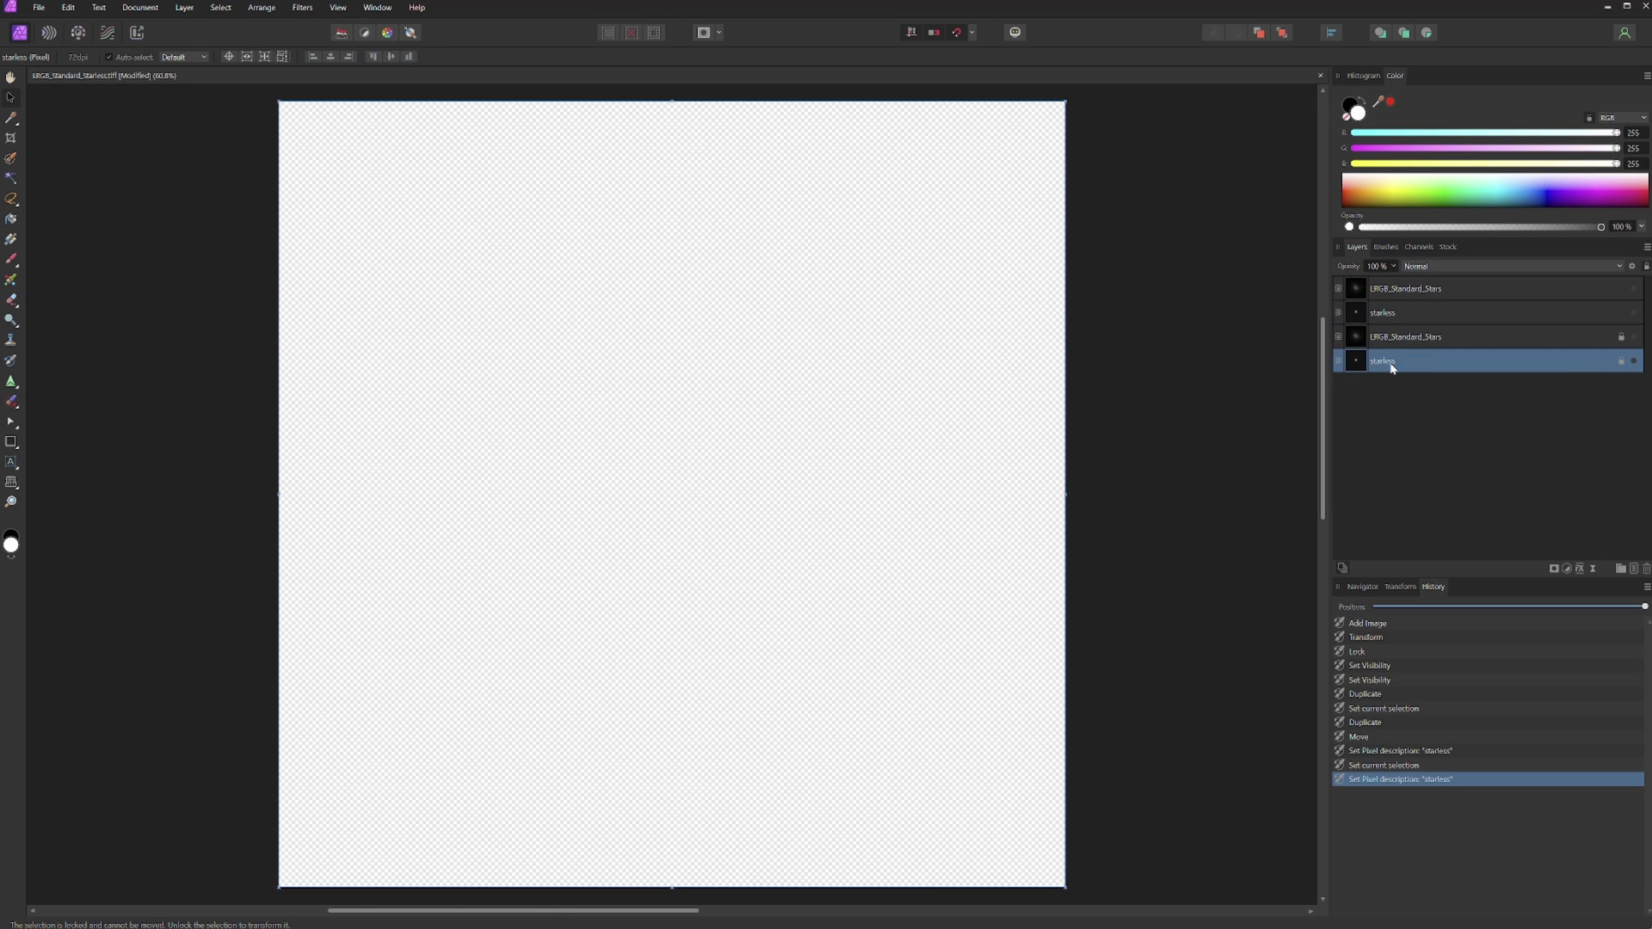
# - Show the upper starless and top stars layers, and set the stars layer to Screen blending
pyautogui.click(1633, 313)
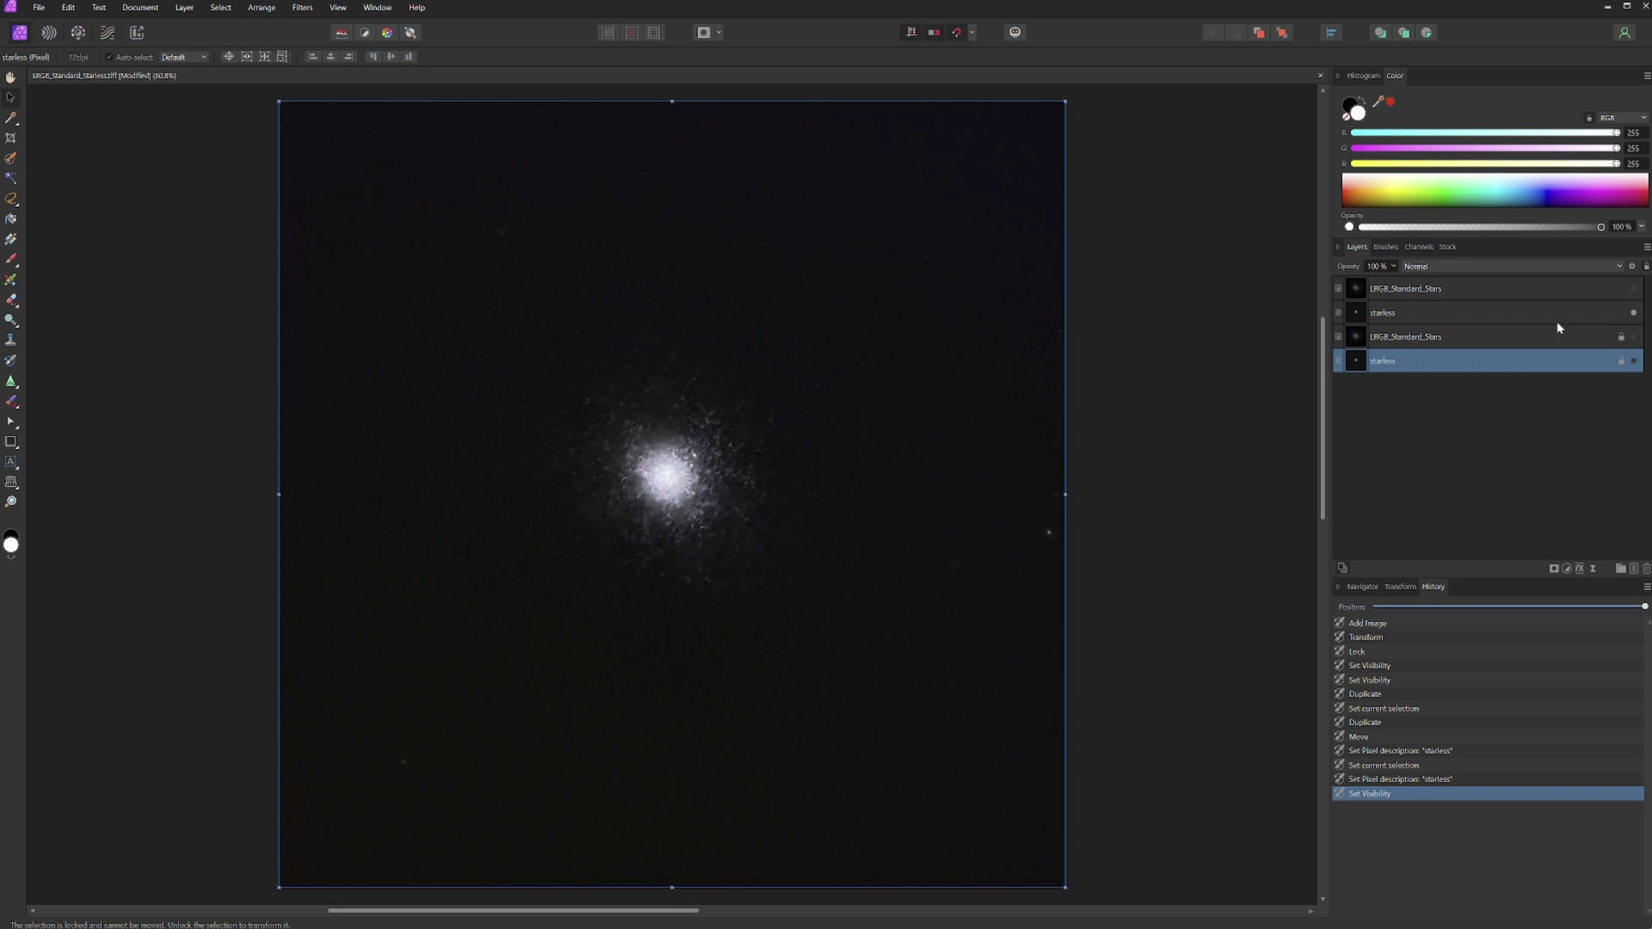
pyautogui.click(1635, 290)
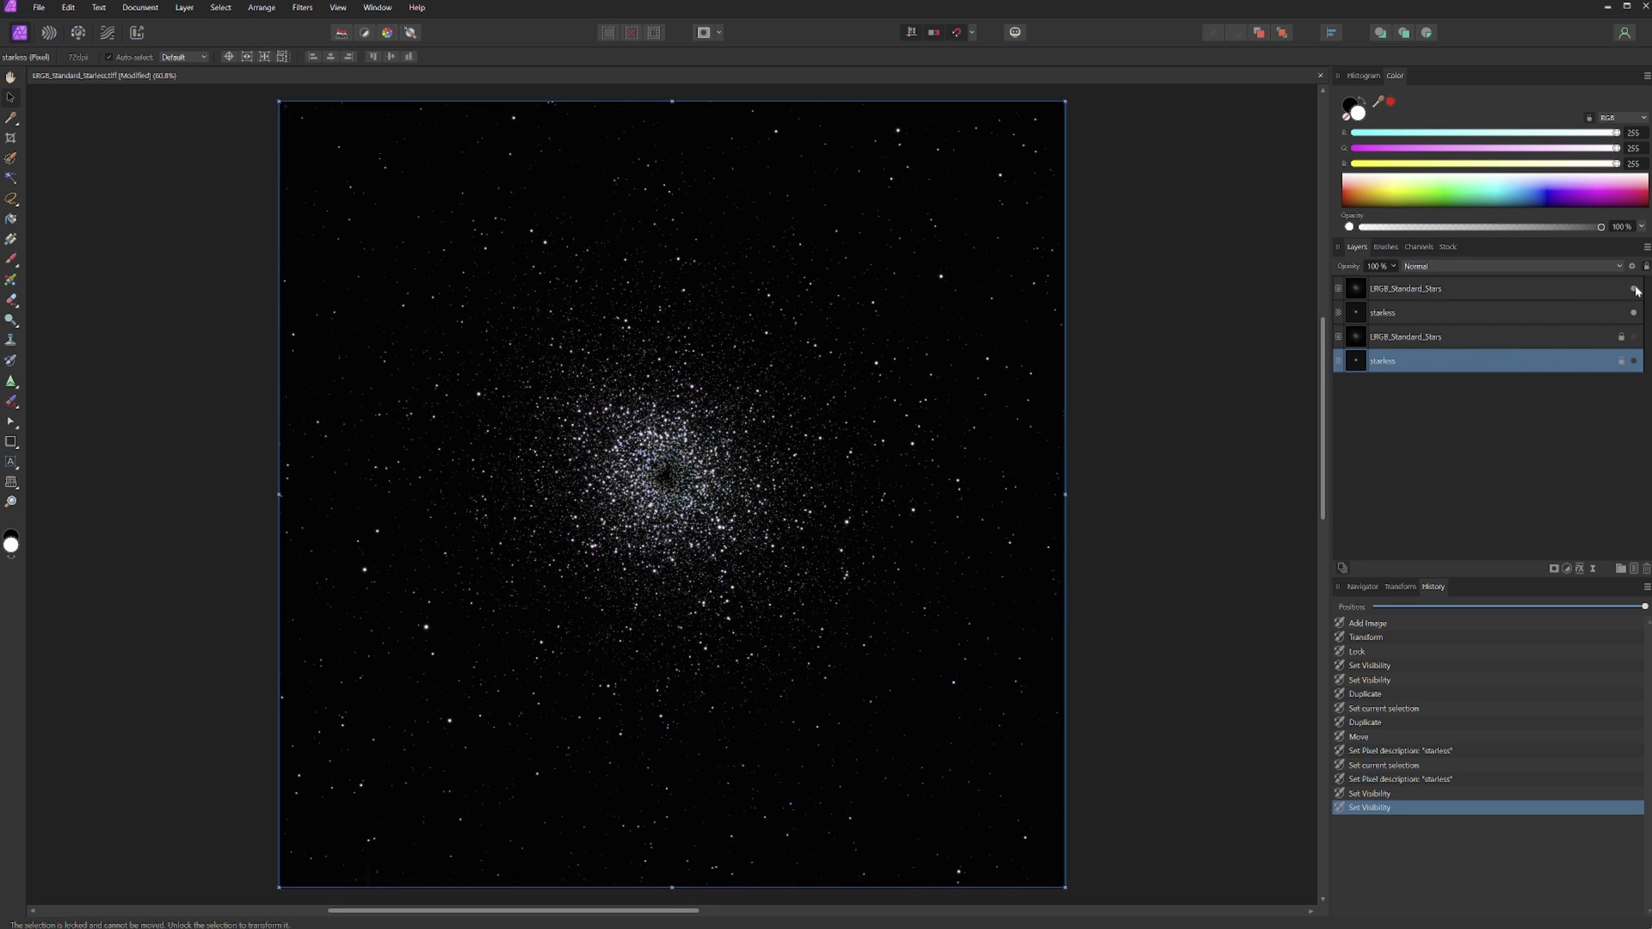
pyautogui.click(1524, 287)
pyautogui.click(1497, 266)
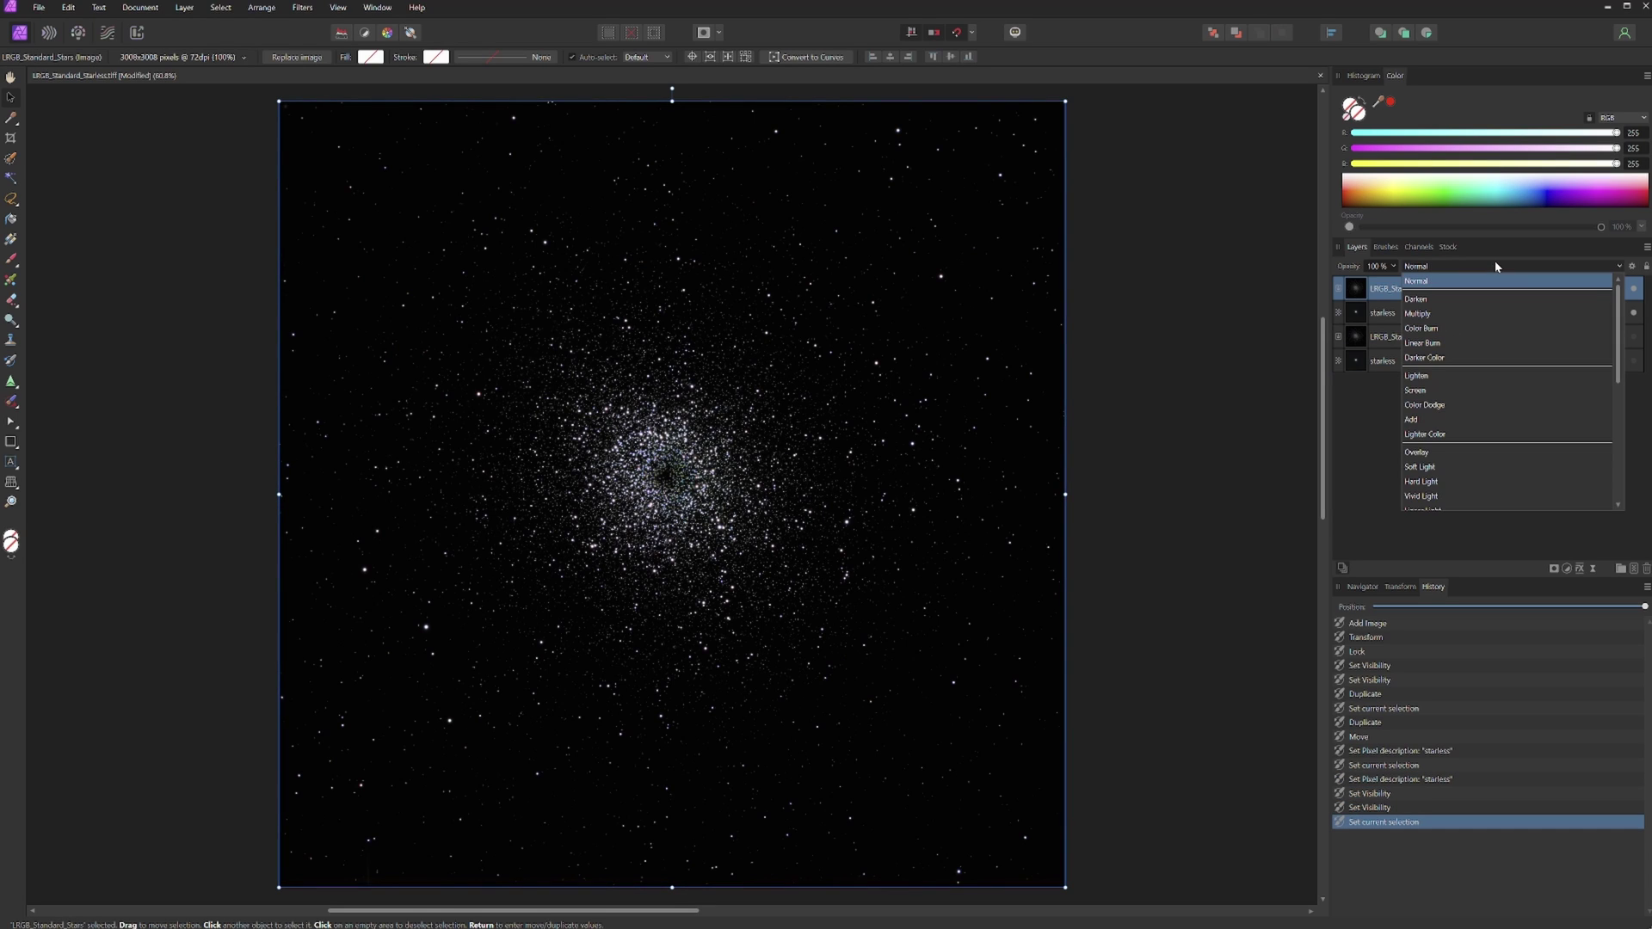
pyautogui.click(1440, 390)
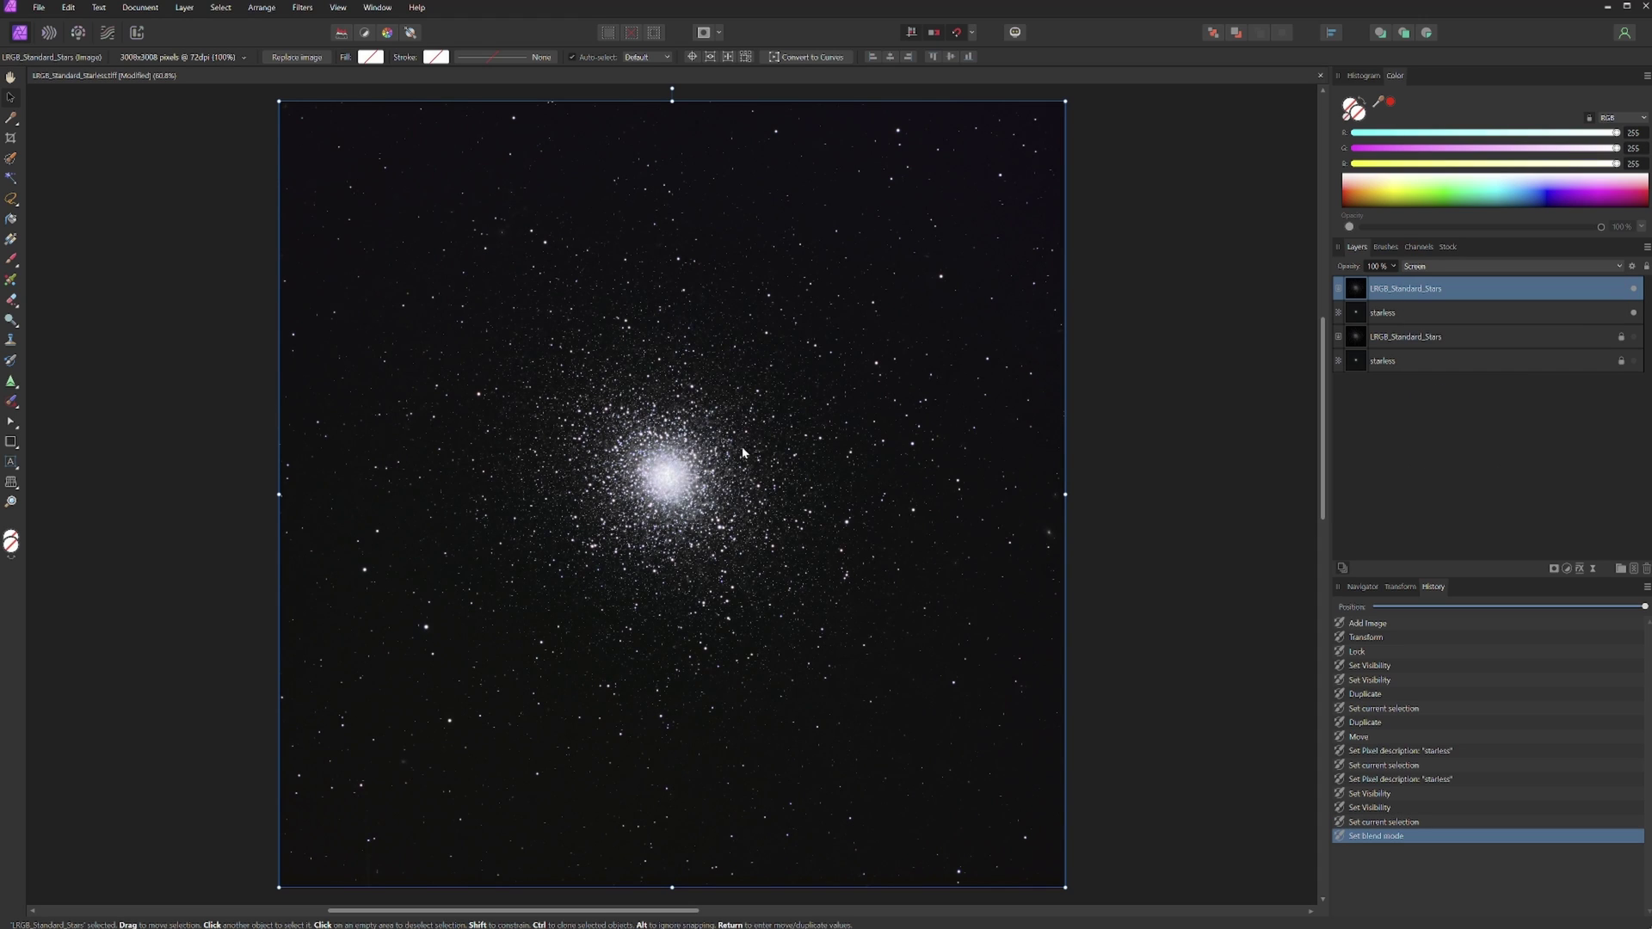
pyautogui.scroll(5, 655, 486)
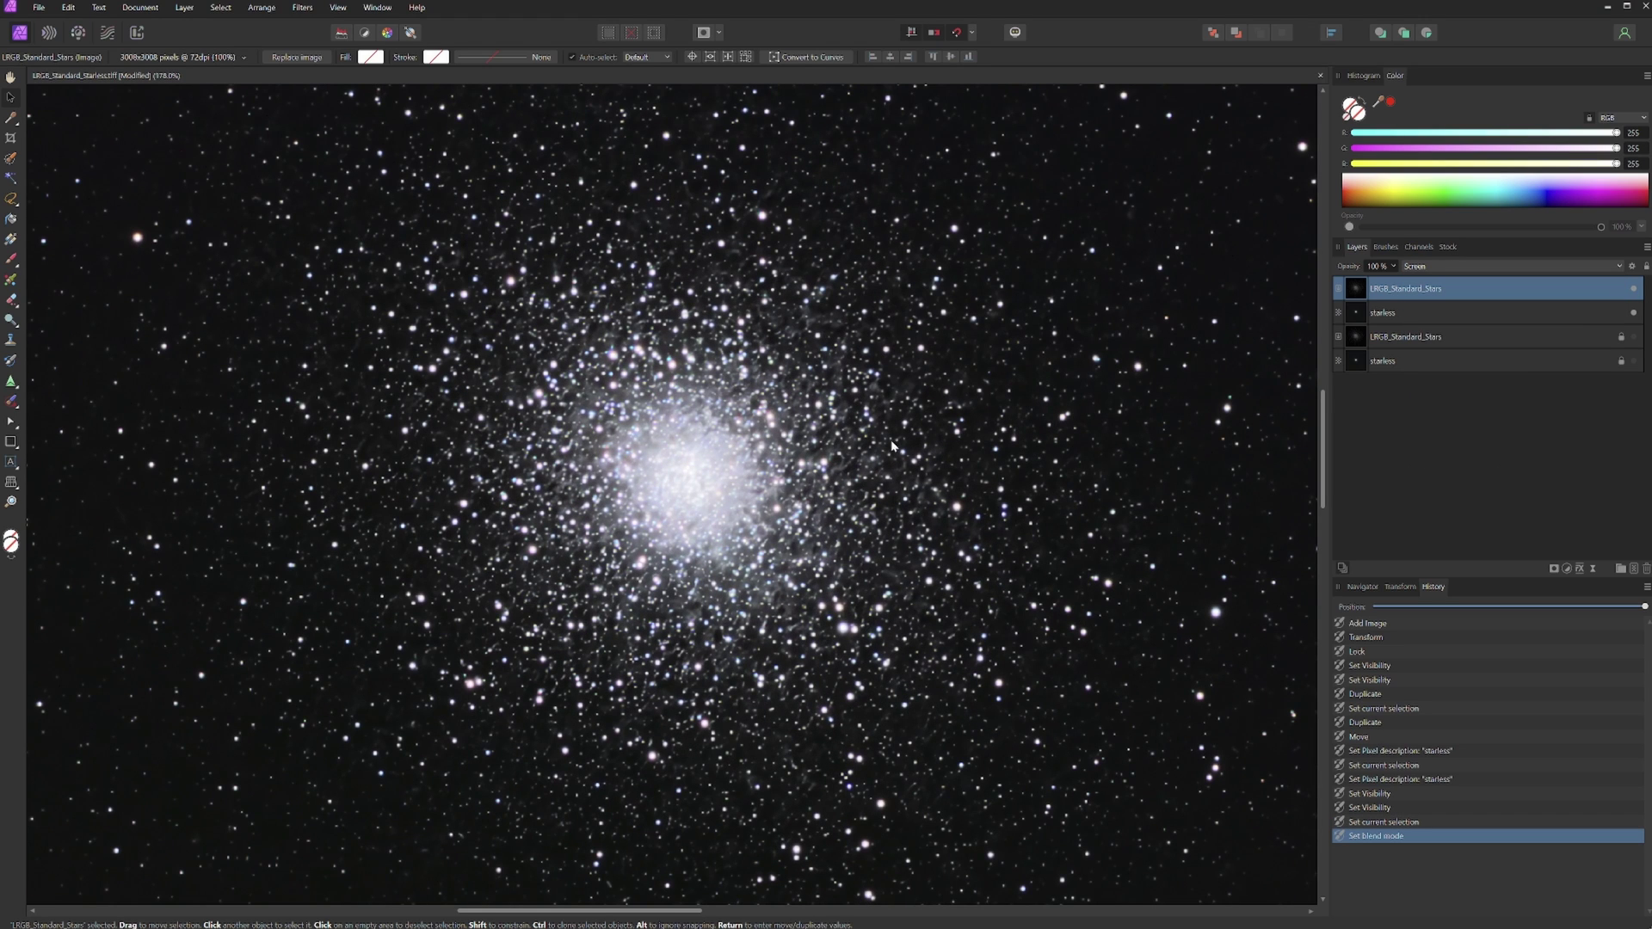
pyautogui.scroll(-1, 891, 446)
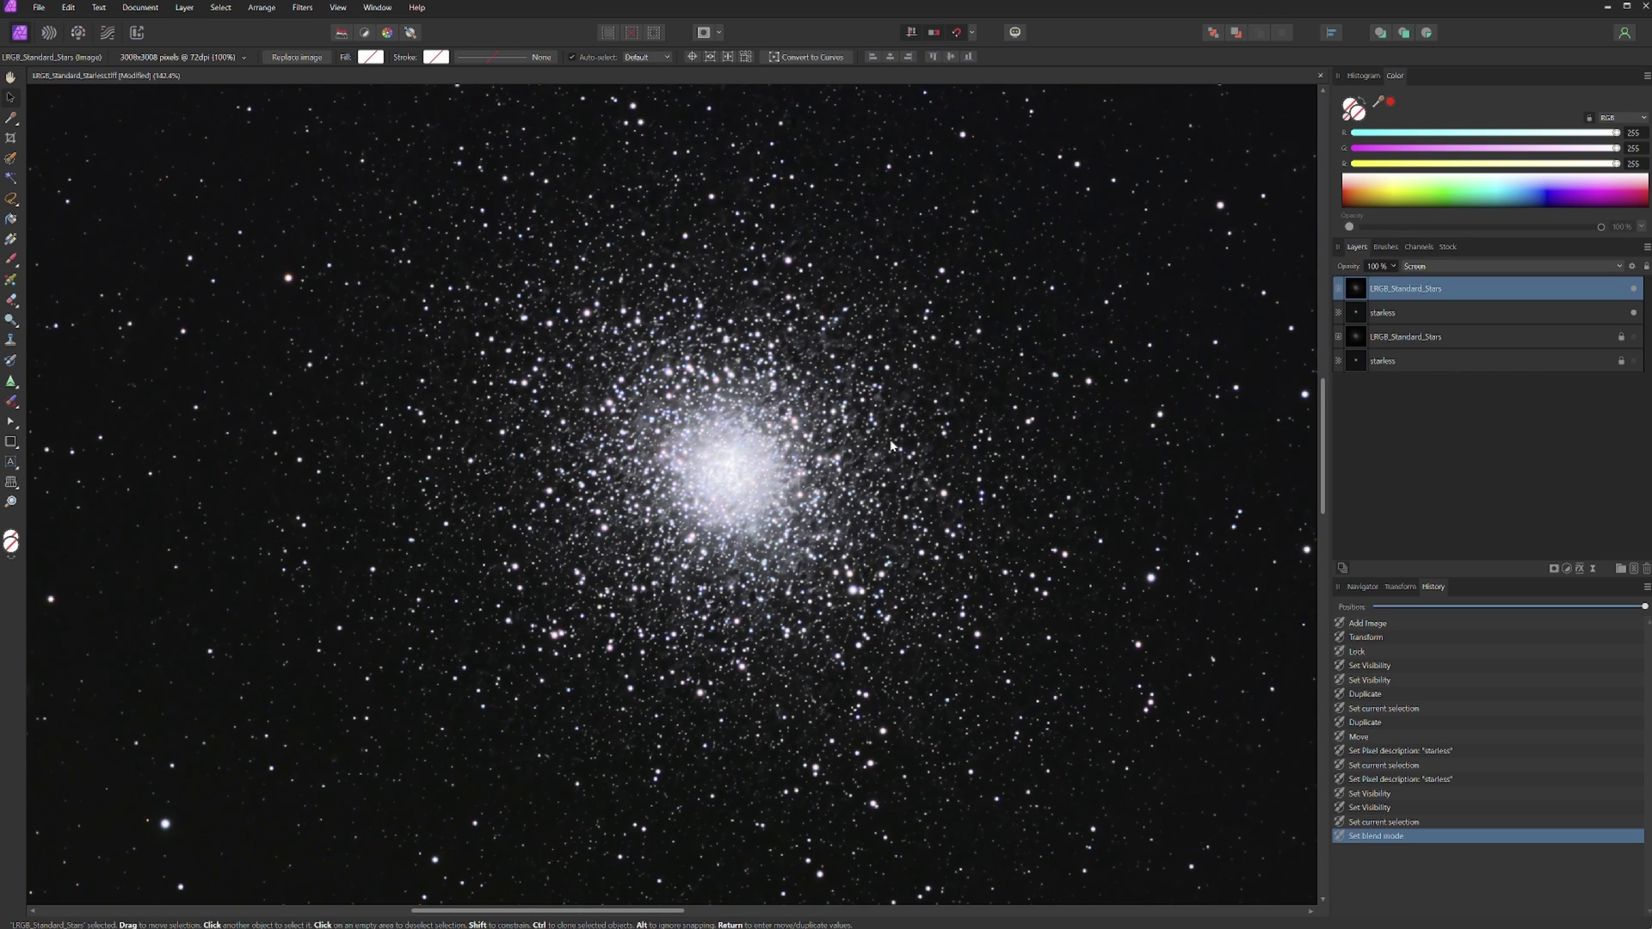
pyautogui.scroll(2, 755, 463)
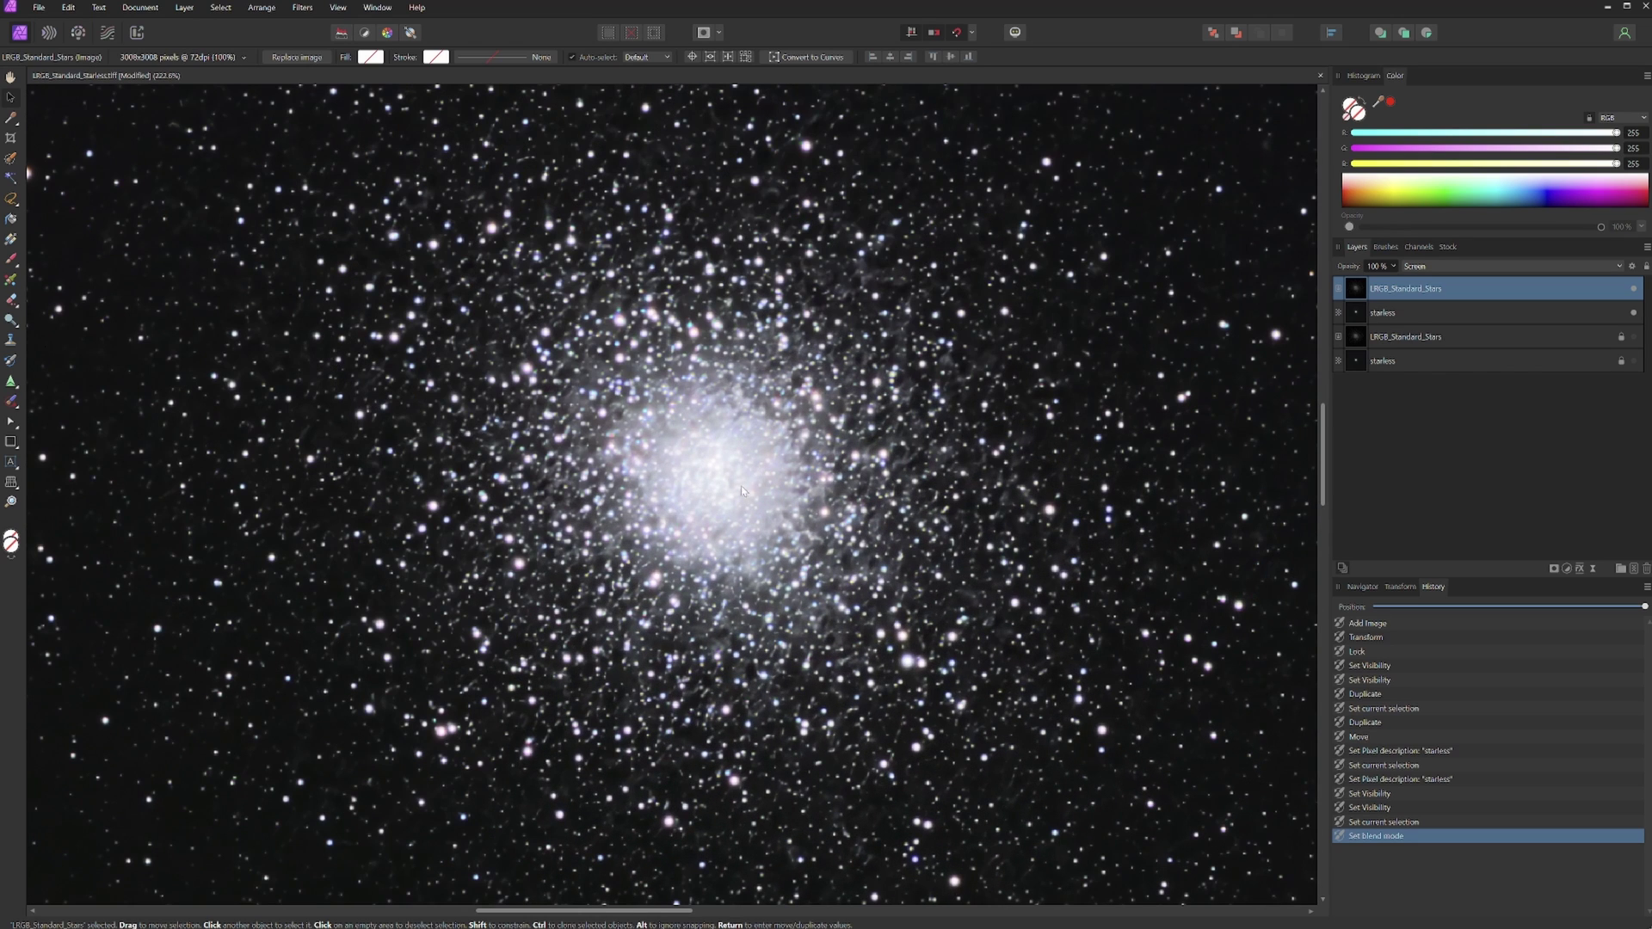
# - Toggle the top stars layer on and off to compare, then select the starless layer
pyautogui.click(1633, 289)
pyautogui.click(1632, 289)
pyautogui.click(1632, 289)
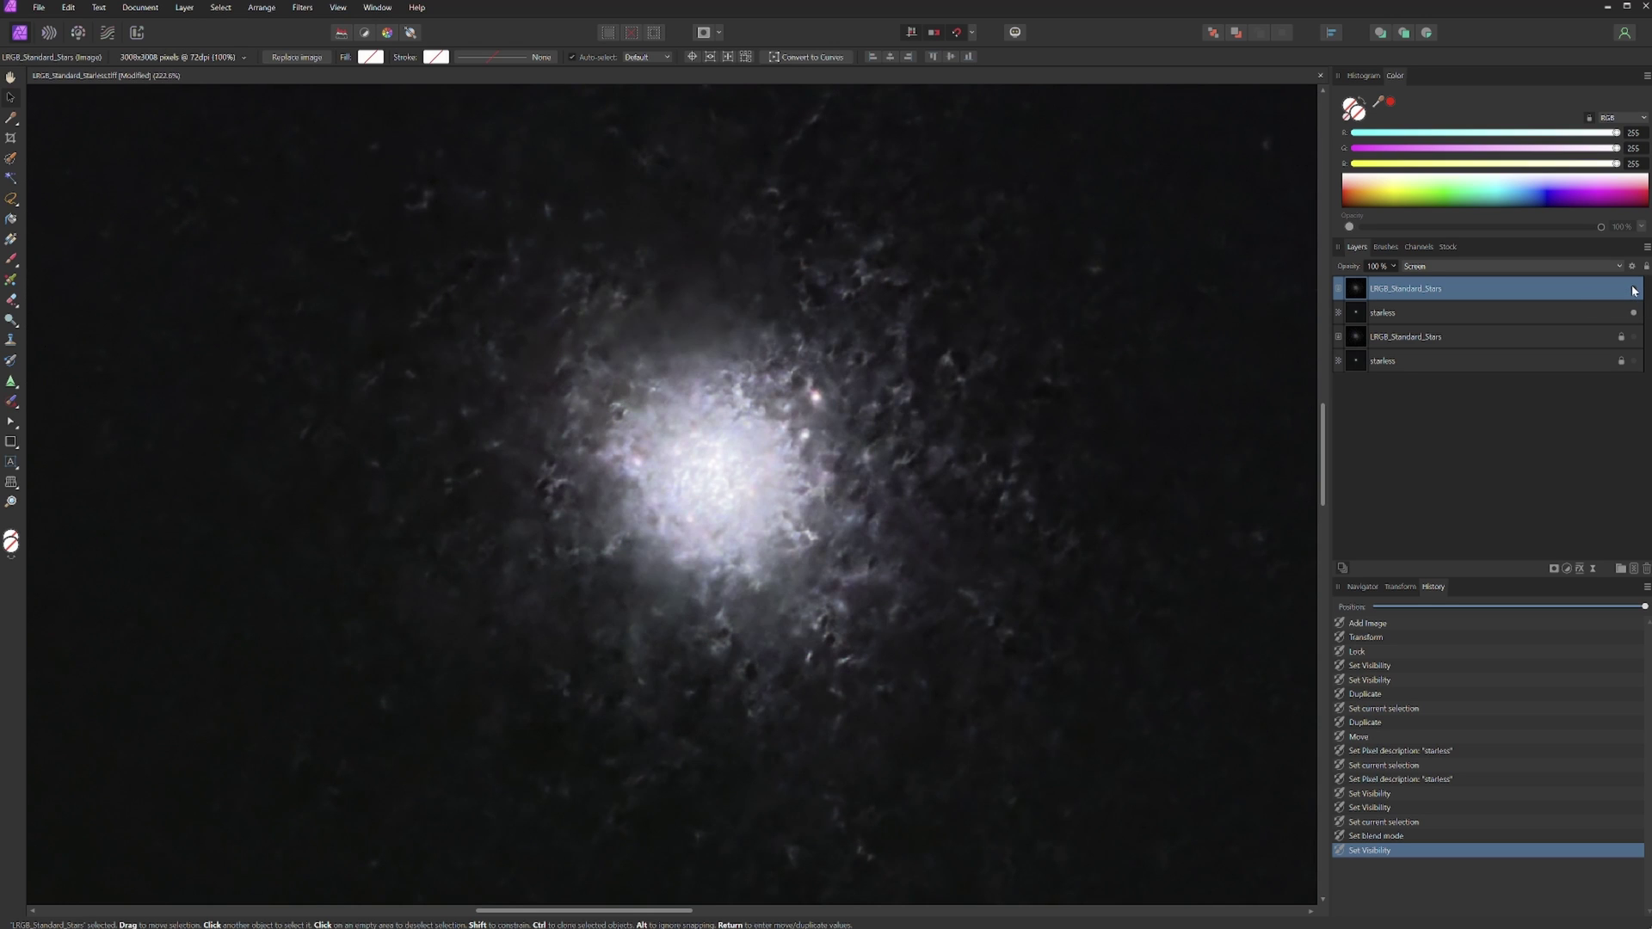
pyautogui.click(1632, 289)
pyautogui.click(1632, 289)
pyautogui.click(1632, 289)
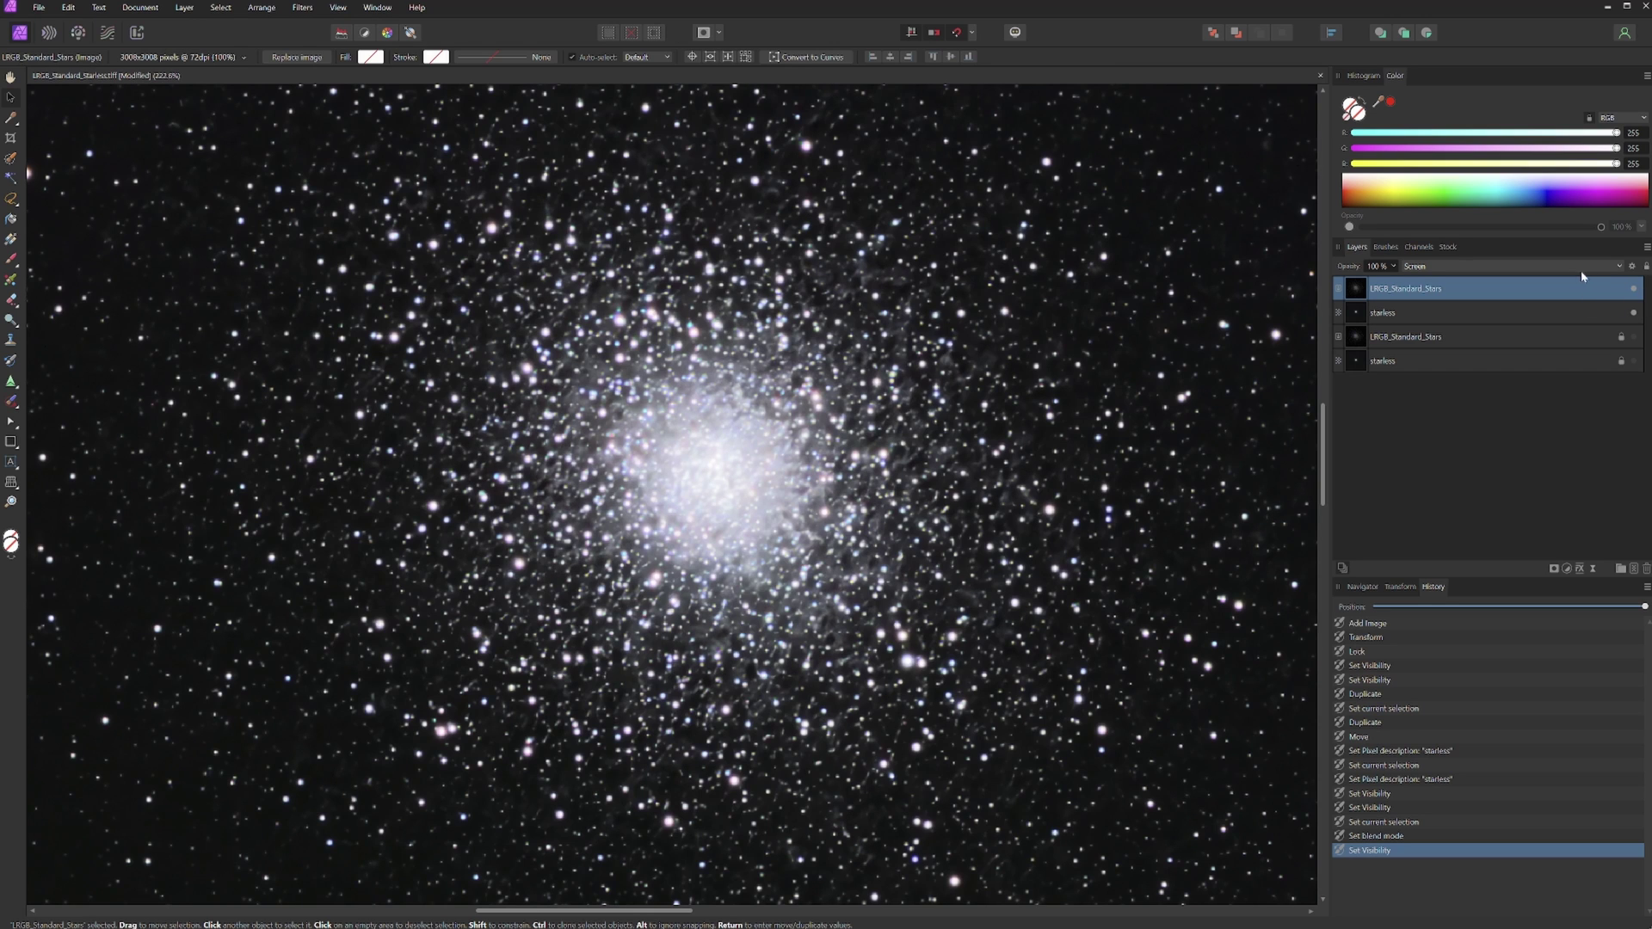
pyautogui.click(1512, 313)
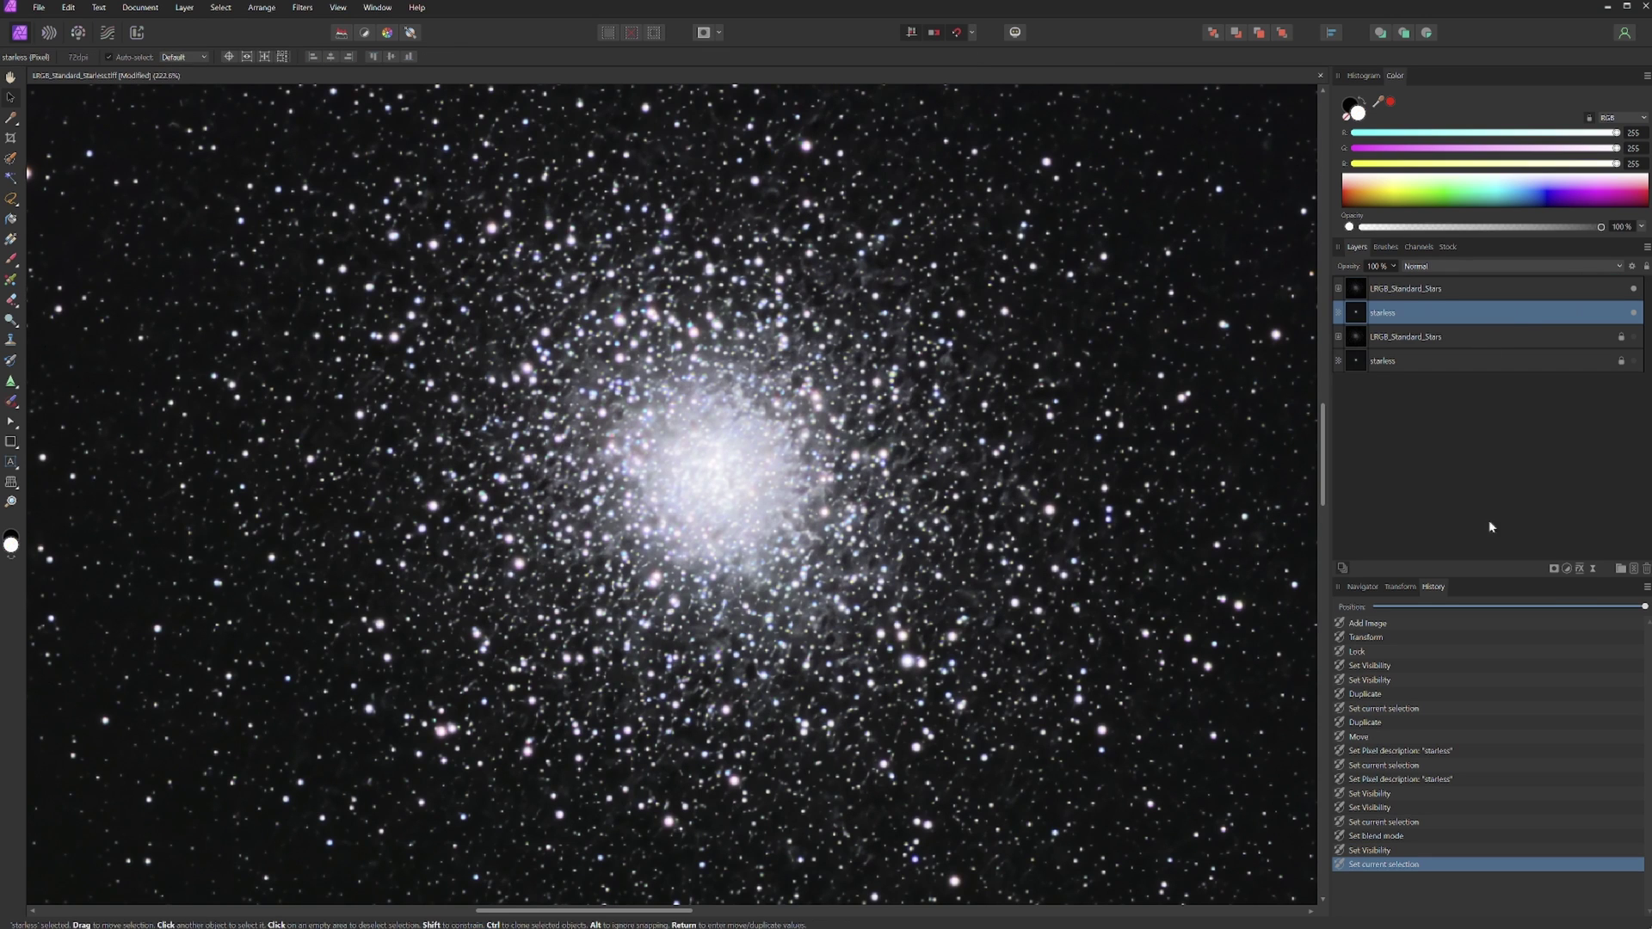
# - Add a live Gaussian Blur to the starless layer with a radius of about 10.4 px
pyautogui.click(1592, 569)
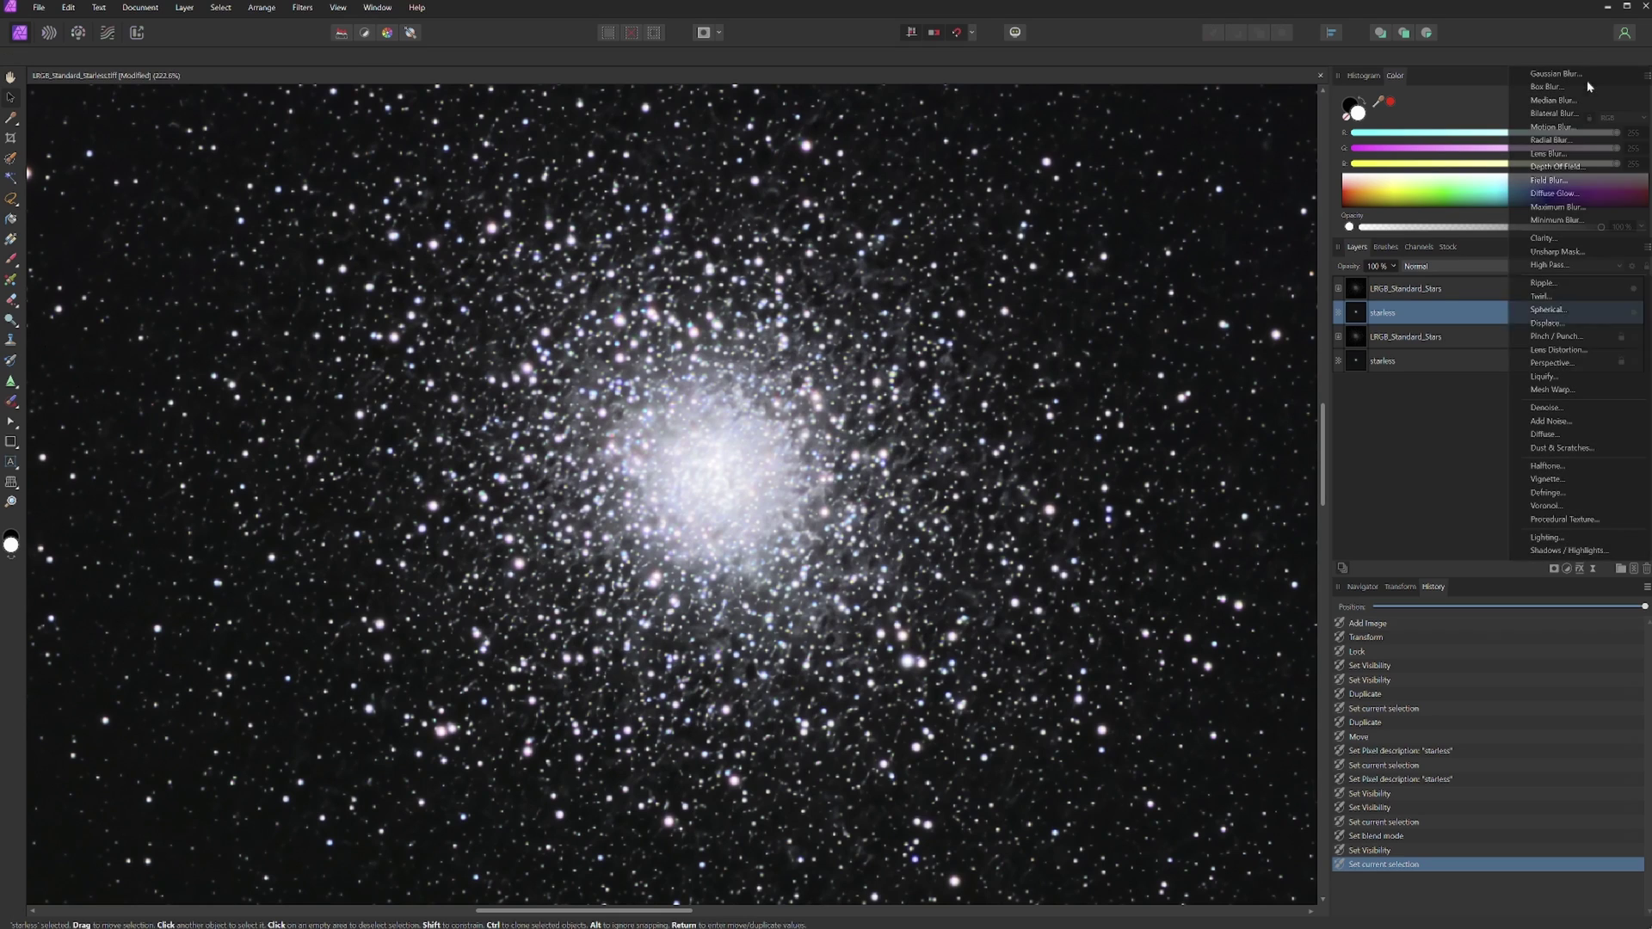
pyautogui.click(1557, 74)
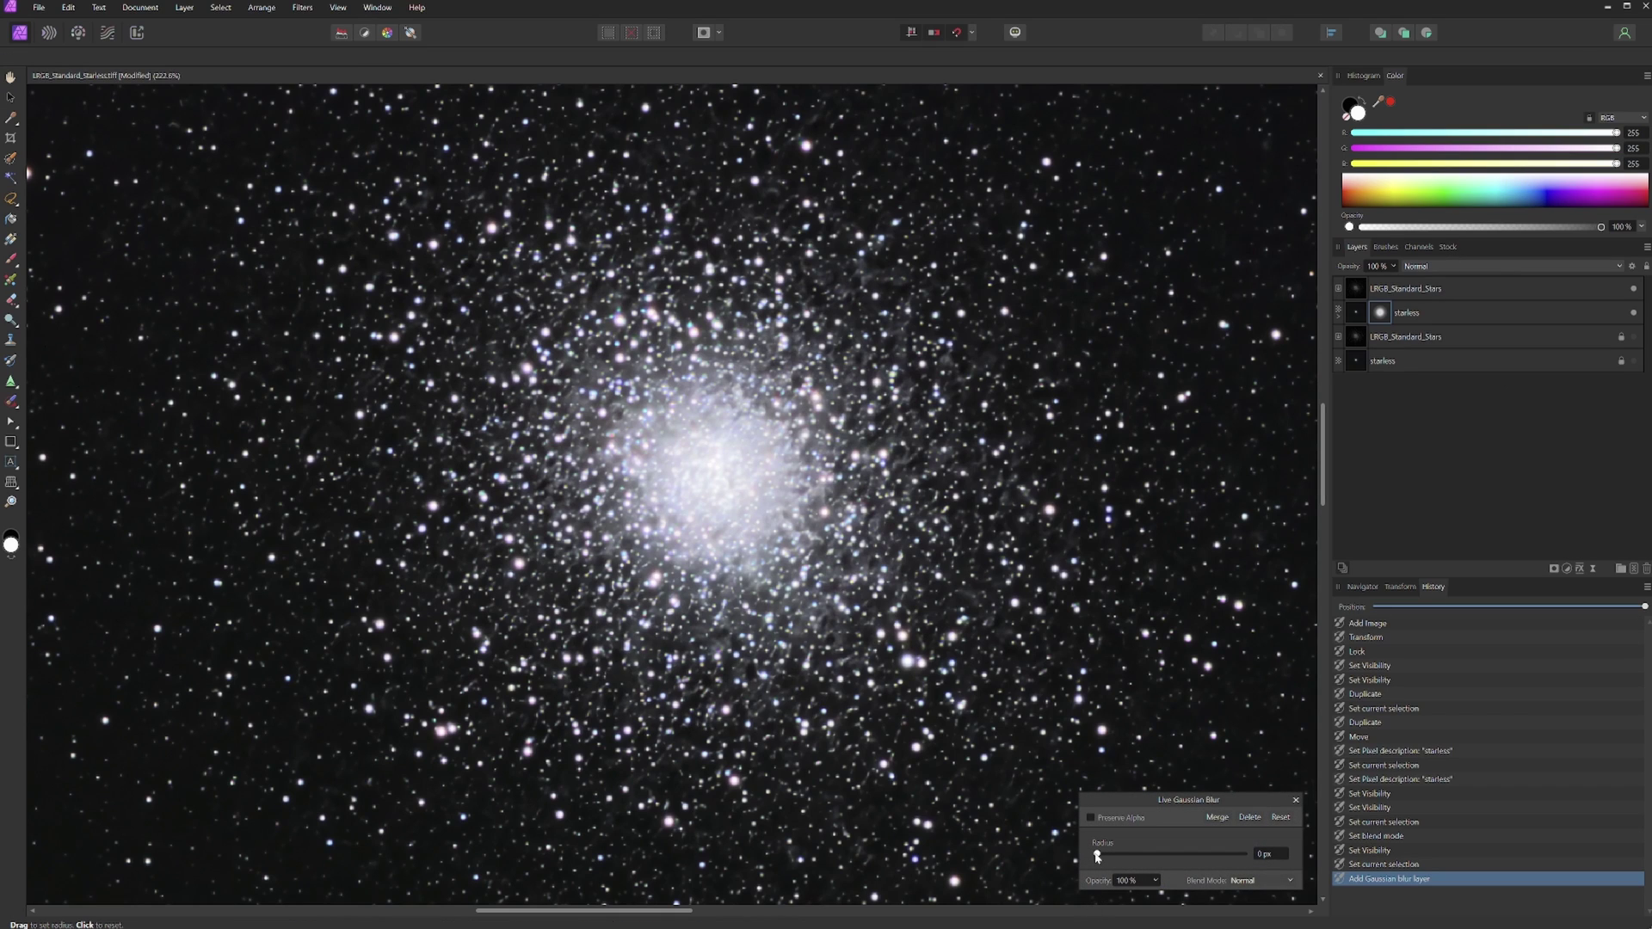
pyautogui.click(1338, 319)
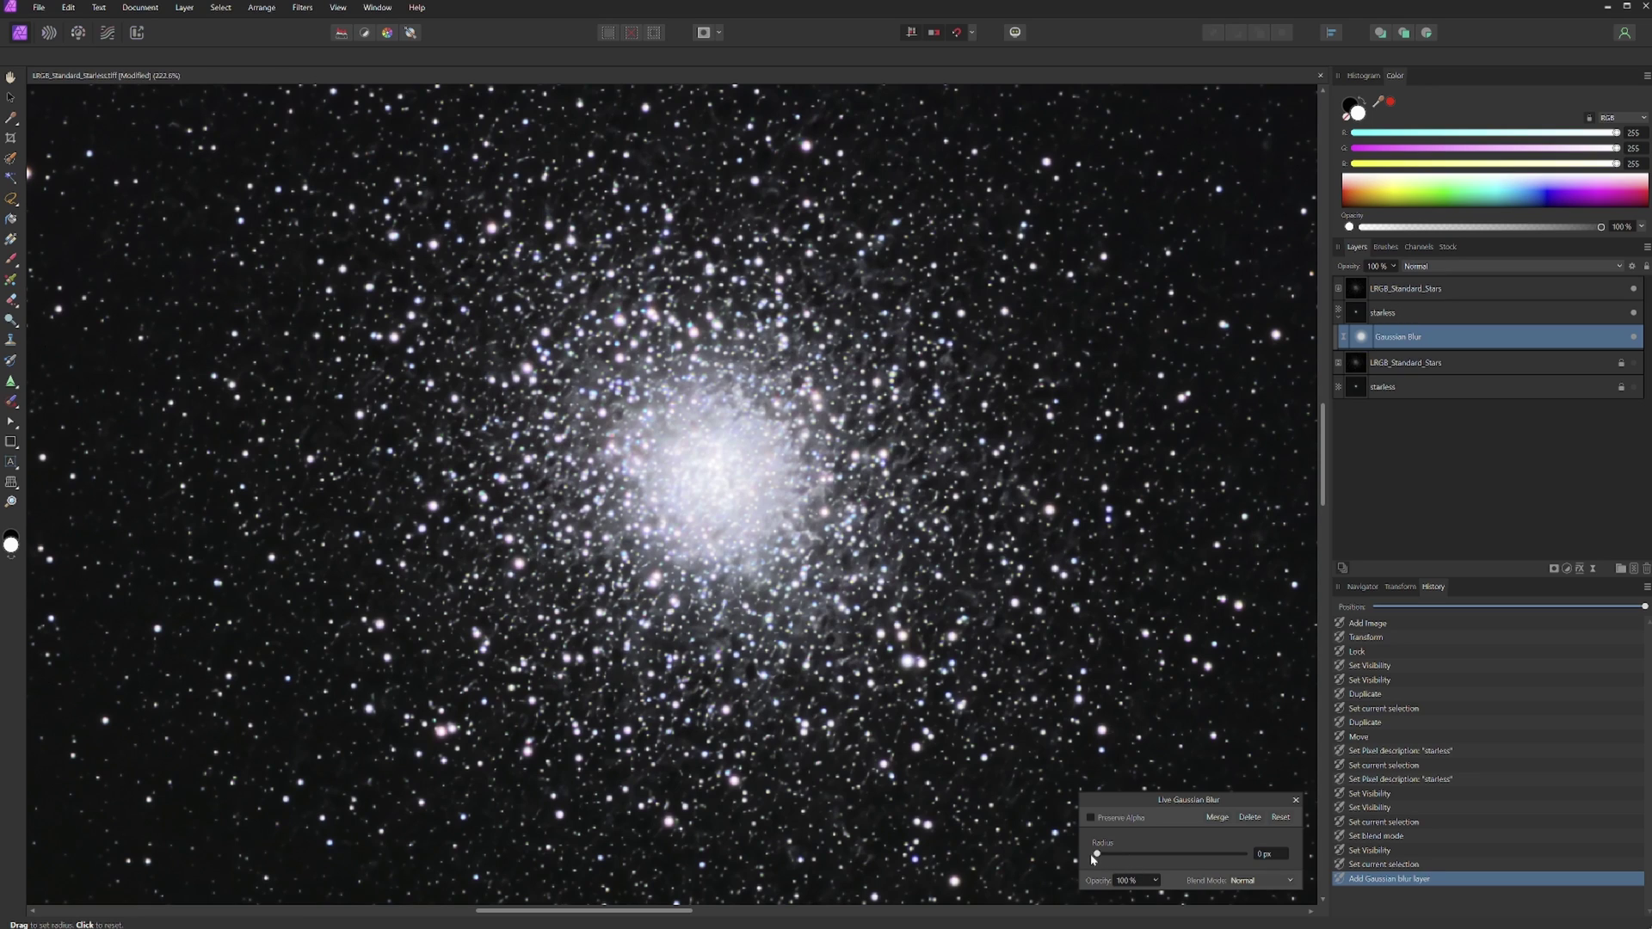
pyautogui.moveTo(1098, 855); pyautogui.dragTo(1161, 858)
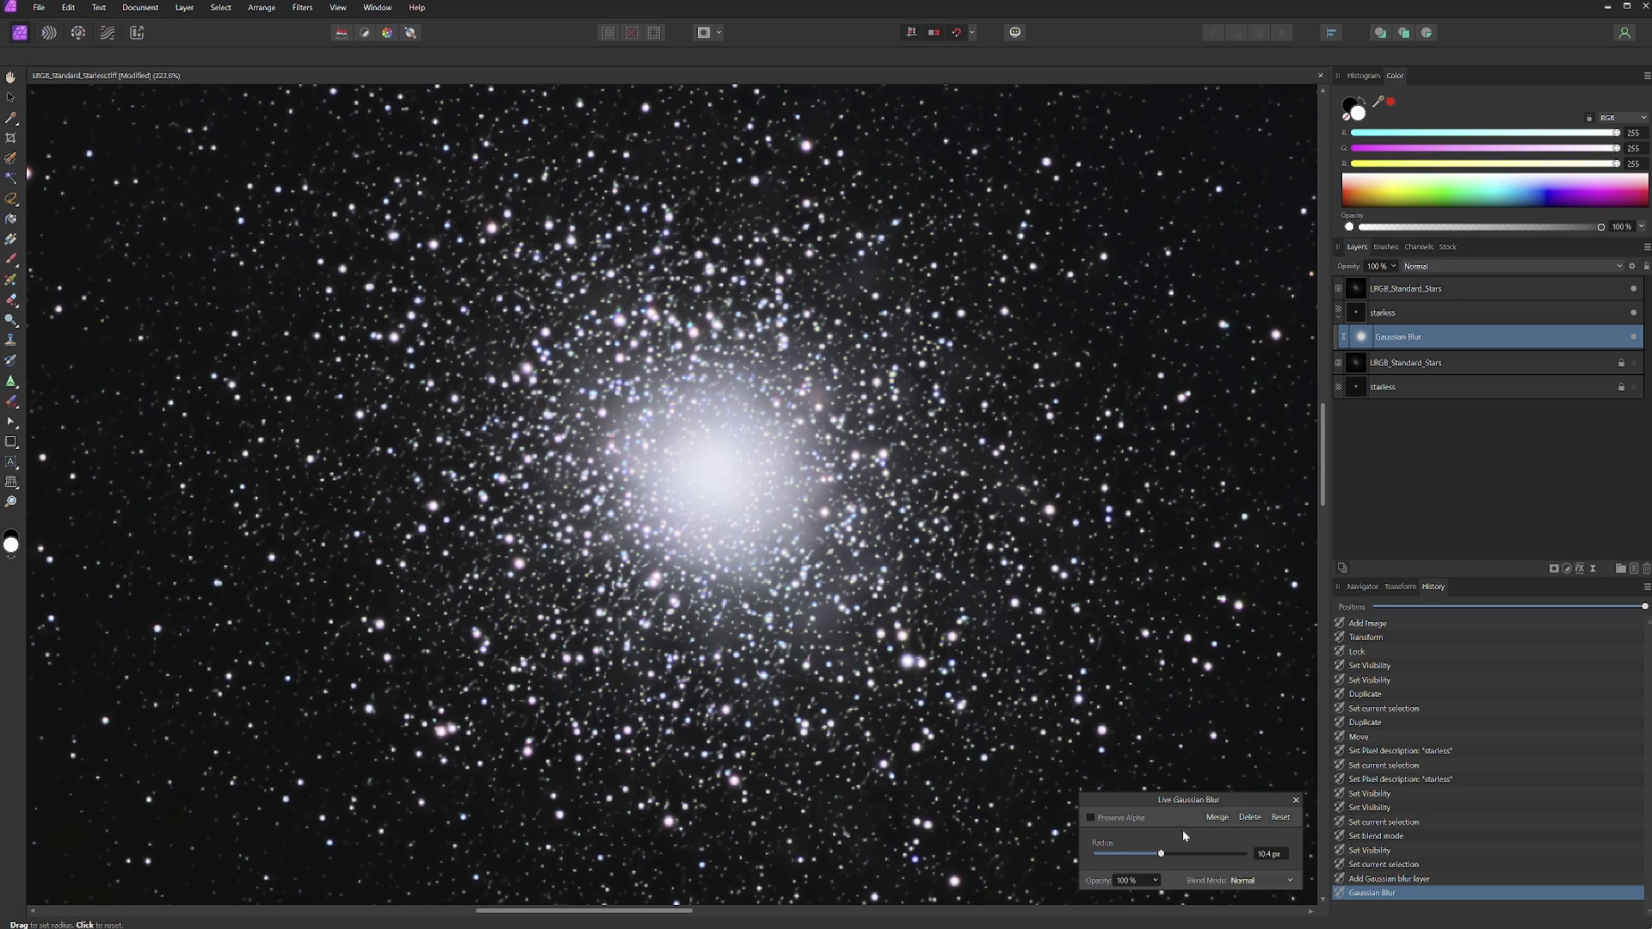
pyautogui.click(1295, 800)
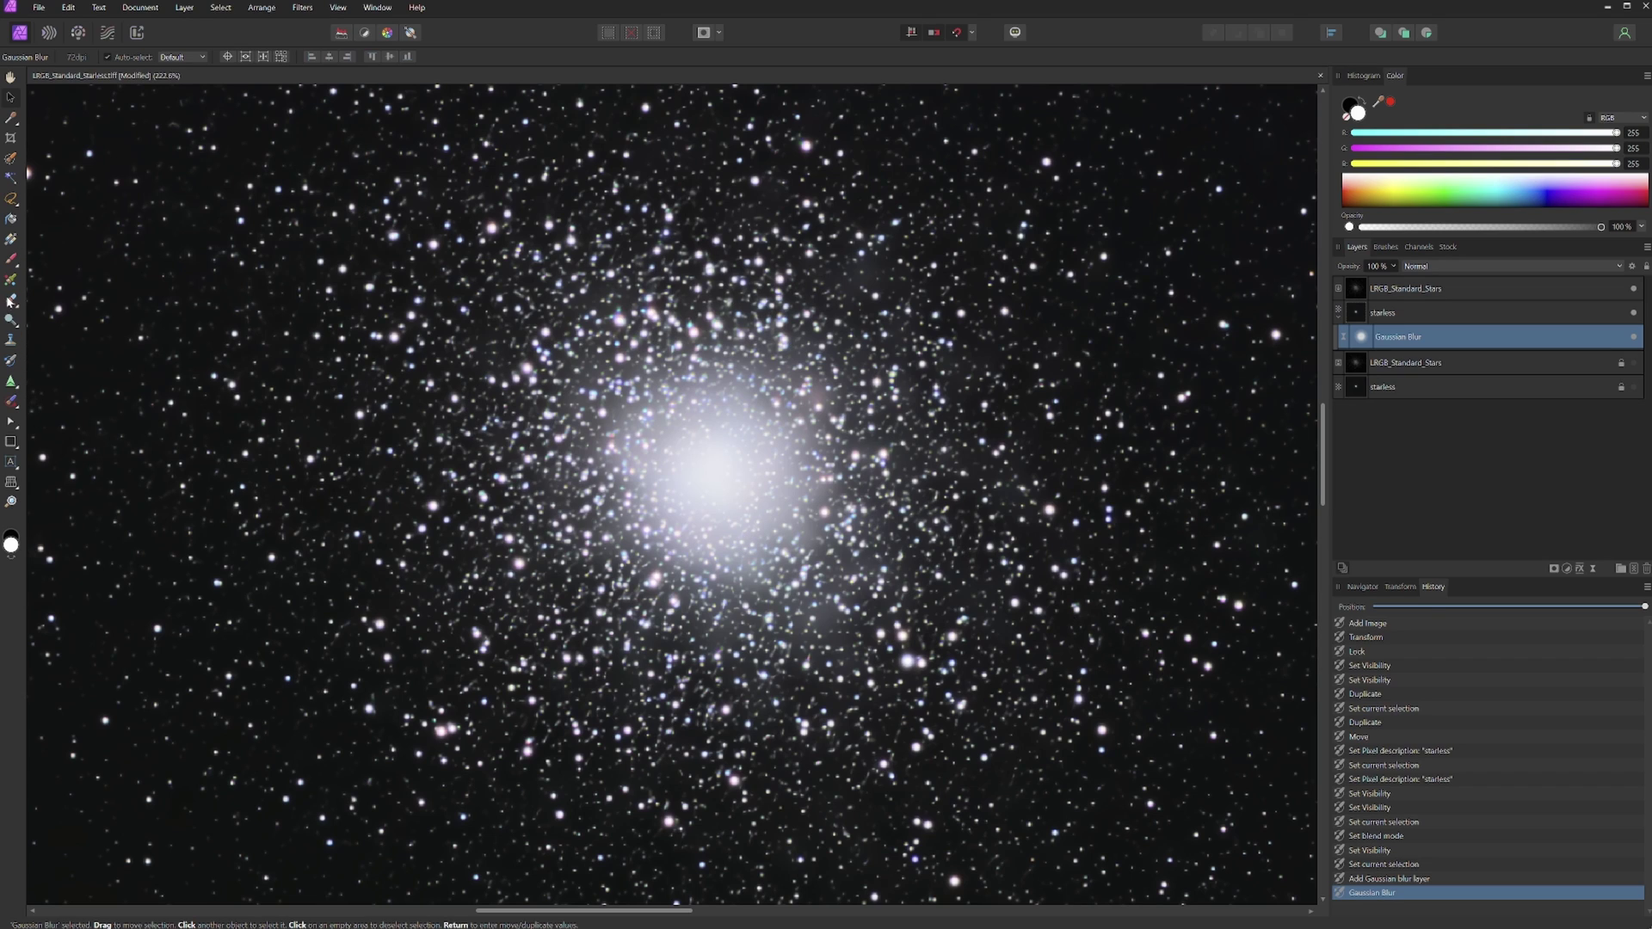
pyautogui.click(11, 259)
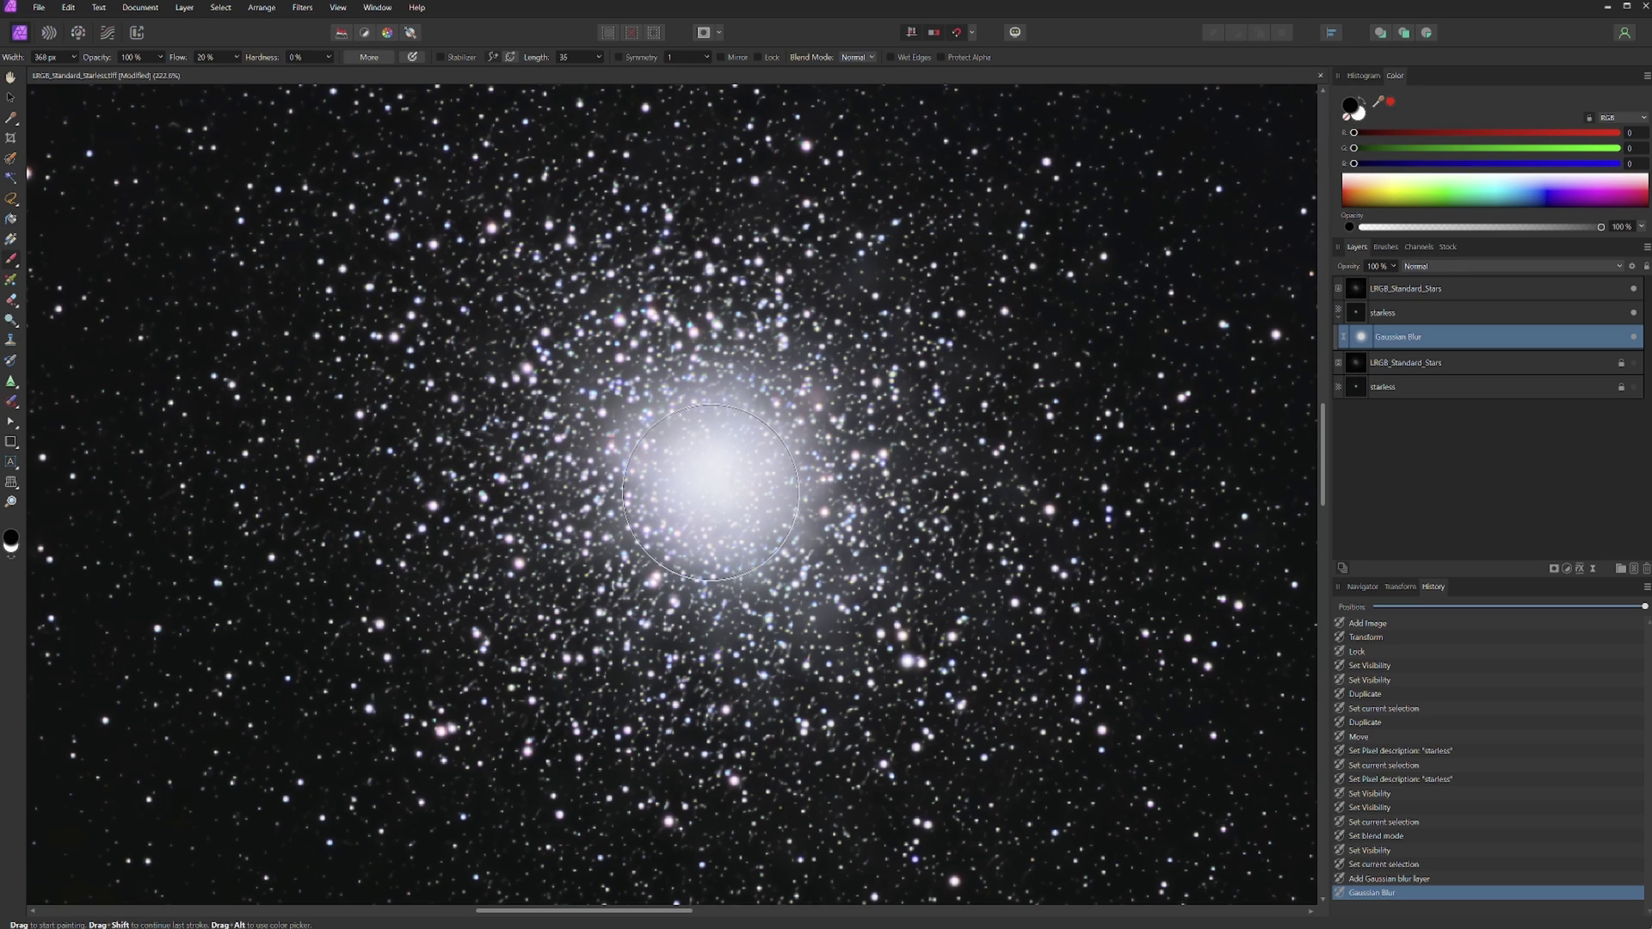
# - Paint the Gaussian Blur out over the cluster core with the black brush
pyautogui.moveTo(677, 473)
pyautogui.mouseDown()
pyautogui.moveTo(740, 460)
pyautogui.moveTo(860, 477)
pyautogui.moveTo(715, 467)
pyautogui.mouseUp()
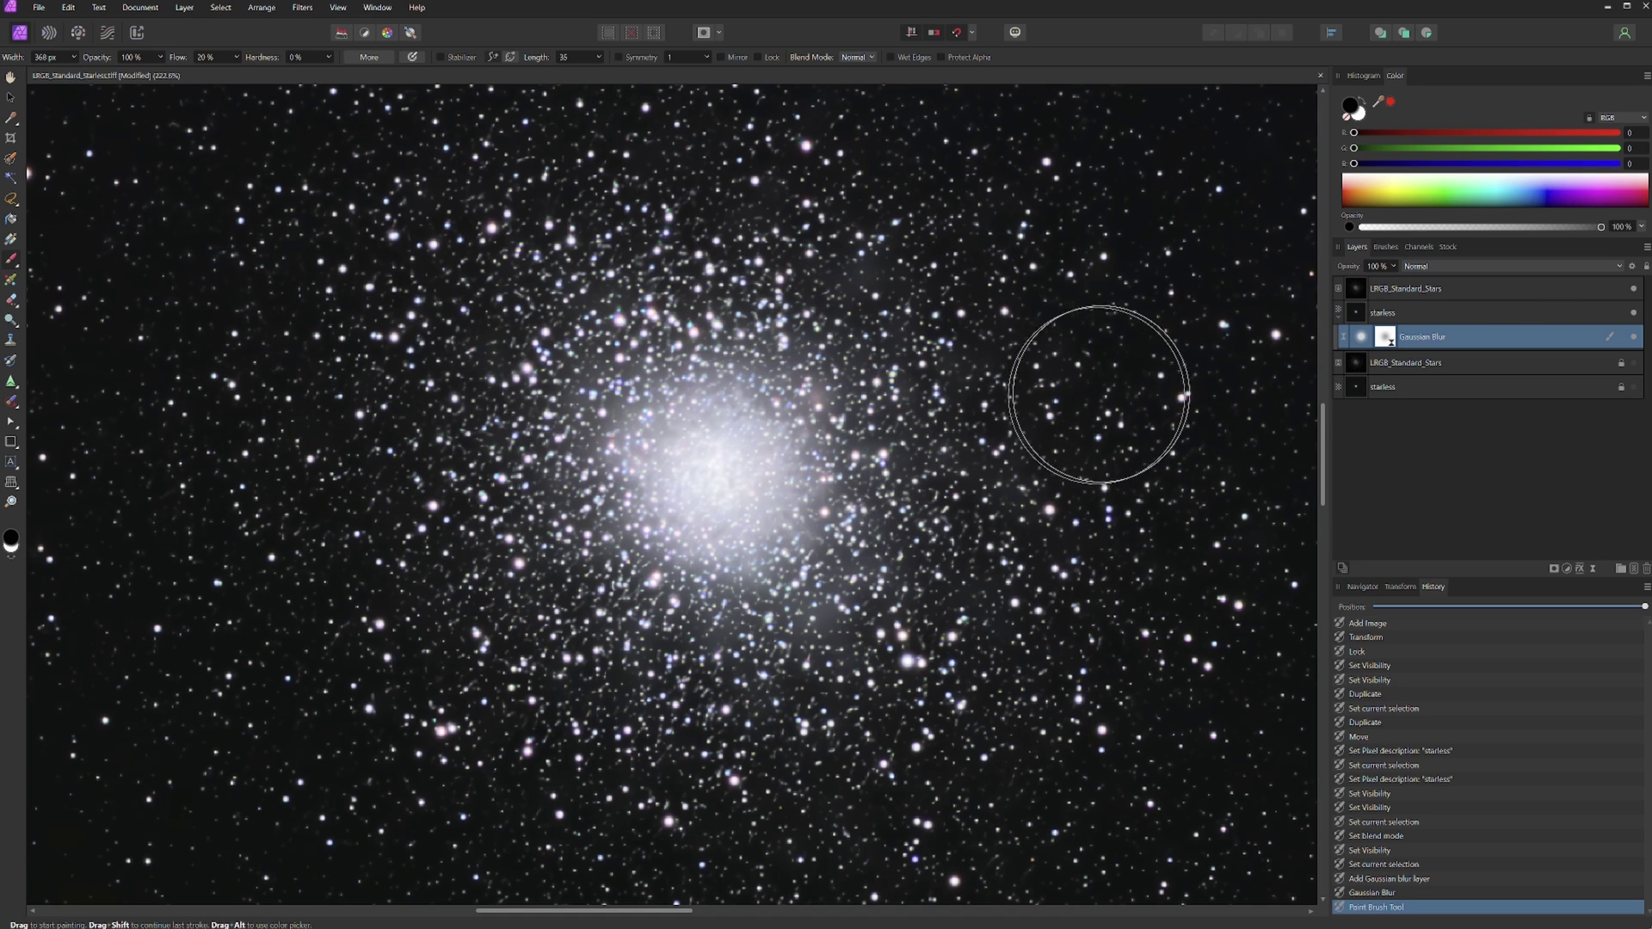
pyautogui.click(714, 508)
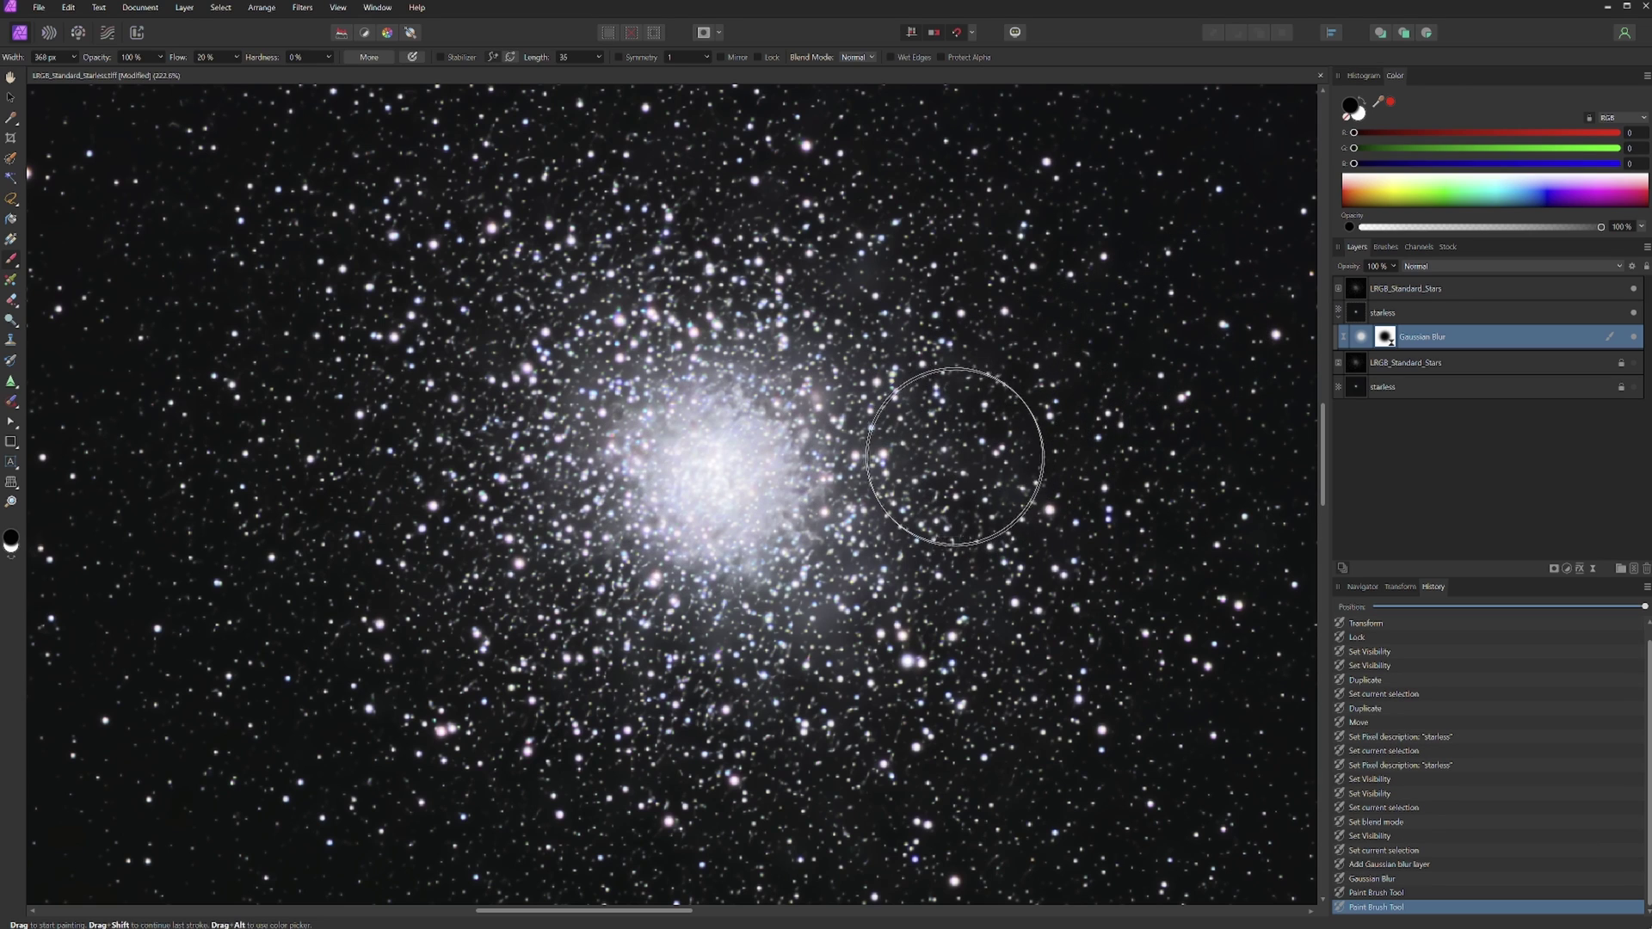
pyautogui.moveTo(795, 448); pyautogui.dragTo(707, 438)
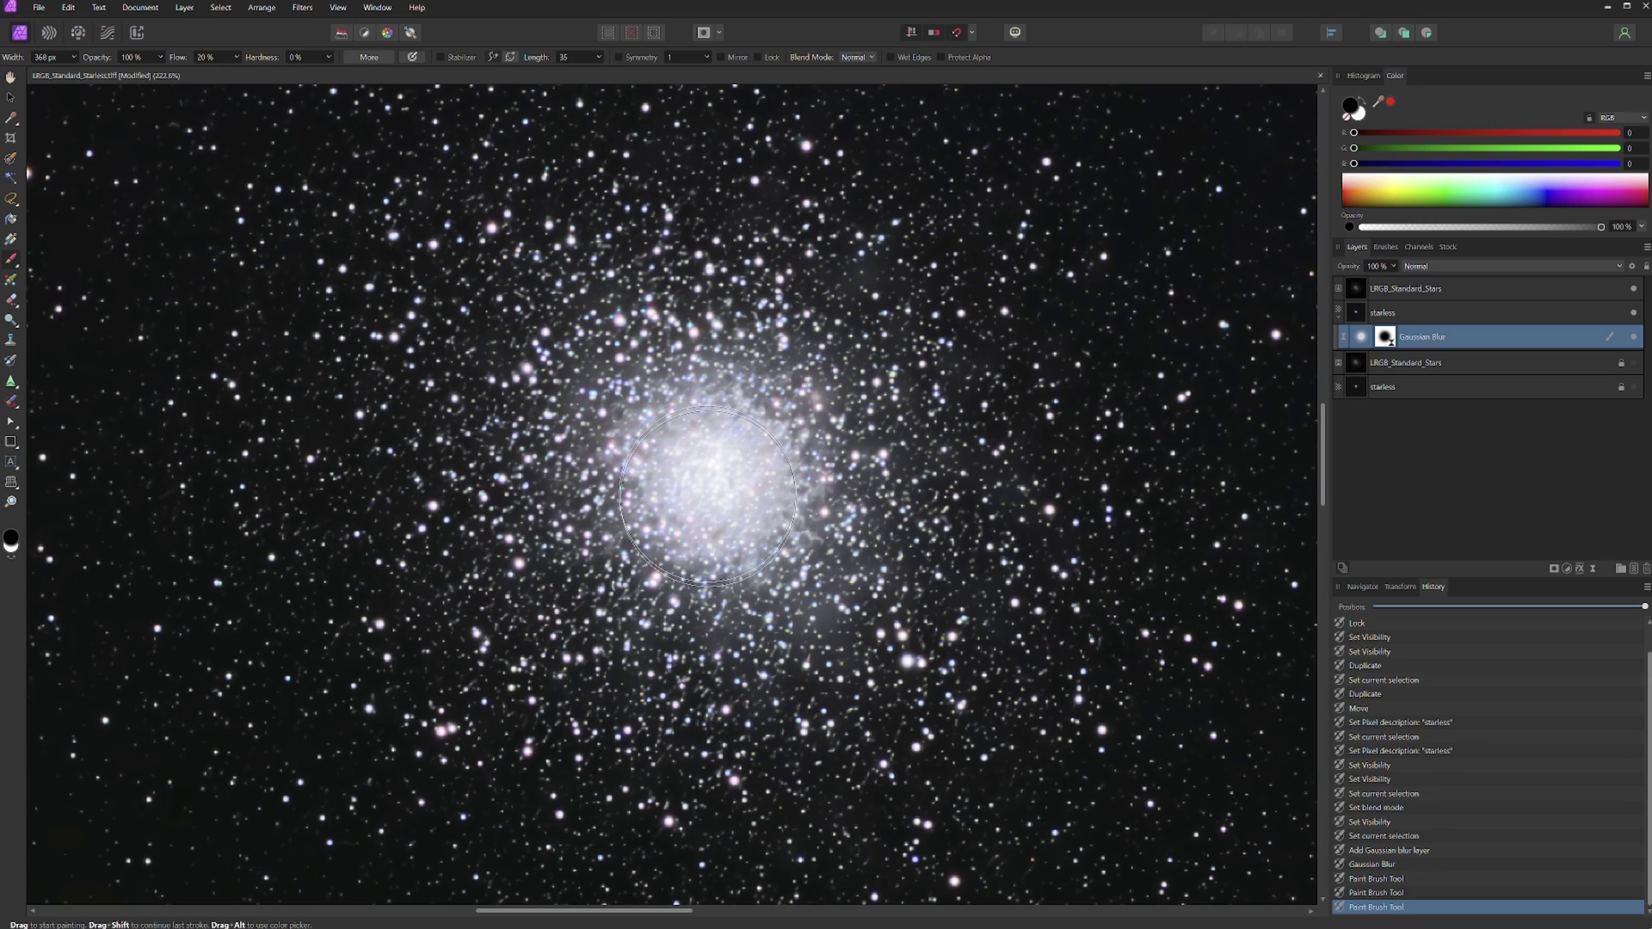
pyautogui.moveTo(706, 452); pyautogui.dragTo(695, 465)
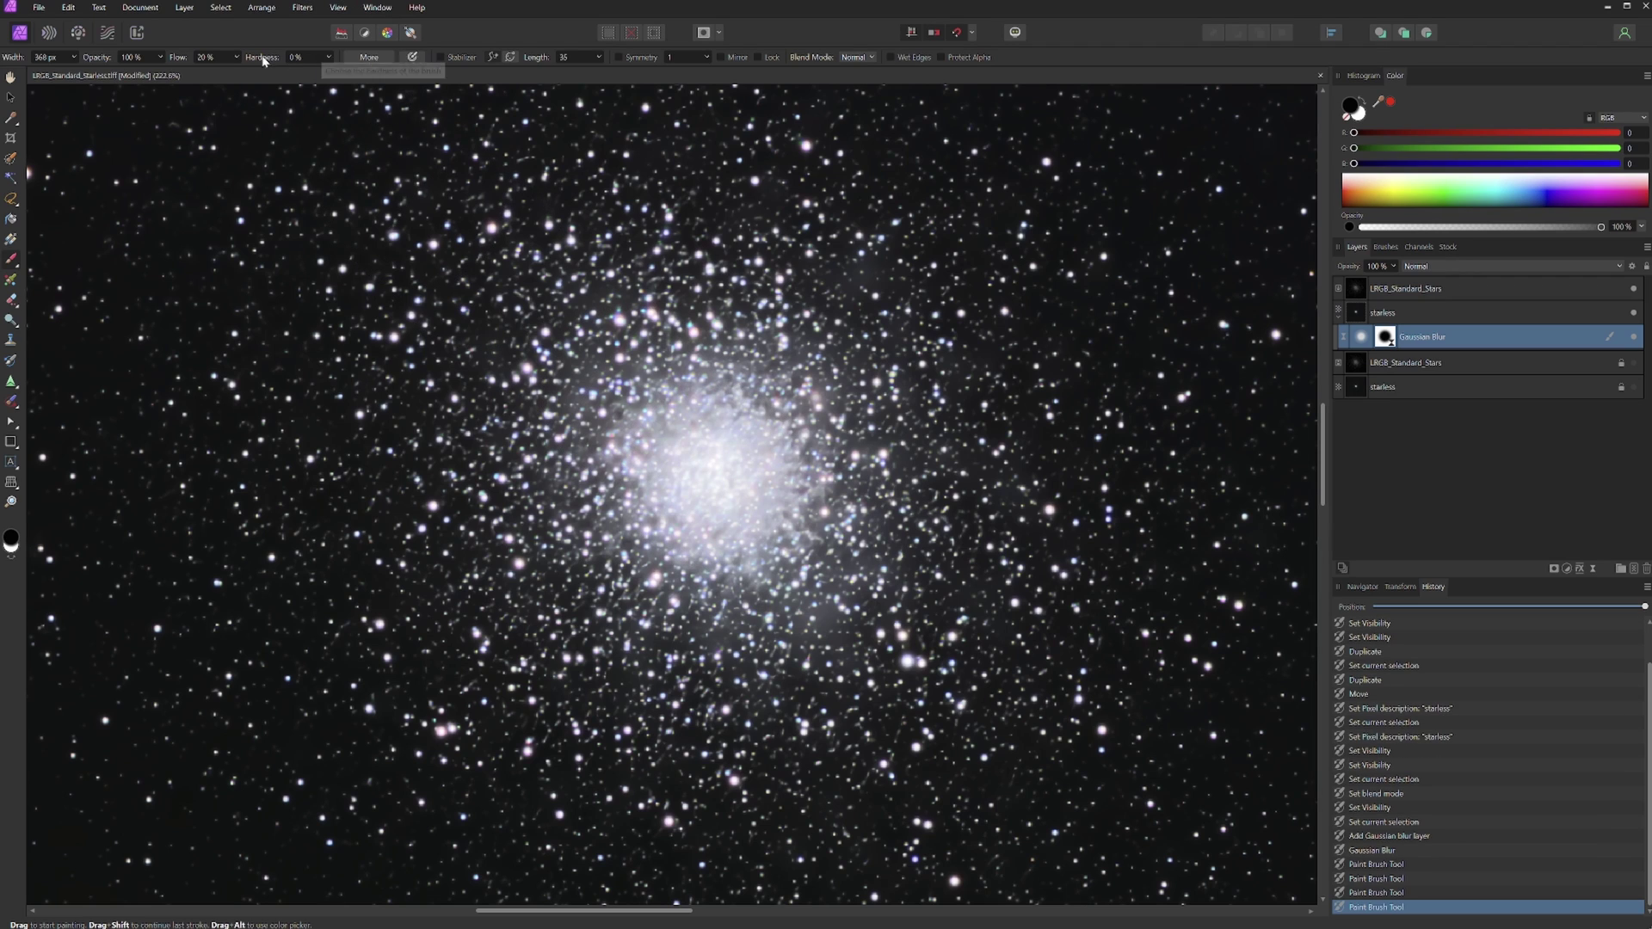
# - Raise brush flow to 100% and paint out the remaining blur above the core
pyautogui.click(236, 57)
pyautogui.moveTo(238, 74); pyautogui.dragTo(311, 74)
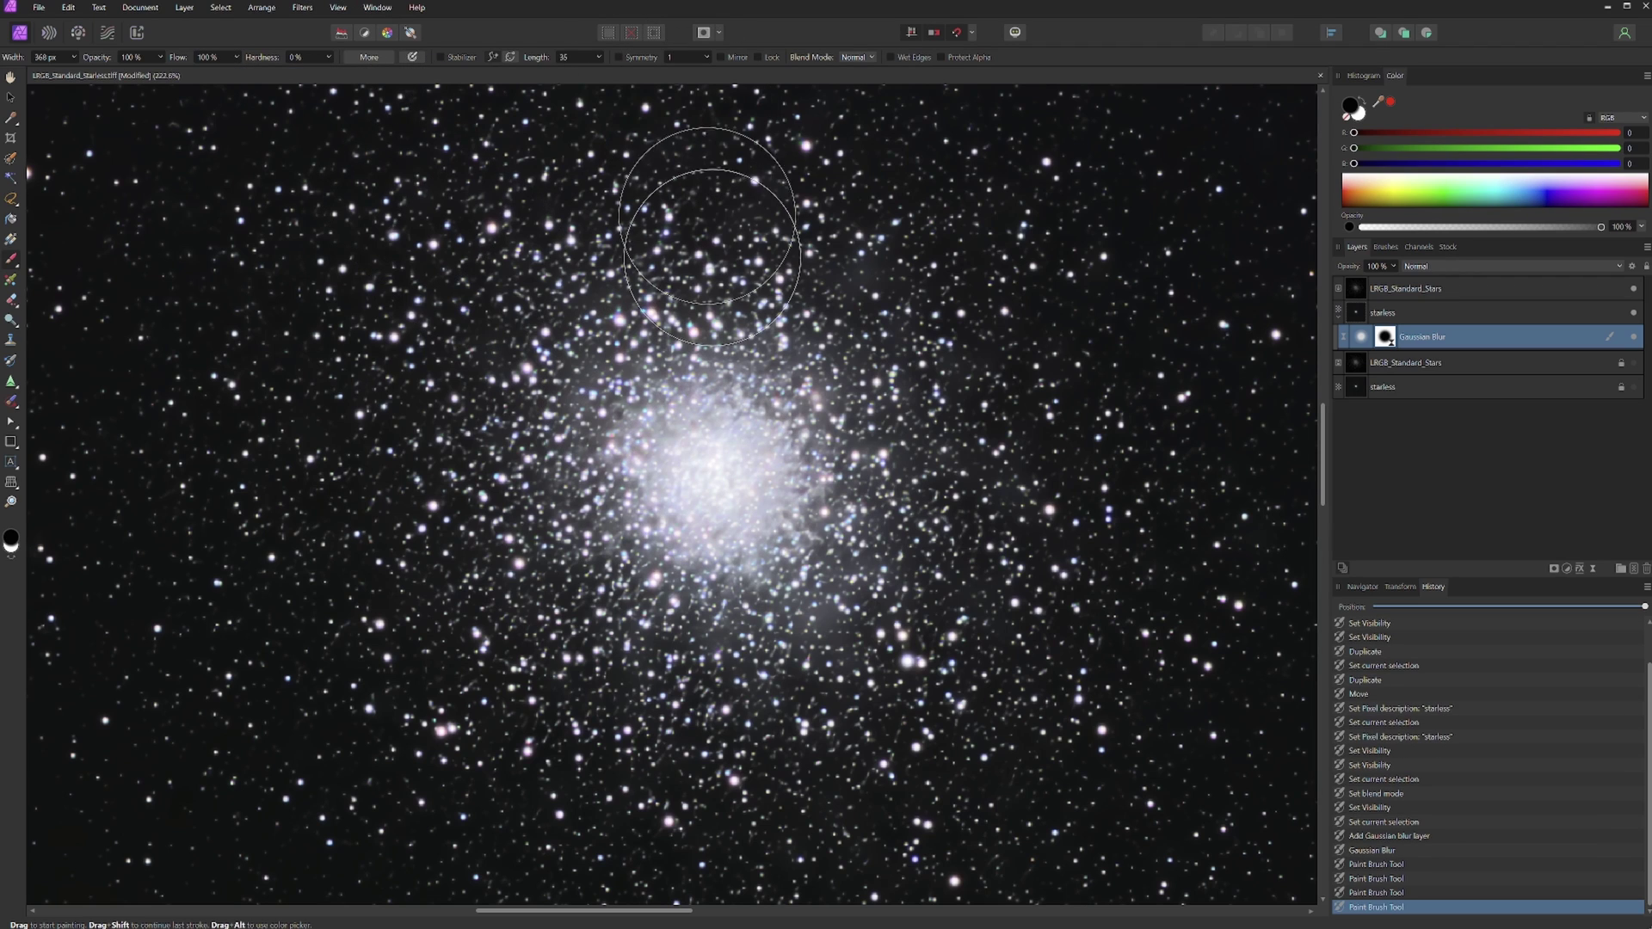
pyautogui.moveTo(716, 474); pyautogui.dragTo(710, 501)
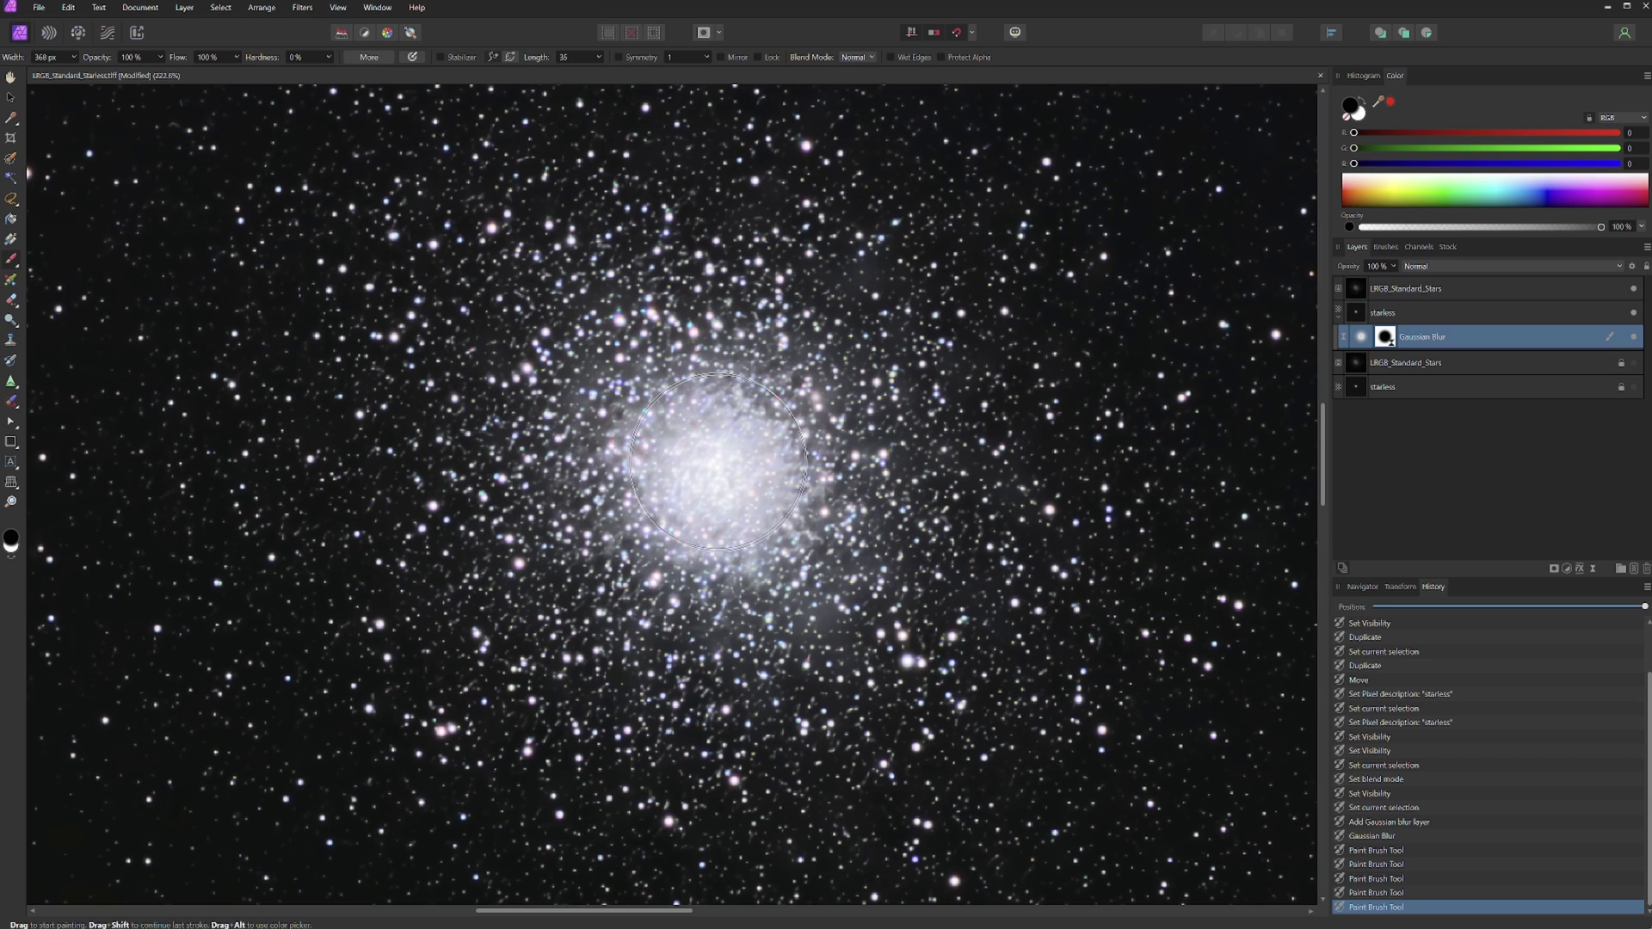
pyautogui.moveTo(709, 493)
pyautogui.mouseDown()
pyautogui.moveTo(602, 495)
pyautogui.moveTo(714, 486)
pyautogui.mouseUp()
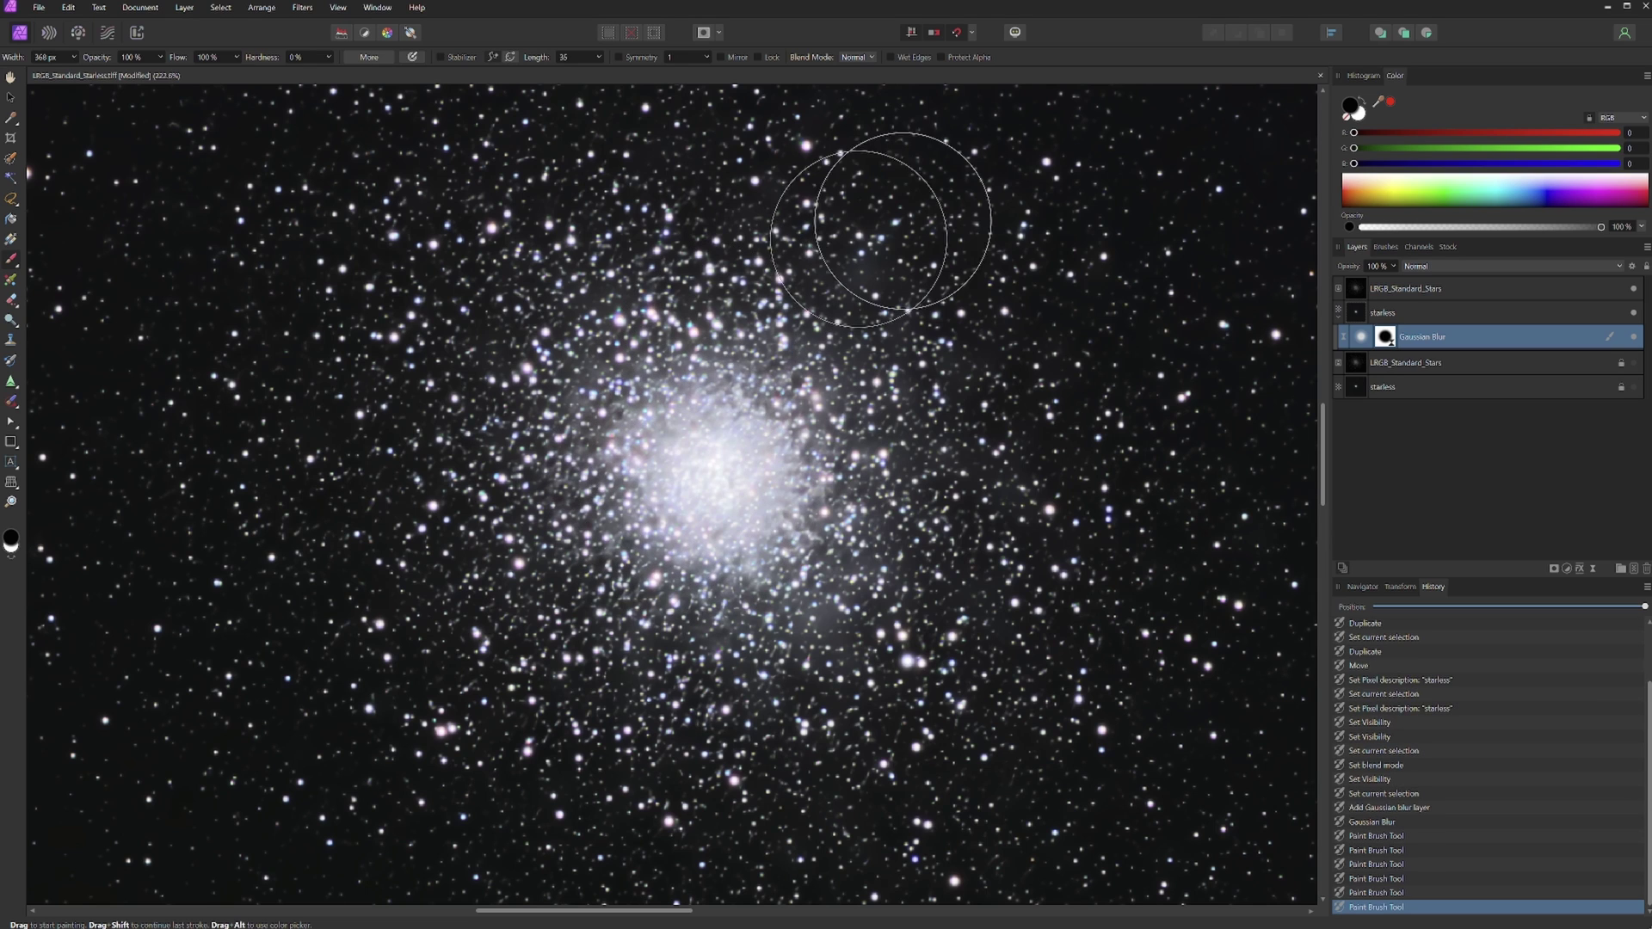
pyautogui.press('x')
pyautogui.doubleClick(10, 76)
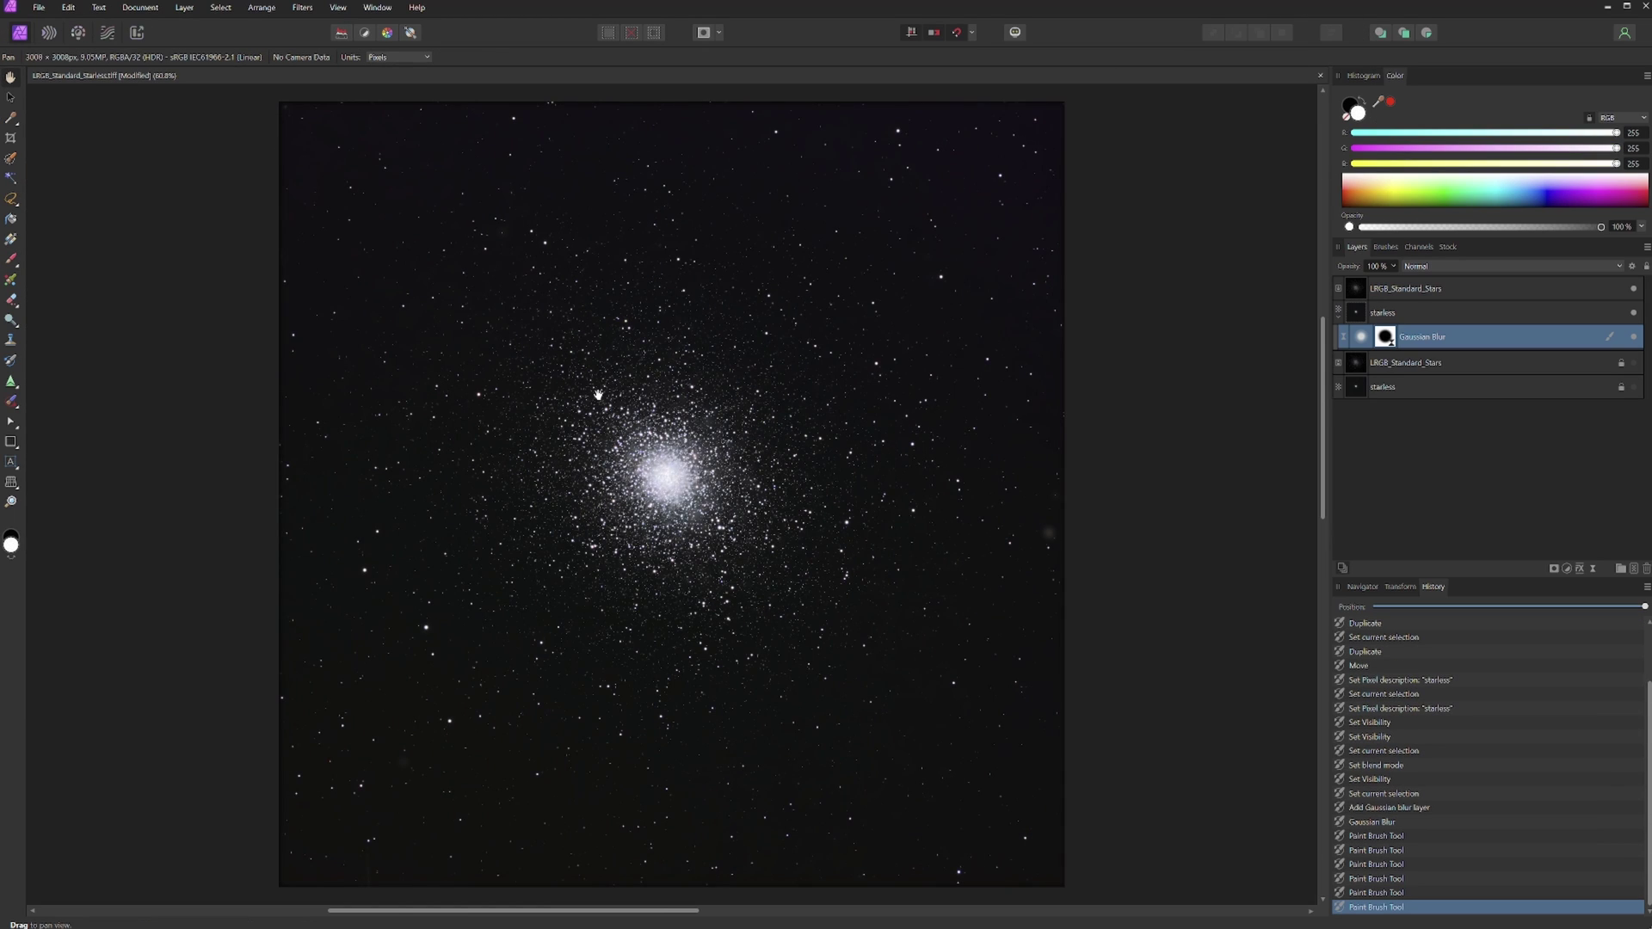
# - Reopen the Gaussian Blur settings and raise the radius to about 31.3 px
pyautogui.scroll(10, 633, 444)
pyautogui.scroll(-5, 809, 465)
pyautogui.moveTo(879, 548); pyautogui.dragTo(713, 437)
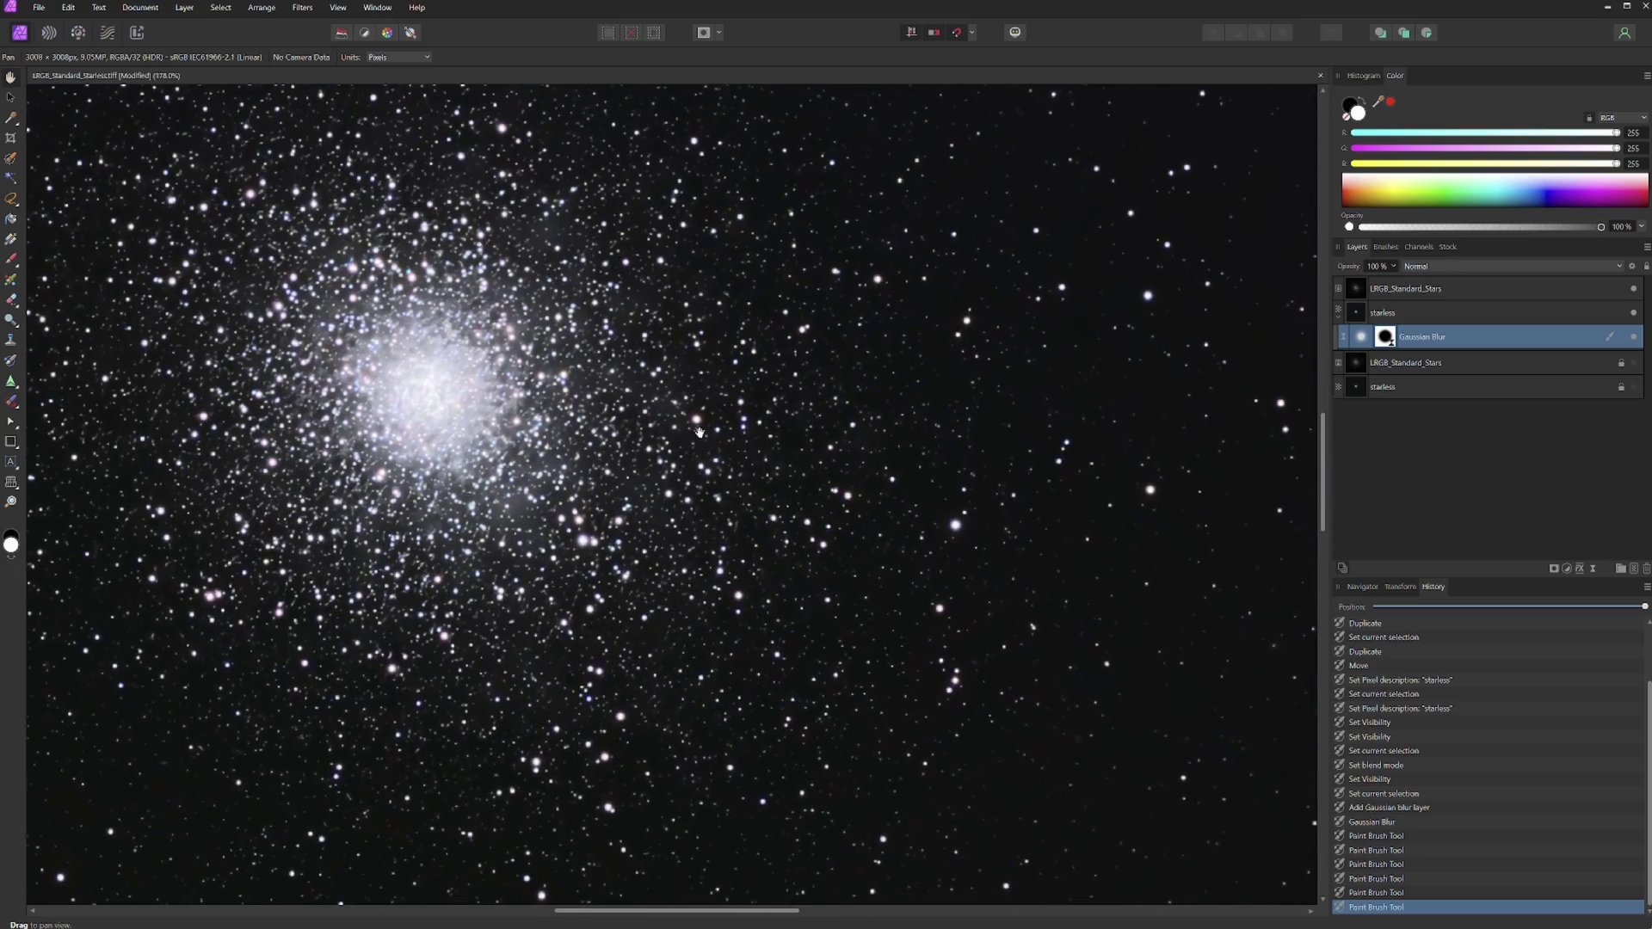
pyautogui.scroll(8, 714, 437)
pyautogui.scroll(-5, 602, 548)
pyautogui.scroll(5, 602, 548)
pyautogui.scroll(-6, 593, 549)
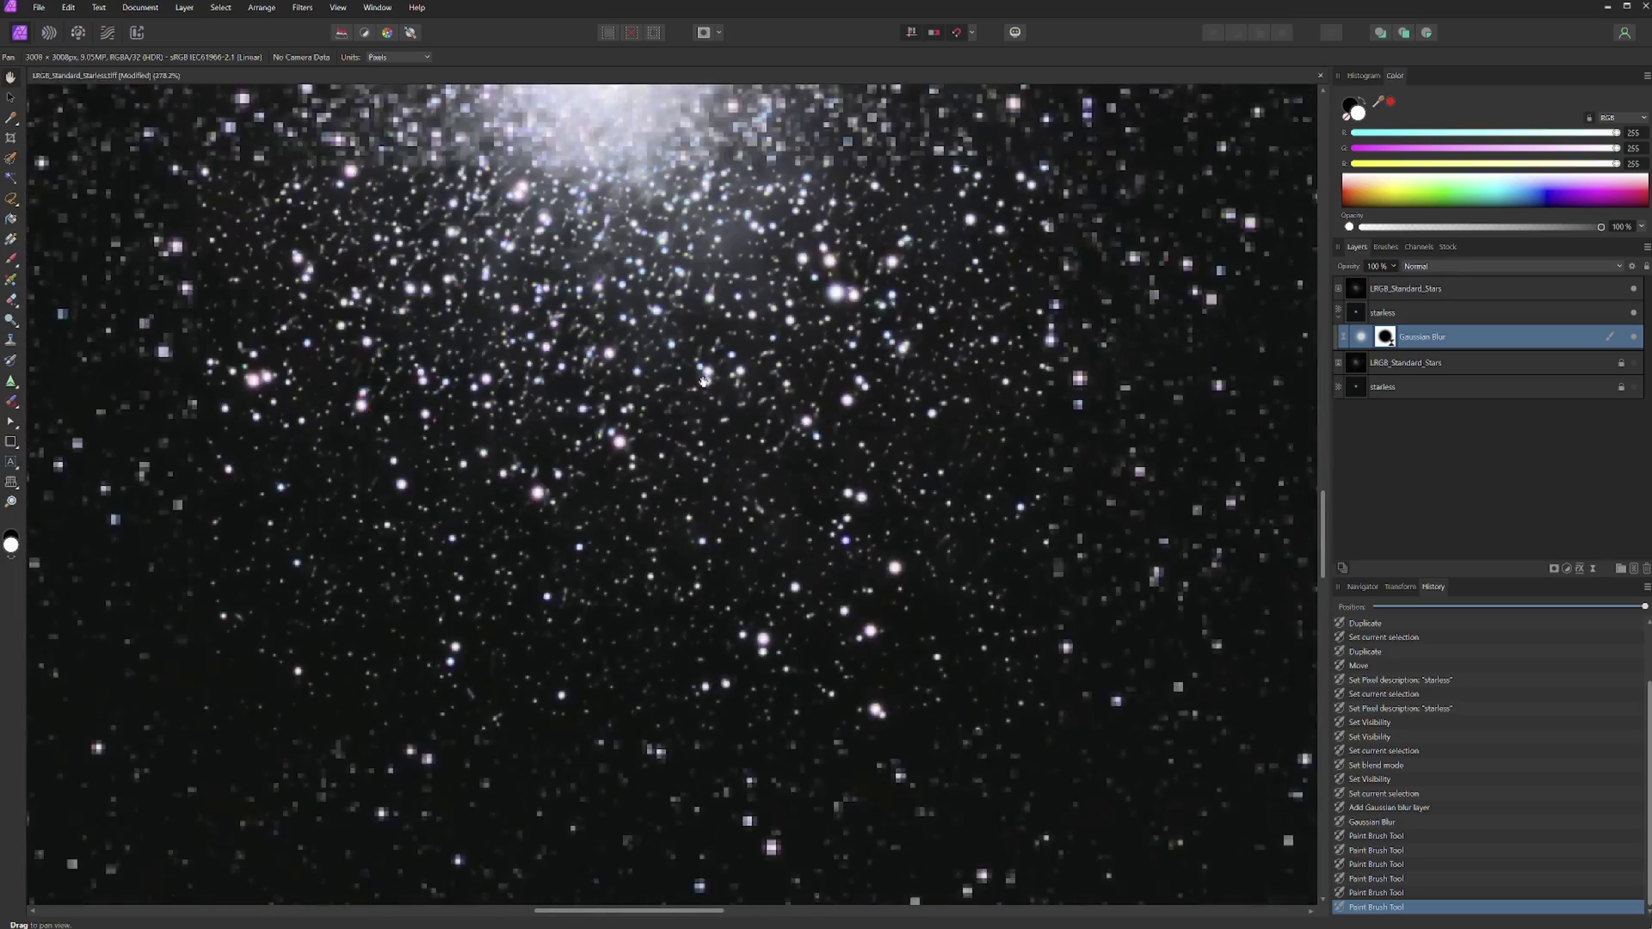
pyautogui.scroll(4, 573, 551)
pyautogui.scroll(5, 573, 551)
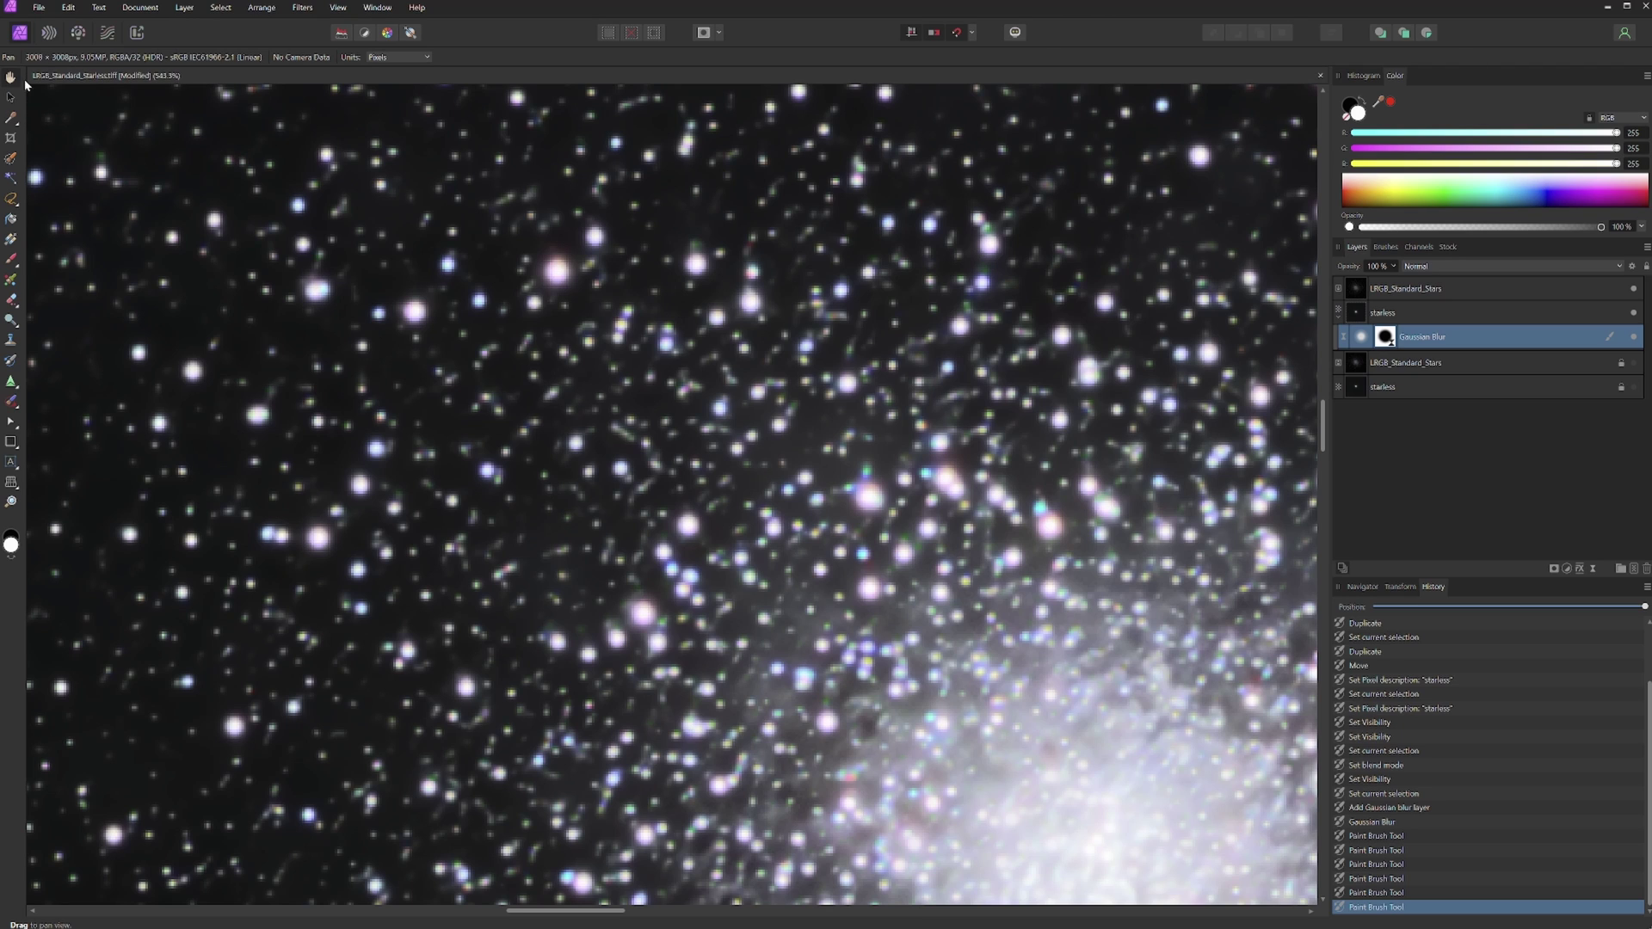
pyautogui.hotkey('ctrl', '0')
pyautogui.scroll(2, 680, 481)
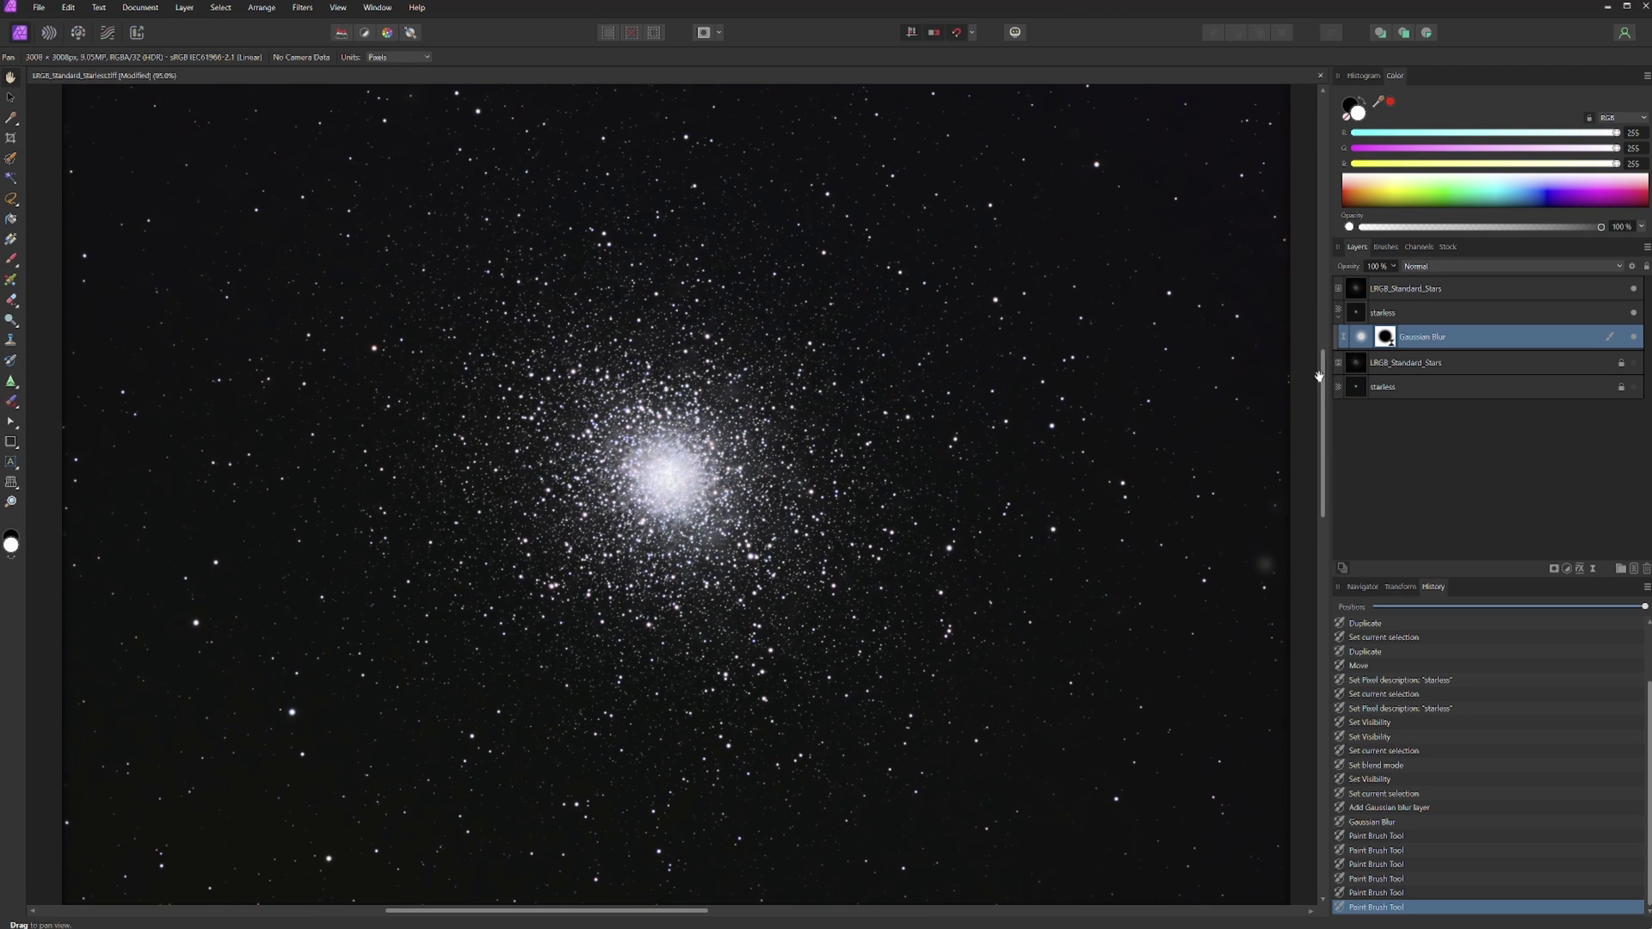
pyautogui.doubleClick(1360, 337)
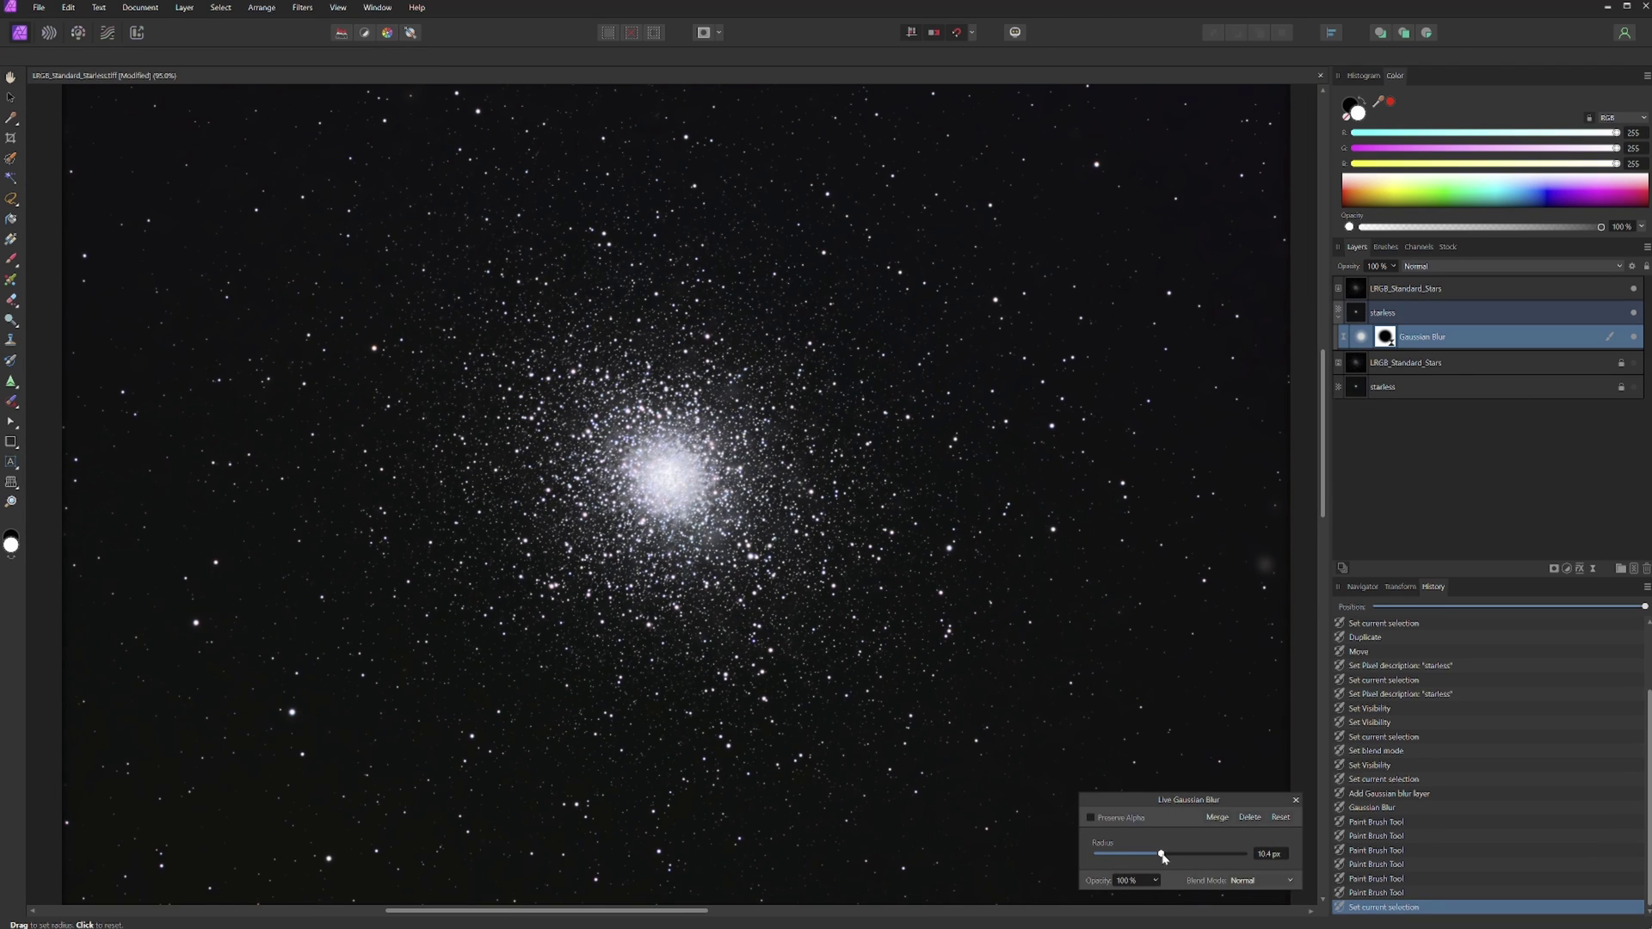
pyautogui.moveTo(1163, 855); pyautogui.dragTo(1197, 858)
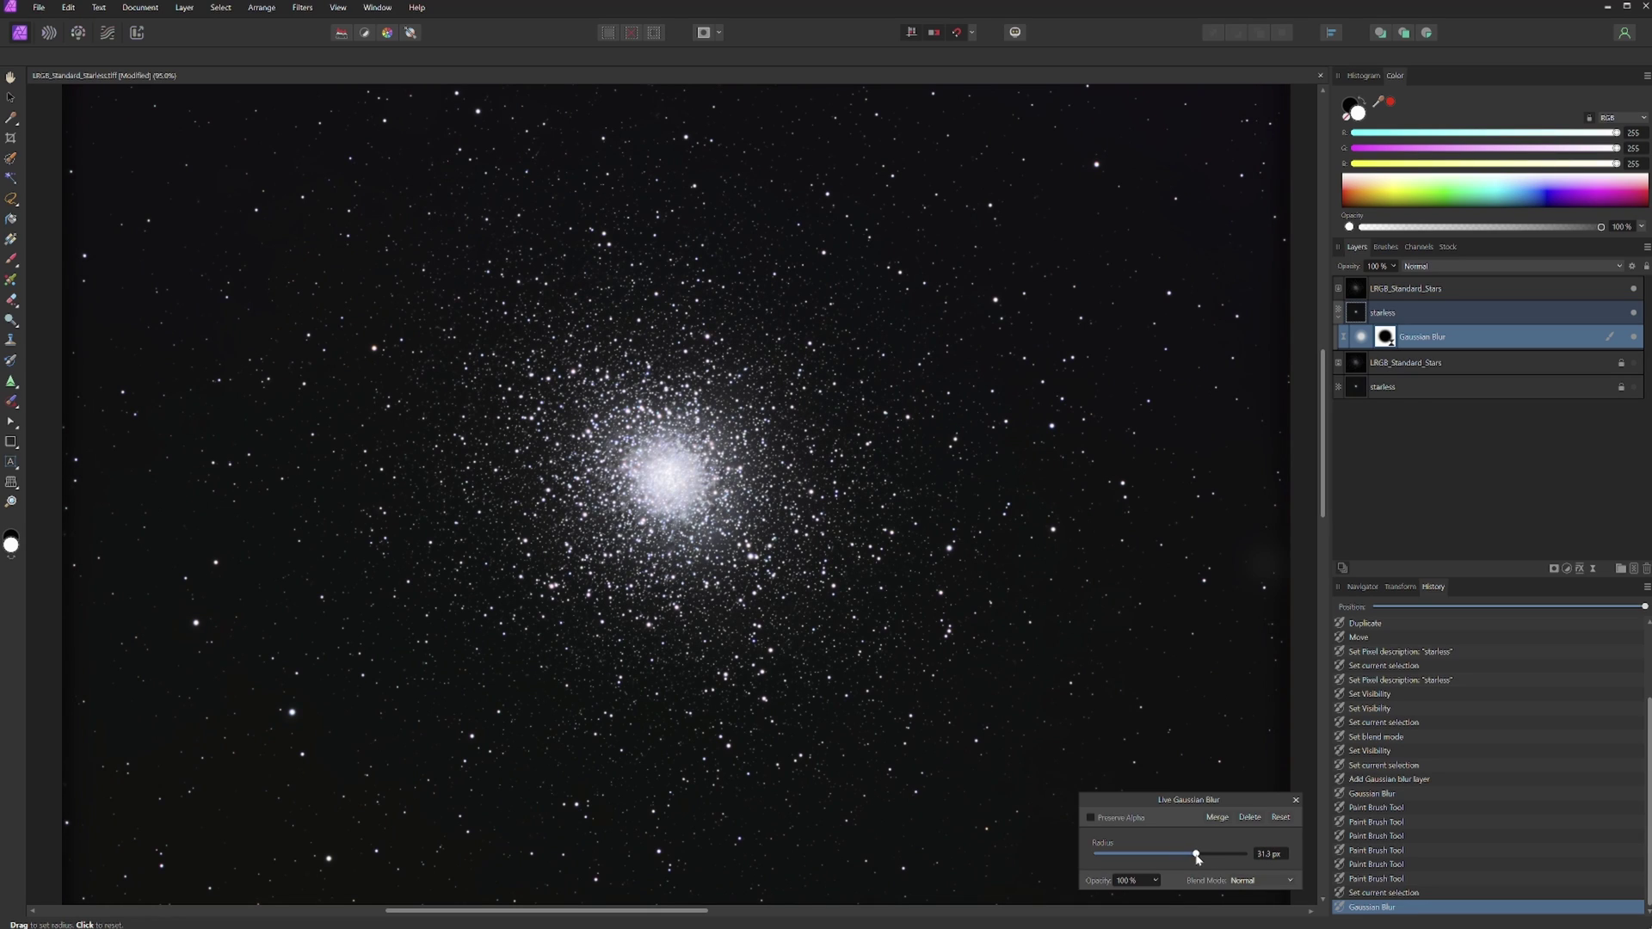
# - Reduce the blur radius to 23.7 px, undoing one intermediate change
pyautogui.hotkey('ctrl', '0')
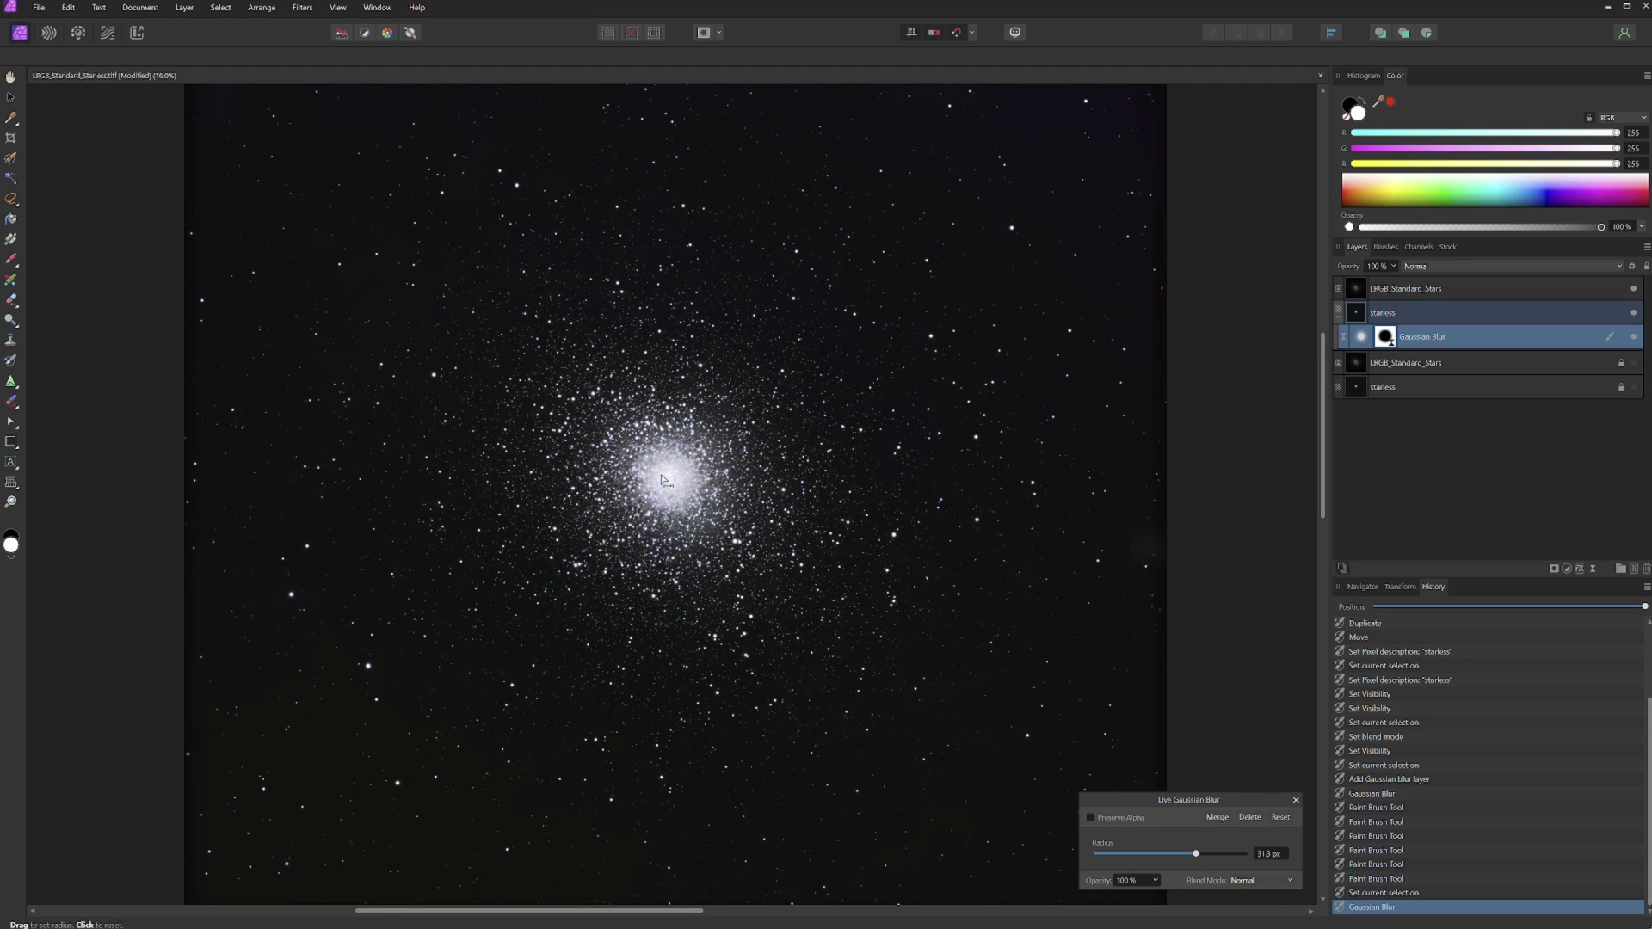
pyautogui.scroll(1, 663, 479)
pyautogui.moveTo(1197, 856); pyautogui.dragTo(1184, 856)
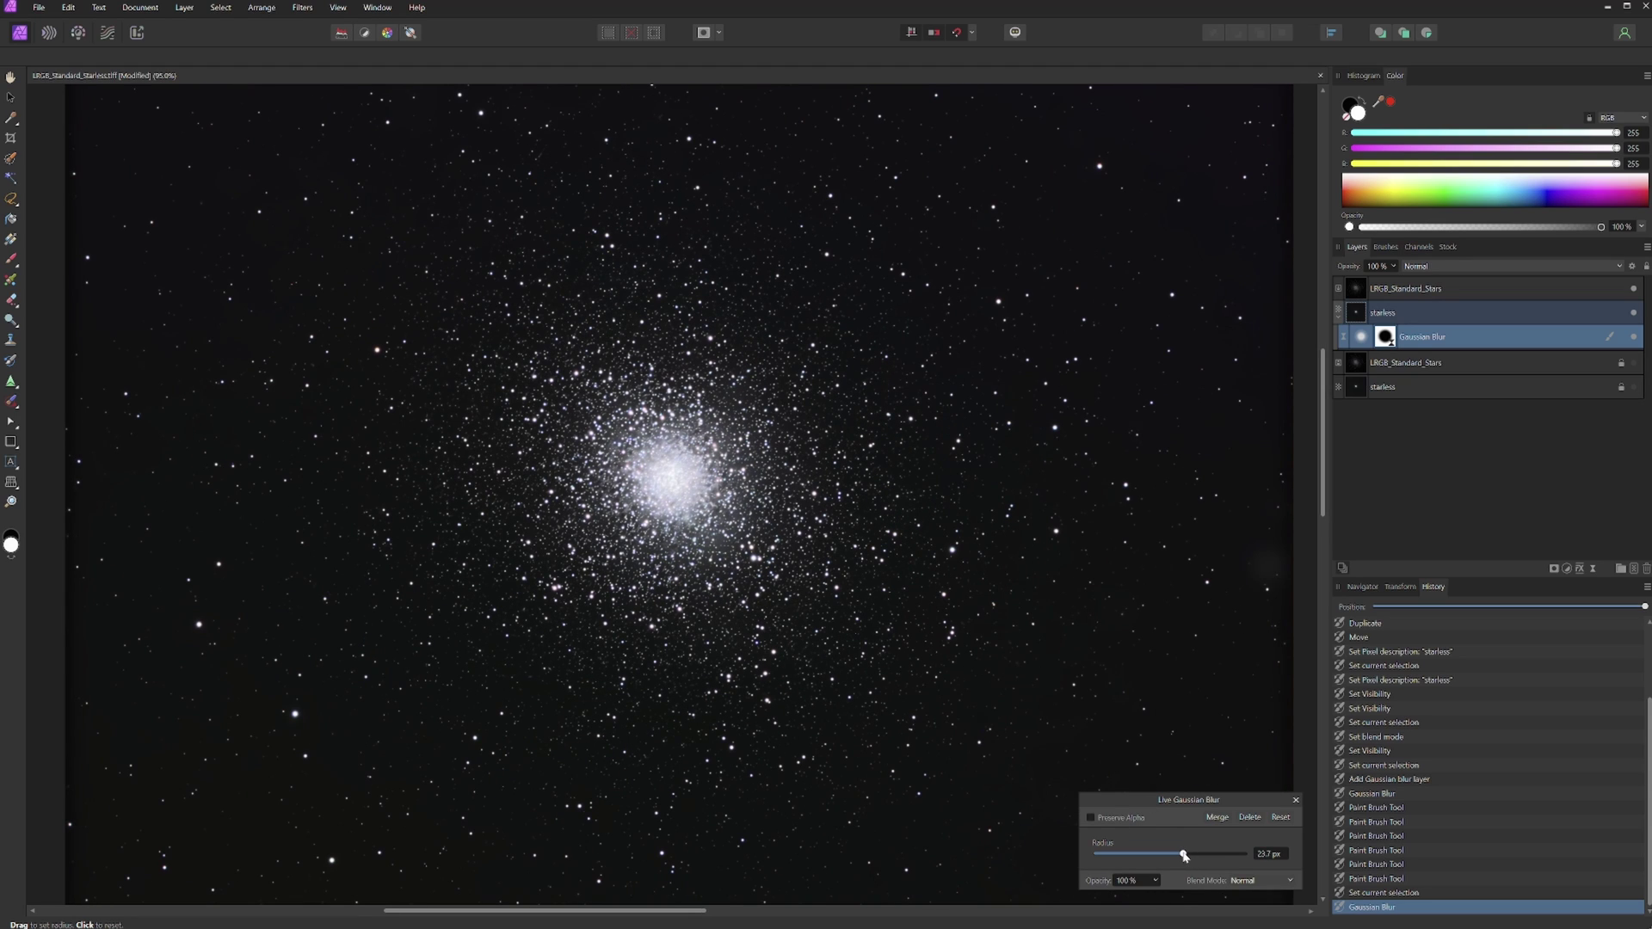
pyautogui.hotkey('ctrl', 'z')
pyautogui.hotkey('ctrl', 'z')
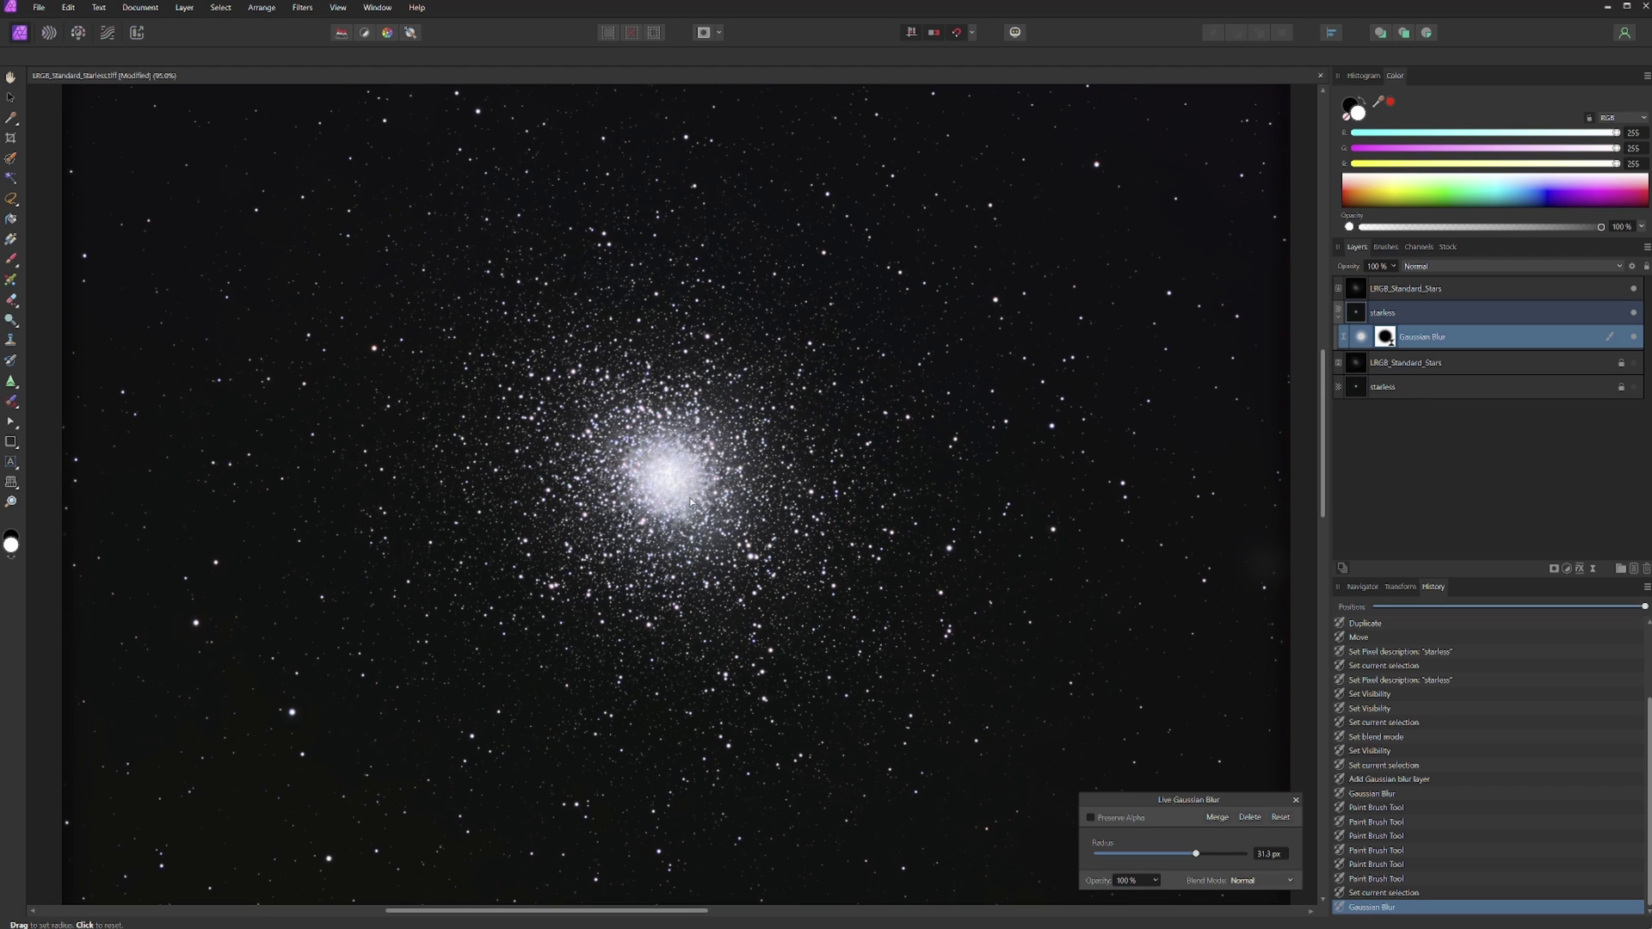
pyautogui.scroll(-1, 676, 486)
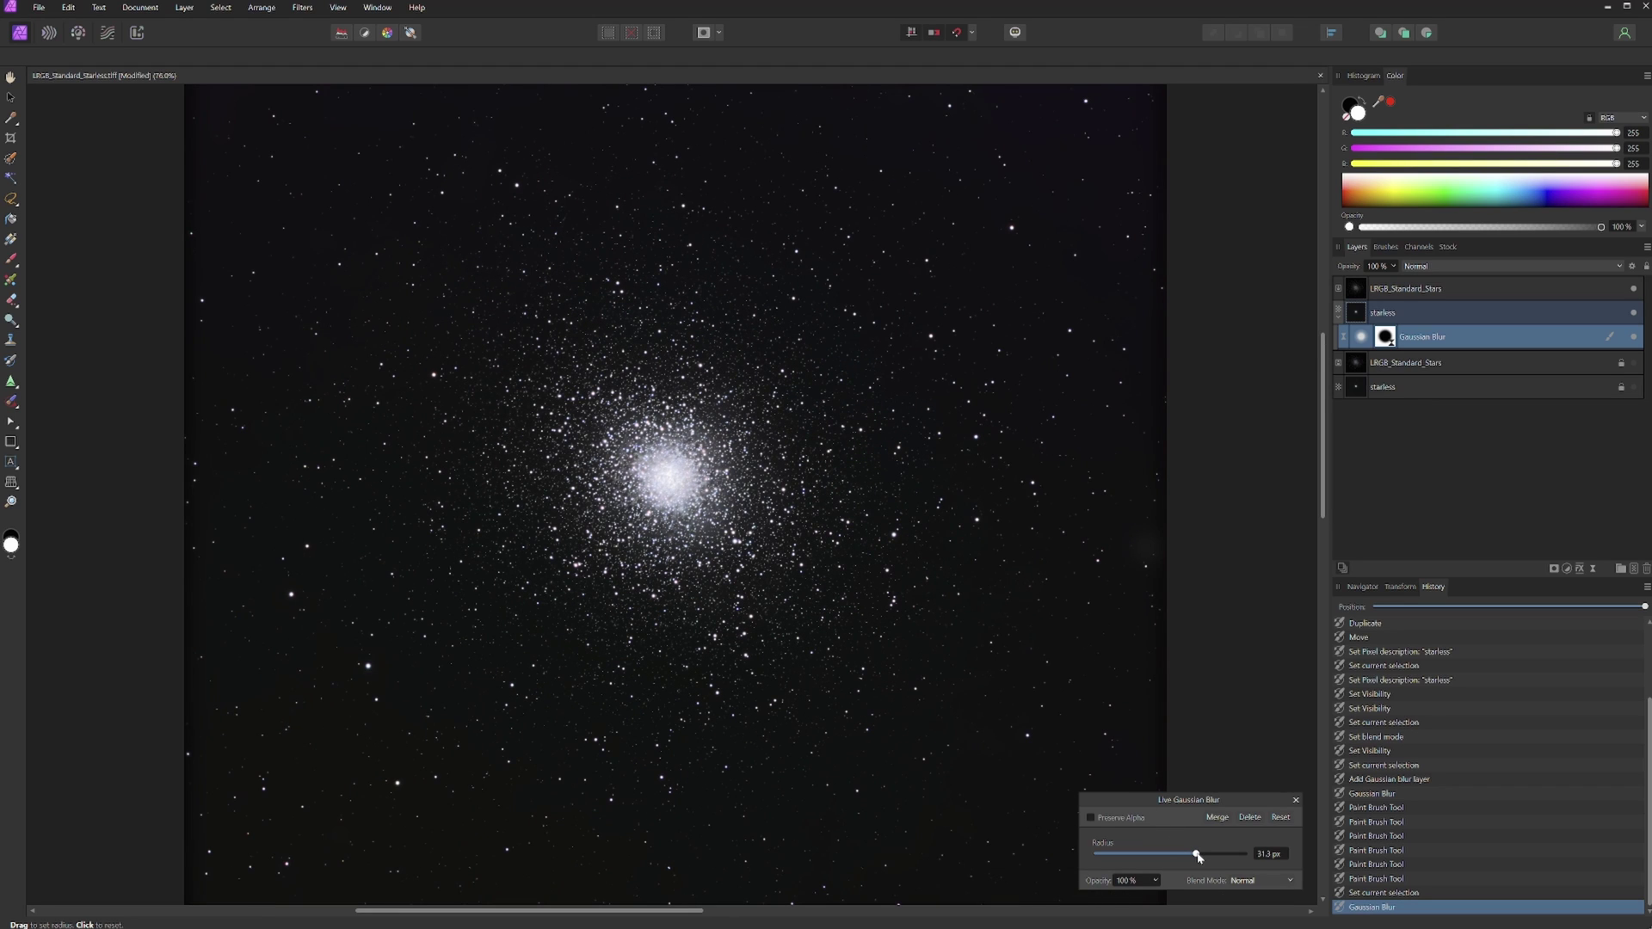
pyautogui.scroll(1, 669, 478)
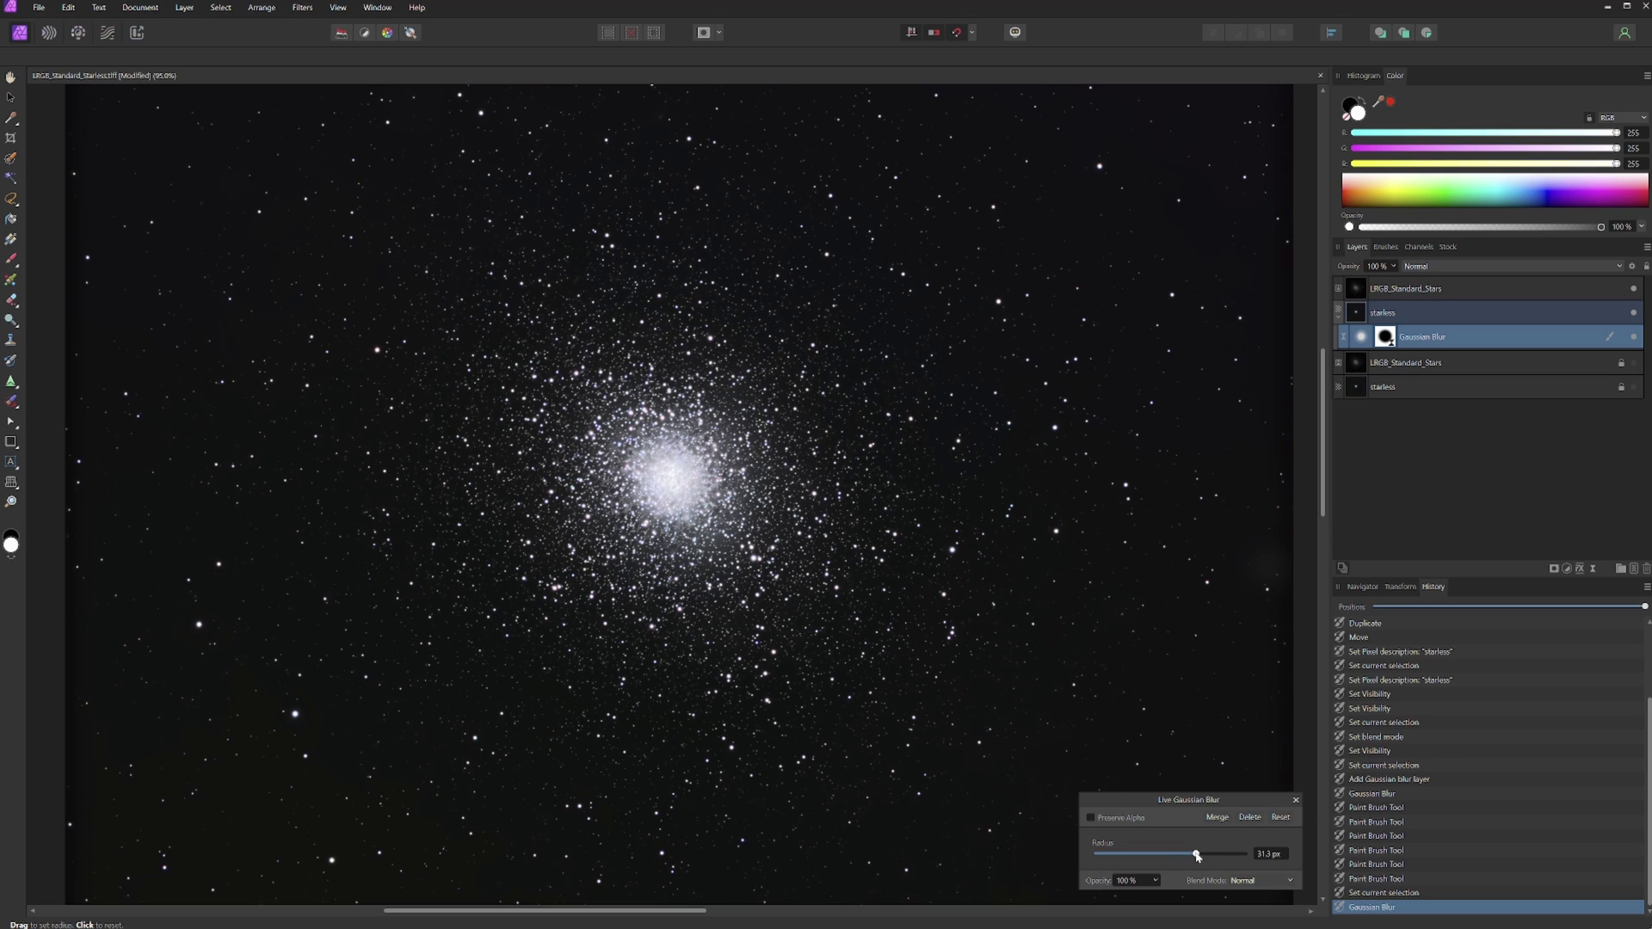
pyautogui.moveTo(1197, 856); pyautogui.dragTo(1193, 857)
pyautogui.moveTo(1191, 855); pyautogui.dragTo(1184, 857)
pyautogui.click(10, 77)
# - Start a crop of the M5 image and pull its top-left corner inward
pyautogui.hotkey('ctrl', '0')
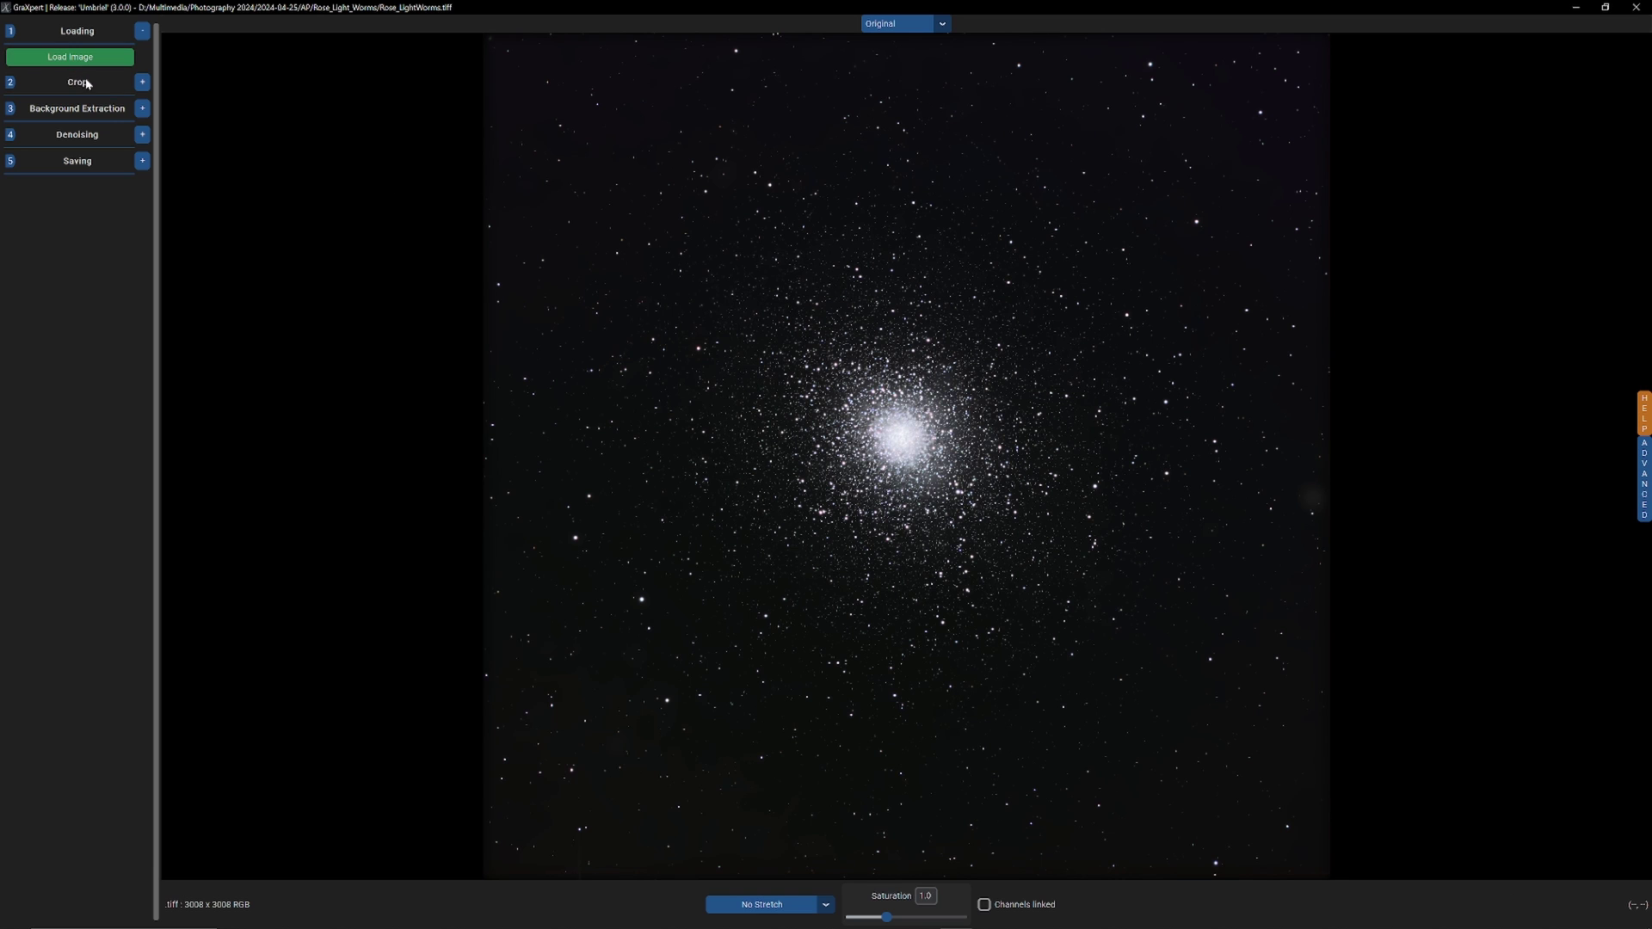
pyautogui.click(82, 86)
pyautogui.scroll(2, 484, 679)
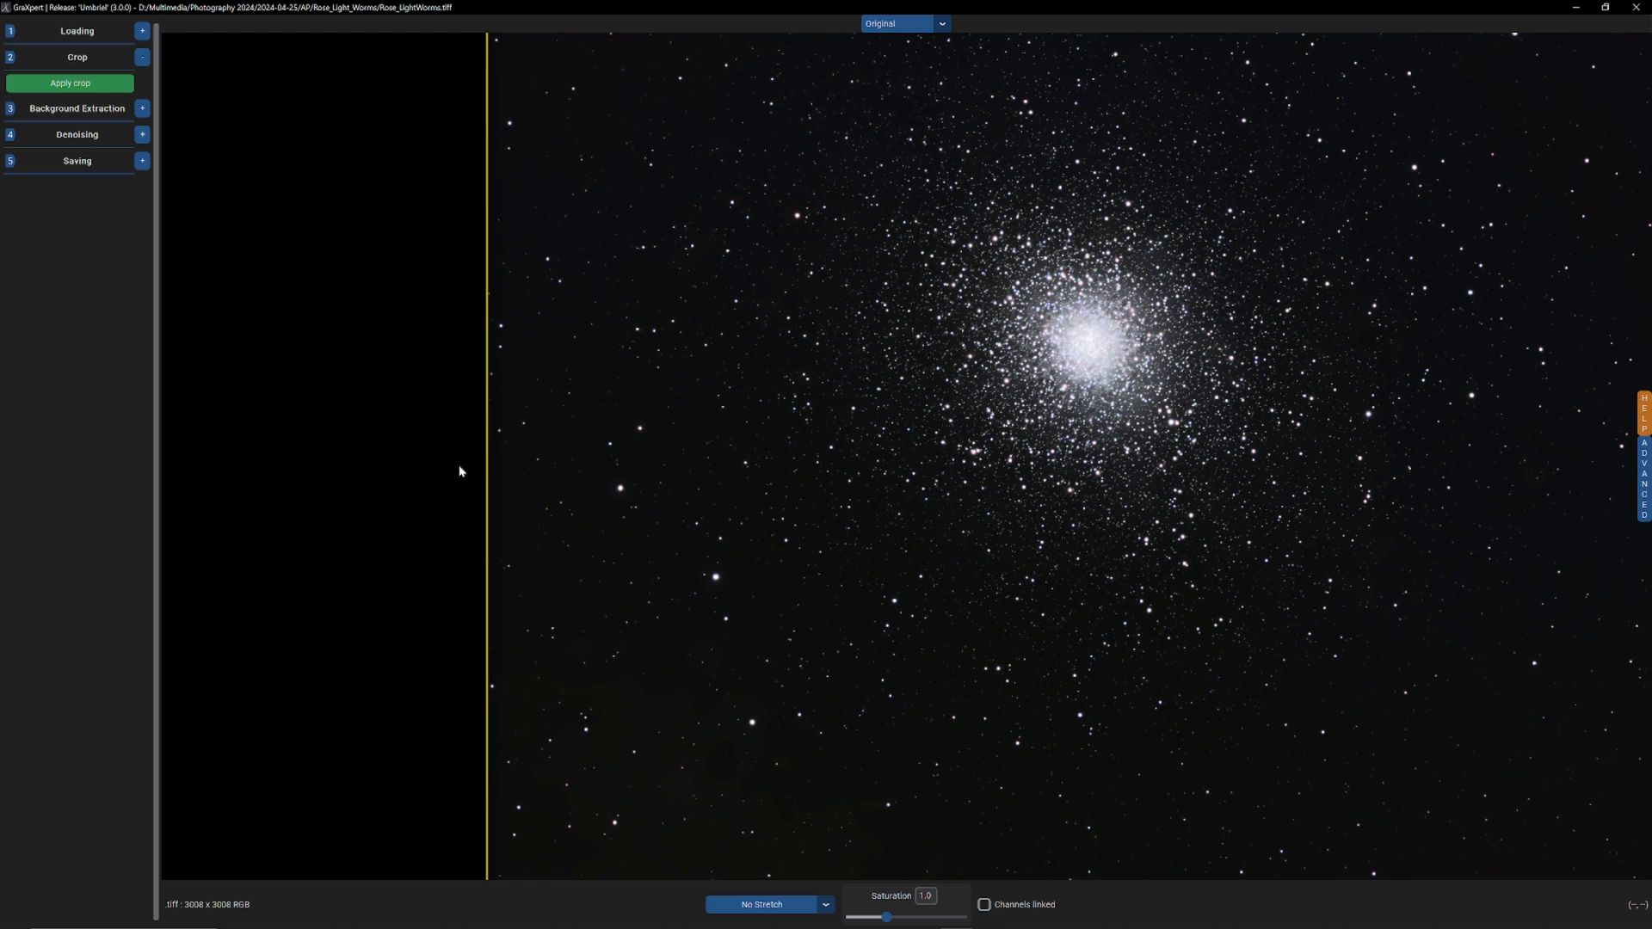
pyautogui.scroll(3, 479, 490)
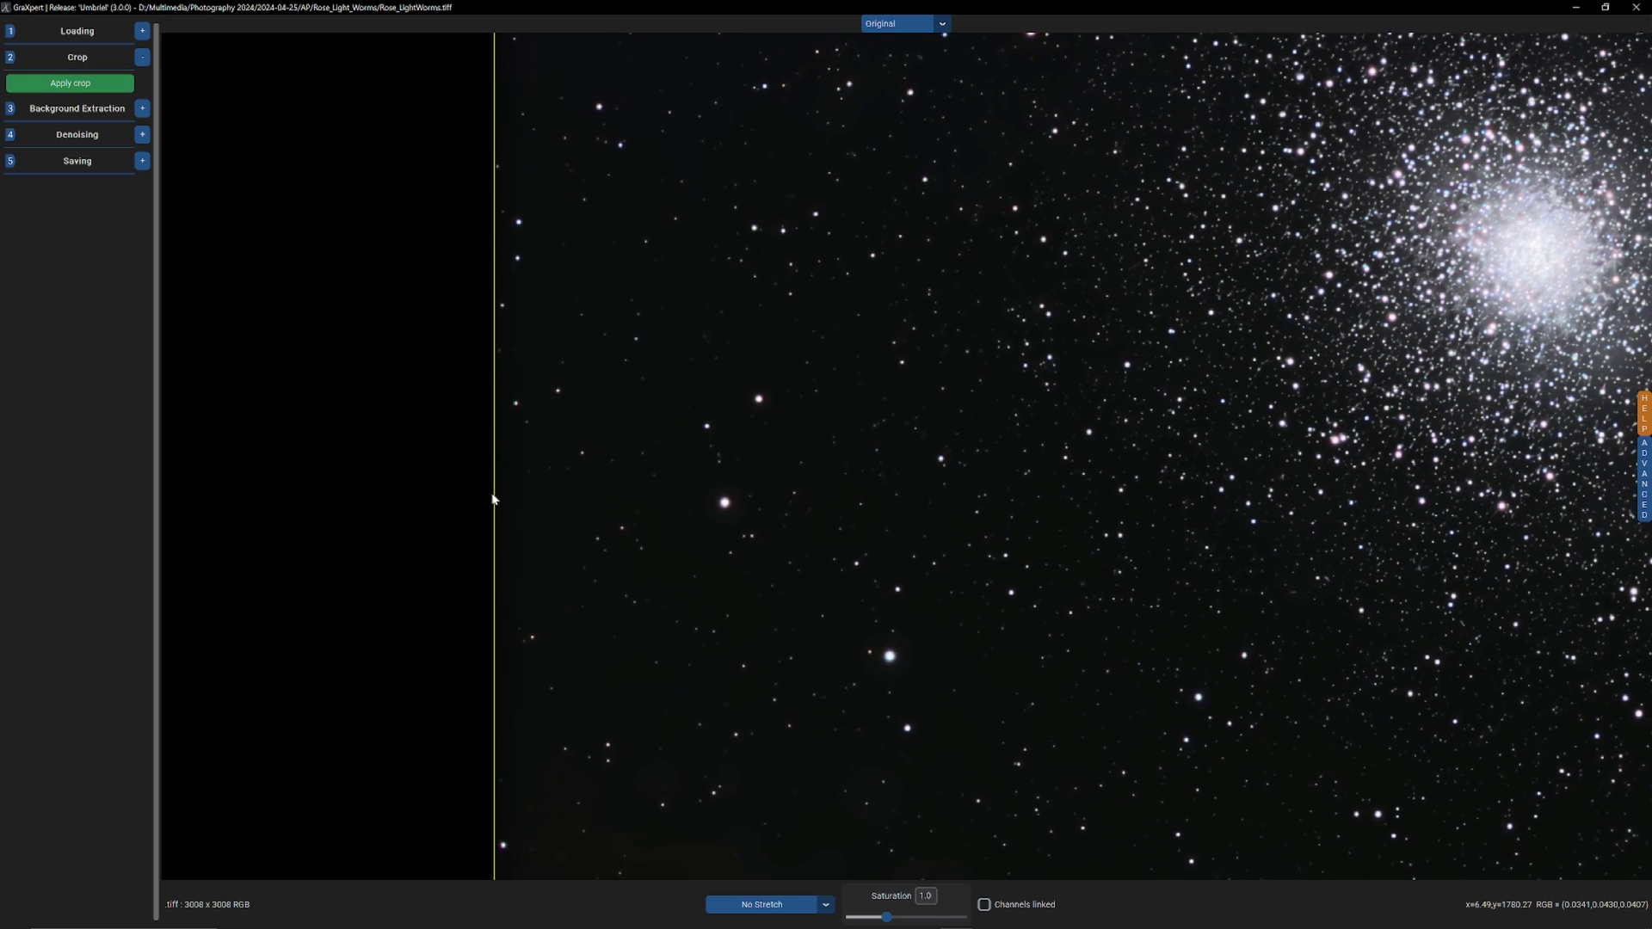
pyautogui.scroll(-5, 492, 499)
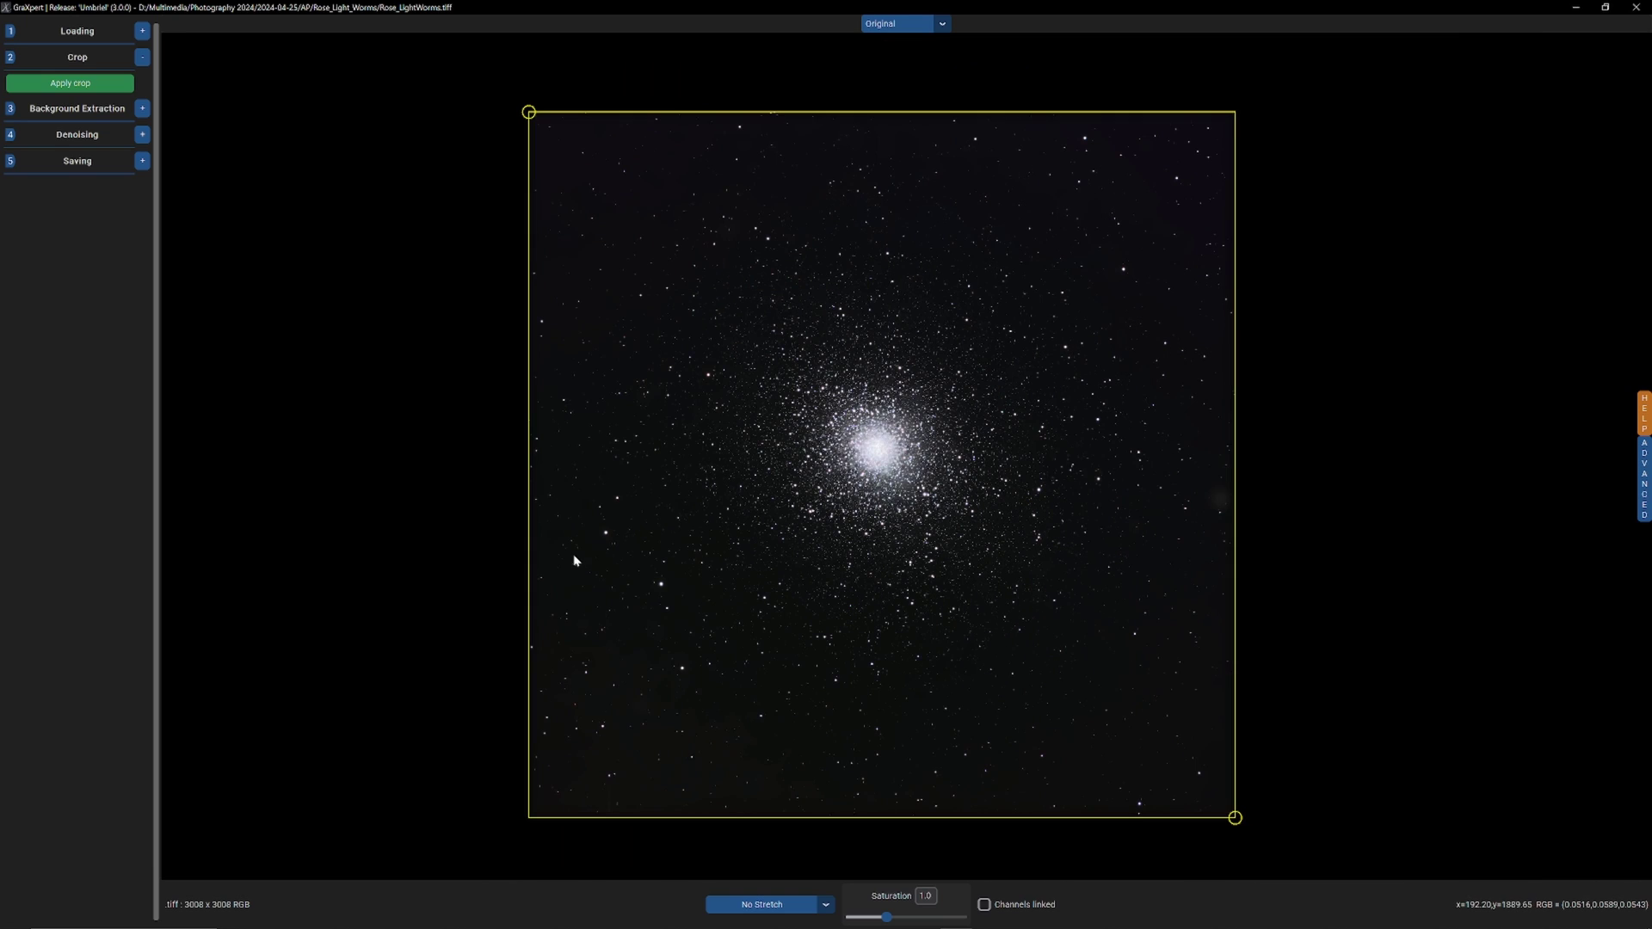
pyautogui.scroll(4, 494, 136)
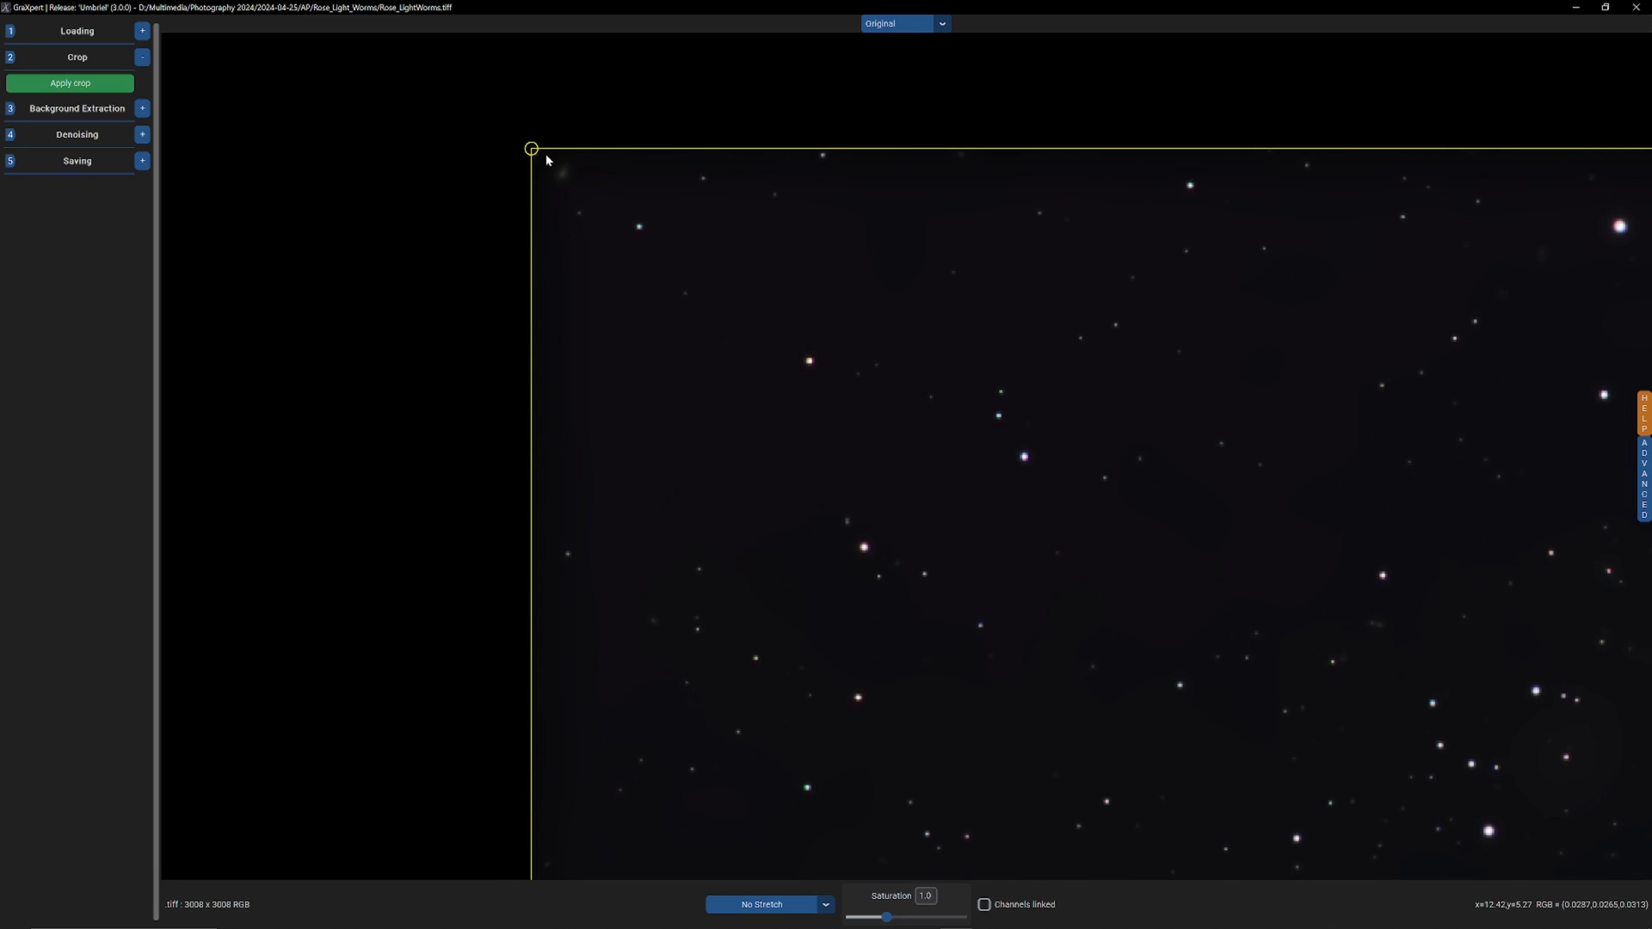
pyautogui.moveTo(546, 158); pyautogui.dragTo(583, 204)
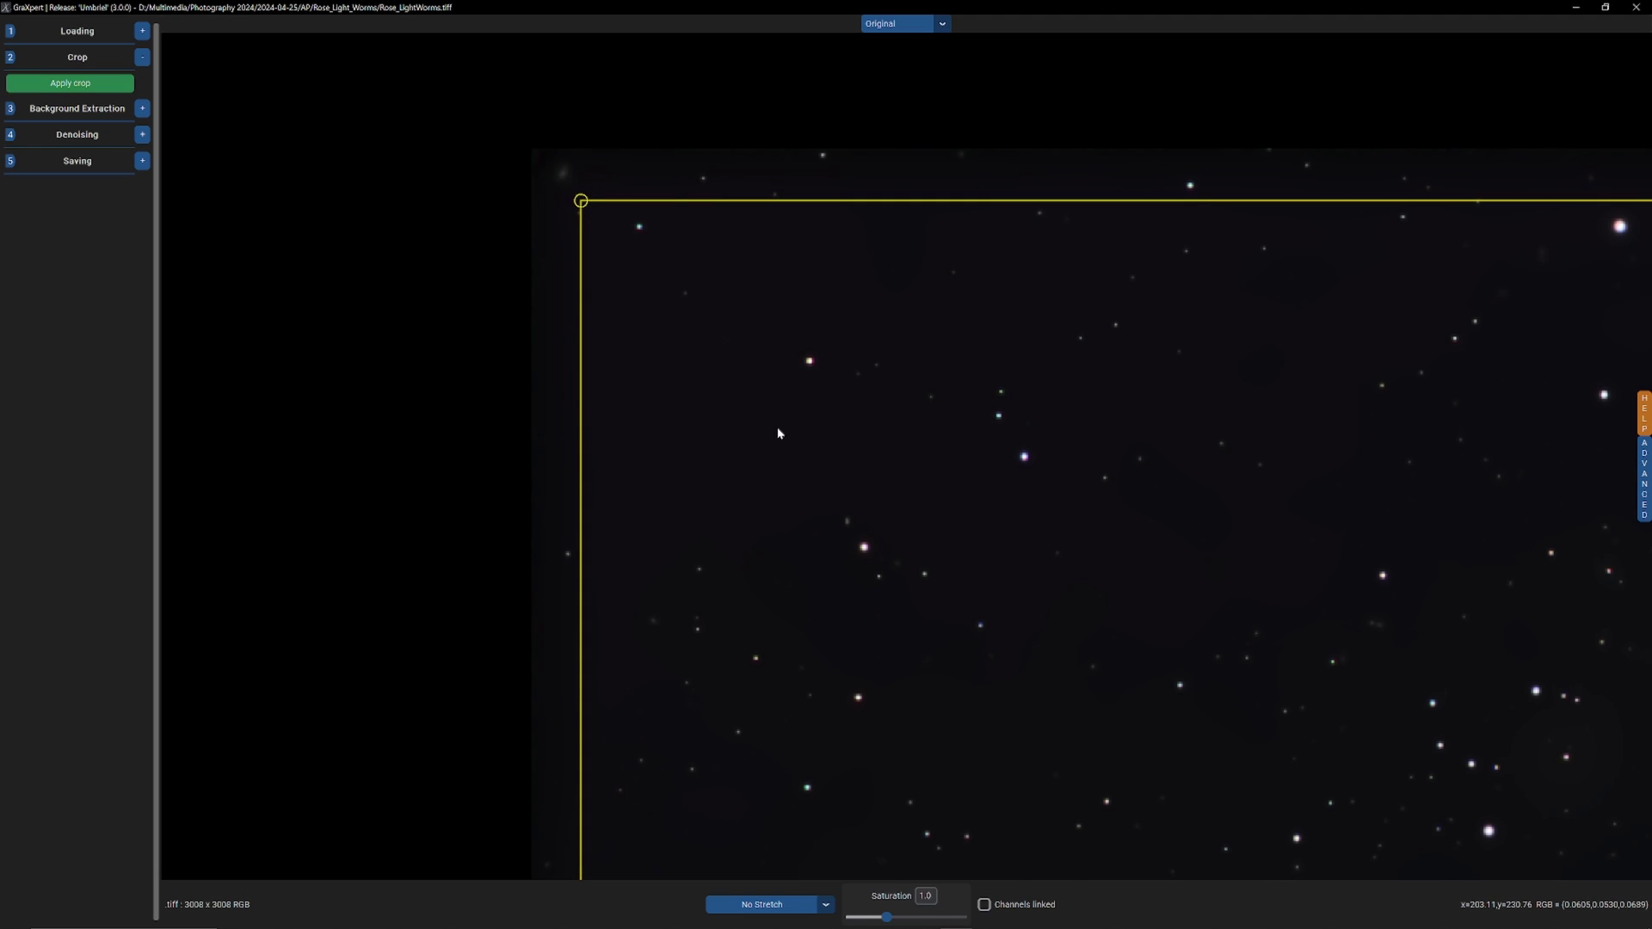
# - Pull the crop's bottom-right corner inward and calculate the AI background extraction
pyautogui.scroll(-2, 791, 456)
pyautogui.scroll(-2, 936, 534)
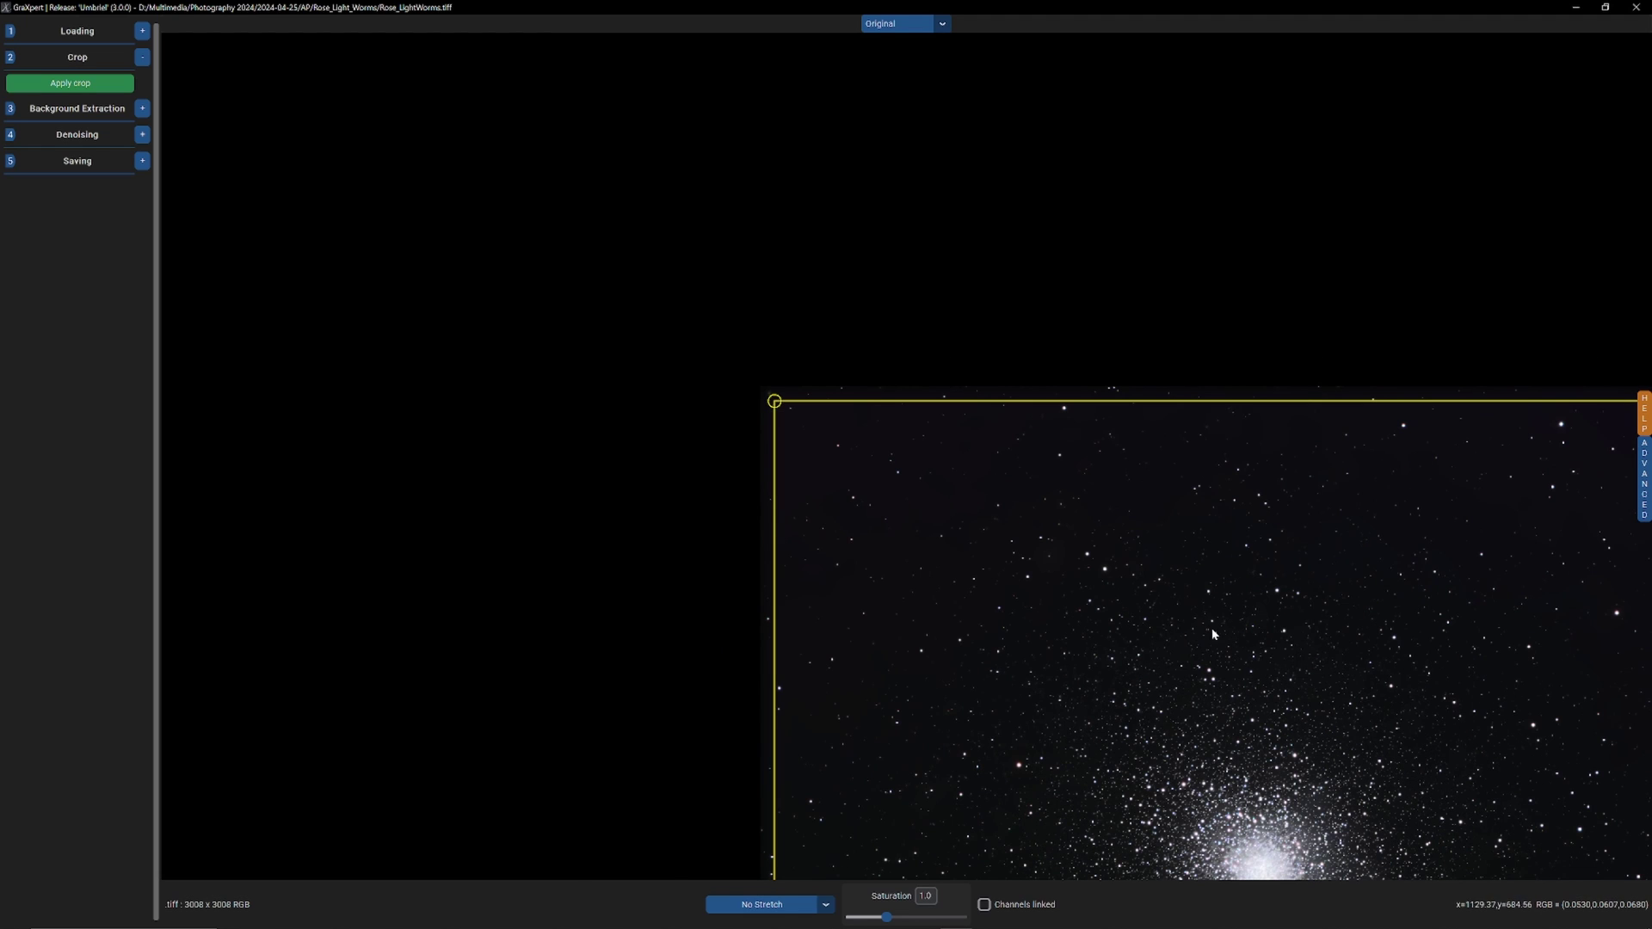
pyautogui.scroll(-1, 1110, 599)
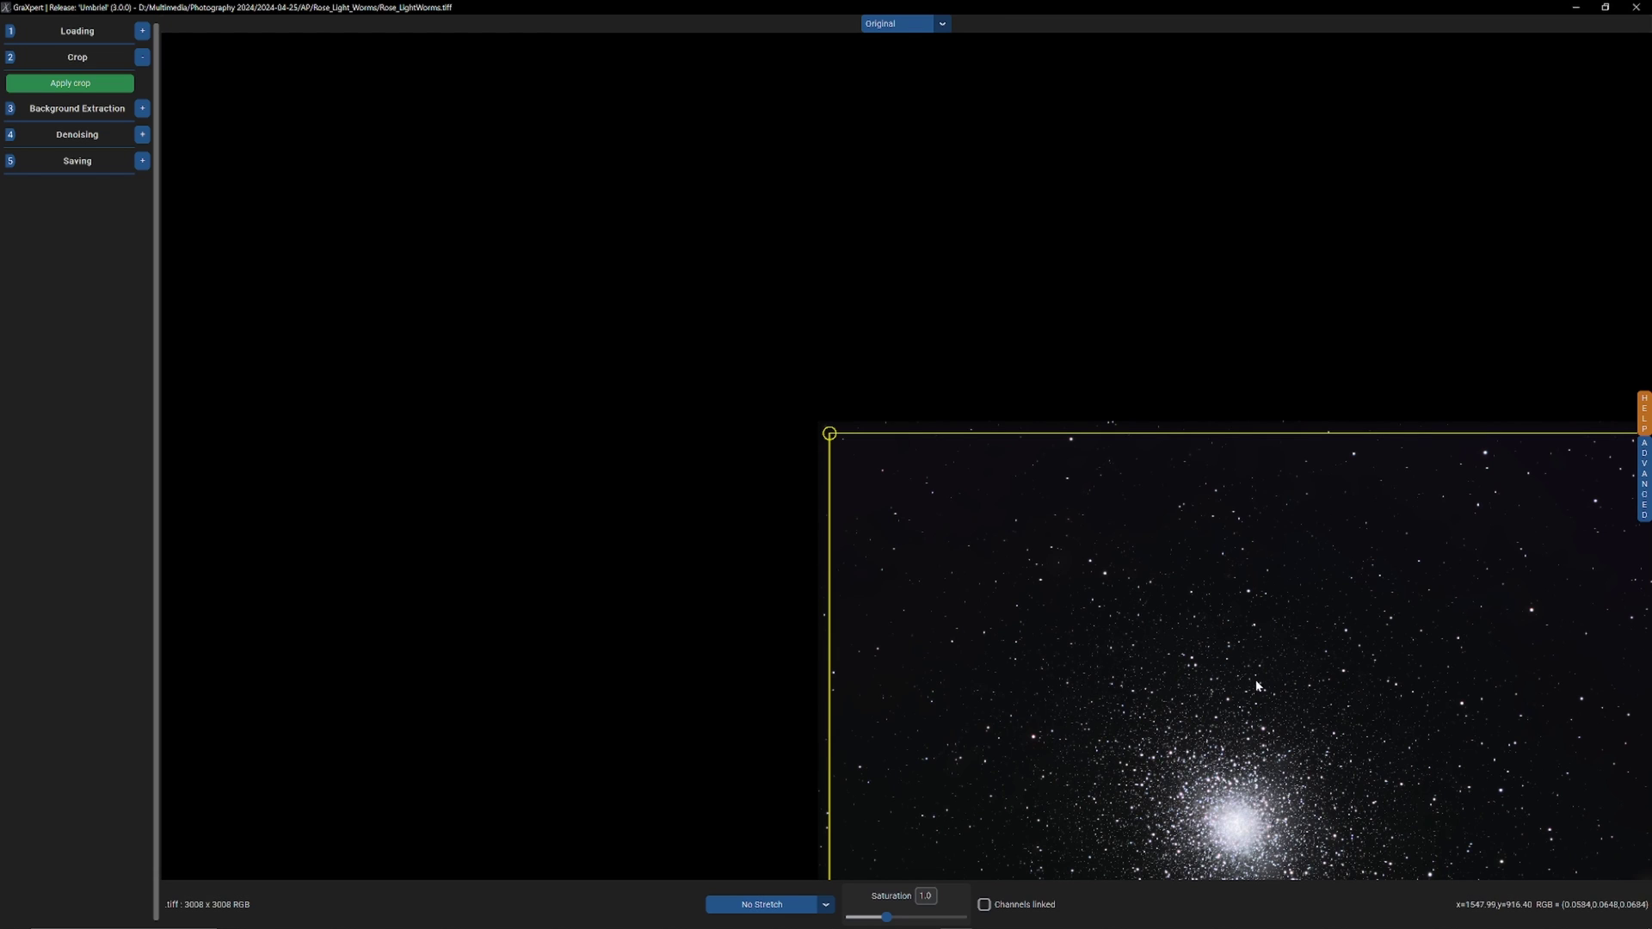
pyautogui.moveTo(1241, 662); pyautogui.dragTo(738, 295)
pyautogui.scroll(3, 1088, 782)
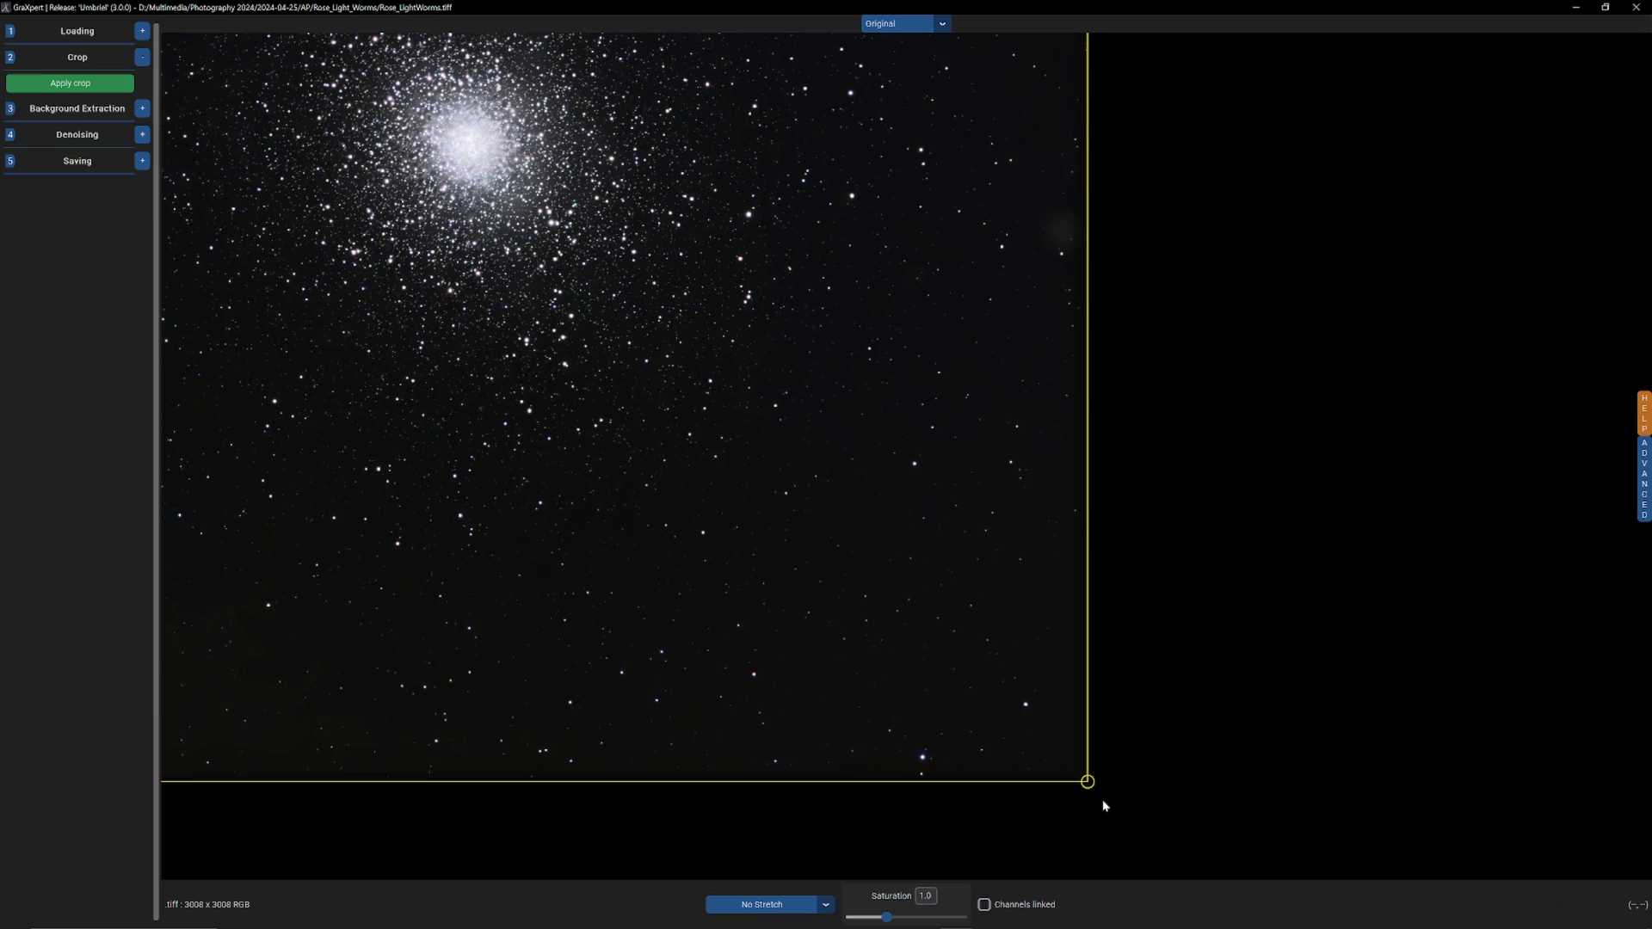
pyautogui.moveTo(1070, 772); pyautogui.dragTo(1064, 743)
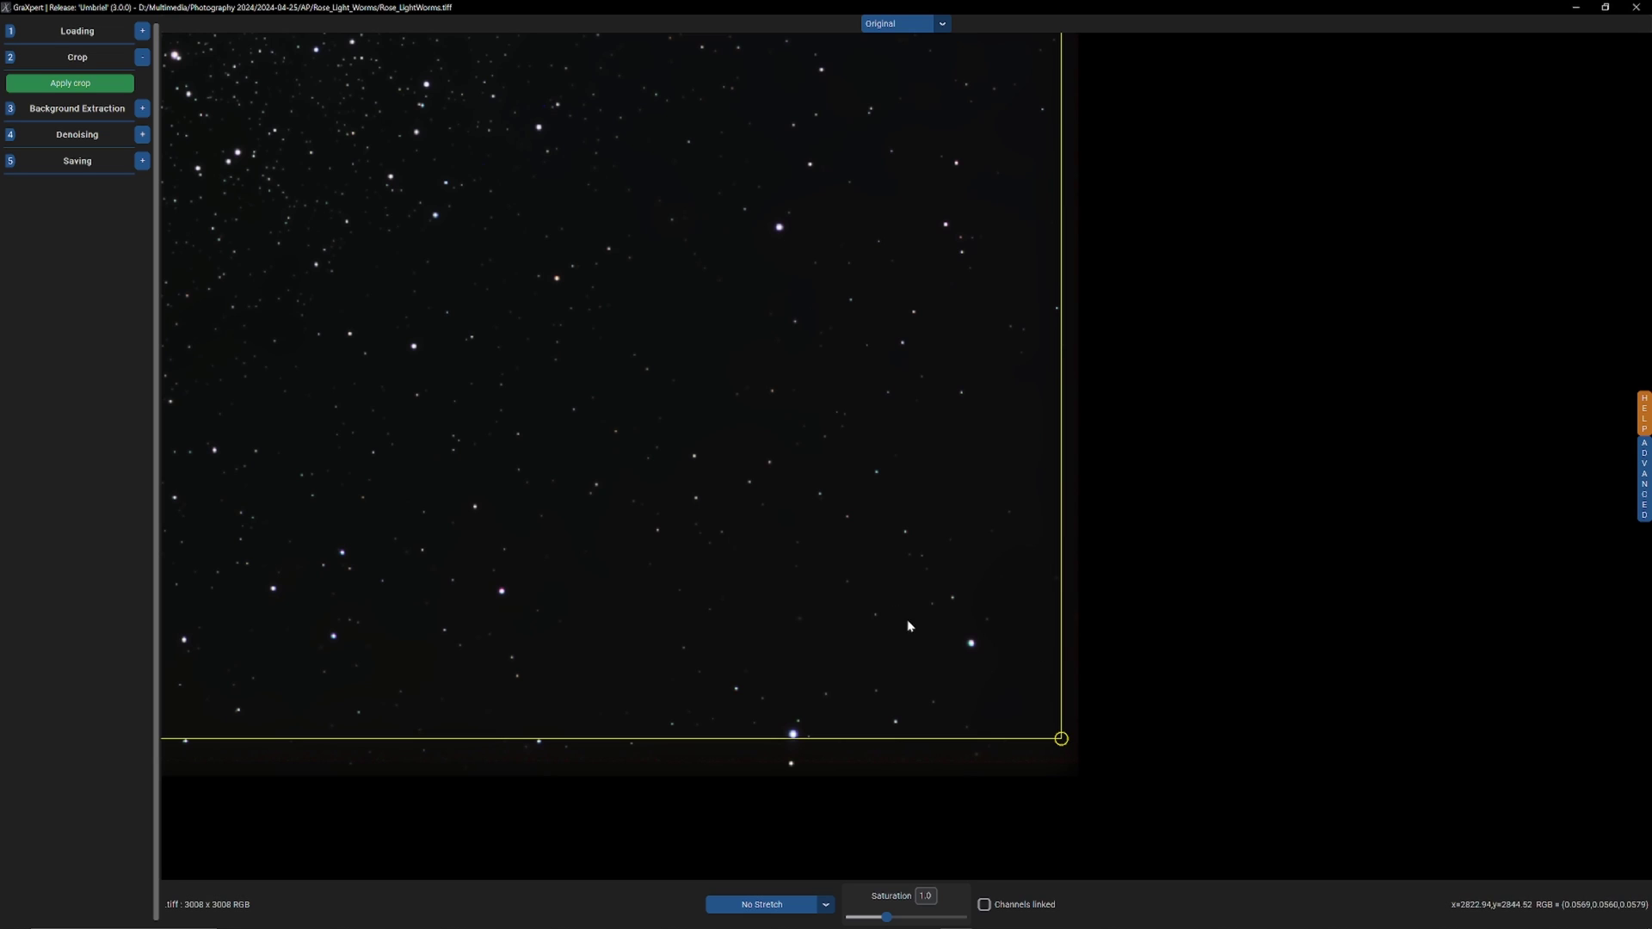
pyautogui.scroll(-3, 375, 311)
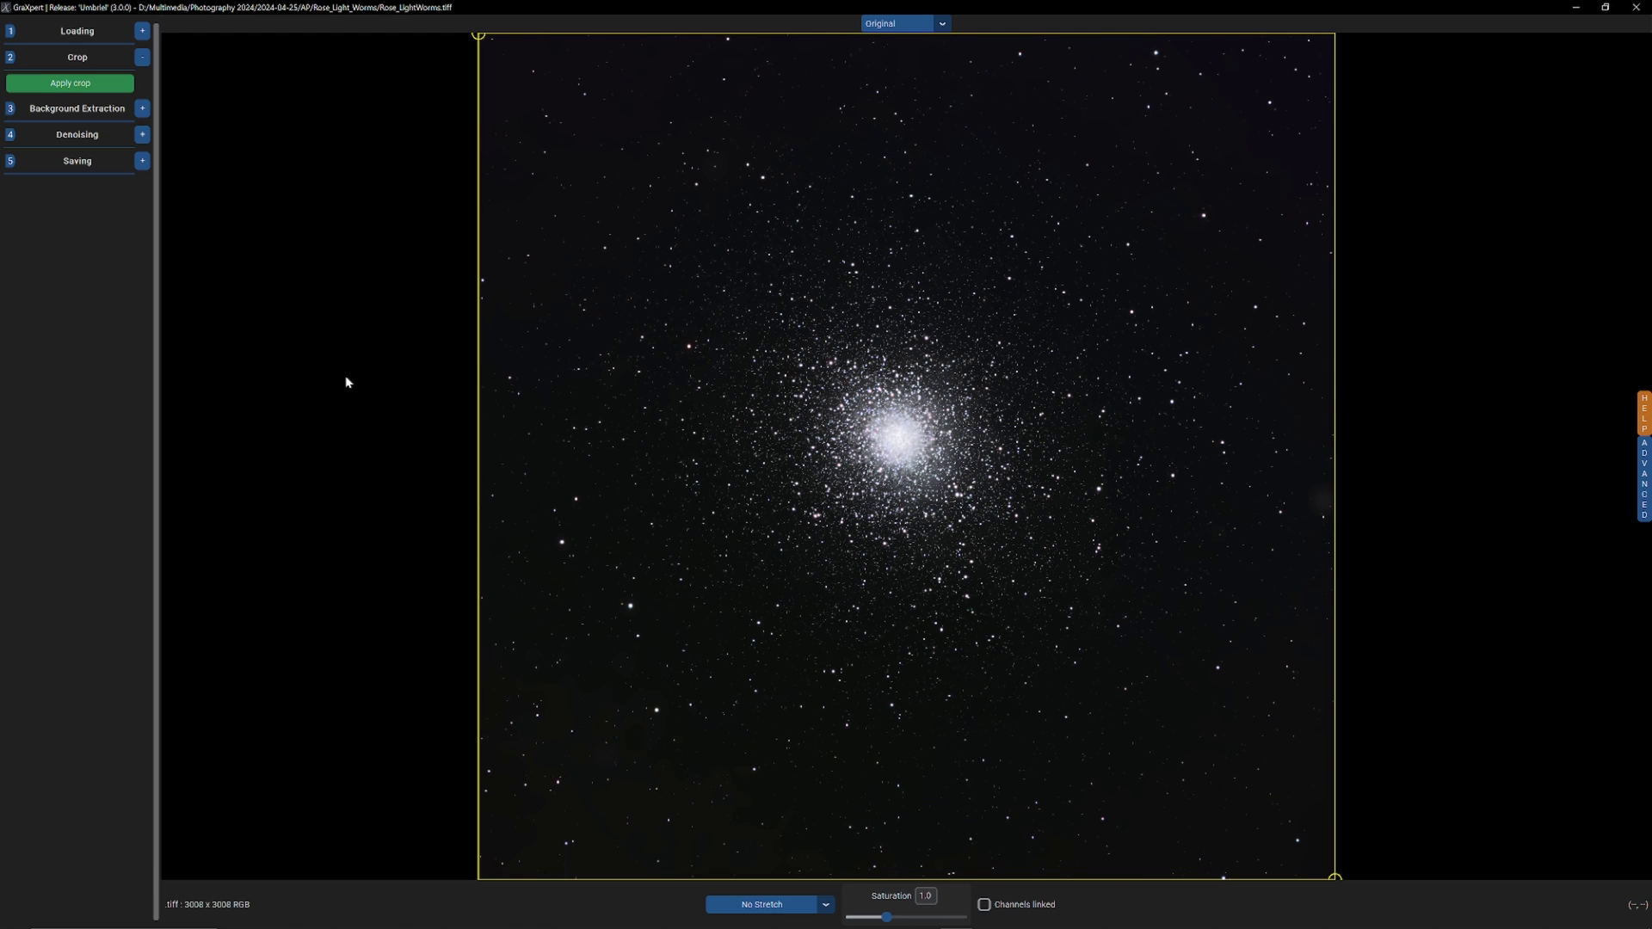
pyautogui.click(140, 108)
pyautogui.click(54, 234)
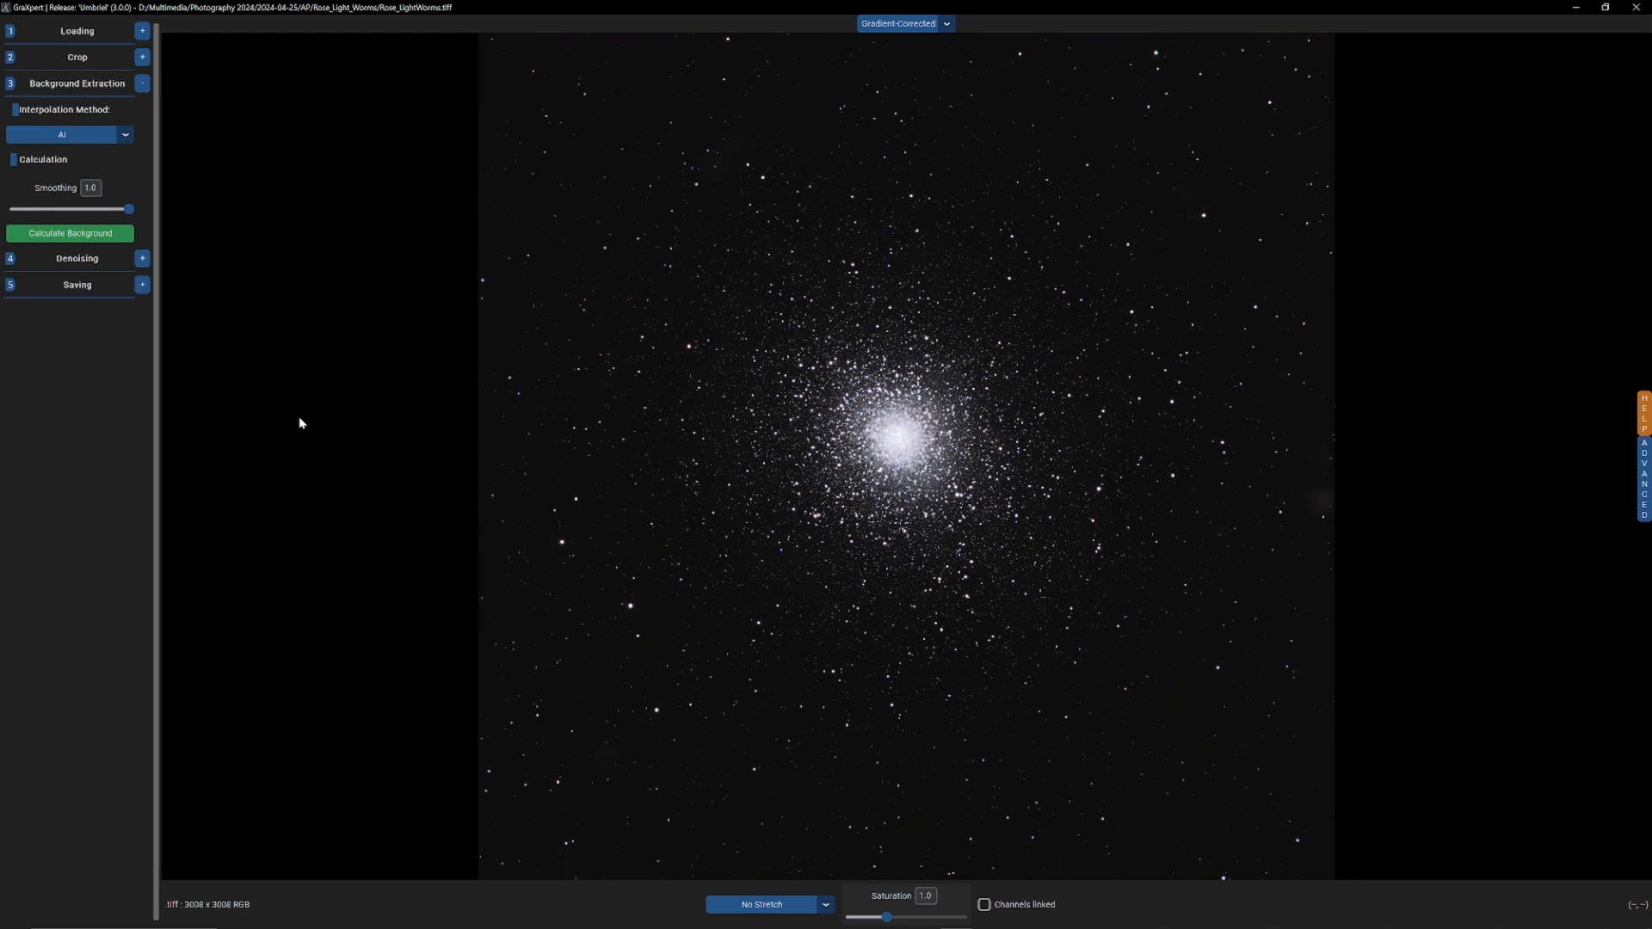
# - Zoom in and out to inspect the gradient-corrected M5 image
pyautogui.scroll(3, 911, 455)
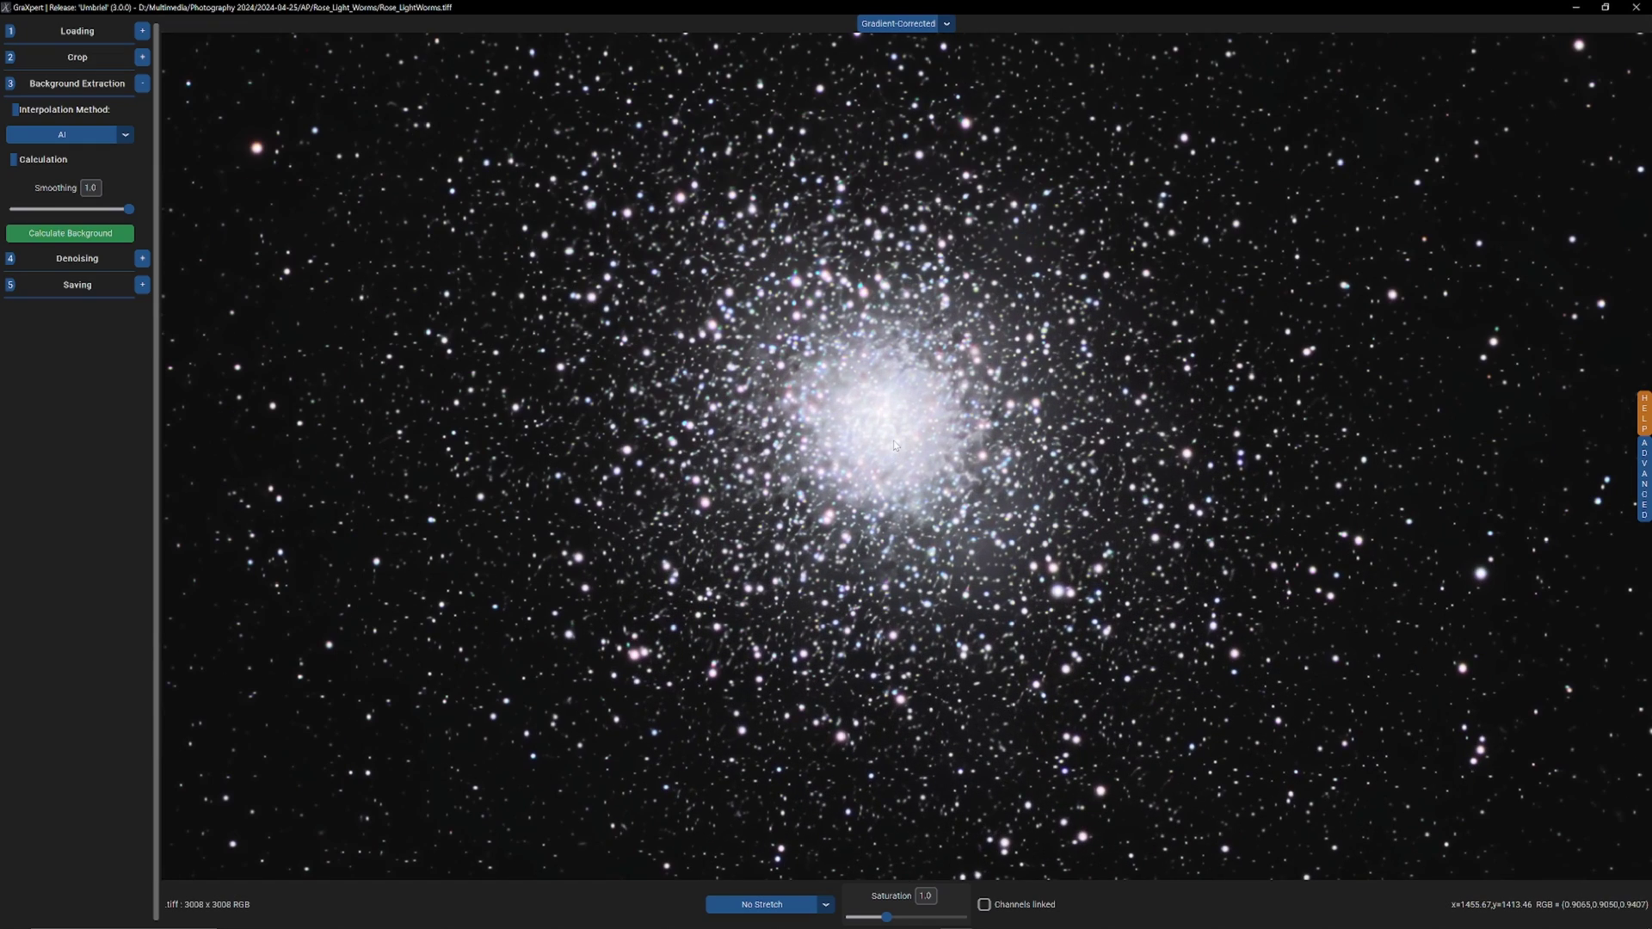
pyautogui.scroll(-3, 899, 443)
pyautogui.scroll(-1, 895, 440)
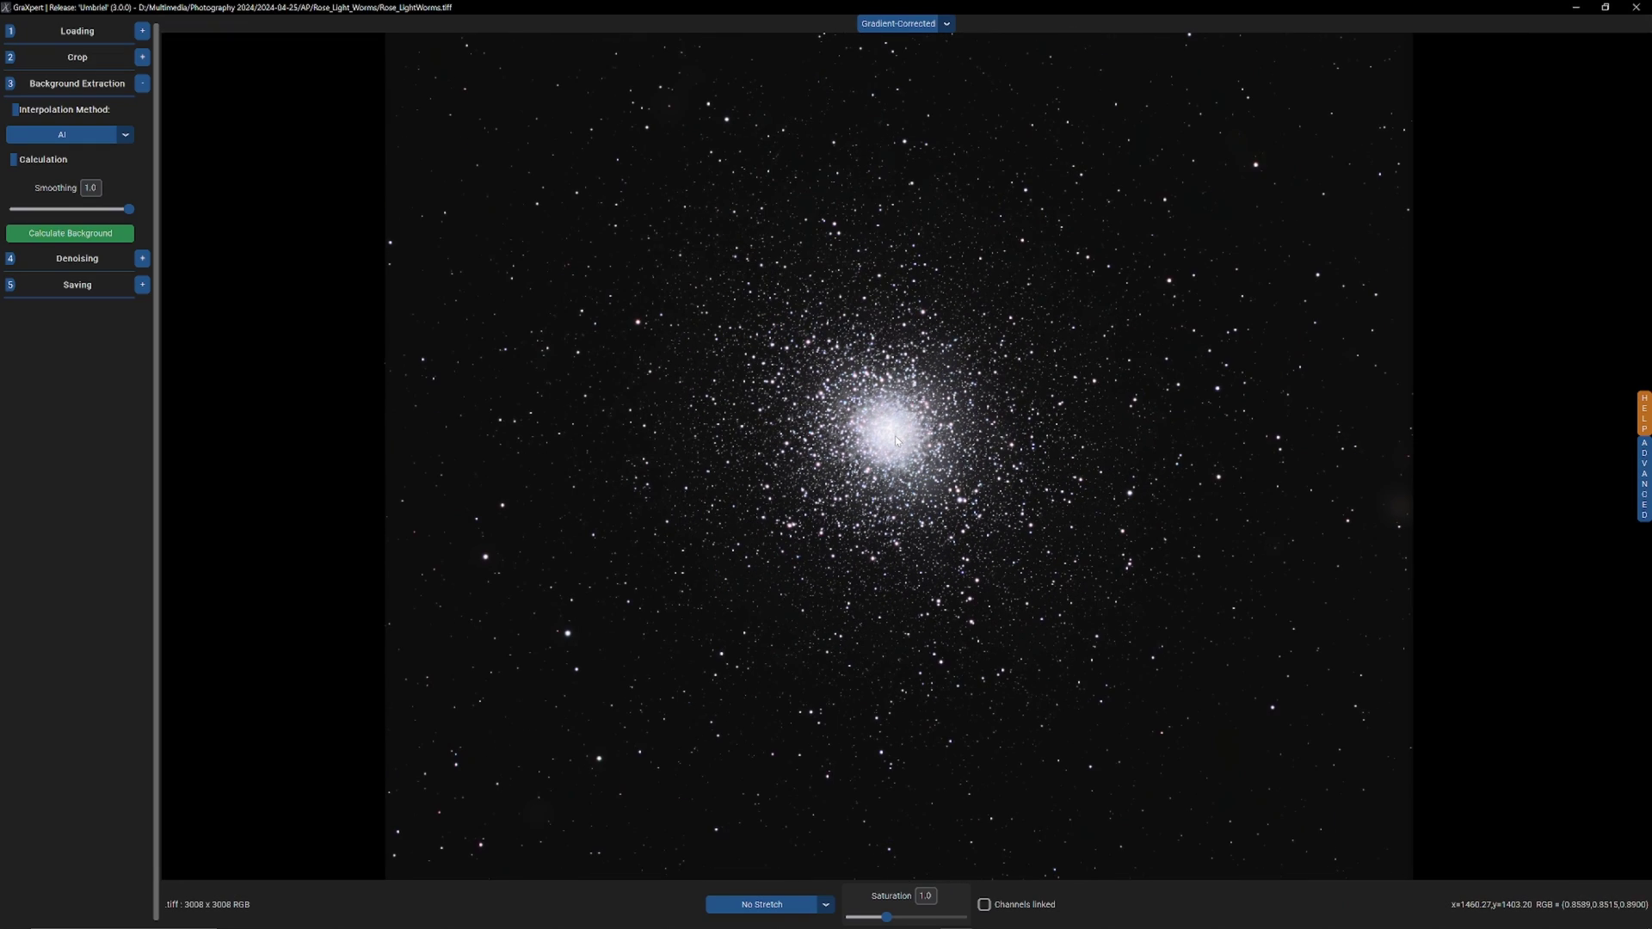
pyautogui.scroll(3, 895, 441)
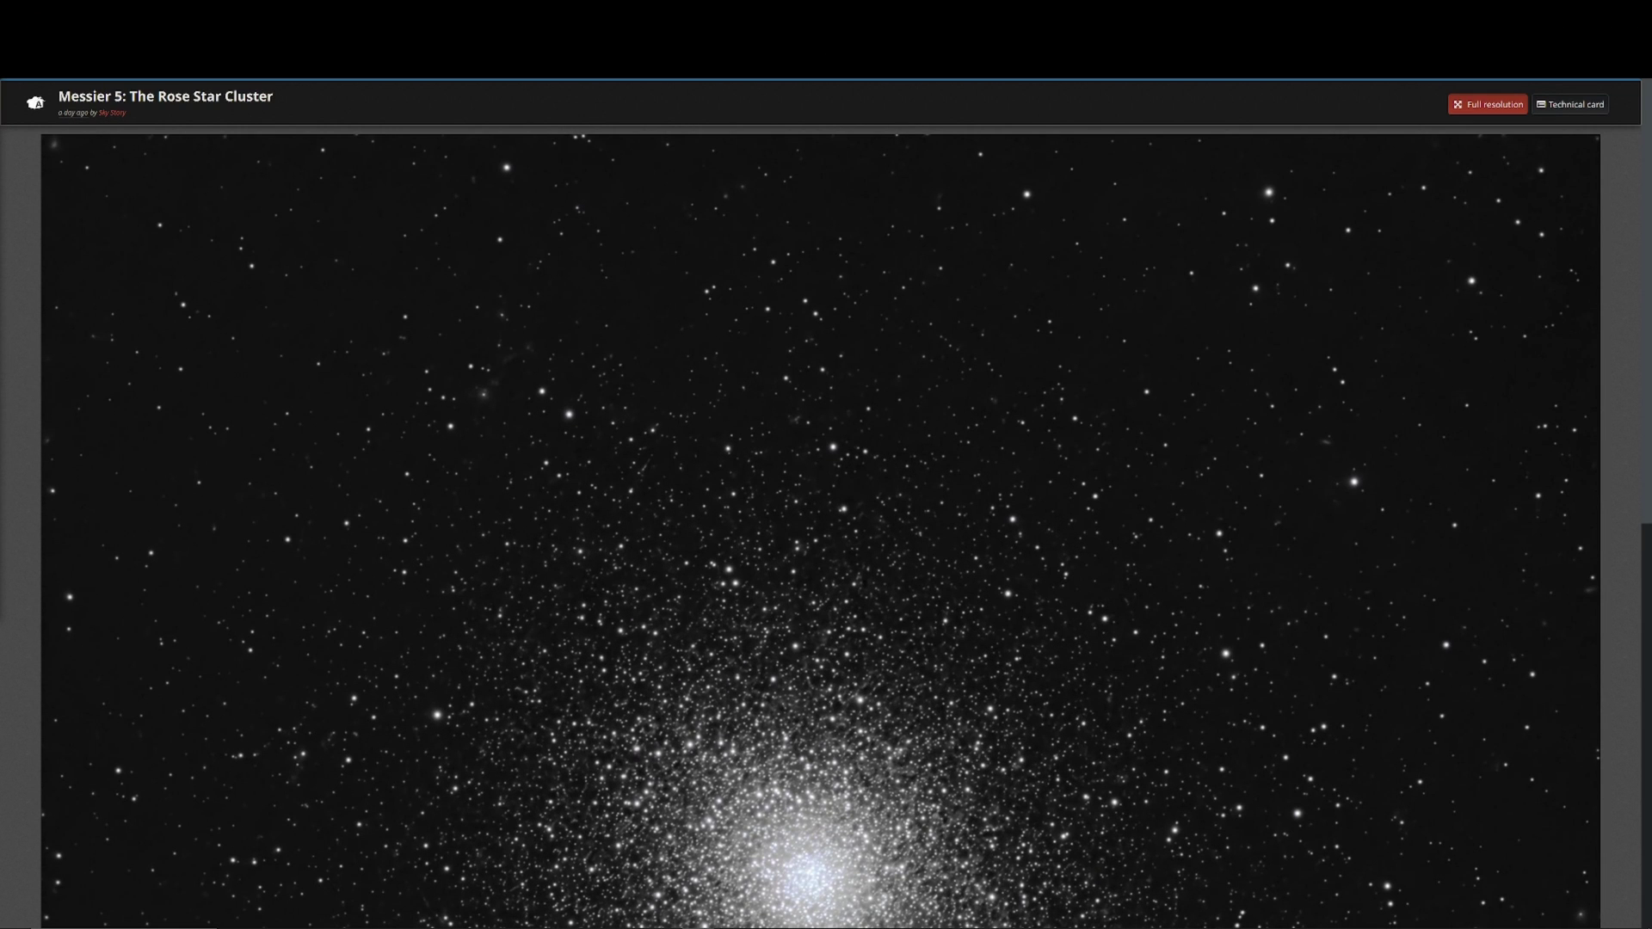
pyautogui.hotkey('alt', 'Left')
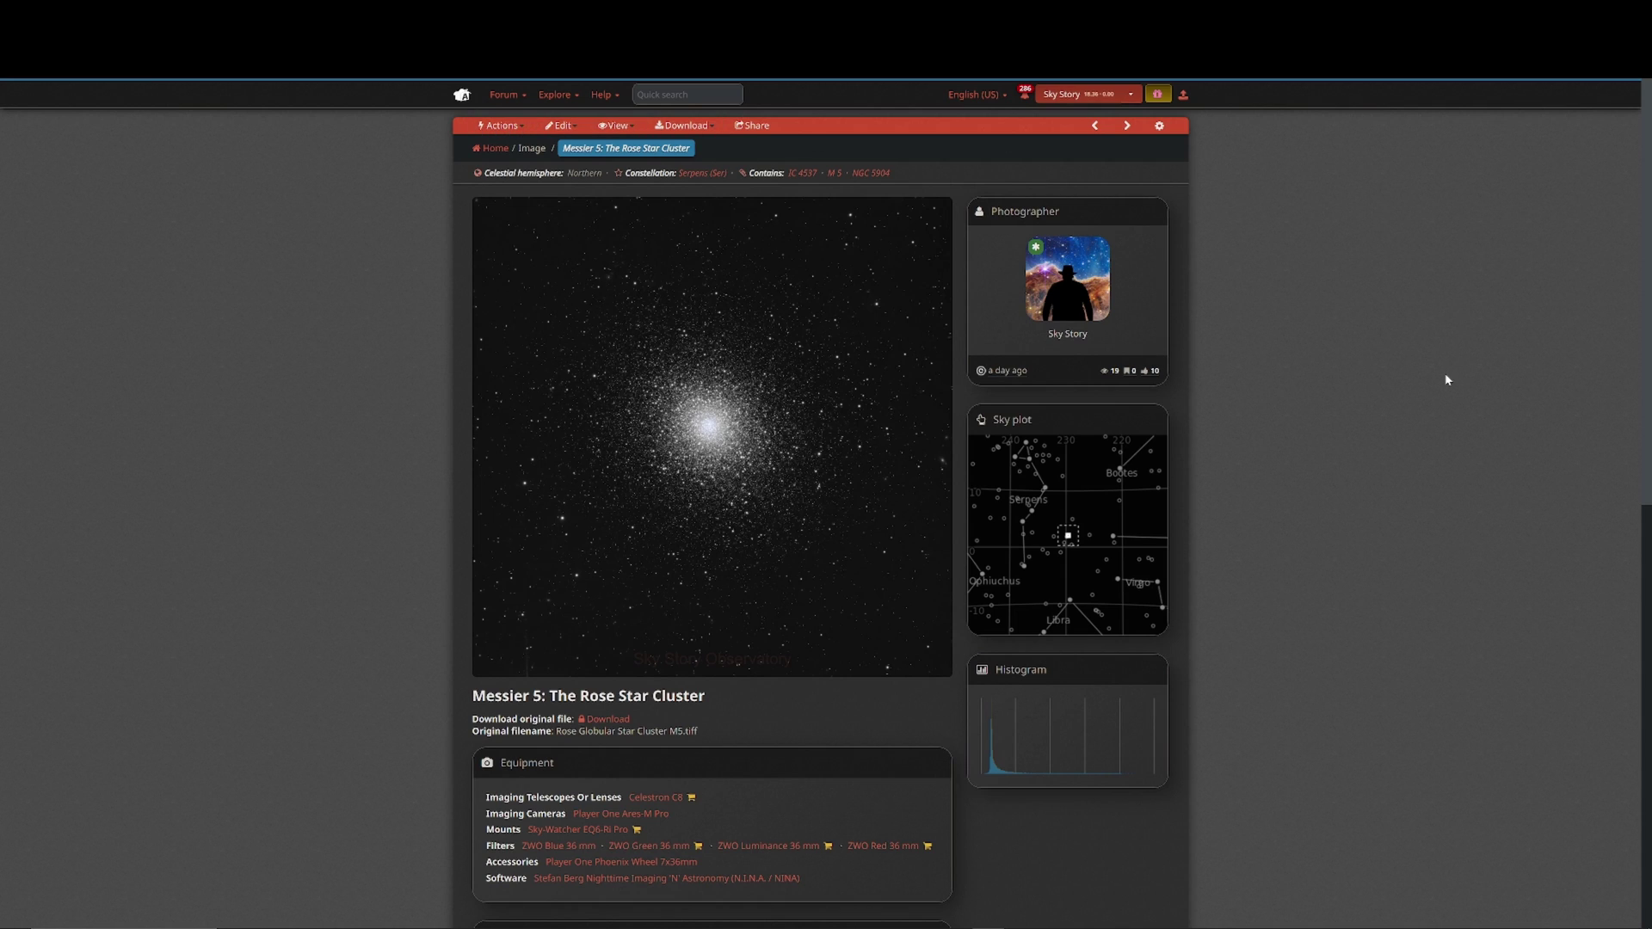
pyautogui.moveTo(932, 484)
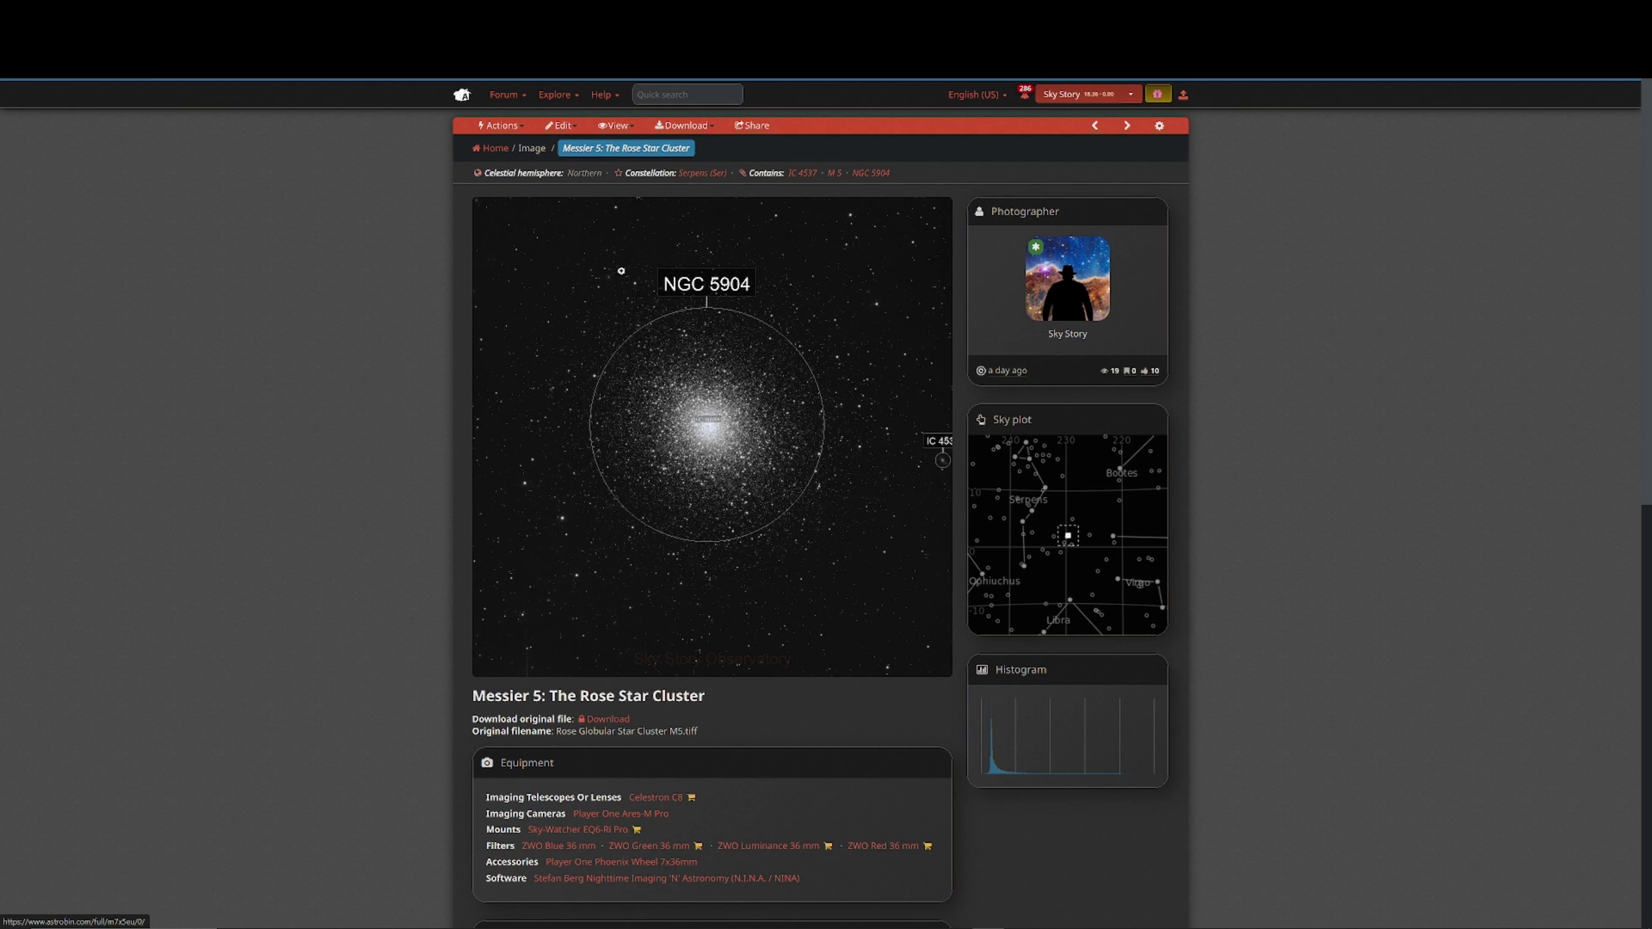
pyautogui.click(845, 353)
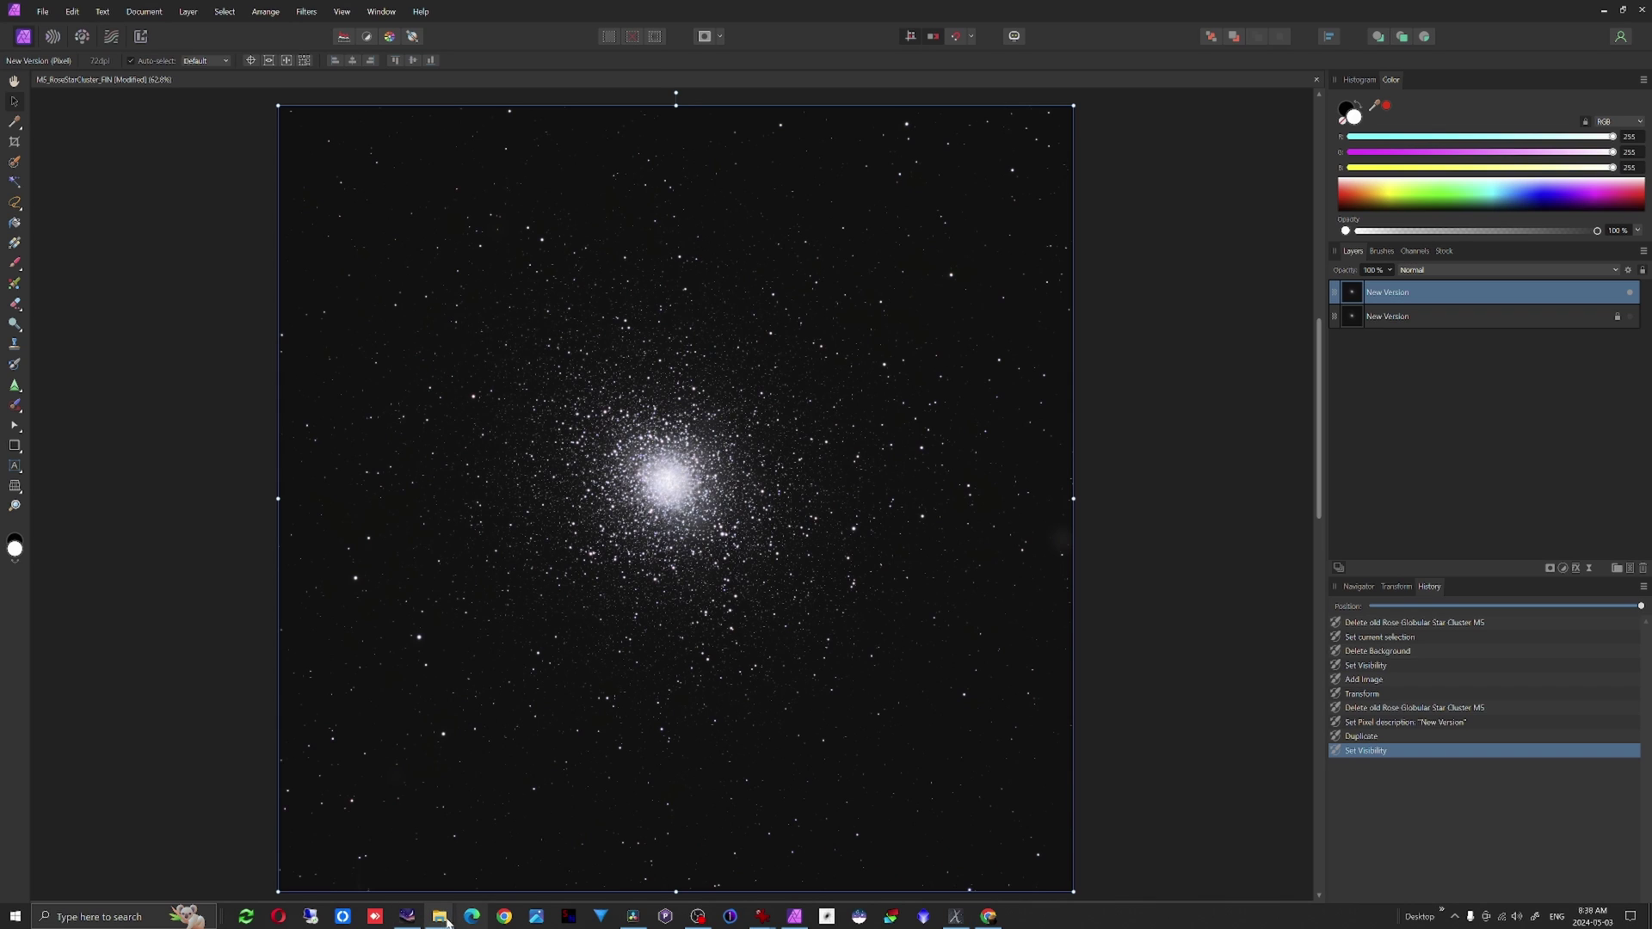
# - Add the old Rose Globular Star Cluster M5 file from 2024-04-25 as a layer and centre it
pyautogui.moveTo(440, 920)
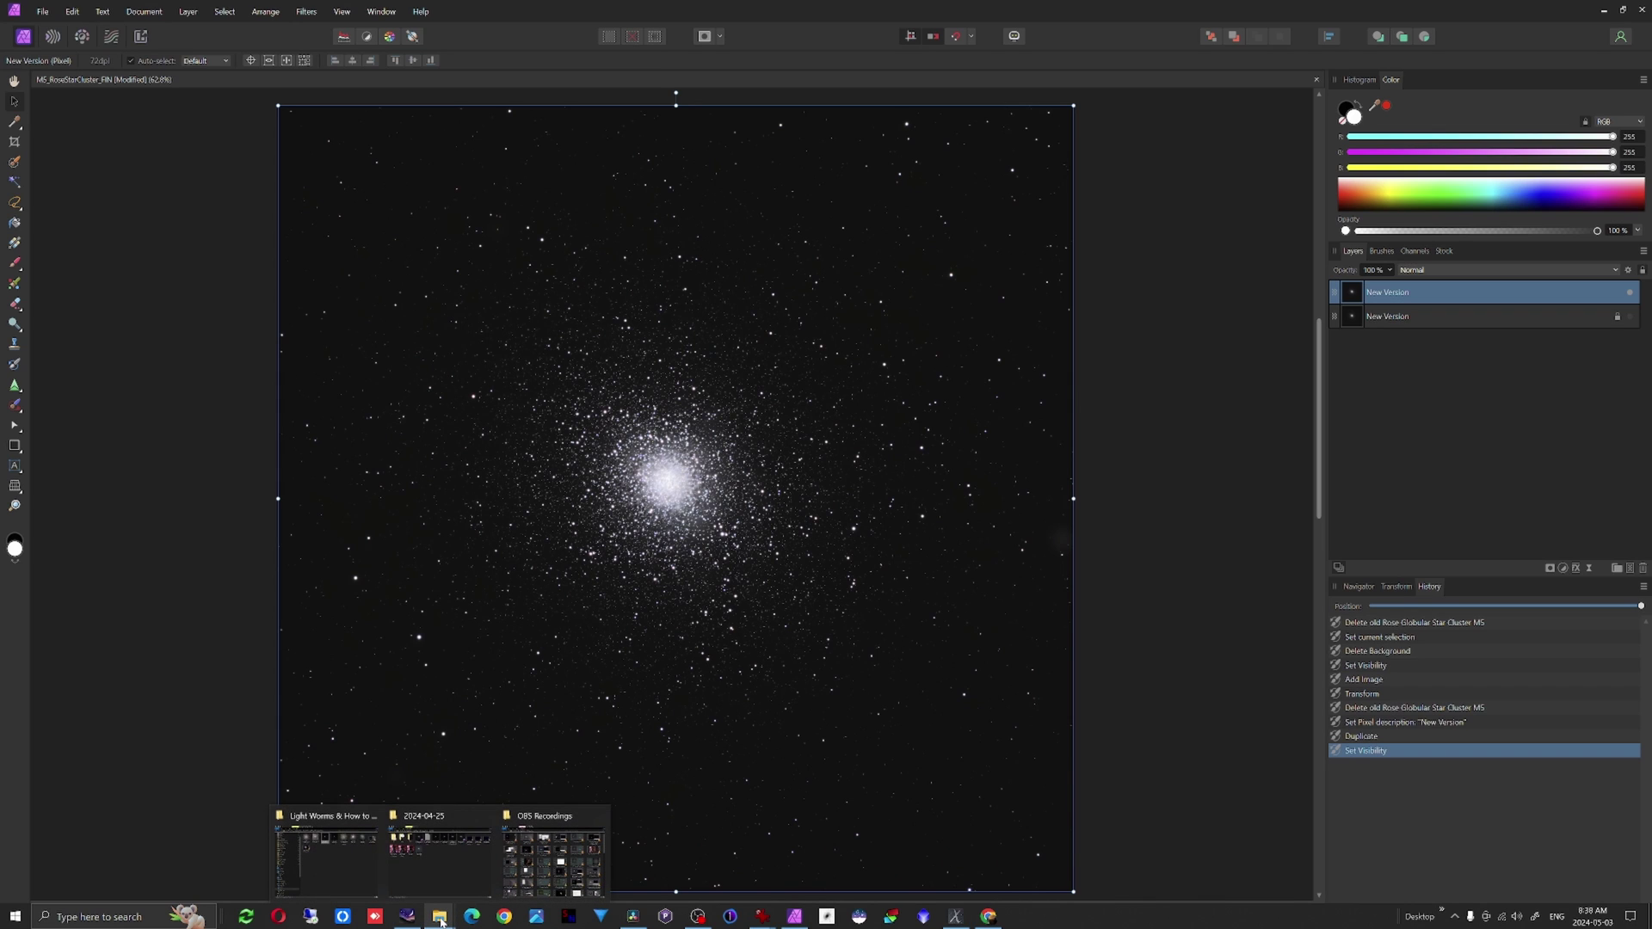
pyautogui.click(439, 856)
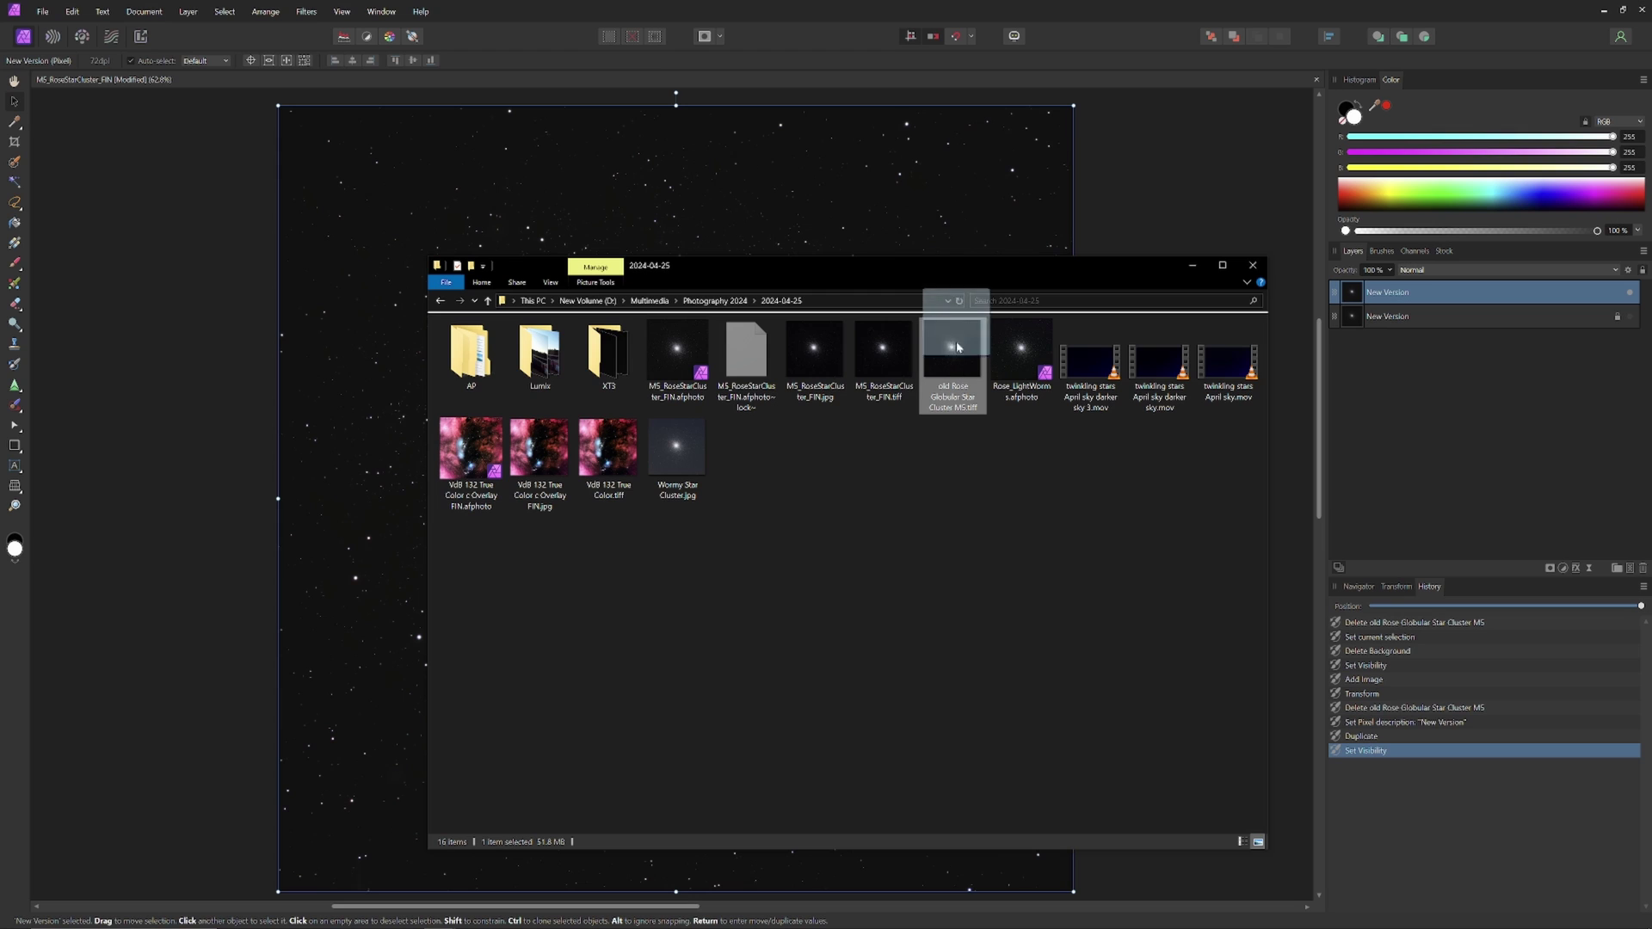
pyautogui.moveTo(958, 347); pyautogui.dragTo(927, 271)
pyautogui.click(13, 103)
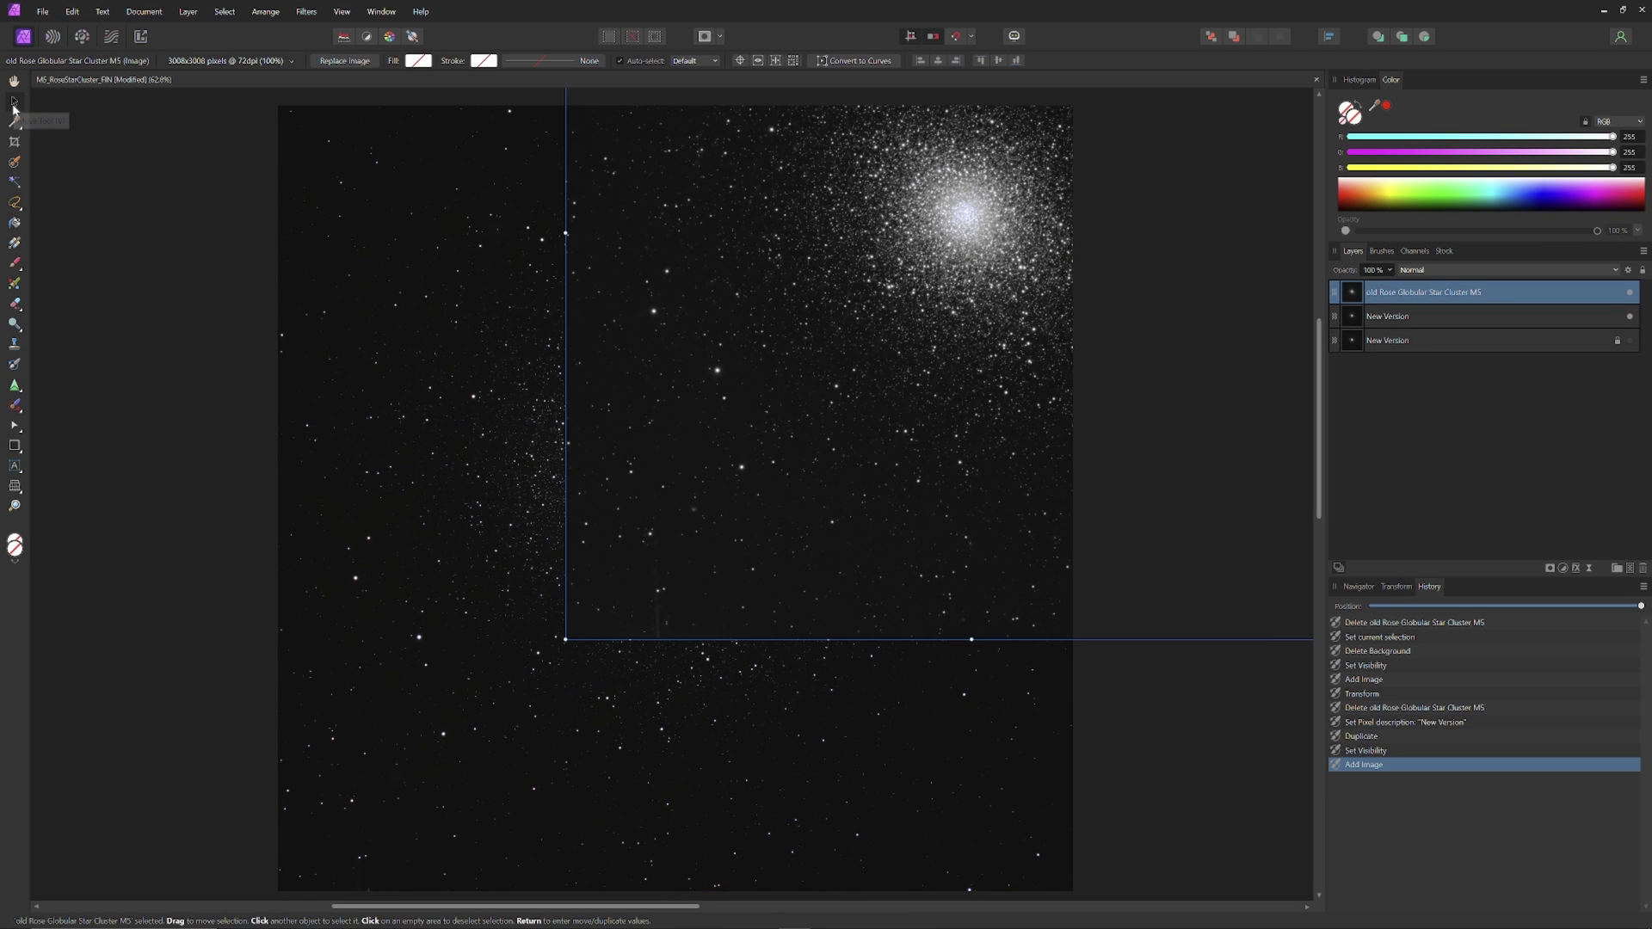
pyautogui.moveTo(1067, 273); pyautogui.dragTo(779, 532)
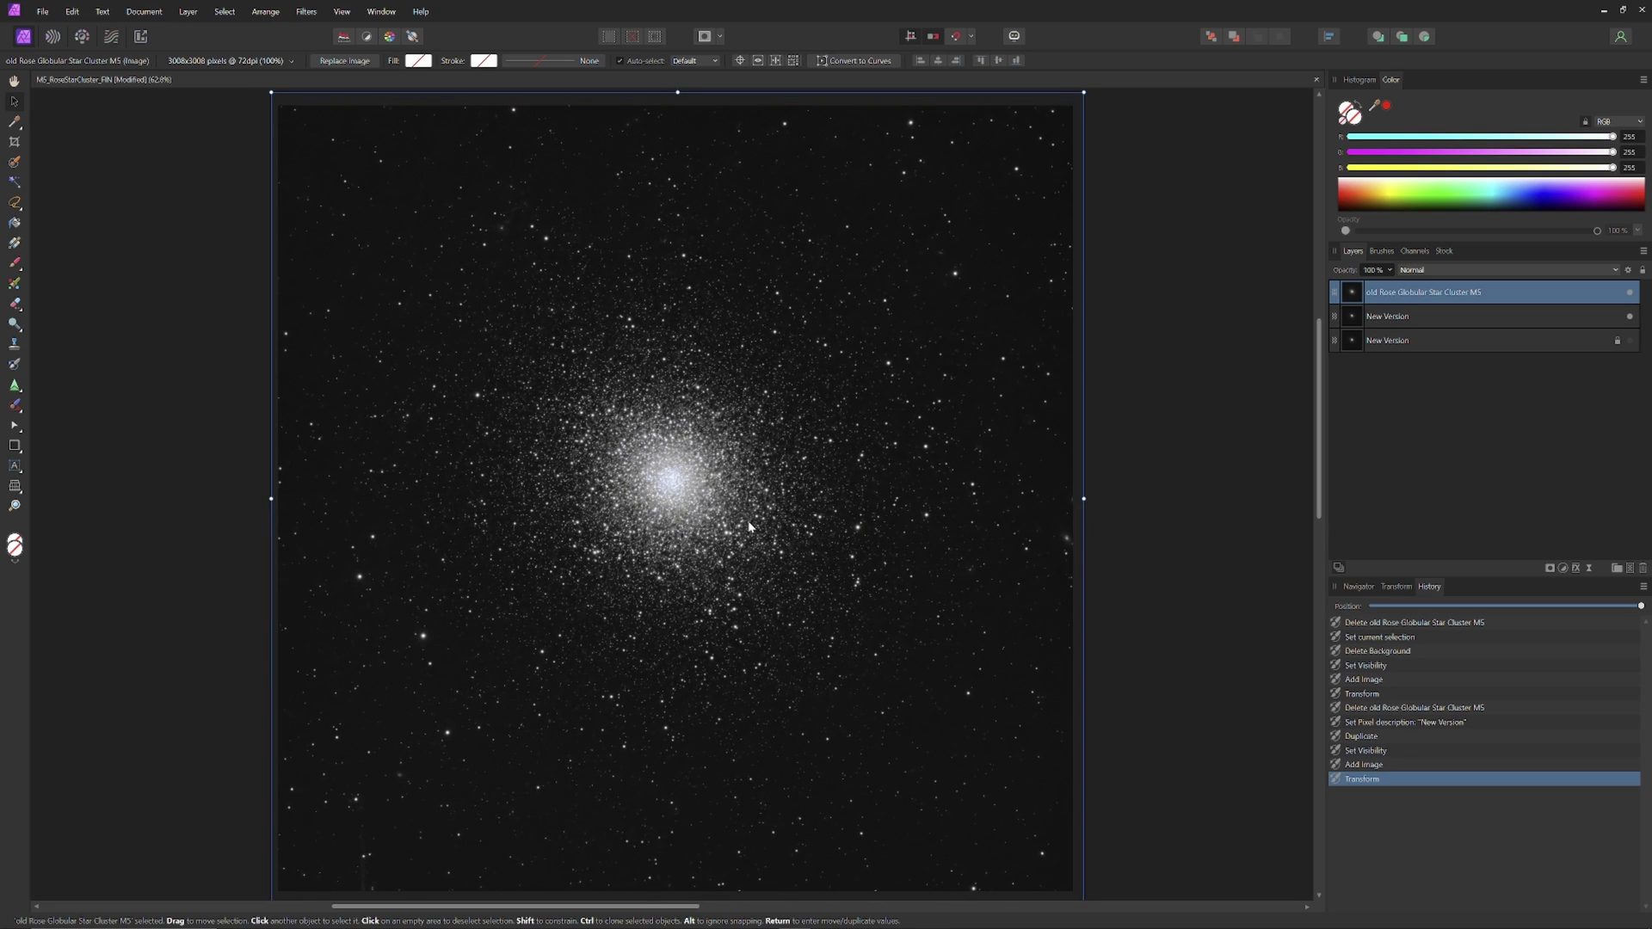
pyautogui.click(1470, 273)
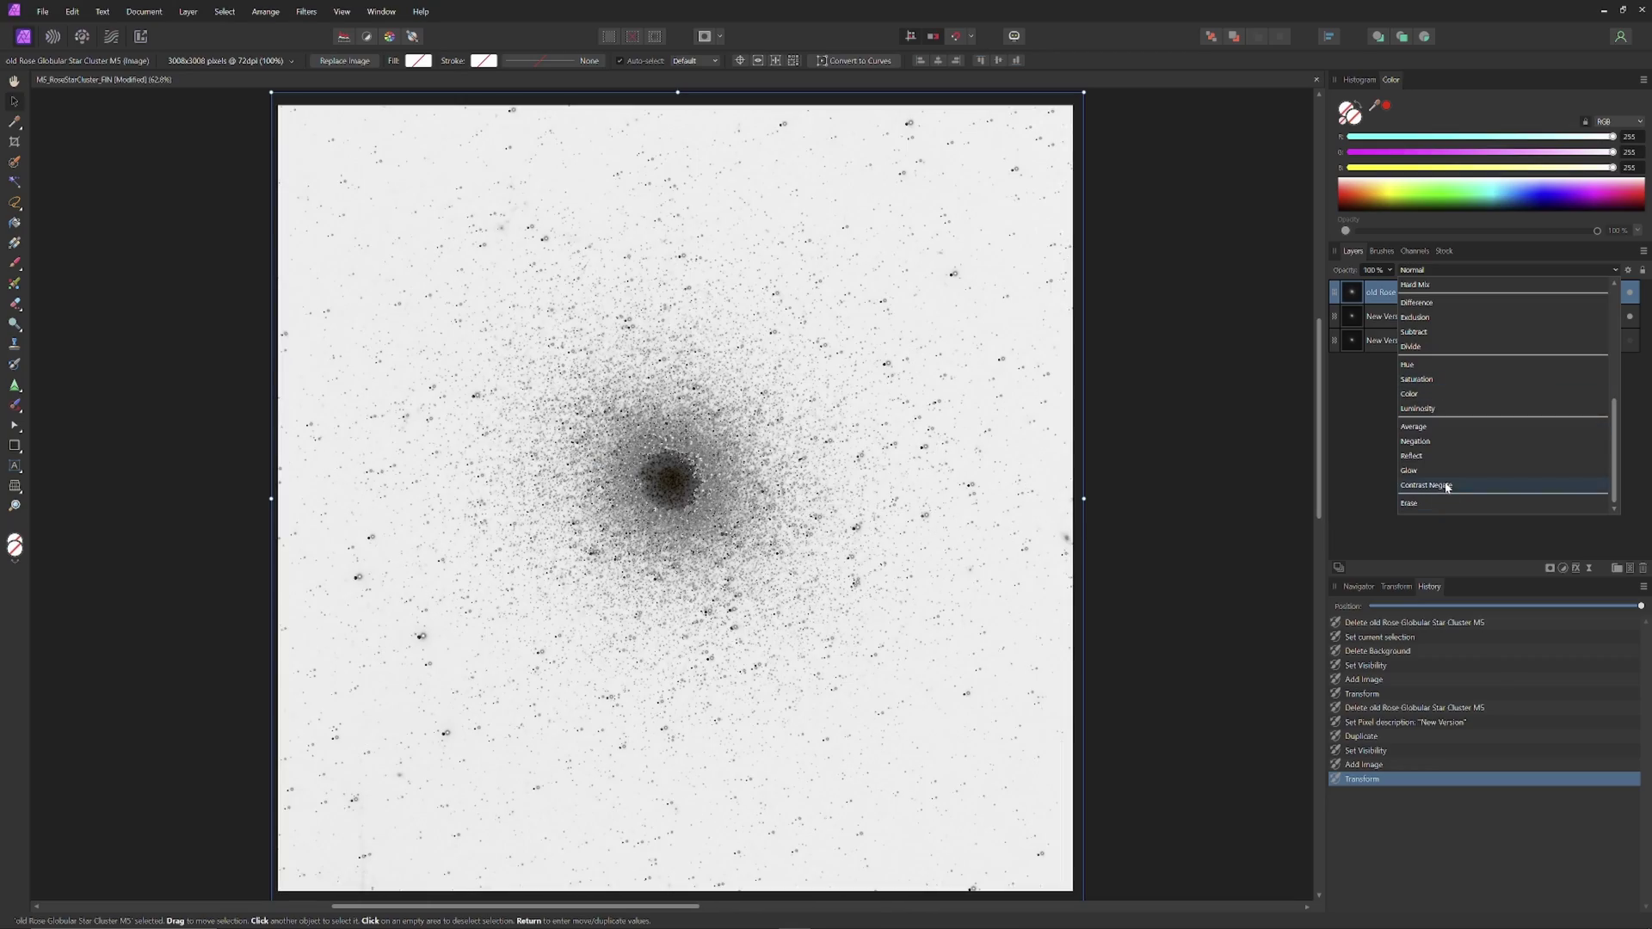
# - Set the top layer to Contrast Negate and nudge it to align the stars
pyautogui.click(1445, 485)
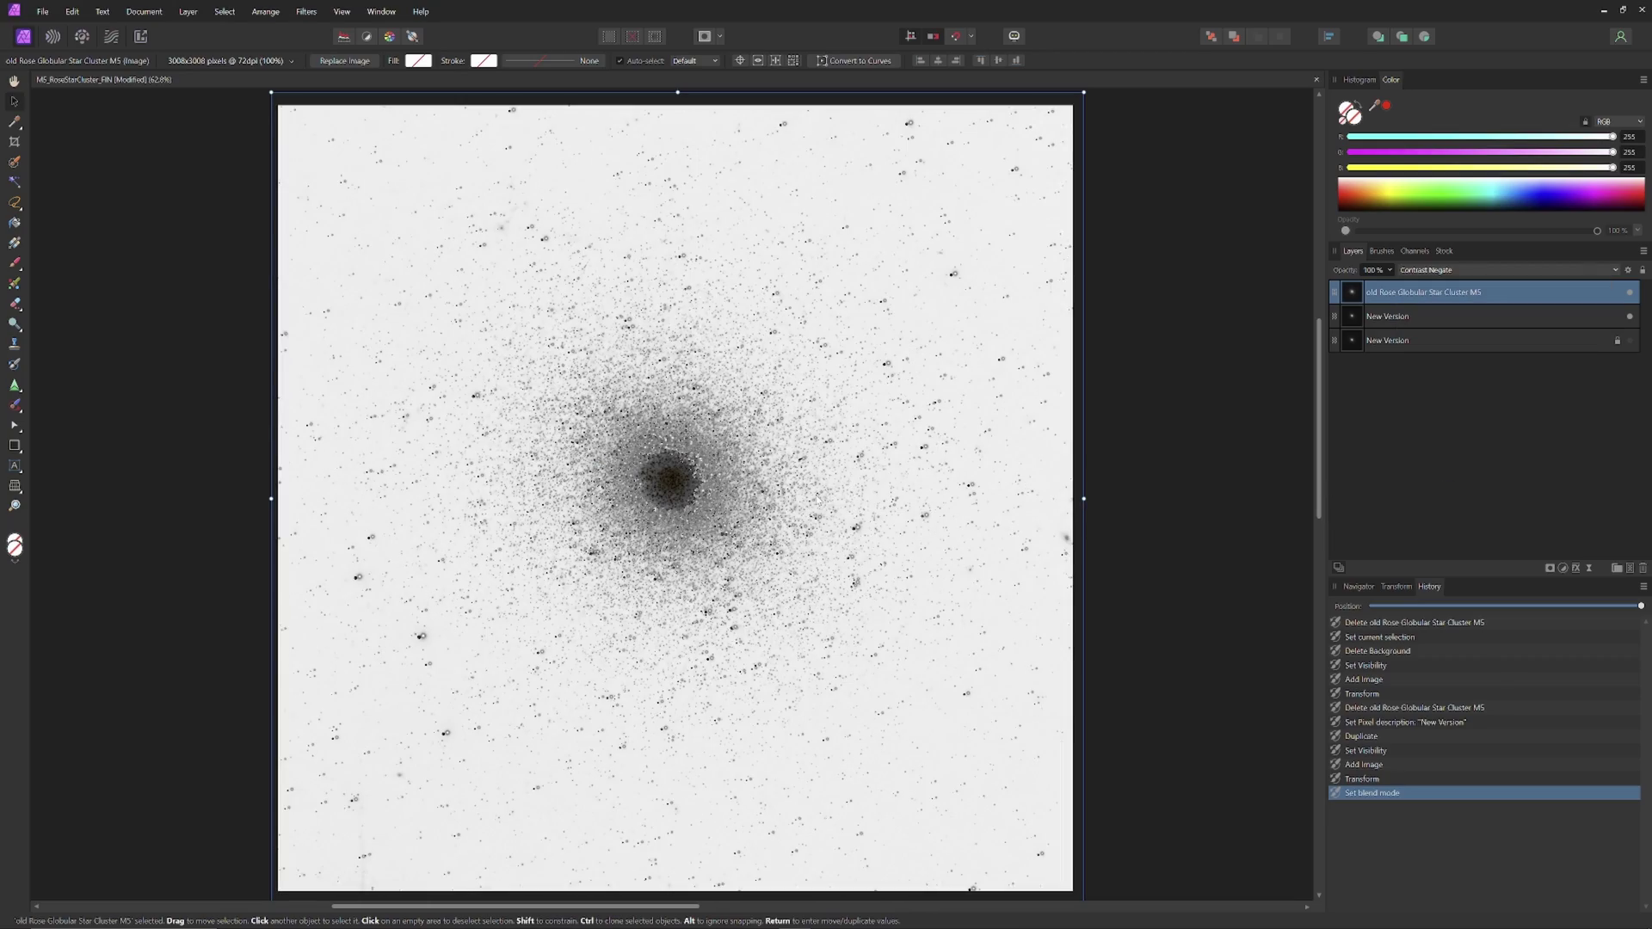
pyautogui.scroll(6, 873, 534)
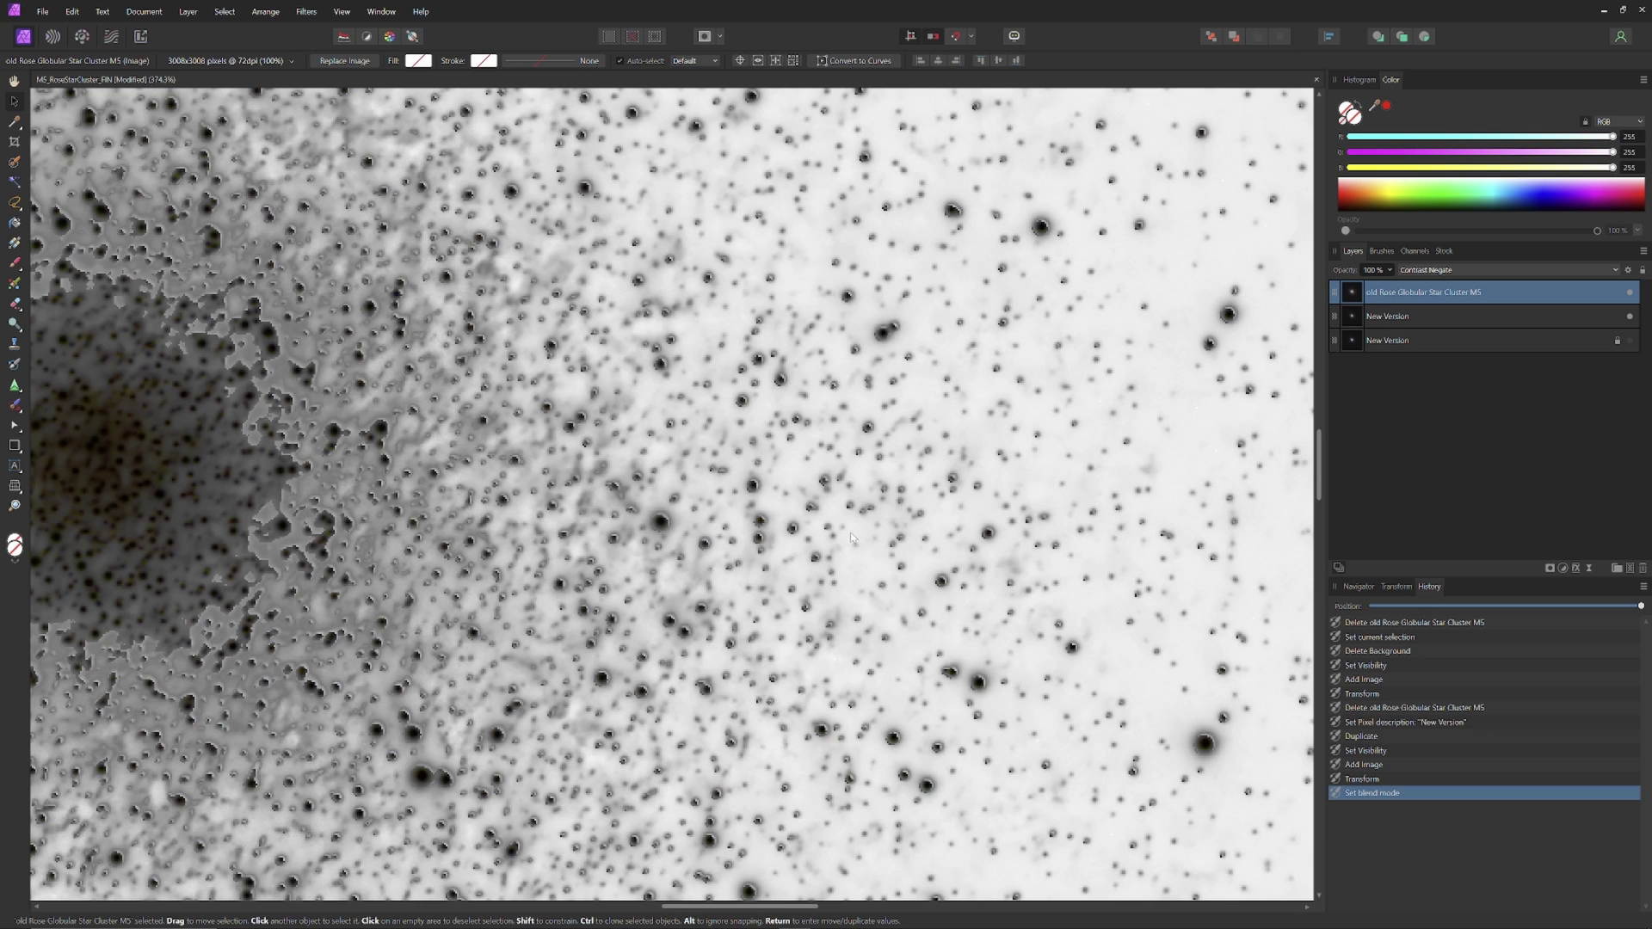
pyautogui.moveTo(851, 538); pyautogui.dragTo(838, 540)
pyautogui.scroll(6, 839, 540)
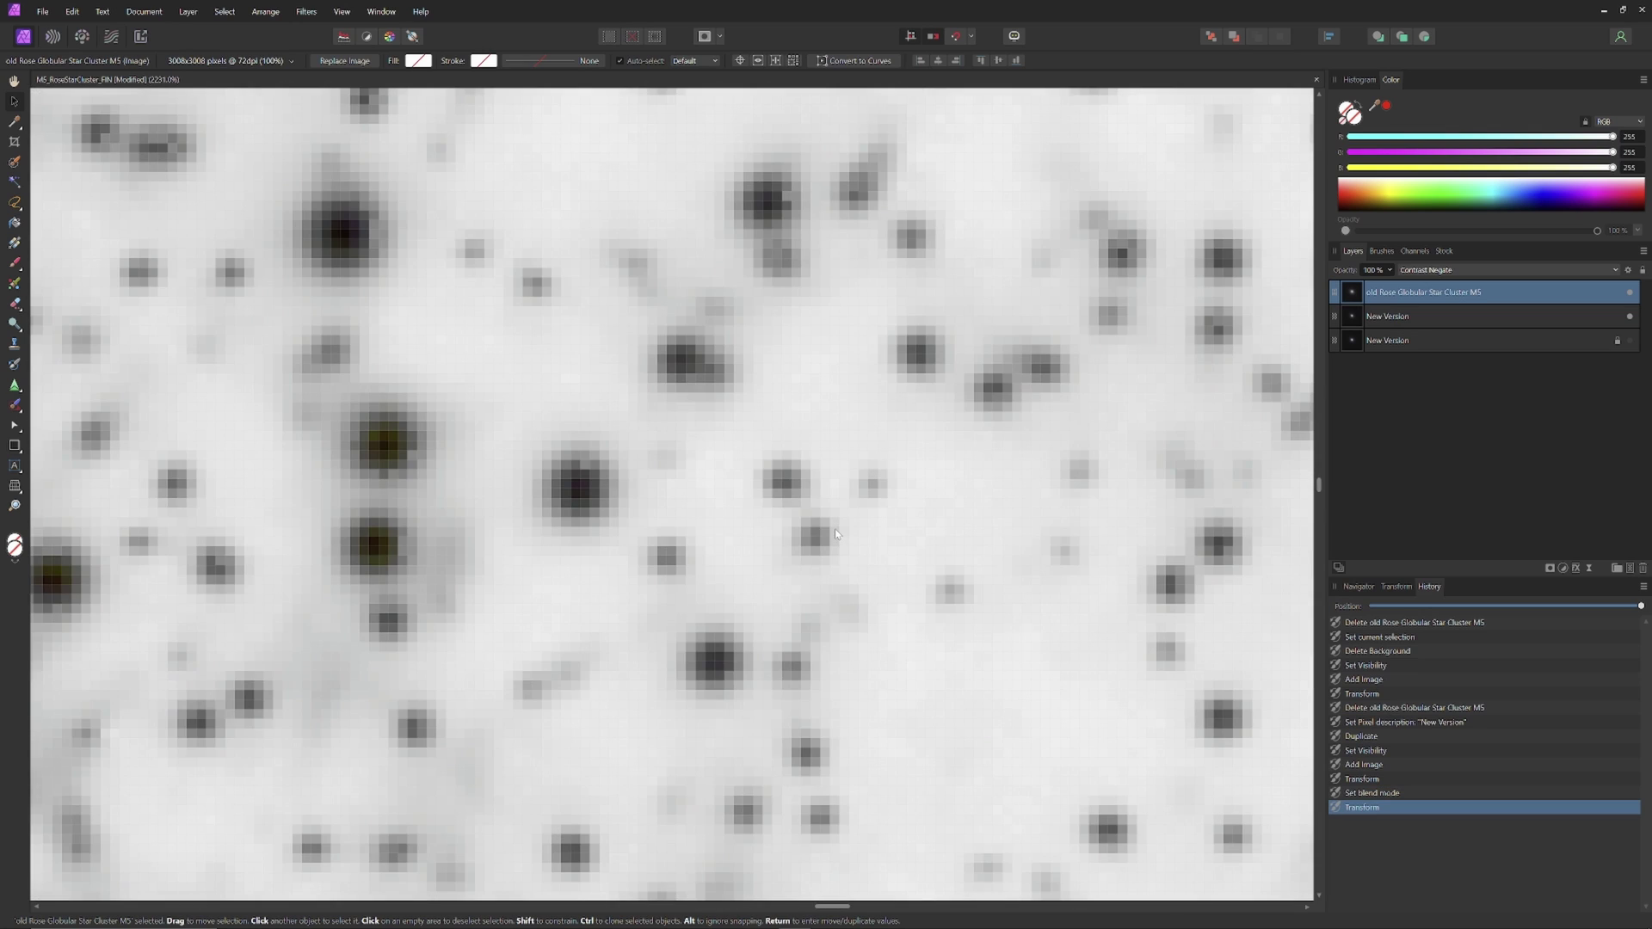
pyautogui.moveTo(921, 479); pyautogui.dragTo(915, 480)
pyautogui.moveTo(915, 480); pyautogui.dragTo(926, 480)
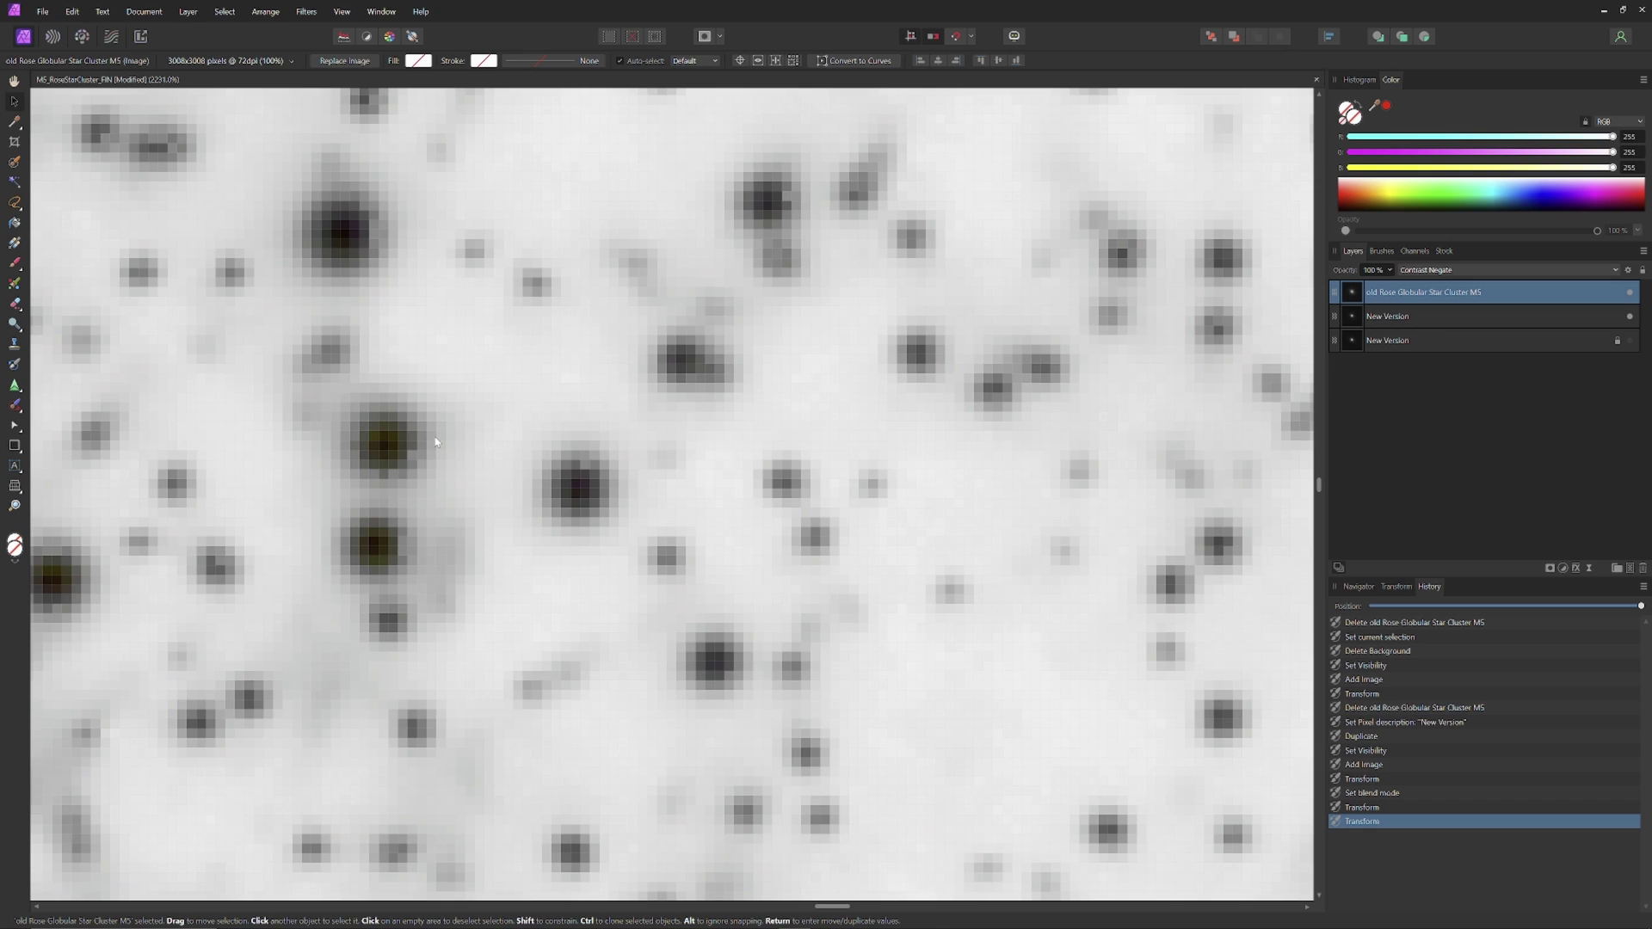
# - Fine-tune the old cluster layer's position until the star halos line up
pyautogui.scroll(3, 389, 447)
pyautogui.hscroll(-5, 440, 454)
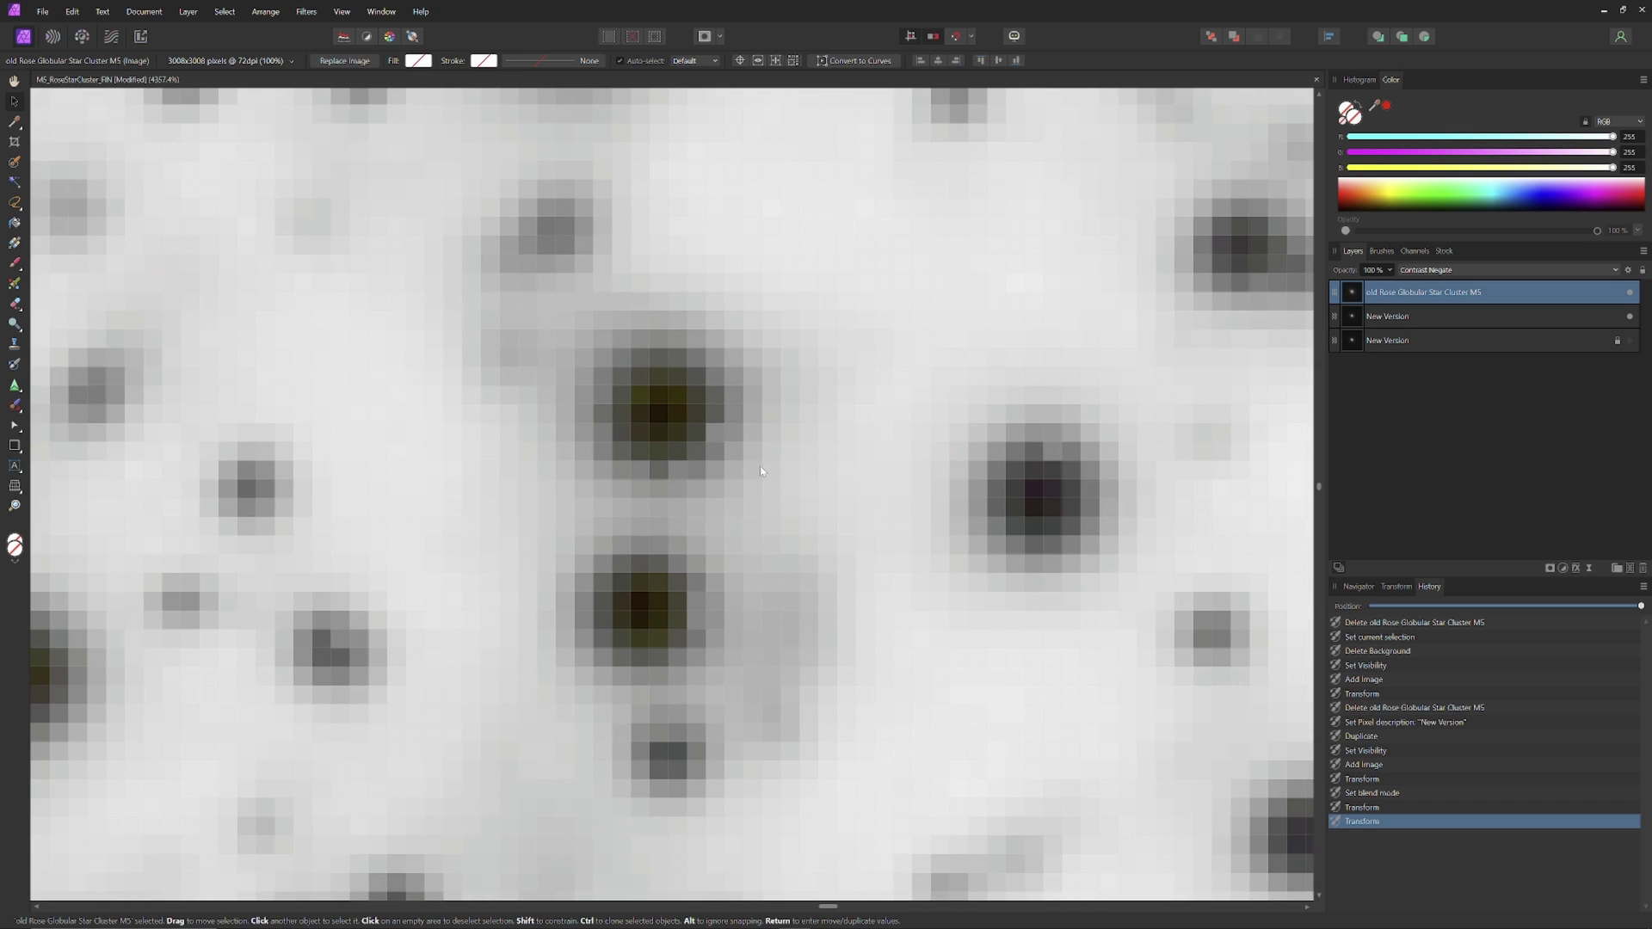
pyautogui.moveTo(761, 471); pyautogui.dragTo(759, 470)
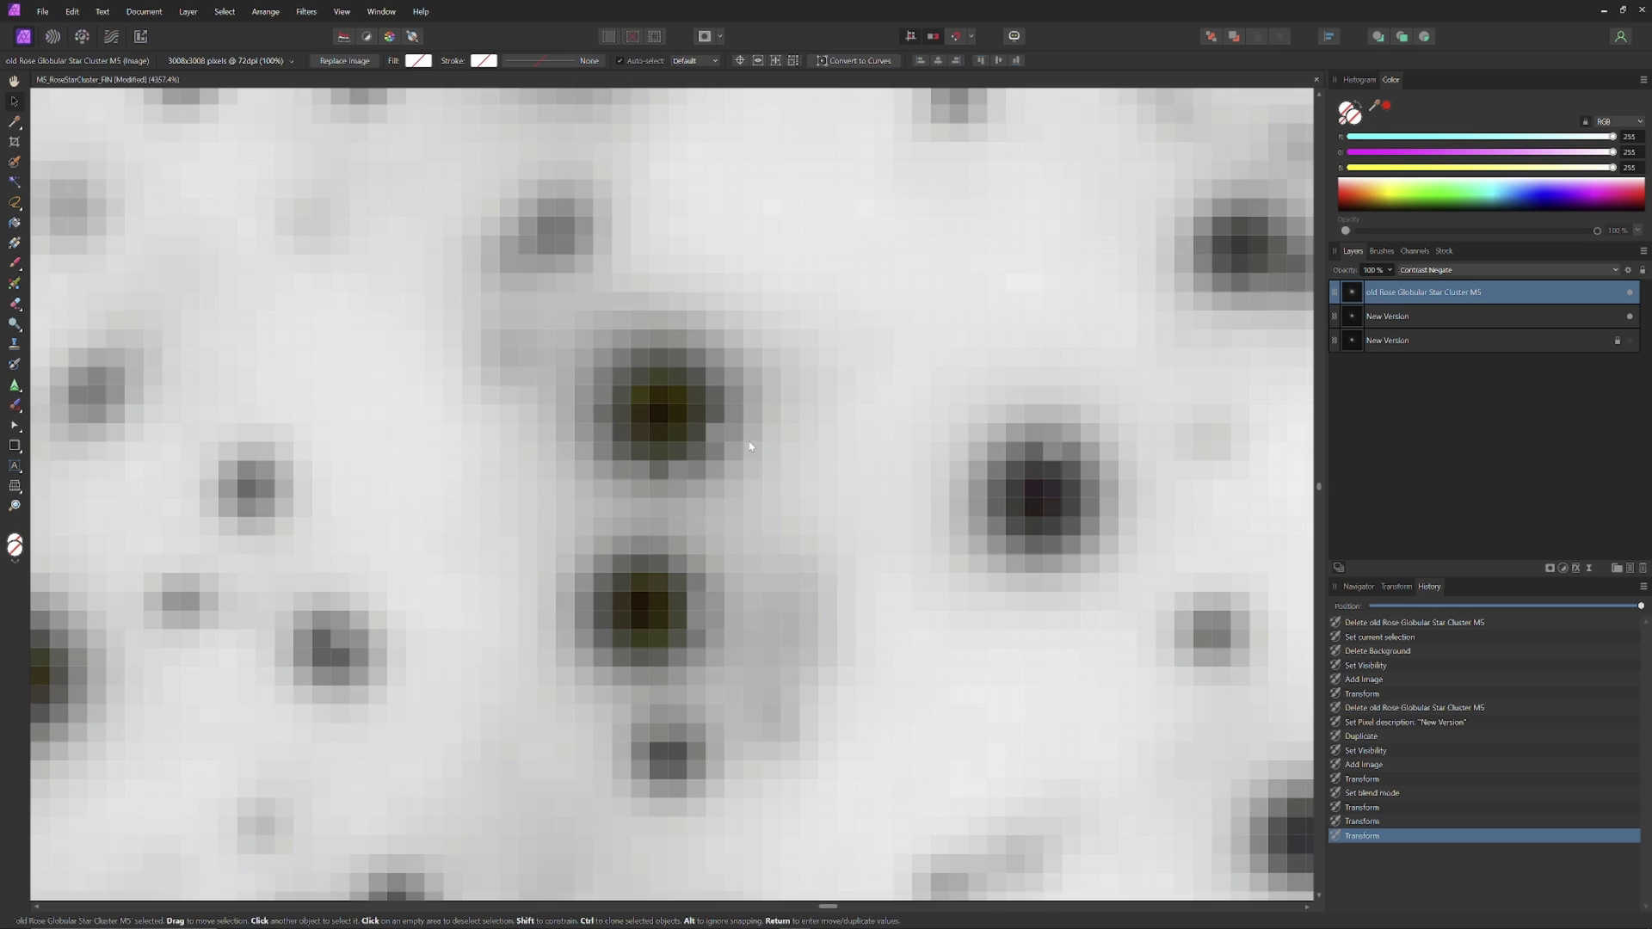
pyautogui.scroll(-4, 749, 447)
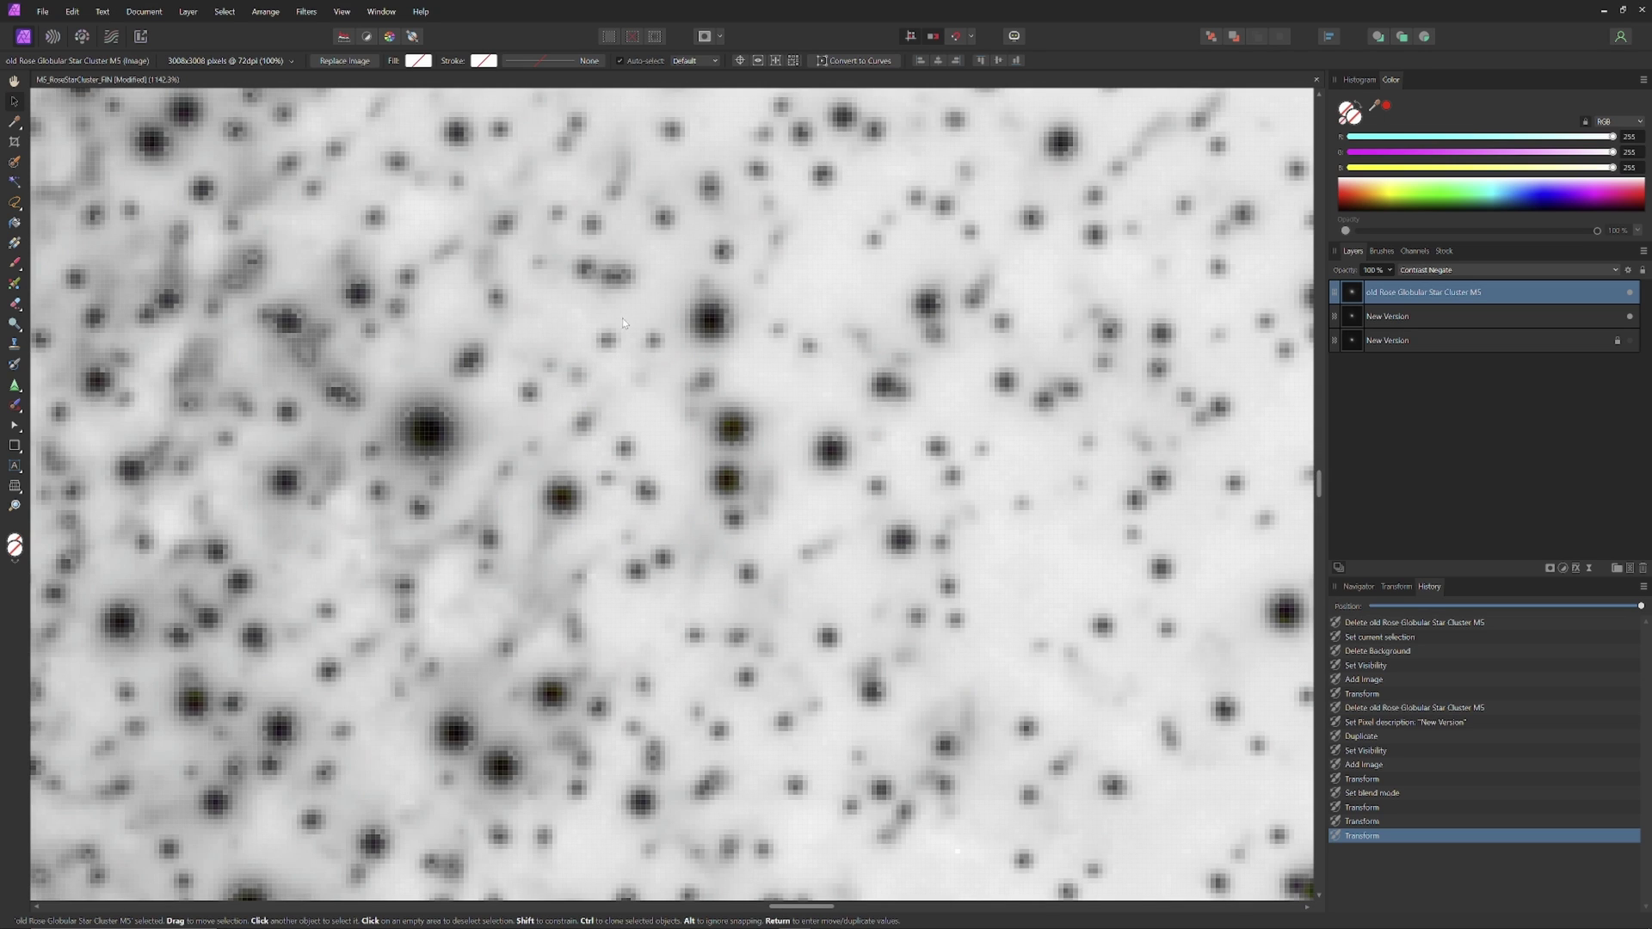
pyautogui.scroll(3, 786, 290)
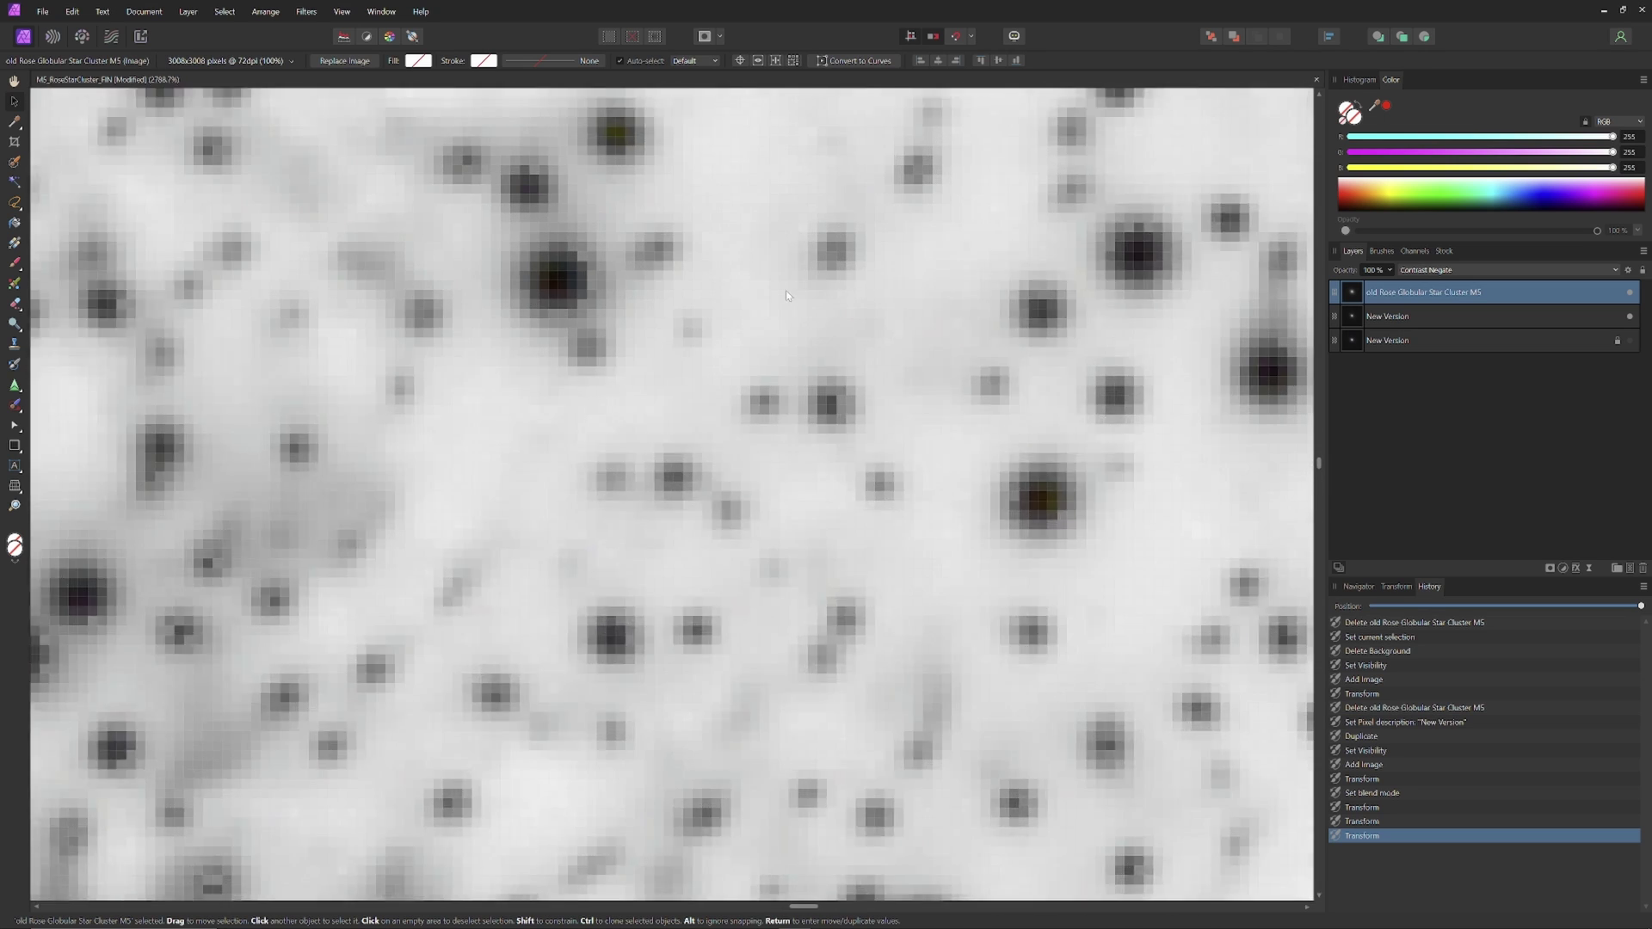
pyautogui.moveTo(807, 356)
pyautogui.mouseDown()
pyautogui.moveTo(810, 322)
pyautogui.moveTo(808, 351)
pyautogui.mouseUp()
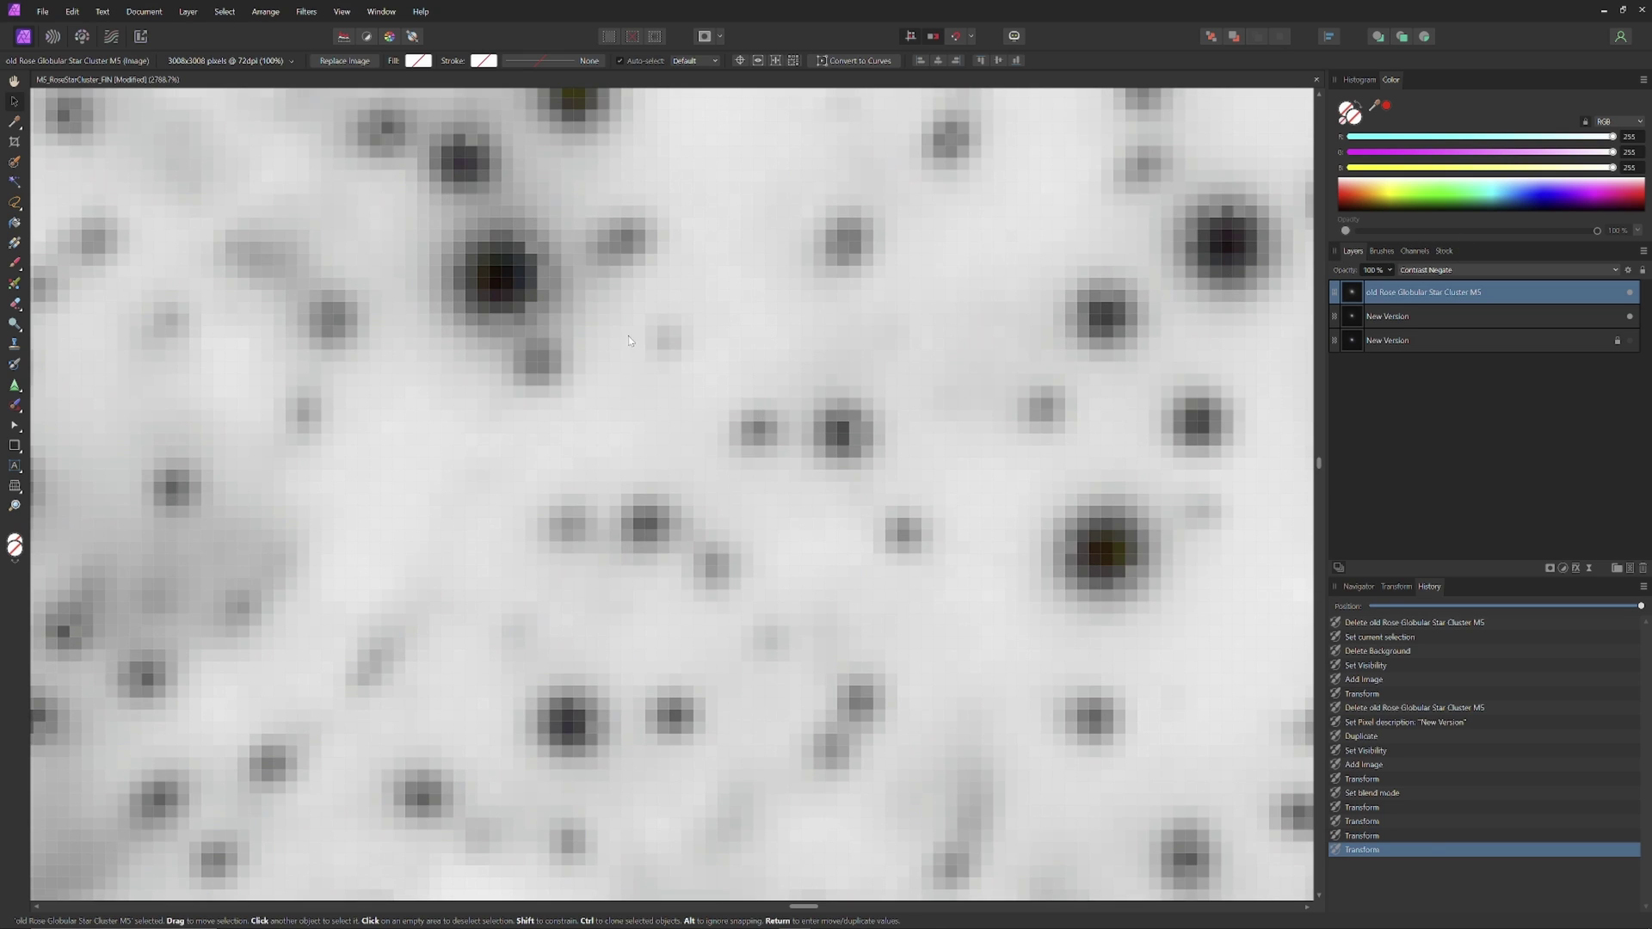
pyautogui.scroll(-5, 629, 339)
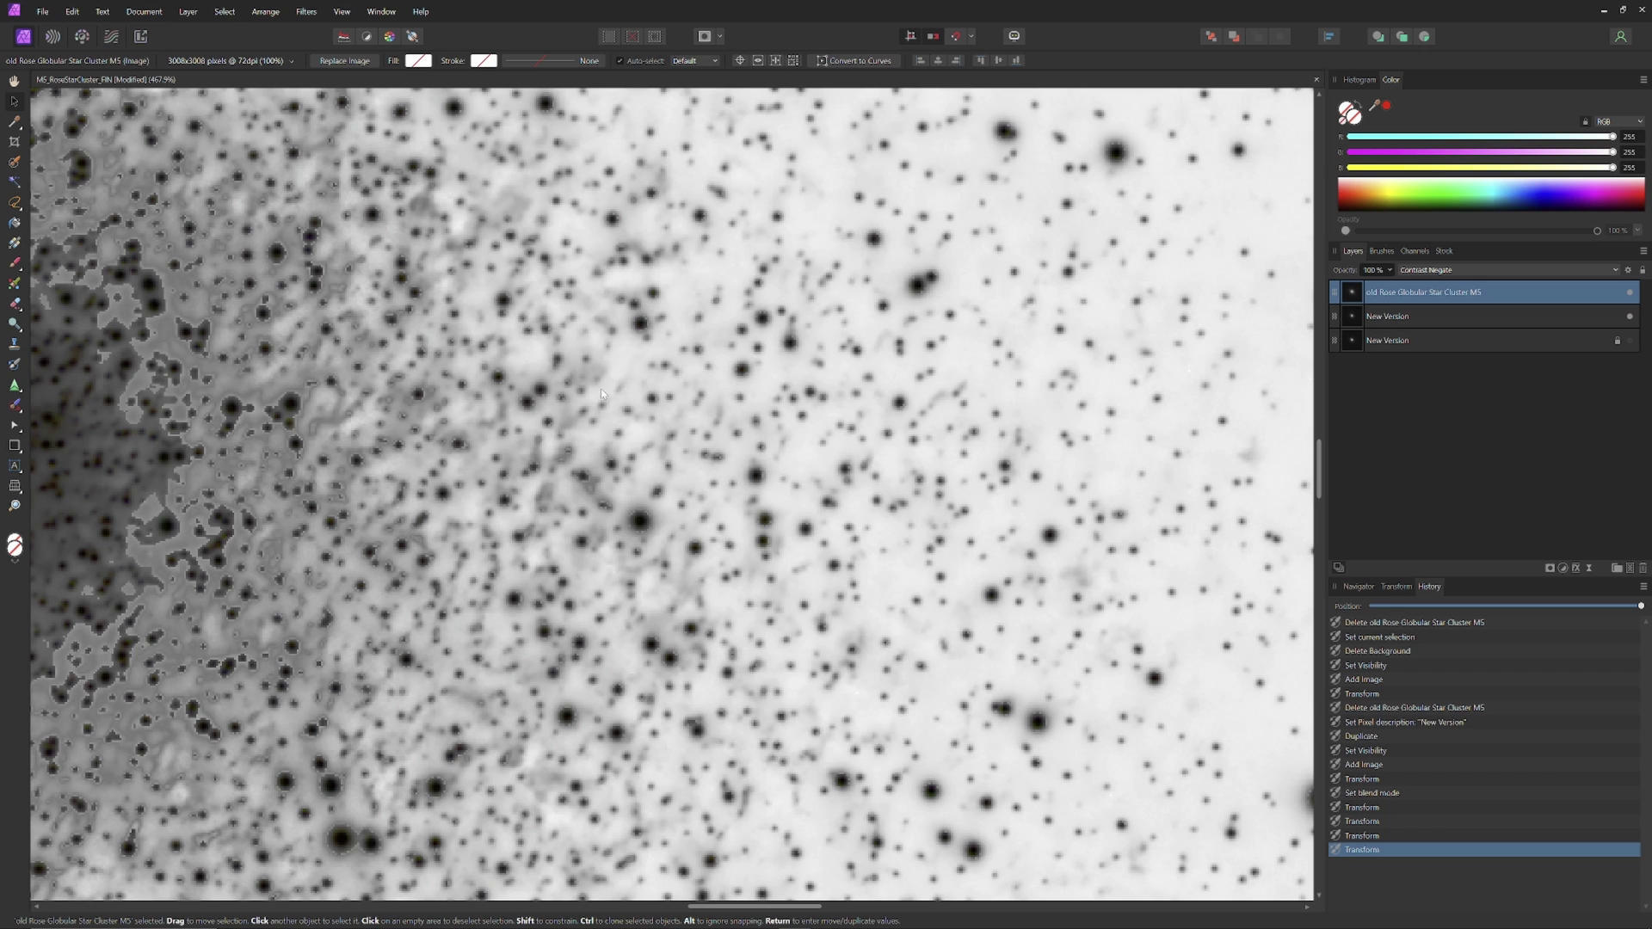
pyautogui.click(1436, 270)
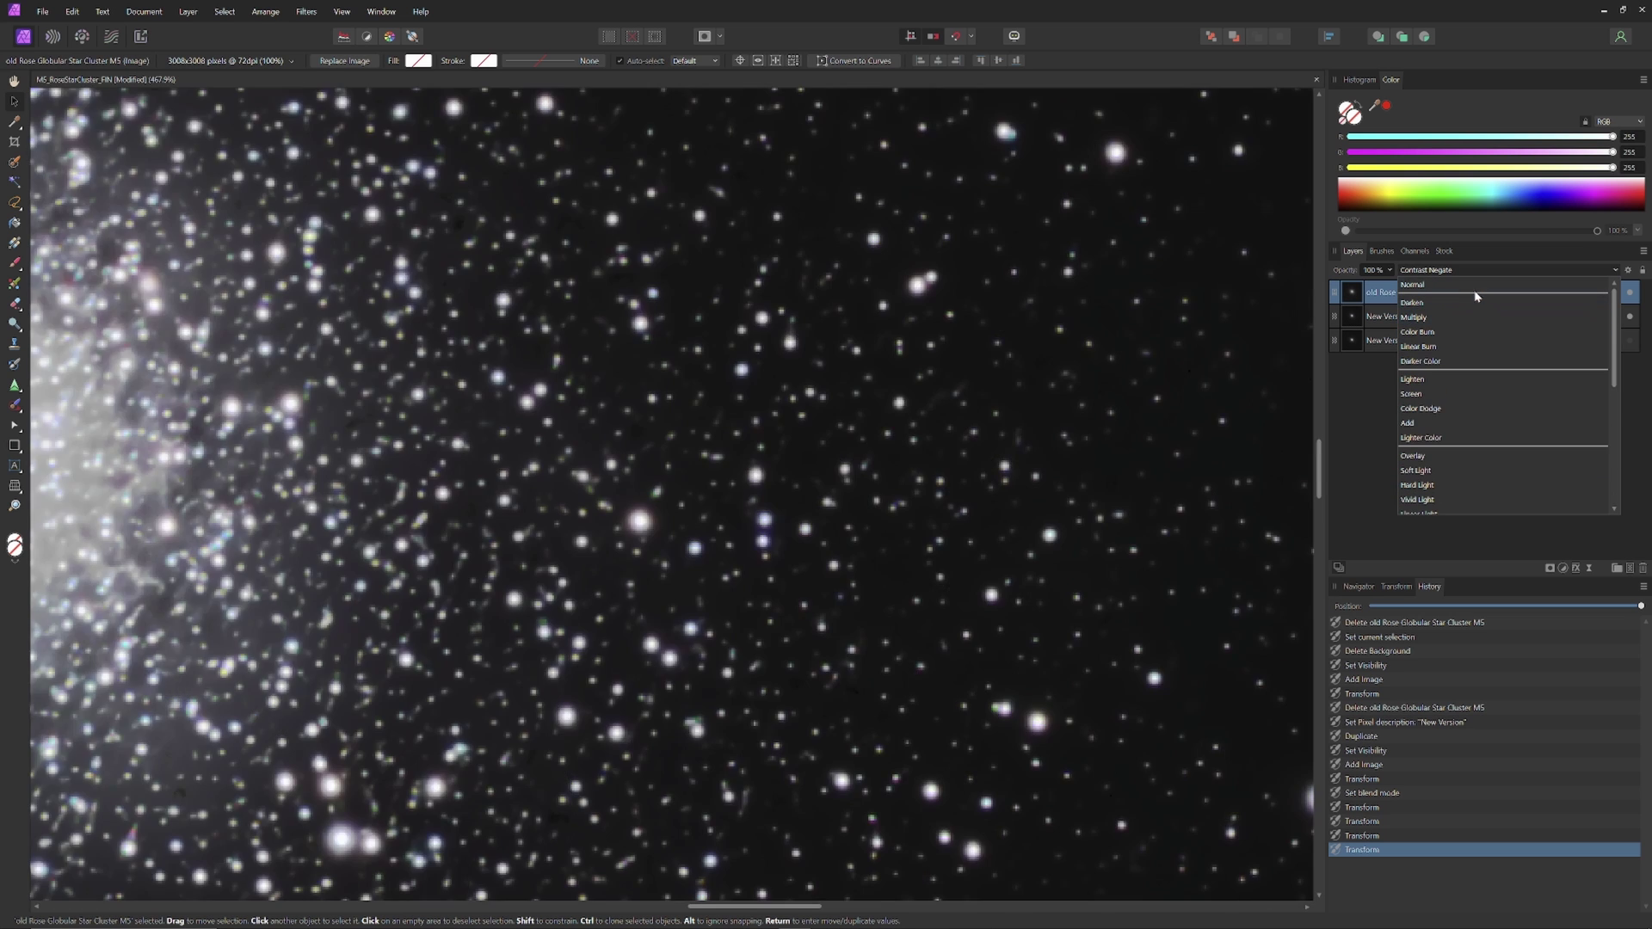
# - Return the old cluster layer to Normal blending and hide it
pyautogui.click(1452, 303)
pyautogui.doubleClick(15, 81)
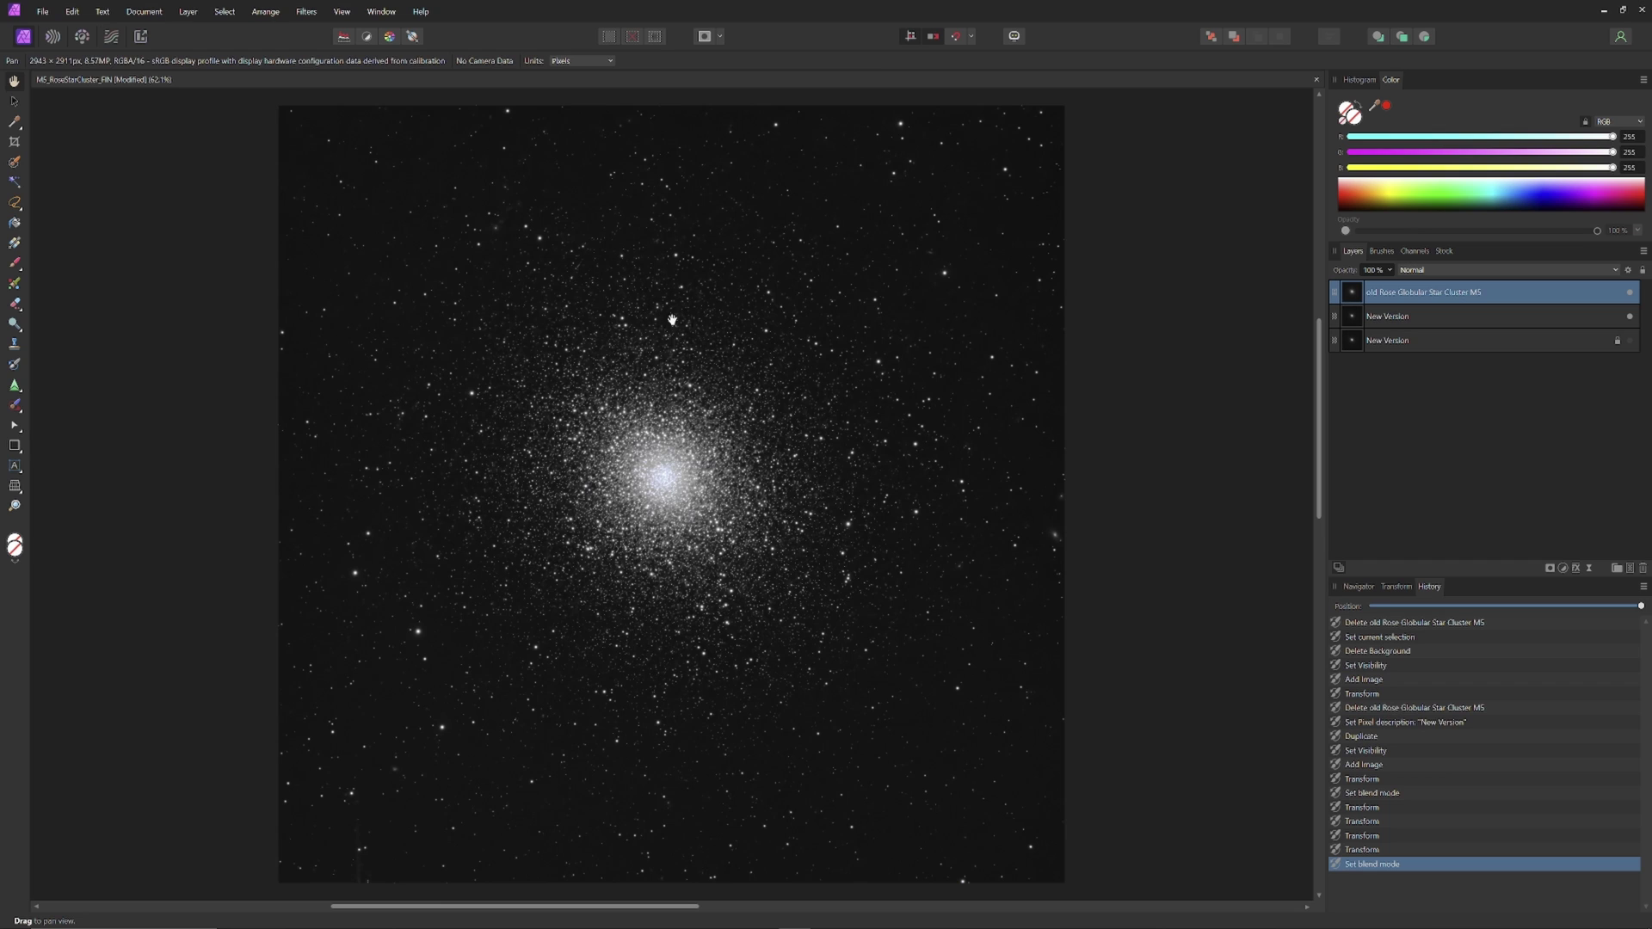
pyautogui.scroll(6, 602, 362)
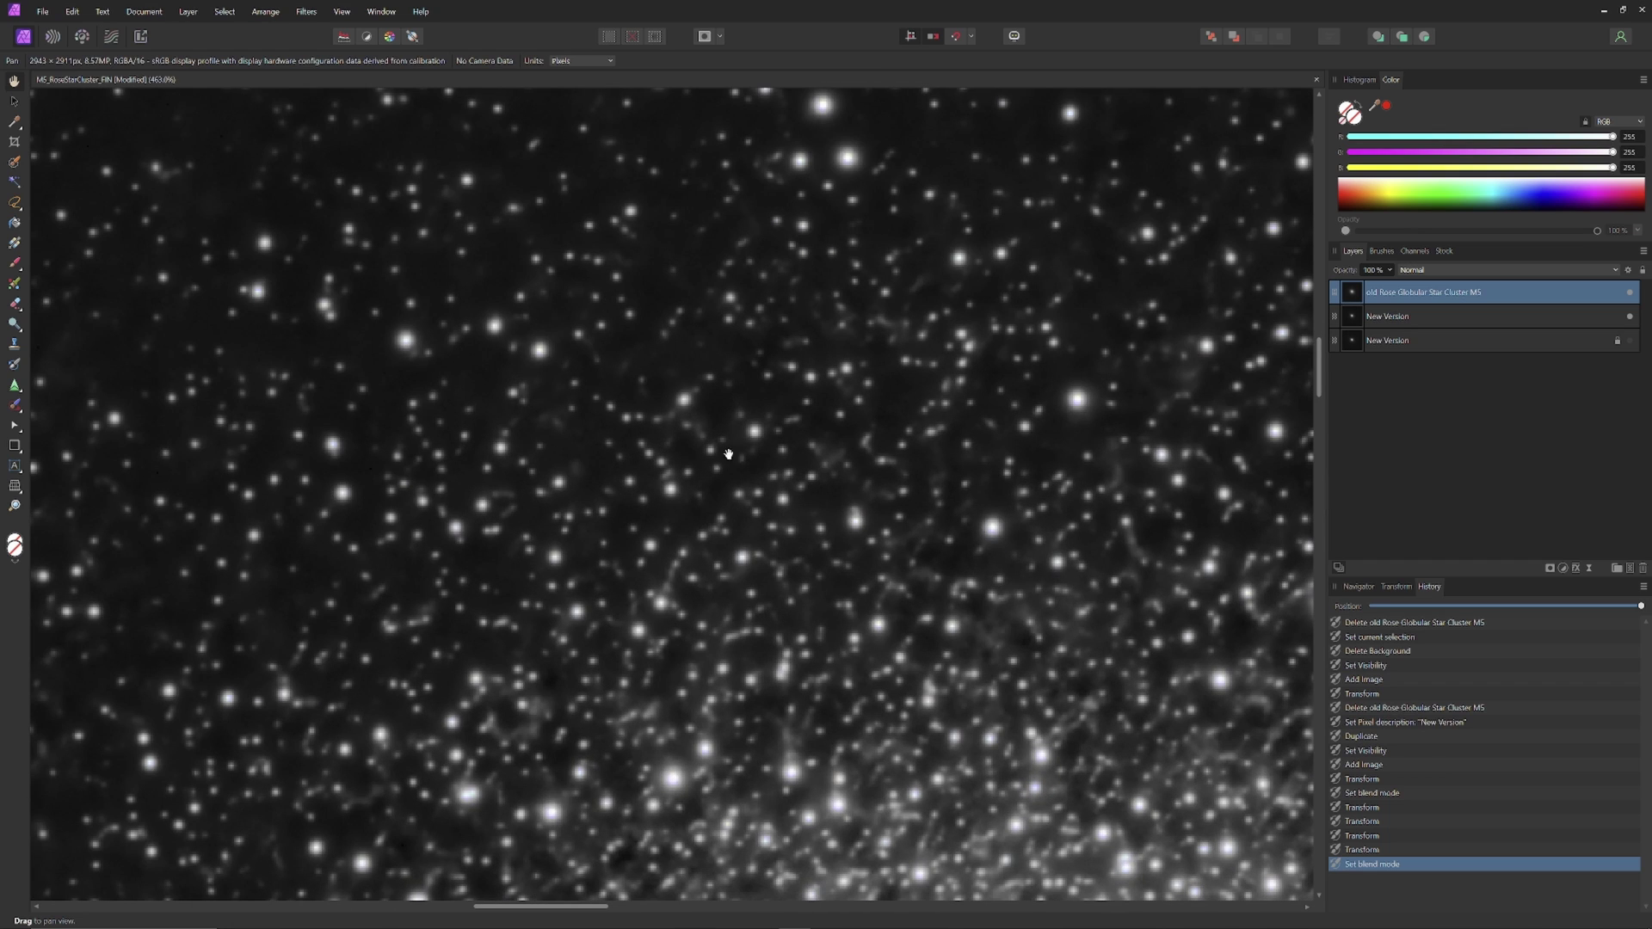
pyautogui.click(1629, 292)
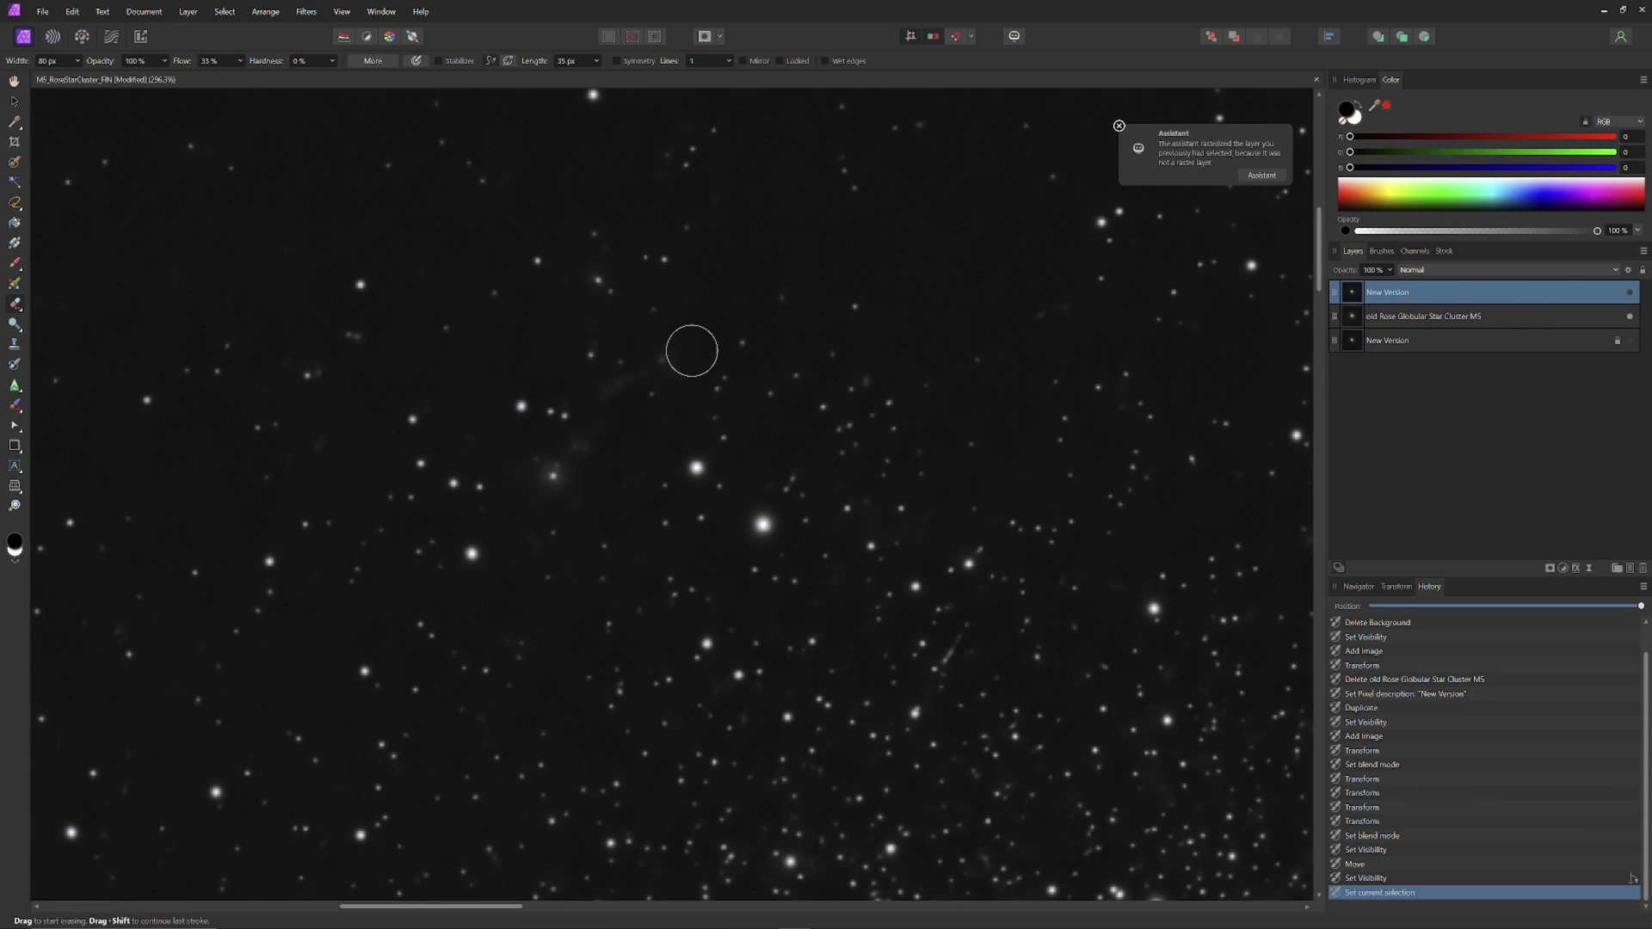
# - Erase part of the top layer over the faint wisp with a larger brush, undoing the last stroke
pyautogui.moveTo(689, 354); pyautogui.dragTo(654, 359)
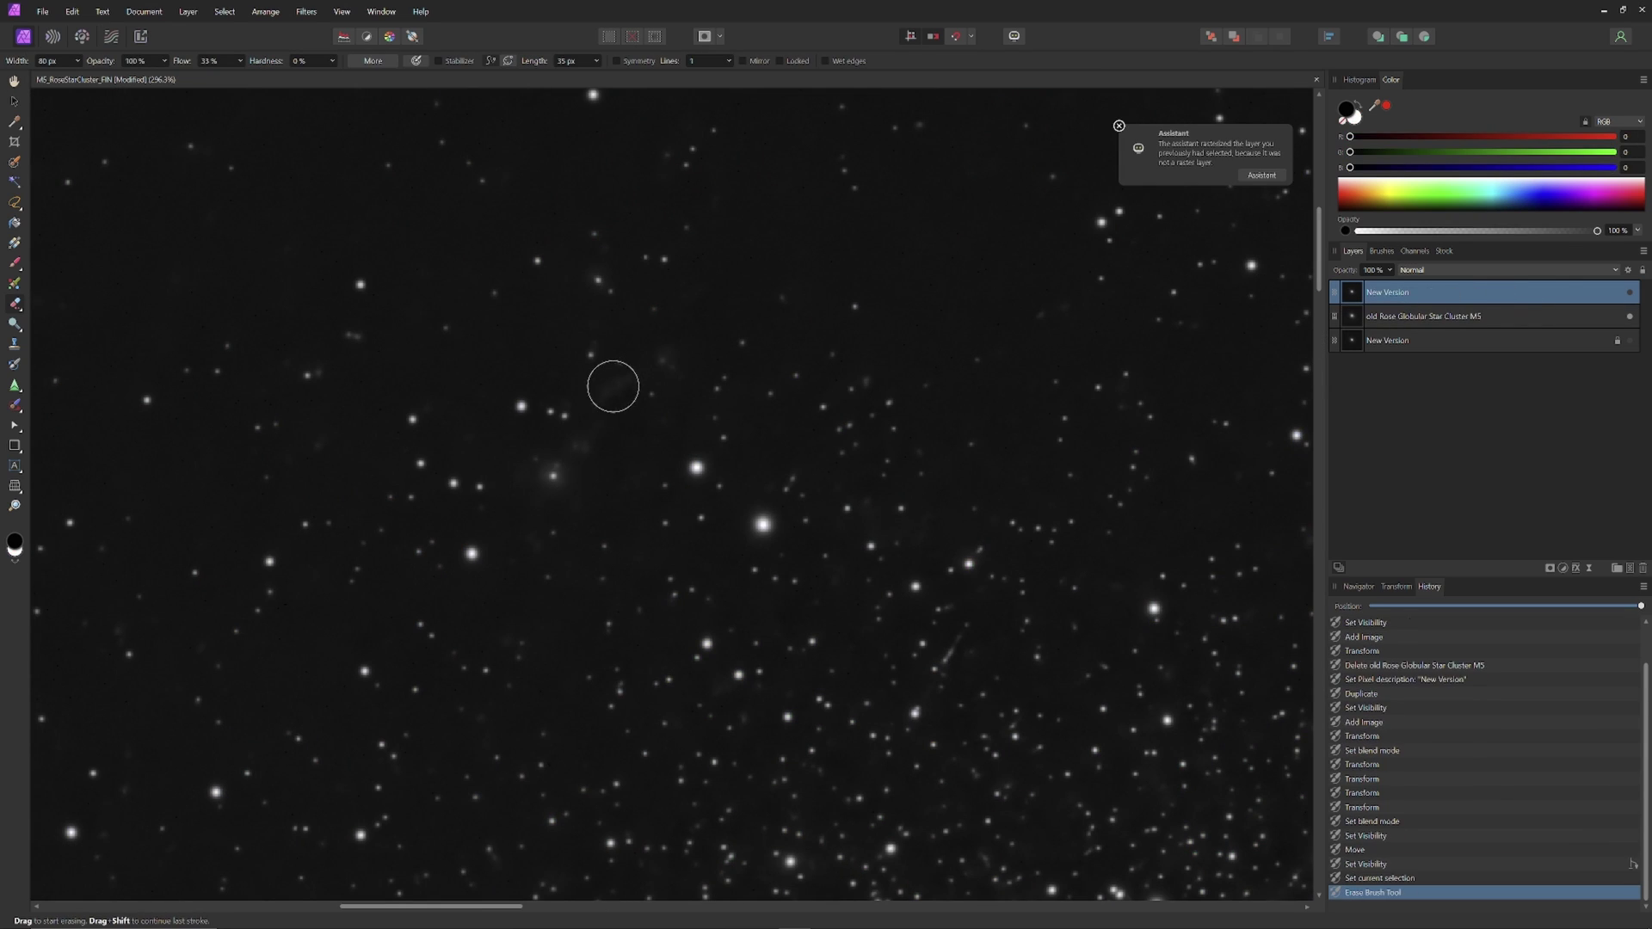
pyautogui.click(1628, 293)
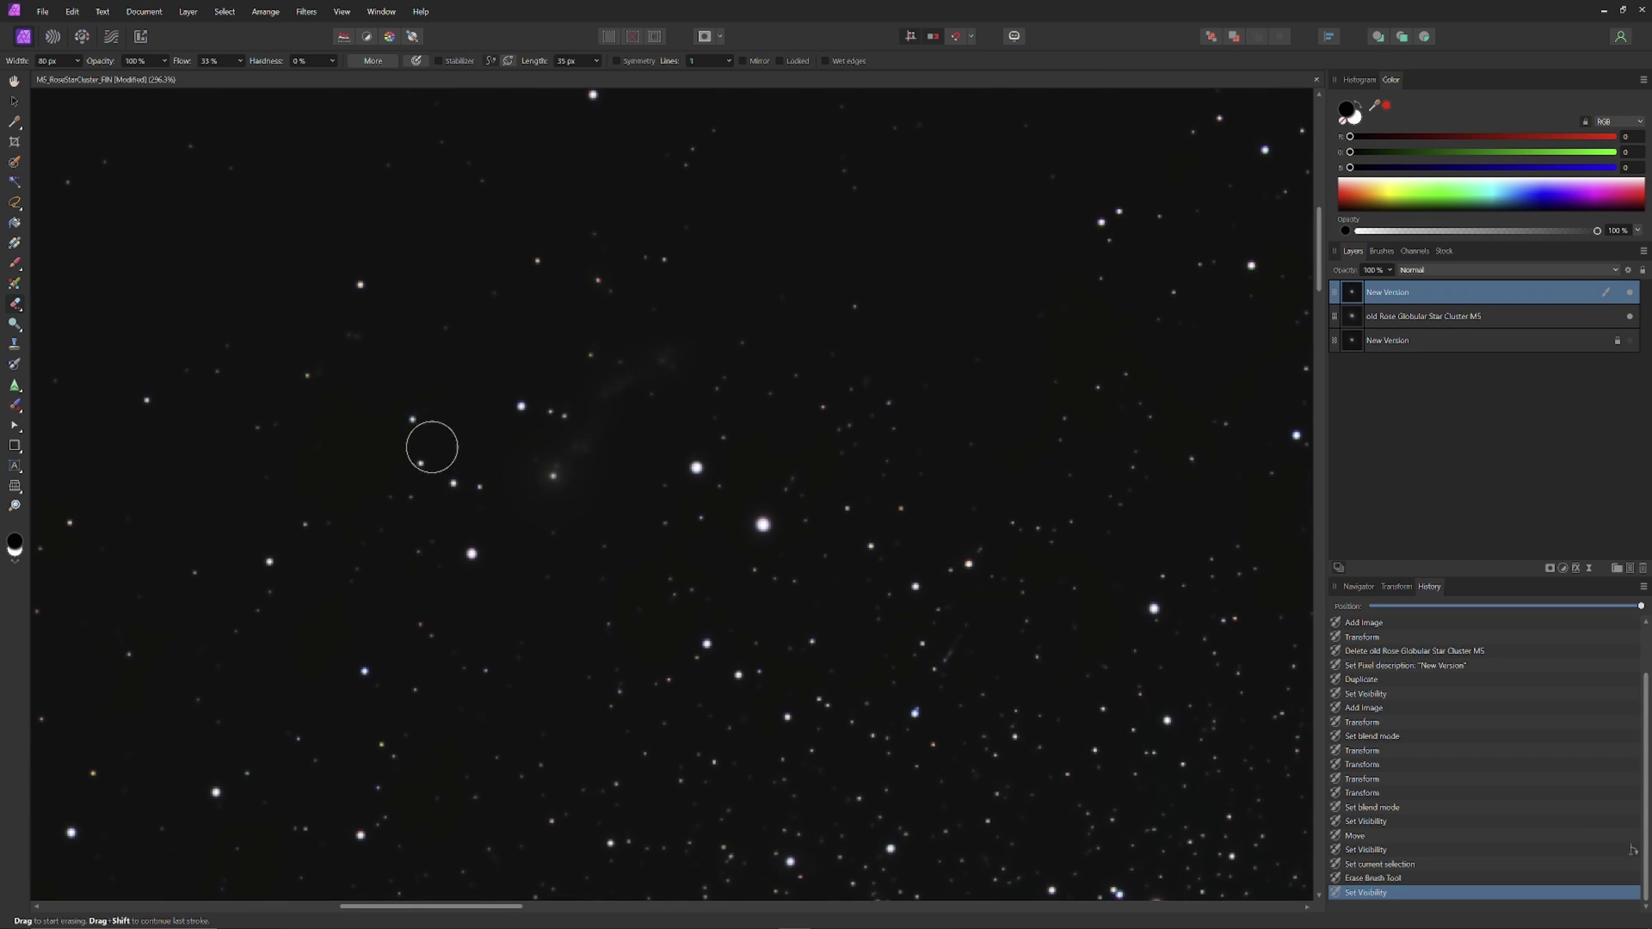
pyautogui.press(']')
pyautogui.press(']')
pyautogui.press(']')
pyautogui.press(']')
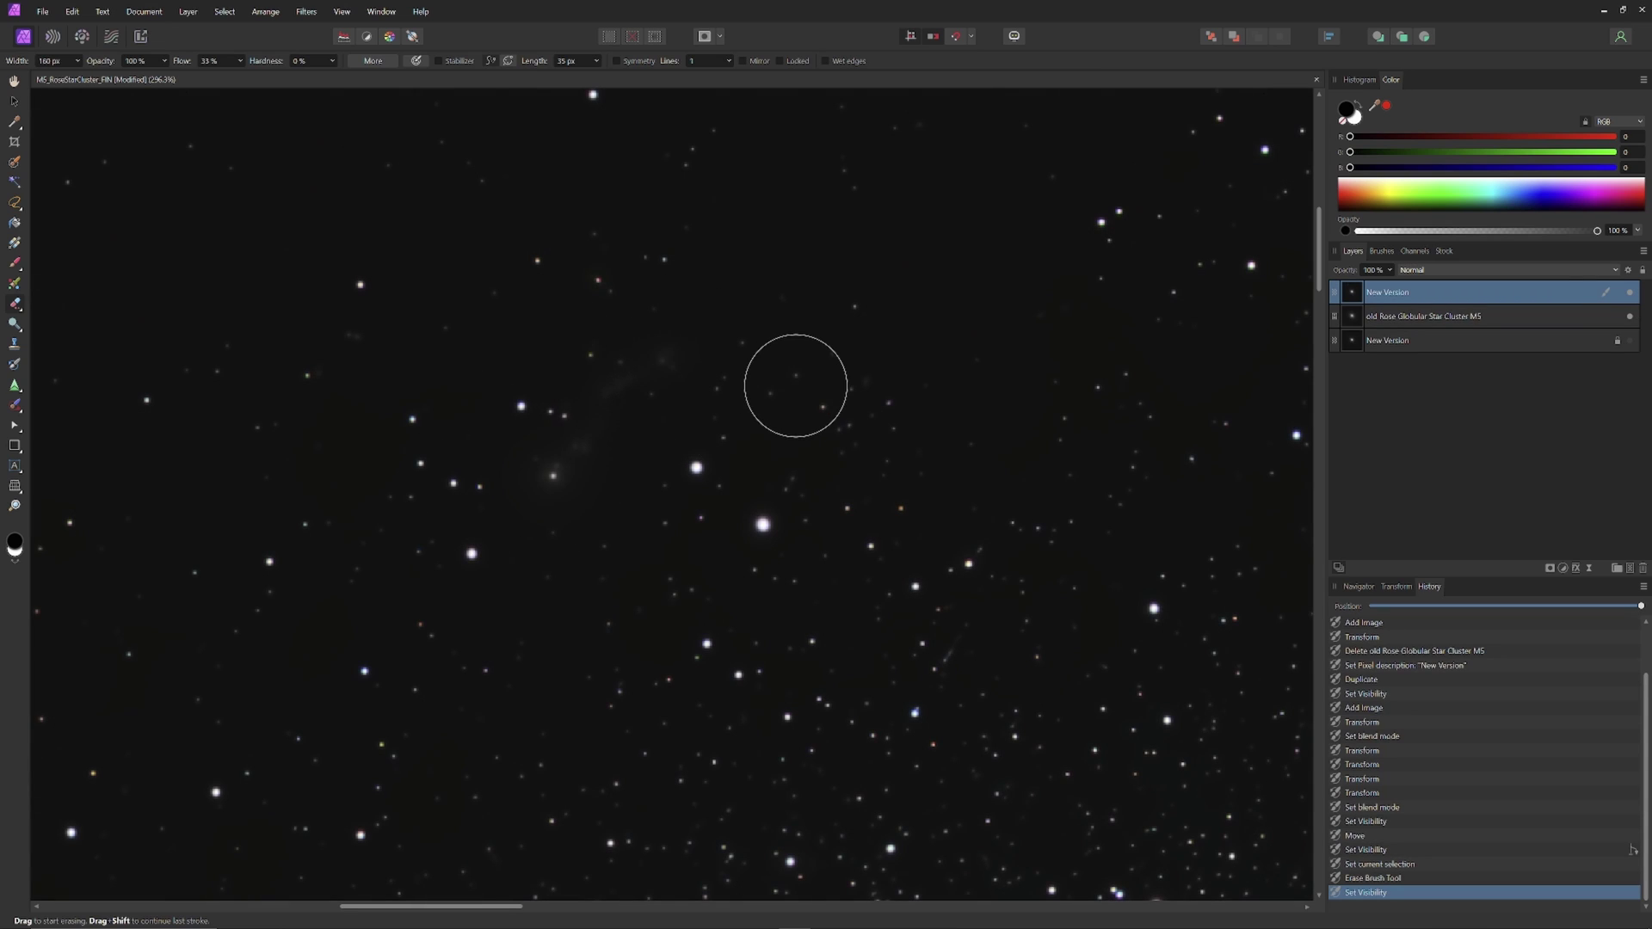
pyautogui.moveTo(668, 372)
pyautogui.mouseDown()
pyautogui.moveTo(657, 354)
pyautogui.moveTo(700, 332)
pyautogui.moveTo(679, 318)
pyautogui.moveTo(597, 339)
pyautogui.mouseUp()
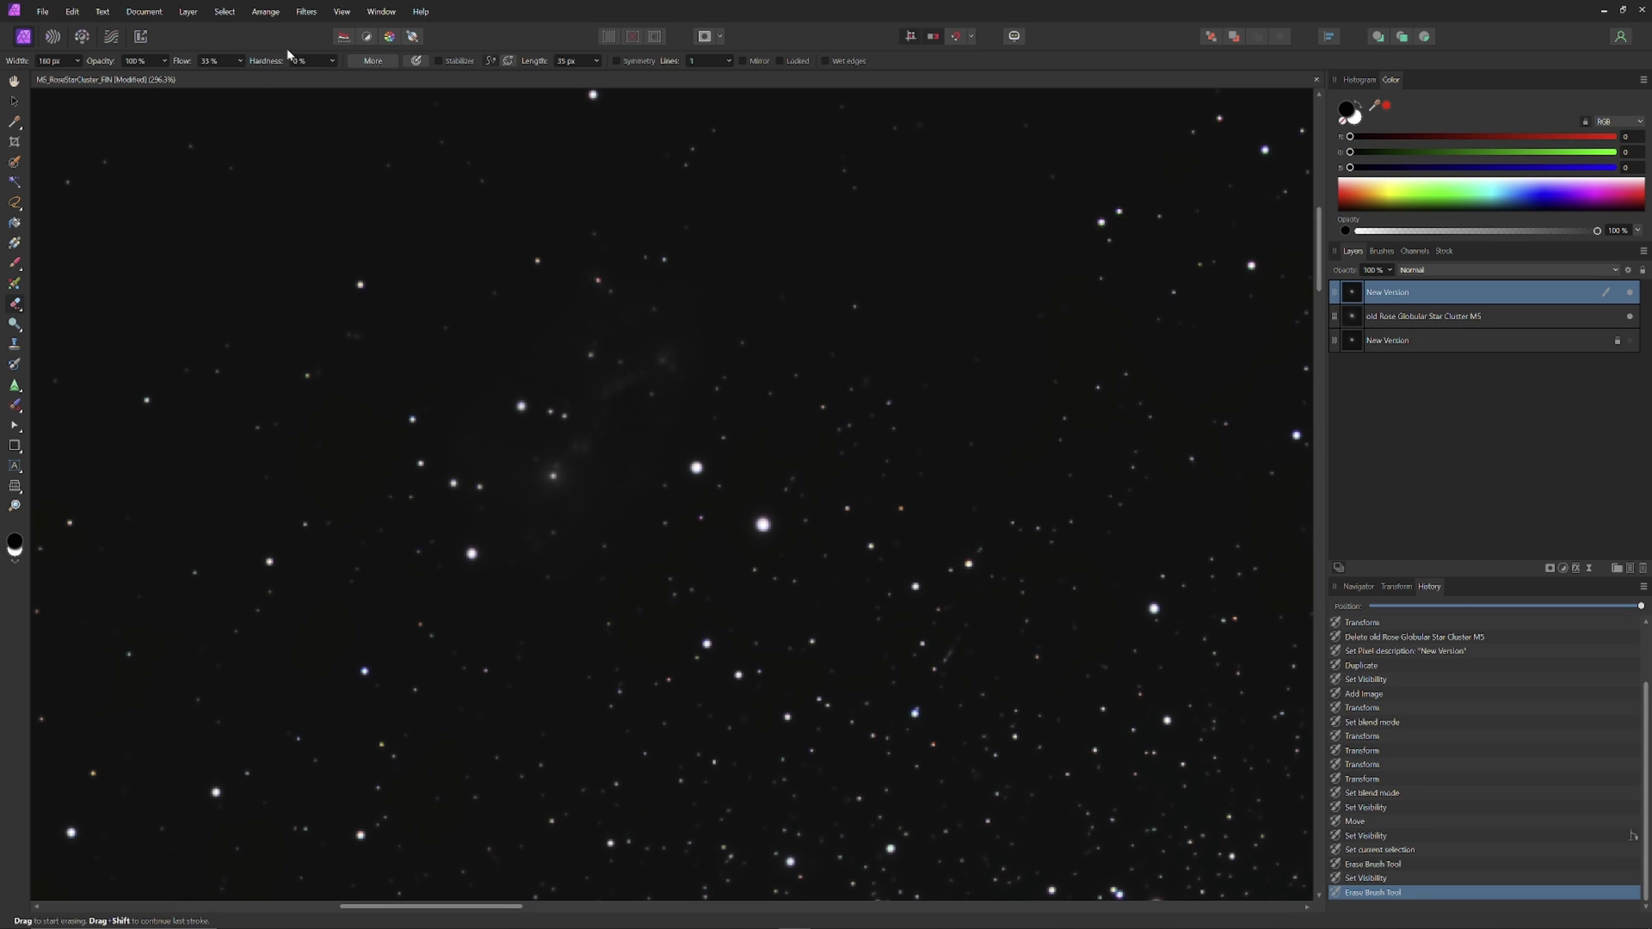
pyautogui.hotkey('ctrl', 'z')
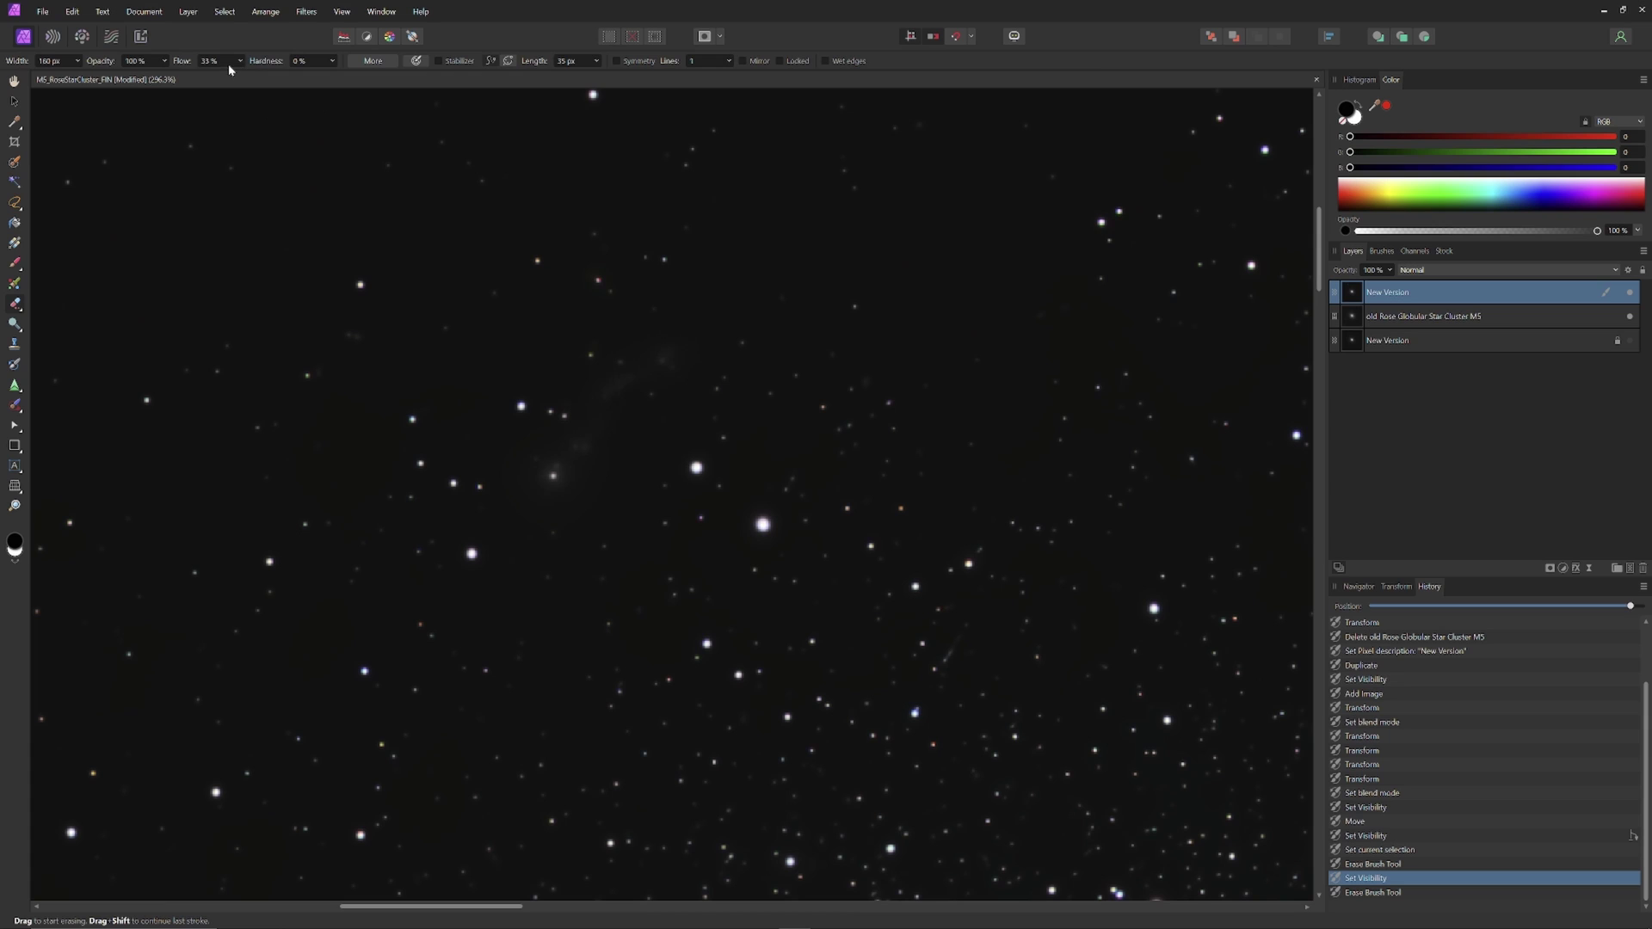
# - Lower eraser flow to about 20% and softly erase around the central wisp, toggling to compare
pyautogui.click(240, 61)
pyautogui.moveTo(243, 76); pyautogui.dragTo(231, 76)
pyautogui.press(']')
pyautogui.moveTo(692, 313); pyautogui.dragTo(517, 444)
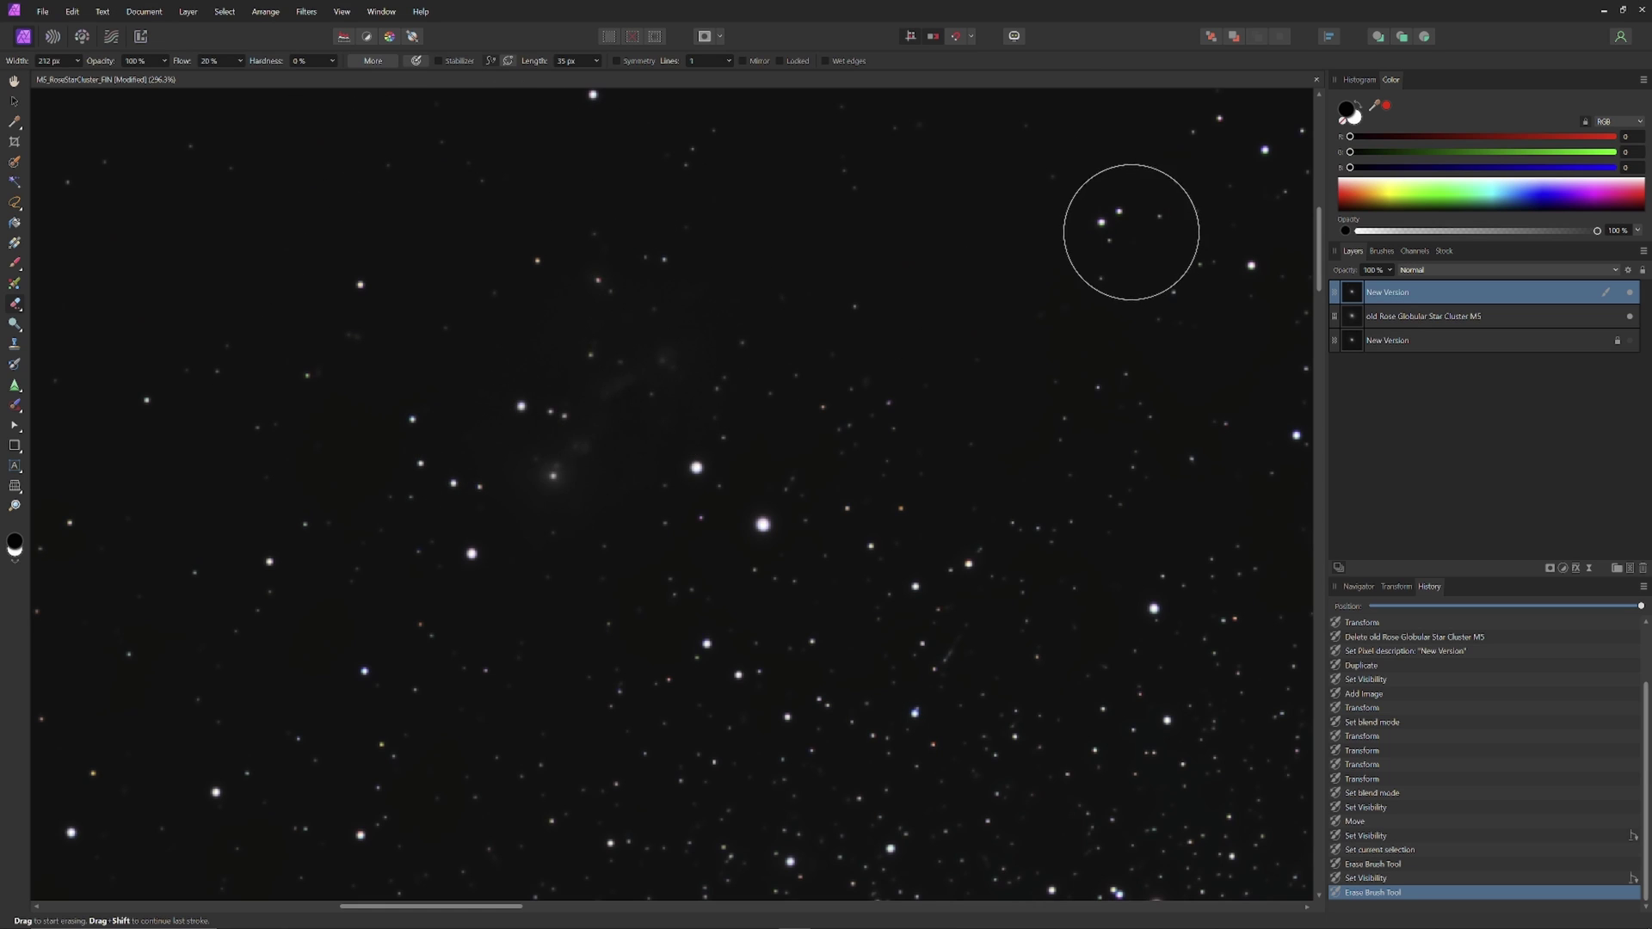
pyautogui.click(583, 480)
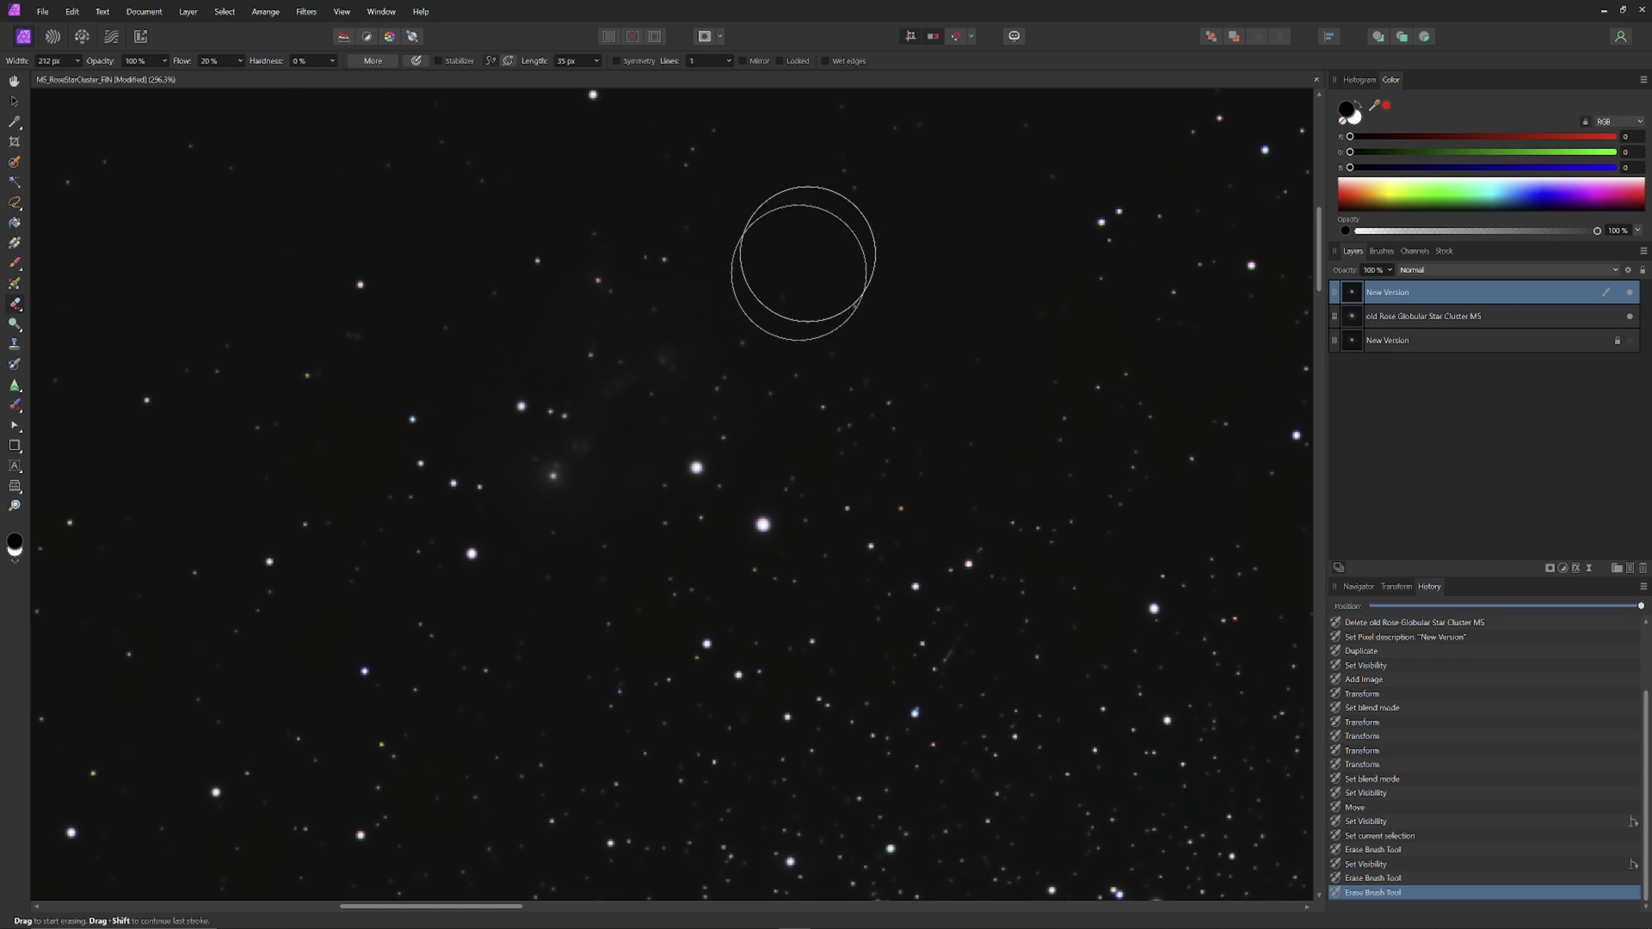
pyautogui.click(1630, 293)
pyautogui.click(1630, 293)
pyautogui.click(1631, 294)
pyautogui.click(1631, 294)
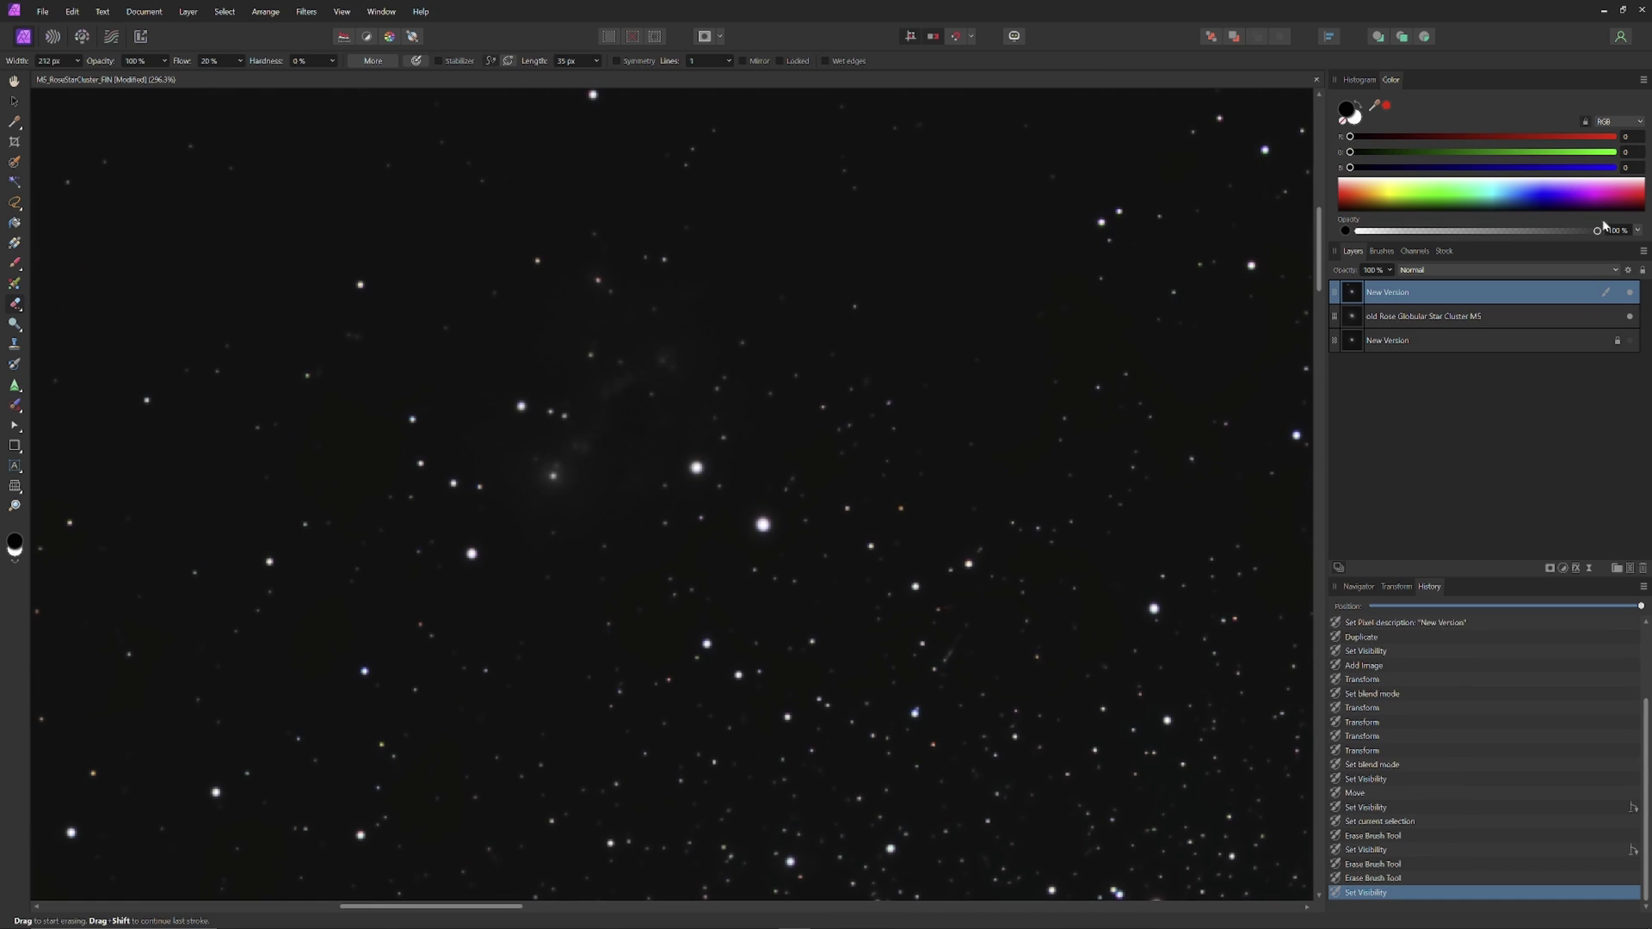
pyautogui.scroll(-3, 1047, 517)
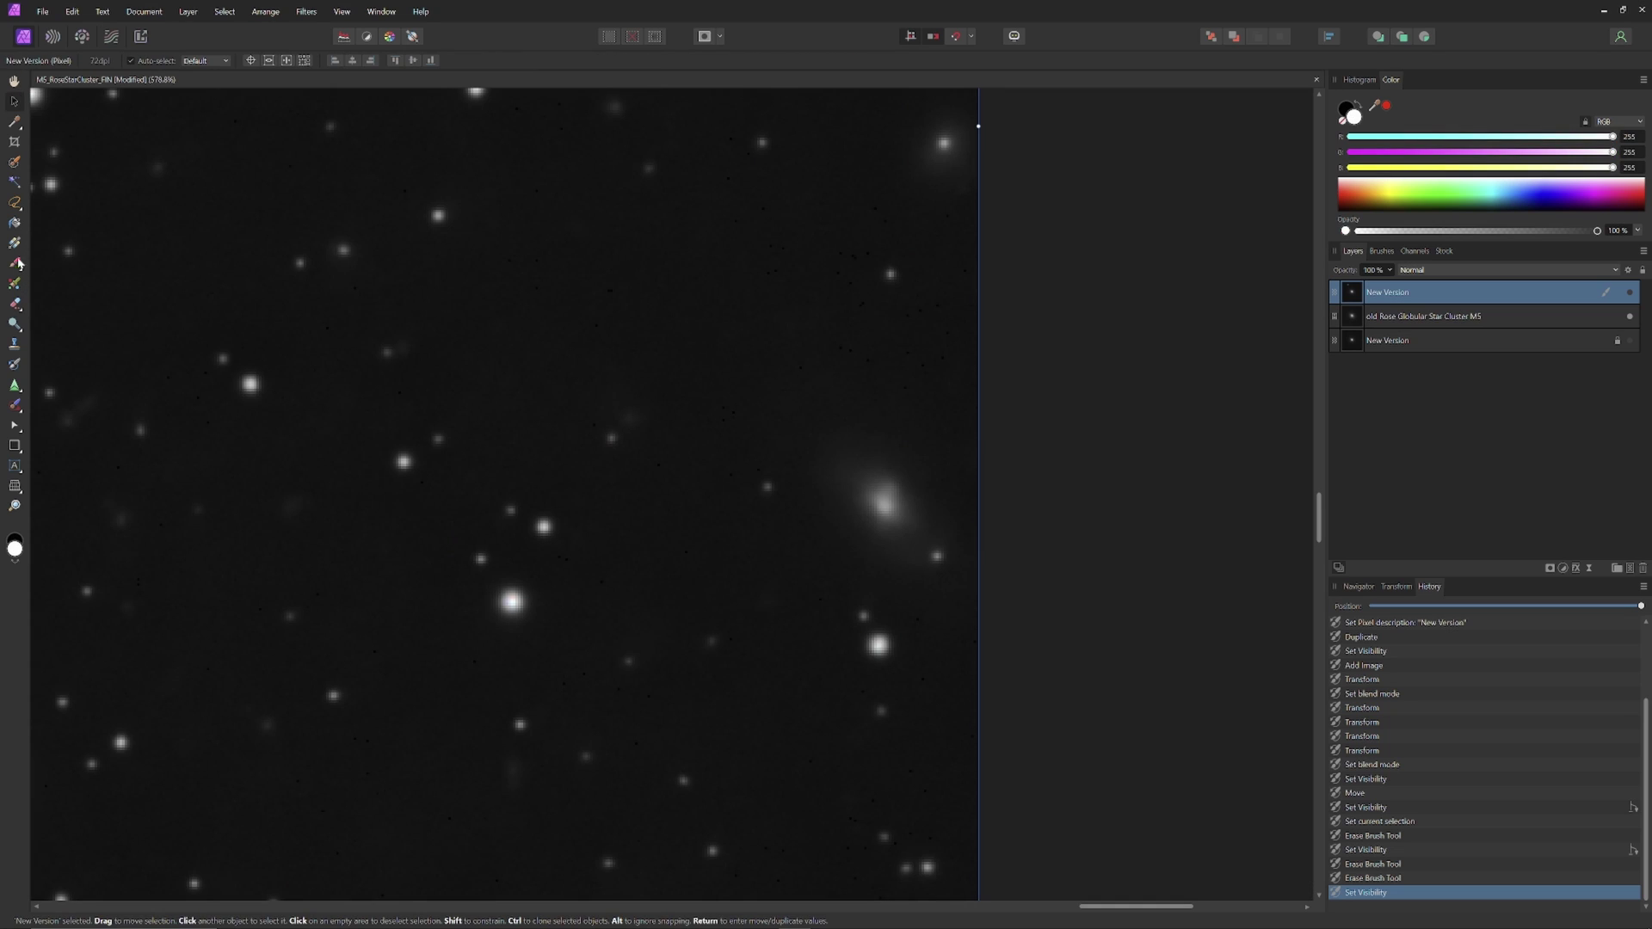
# - With a smaller Erase Brush, erase the top layer over the faint galaxy's core, comparing visibility
pyautogui.click(14, 304)
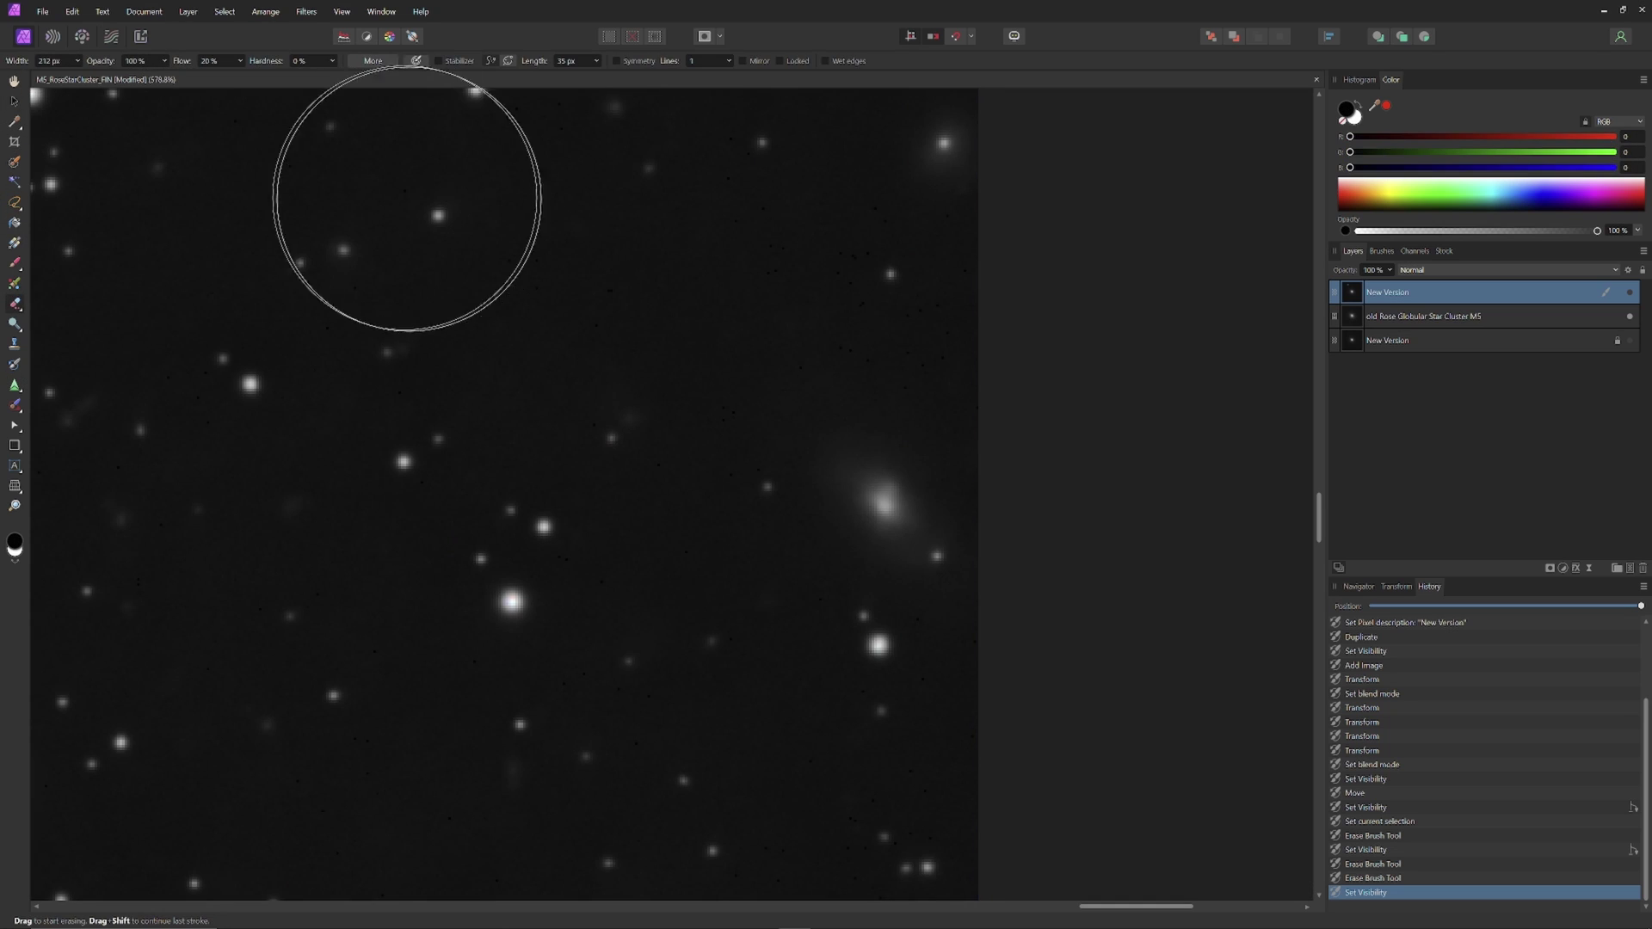
pyautogui.press('[')
pyautogui.press('[')
pyautogui.press('[')
pyautogui.press('[')
pyautogui.press('[')
pyautogui.press('[')
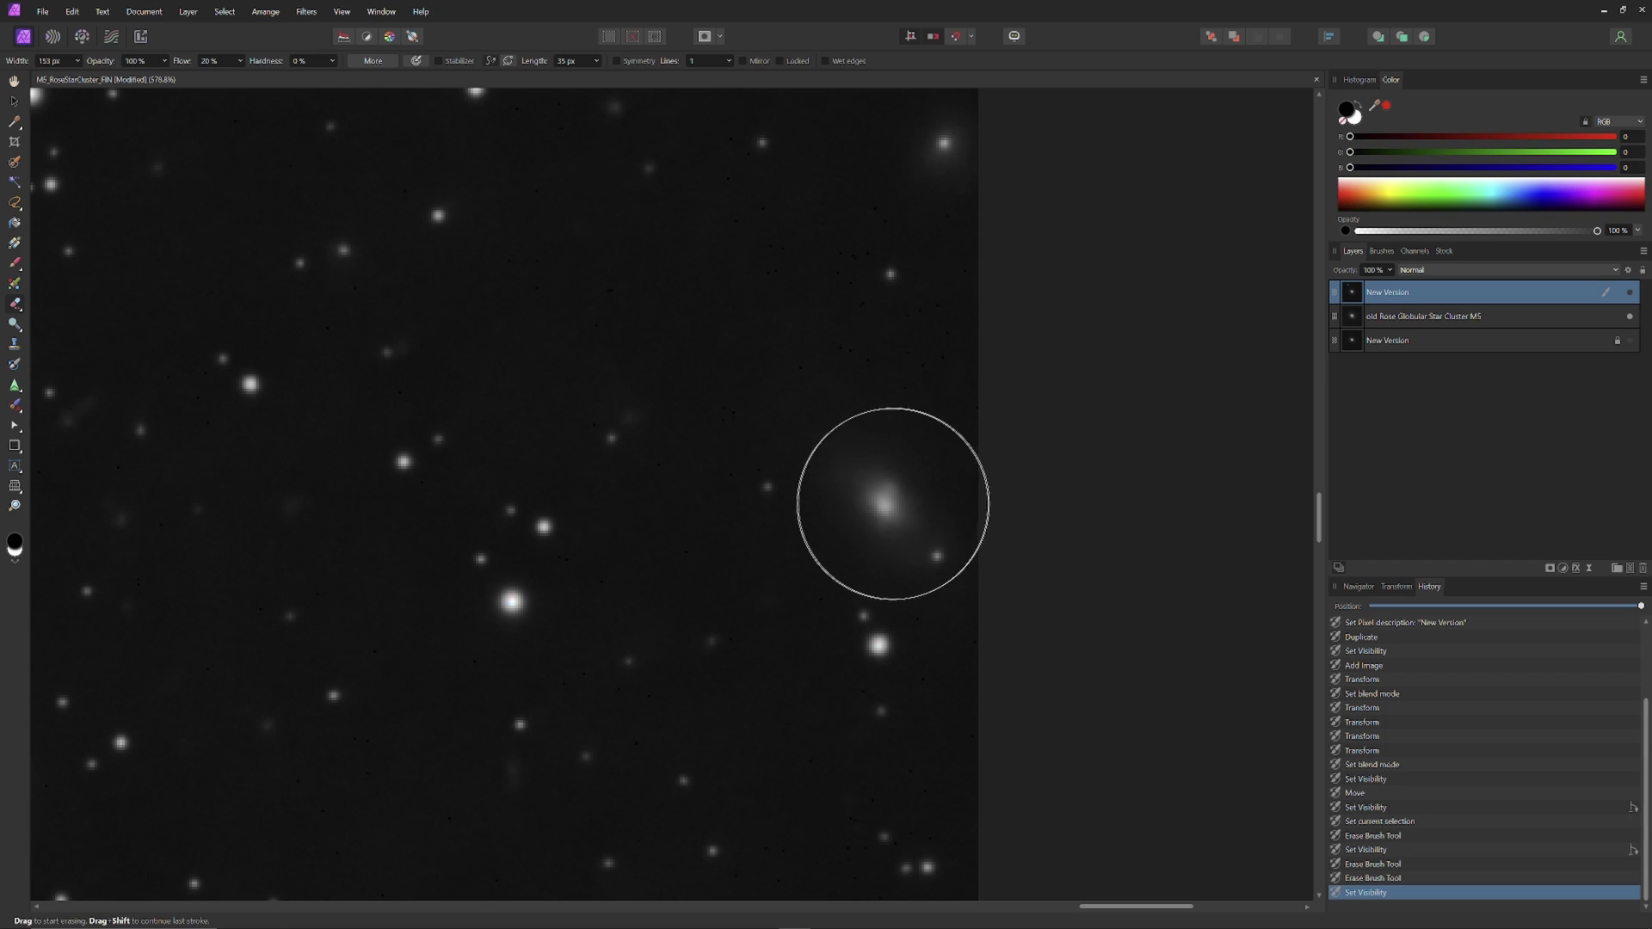
pyautogui.press('[')
pyautogui.press('[')
pyautogui.press('[')
pyautogui.press('[')
pyautogui.press('[')
pyautogui.press('[')
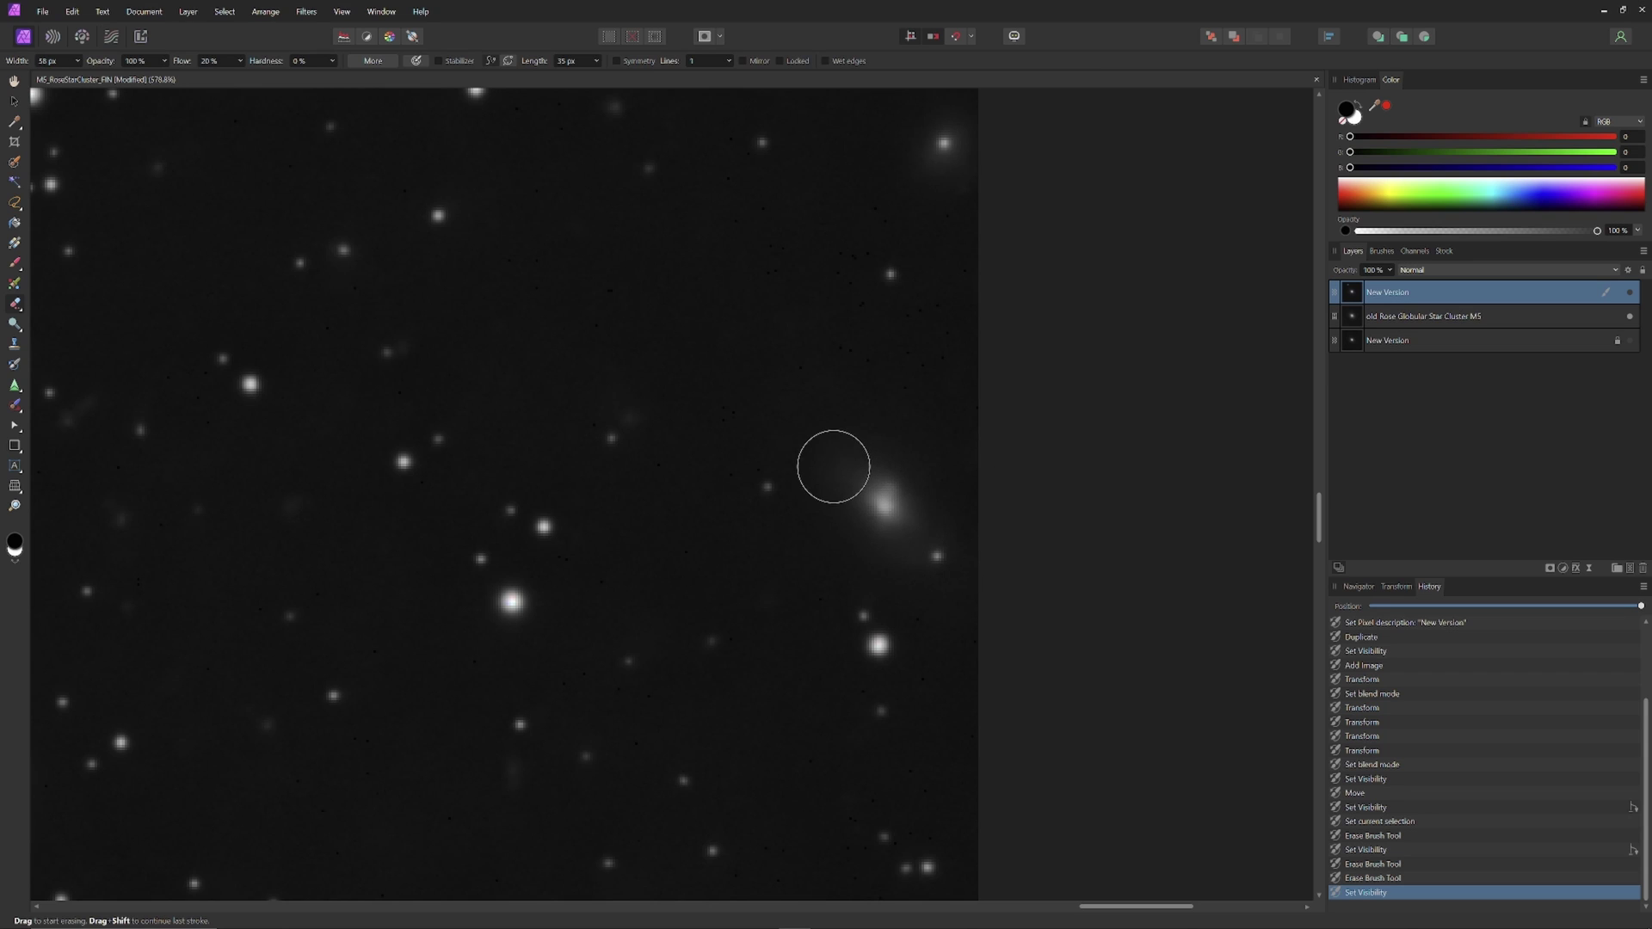
pyautogui.moveTo(834, 468); pyautogui.dragTo(892, 499)
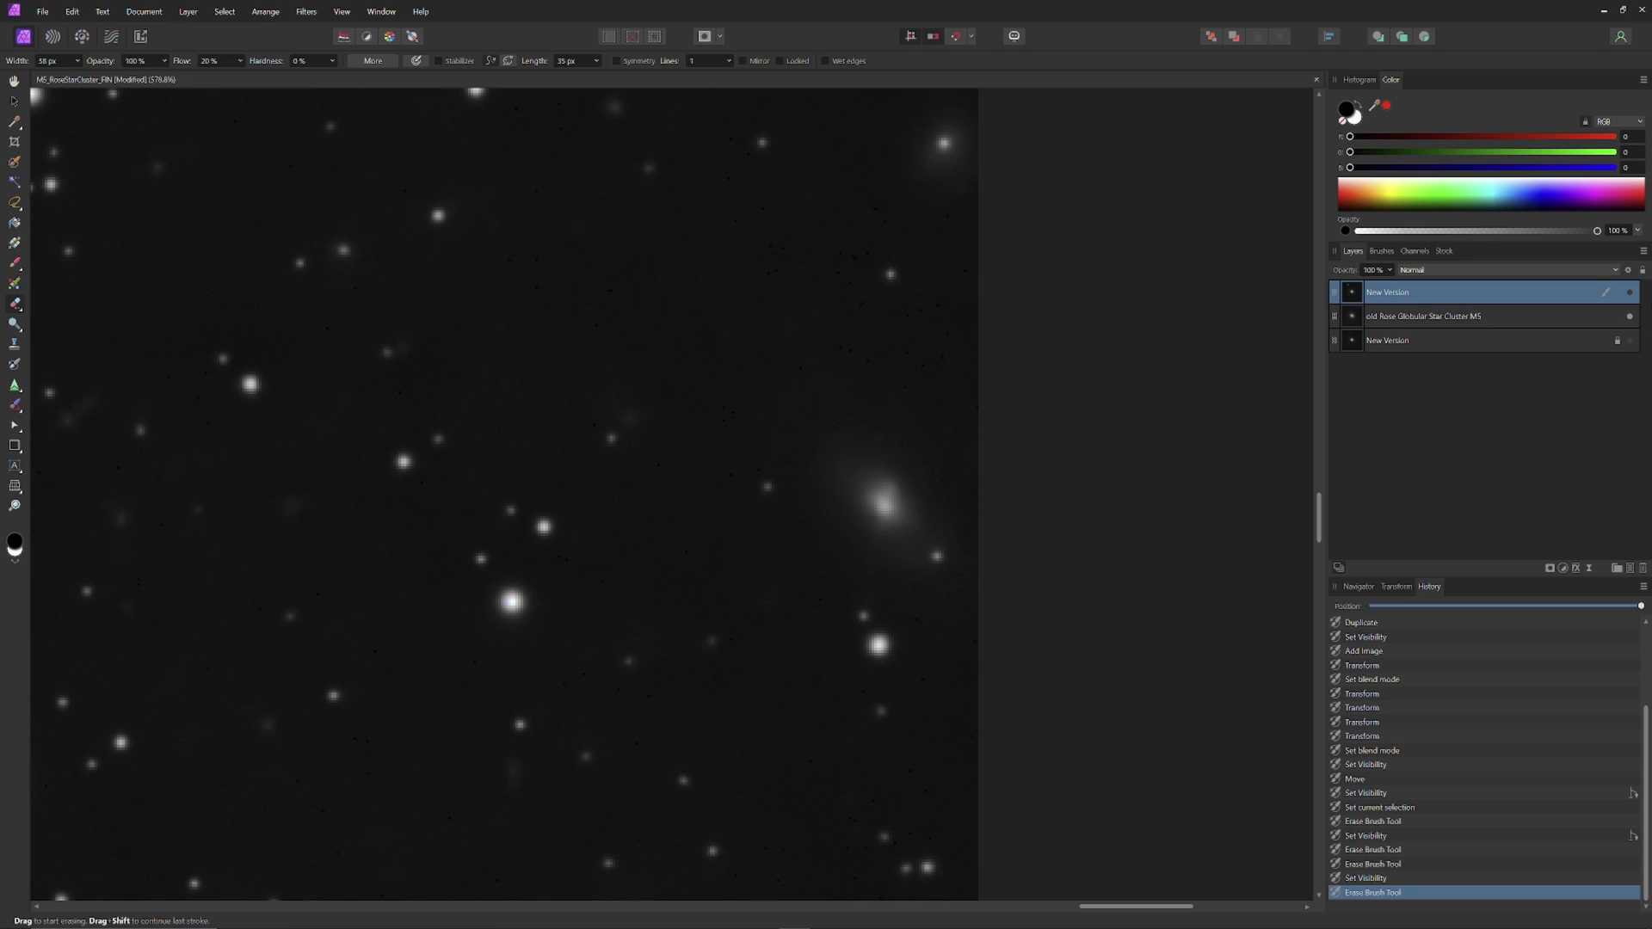
pyautogui.click(1628, 294)
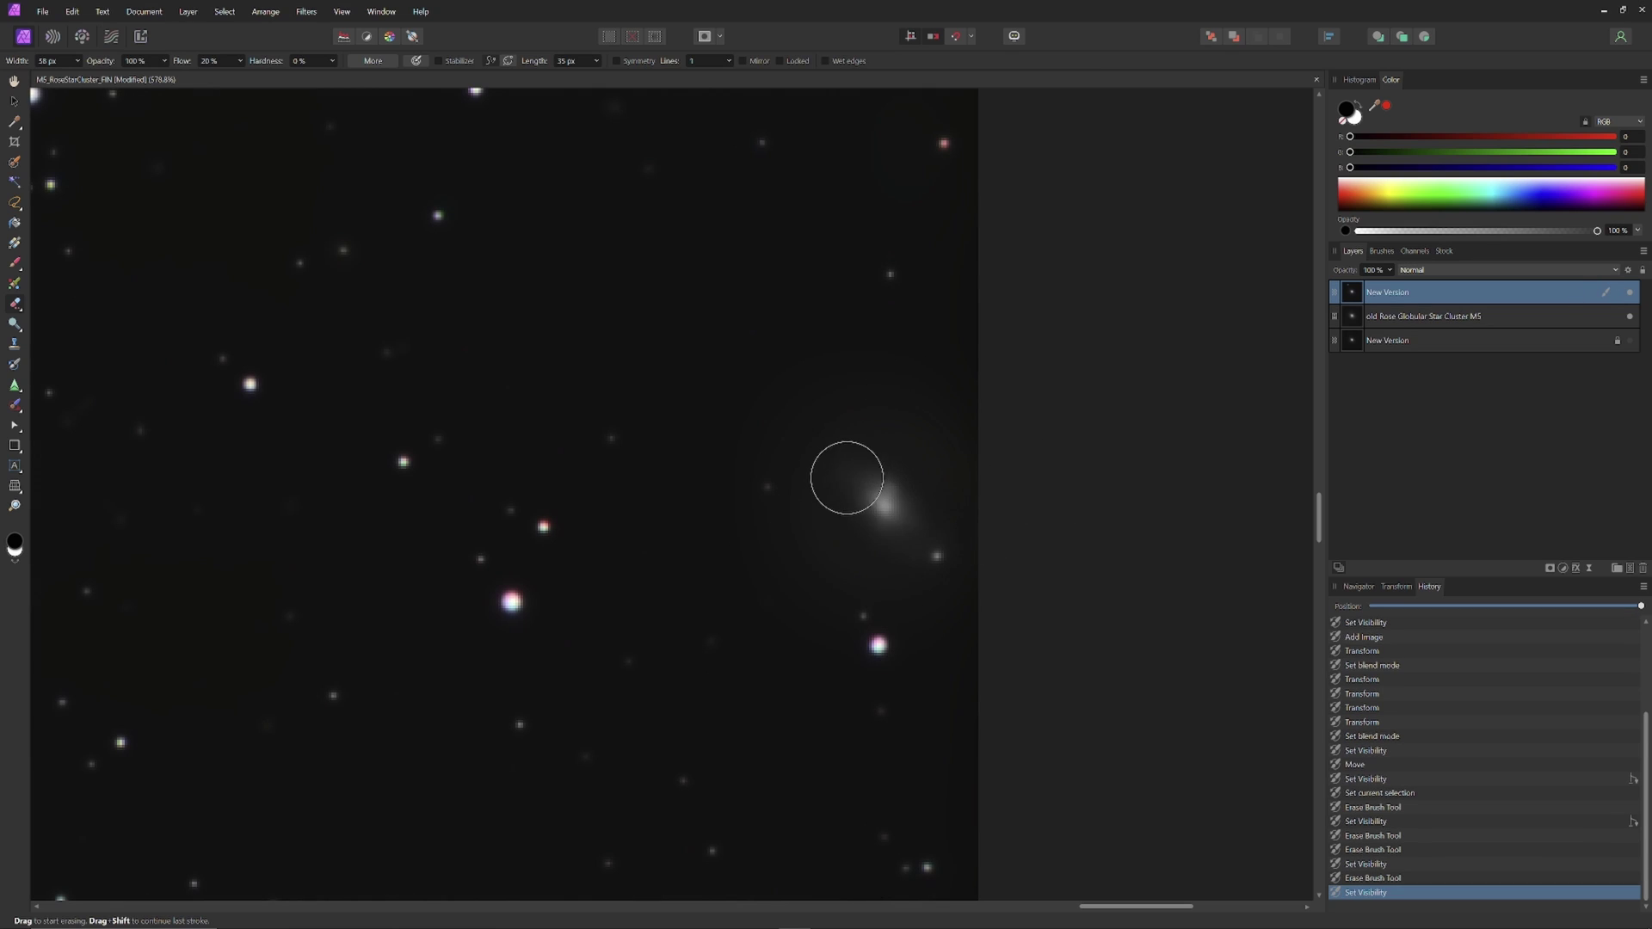
pyautogui.moveTo(844, 476); pyautogui.dragTo(896, 522)
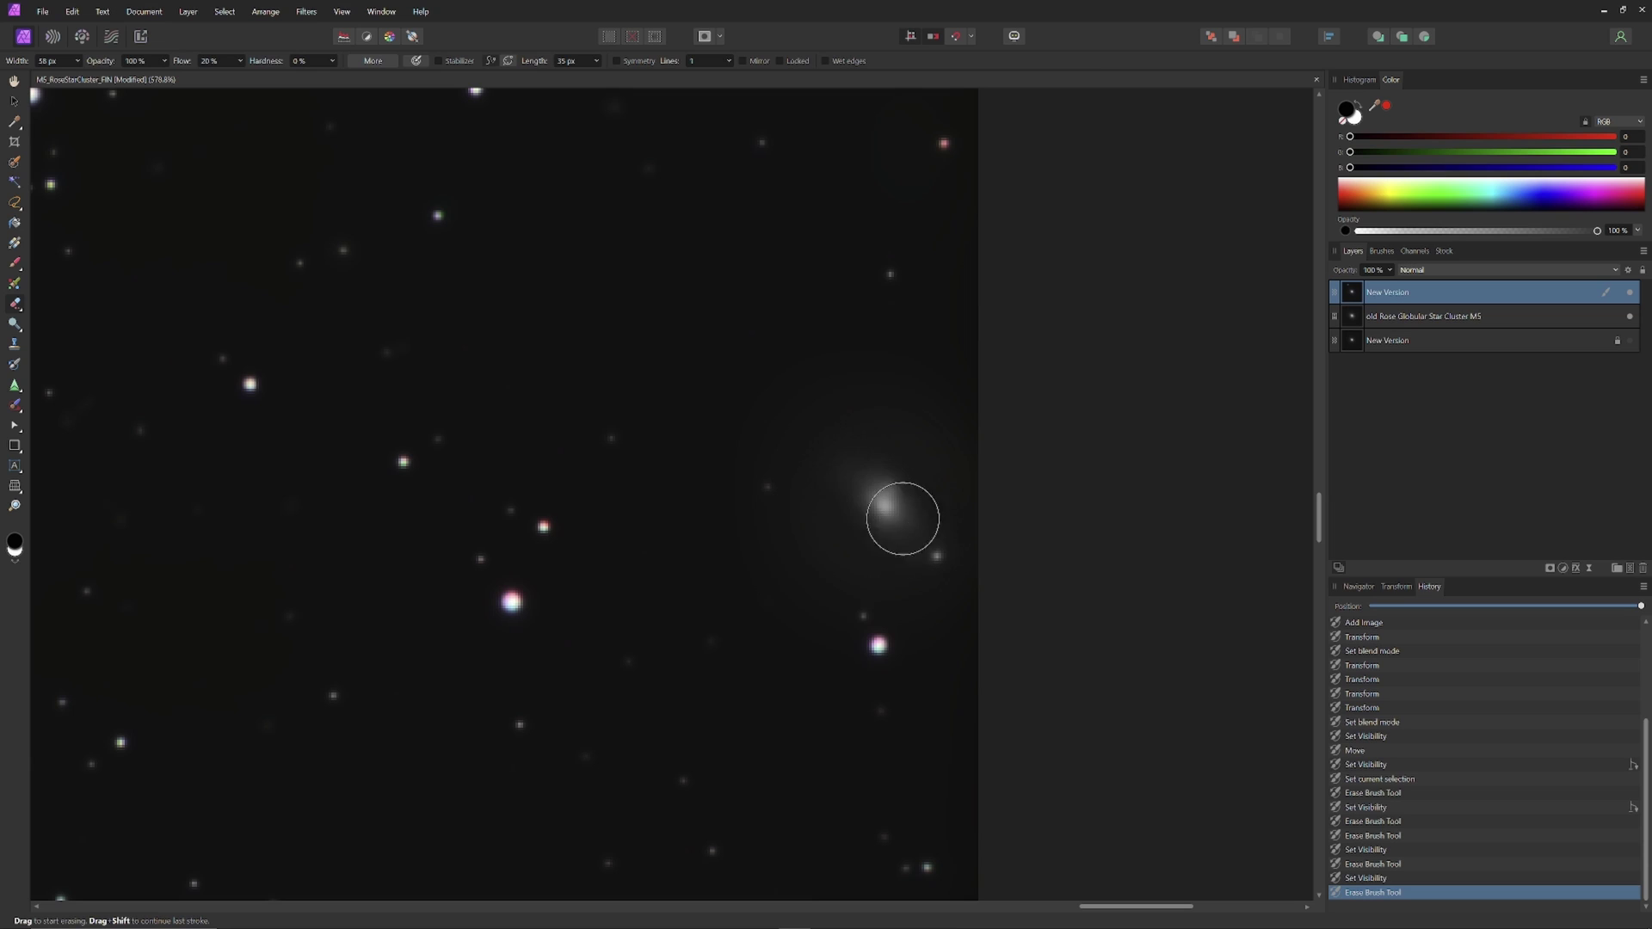
# - Enlarge the Erase Brush, clear the wider halo around the galaxy, and recheck the layer
pyautogui.press(']')
pyautogui.press(']')
pyautogui.press(']')
pyautogui.press(']')
pyautogui.press(']')
pyautogui.press(']')
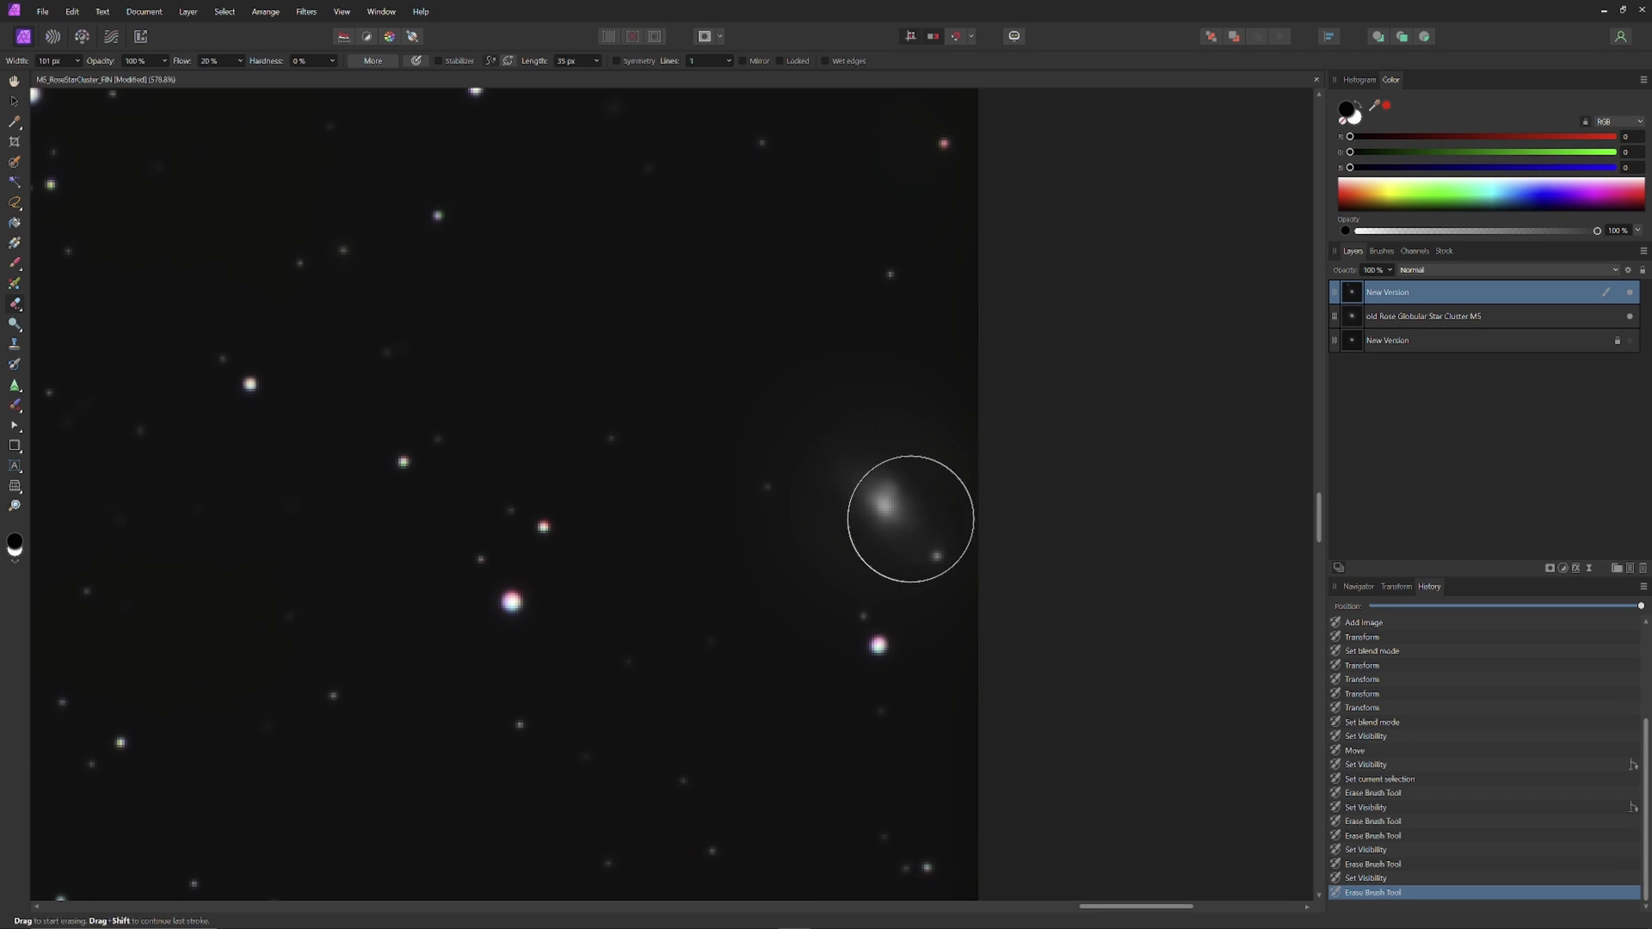
pyautogui.press(']')
pyautogui.moveTo(947, 493); pyautogui.dragTo(961, 421)
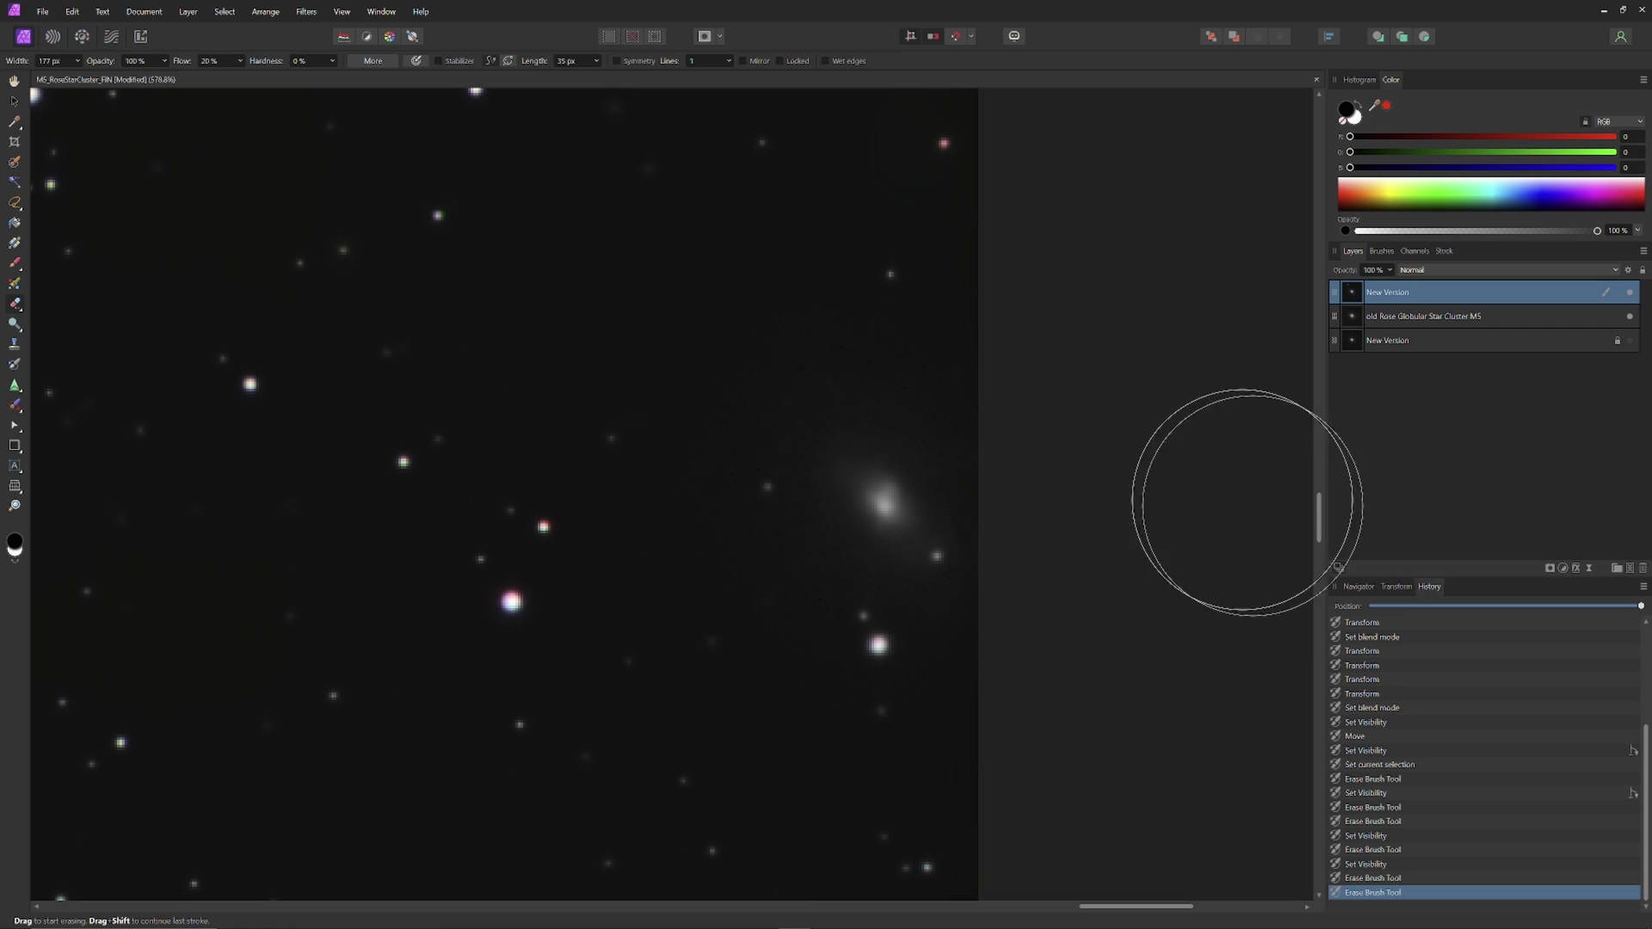
pyautogui.click(1630, 294)
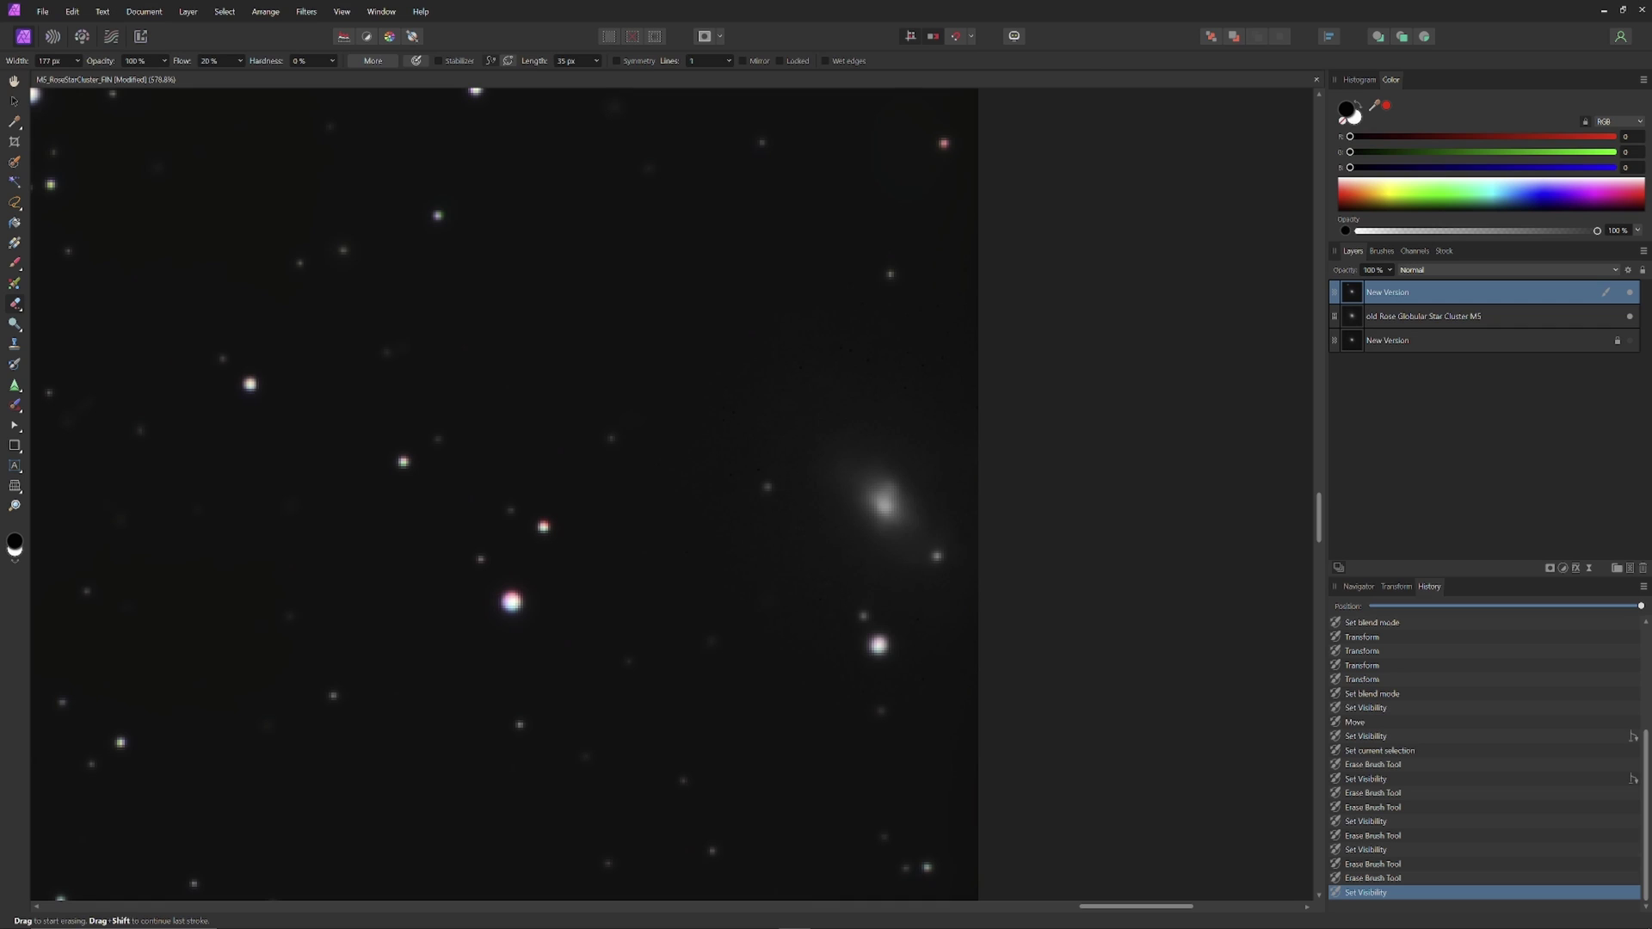
pyautogui.click(14, 81)
pyautogui.hotkey('ctrl', '0')
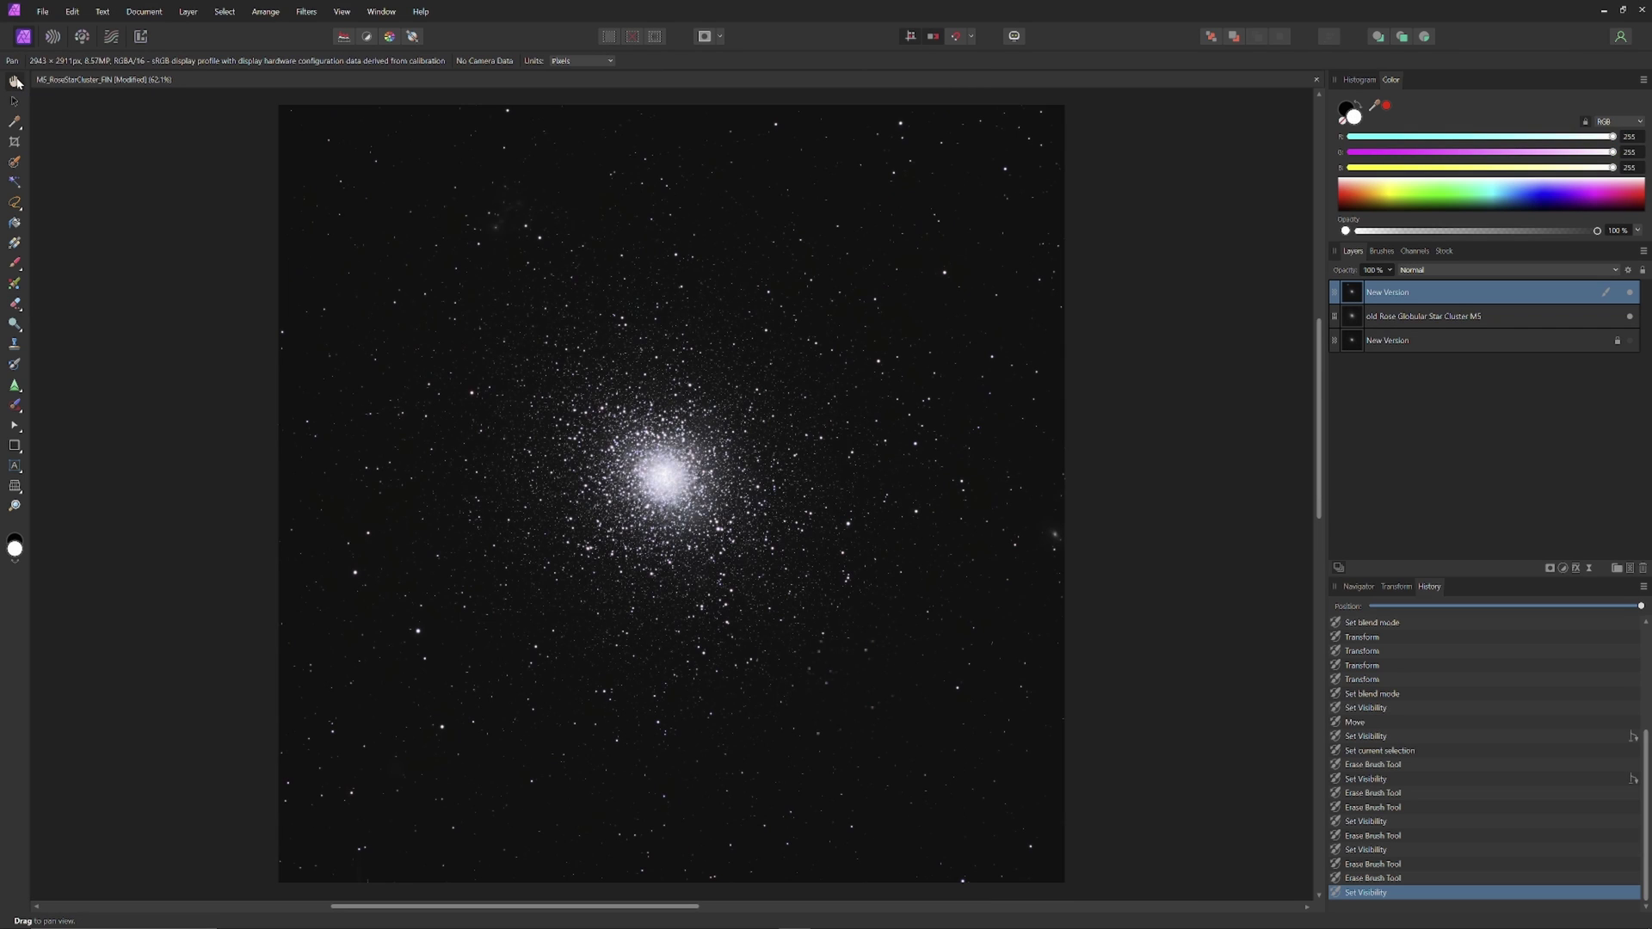